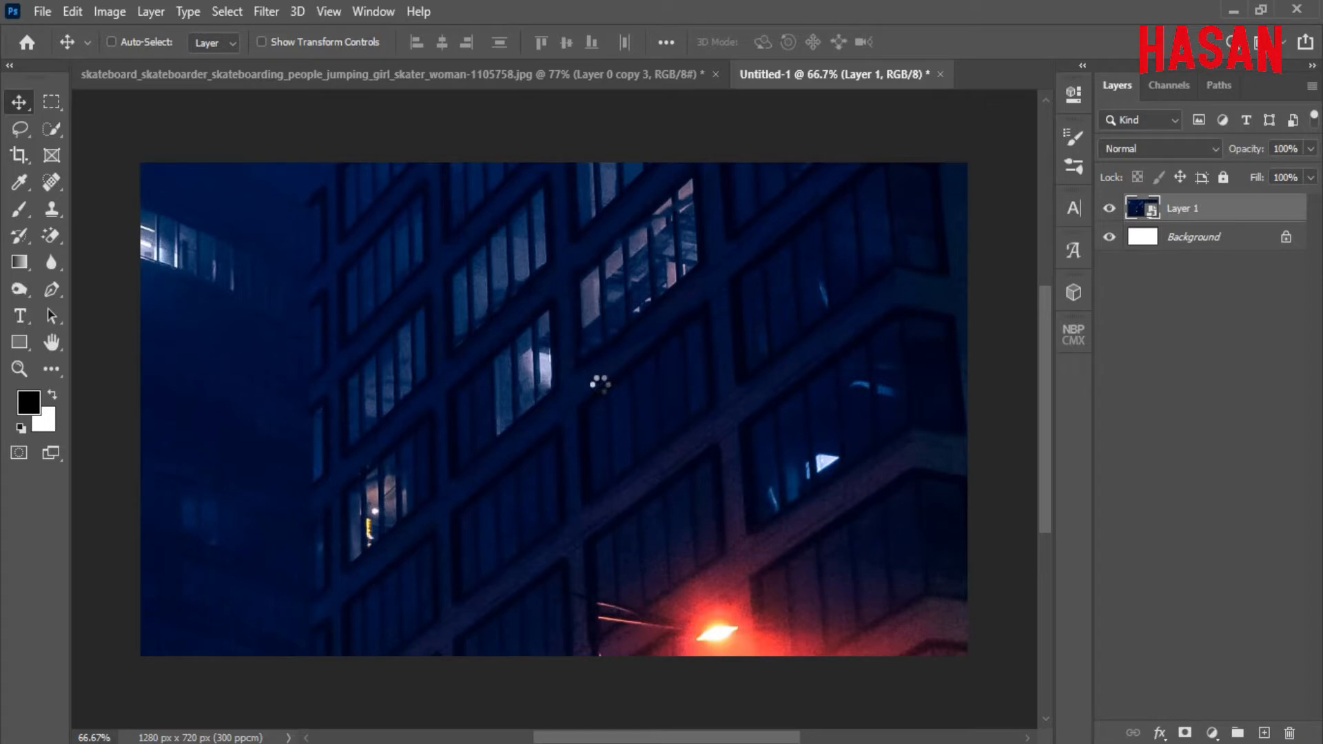
Step: Scale the oversized skyscraper photo layer down proportionally to about 1.22%, so that it fits the canvas height
key("ctrl+t")
key("ctrl+minus")
key("ctrl+minus")
key("ctrl+minus")
key("ctrl+minus")
key("ctrl+minus")
key("ctrl+minus")
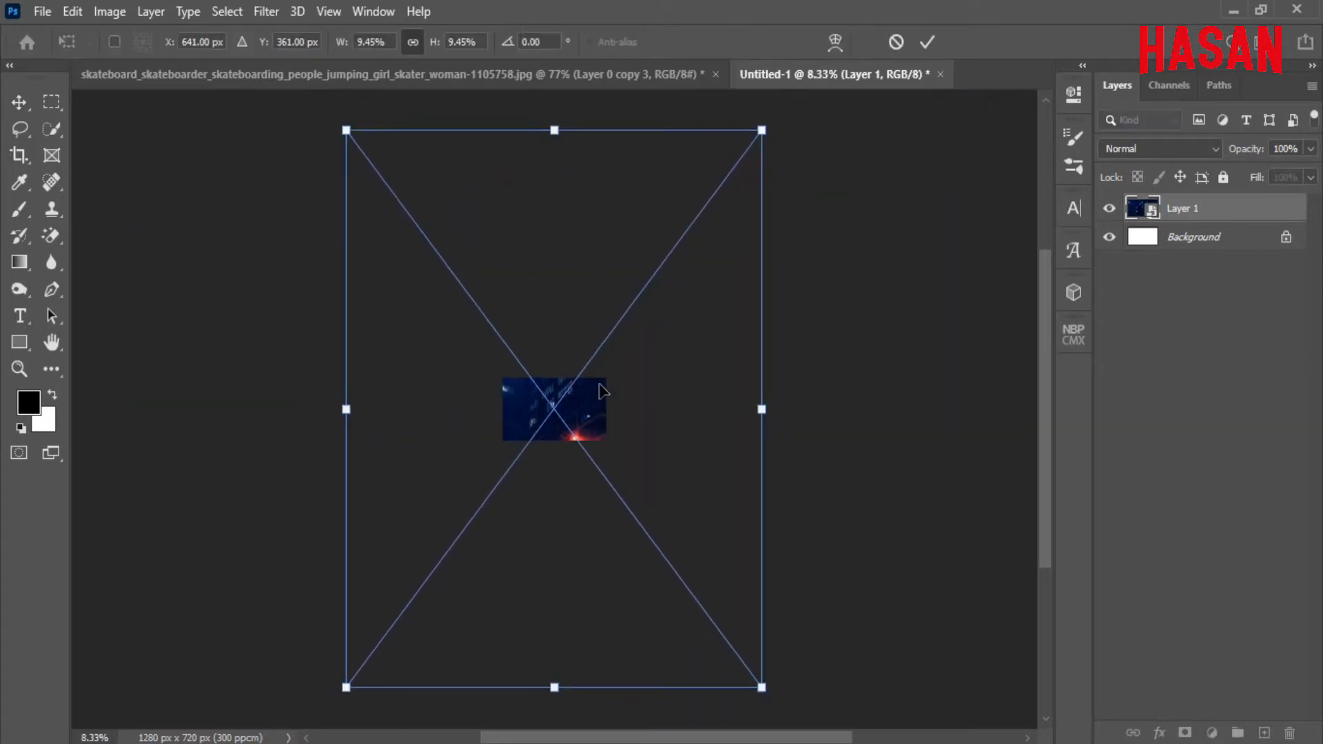
left_click_drag(761, 409, 579, 412)
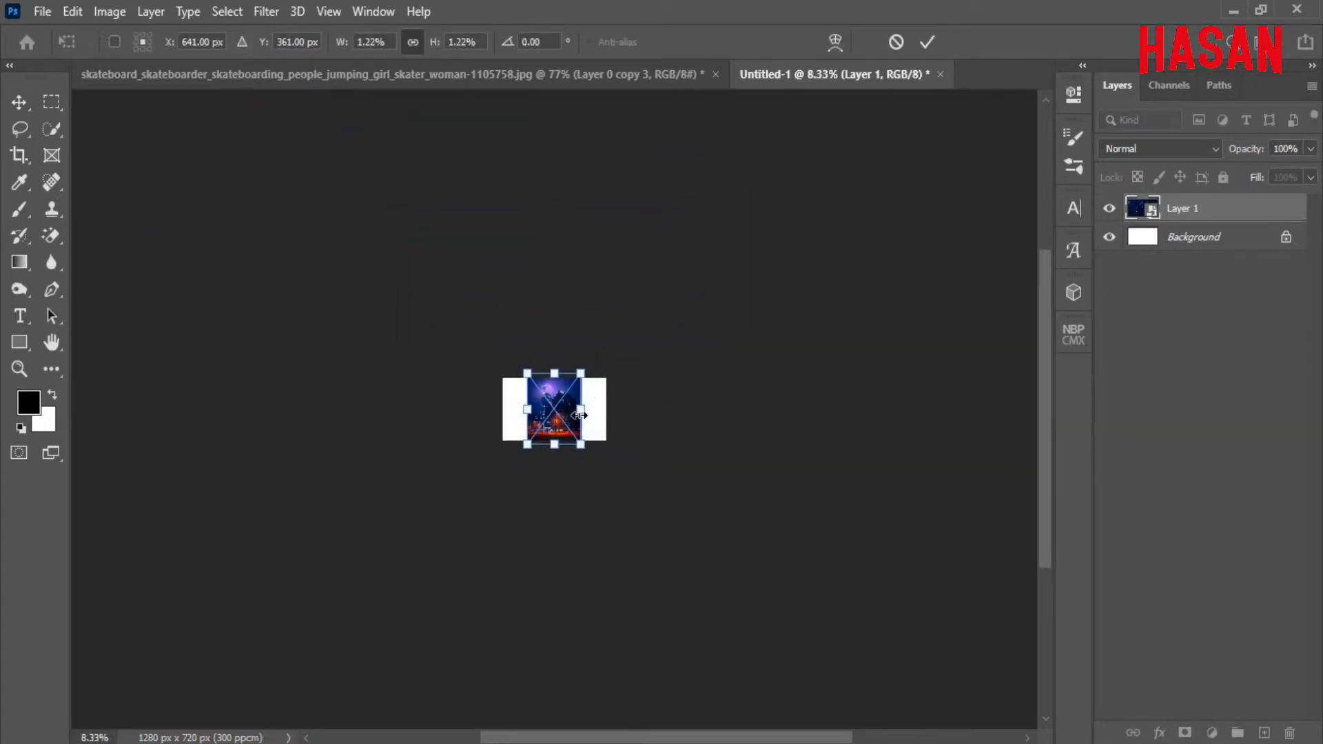
Step: Enlarge the skyscraper photo to about 1.32%, place it flush with the canvas's right edge and apply the transform
key("ctrl+0")
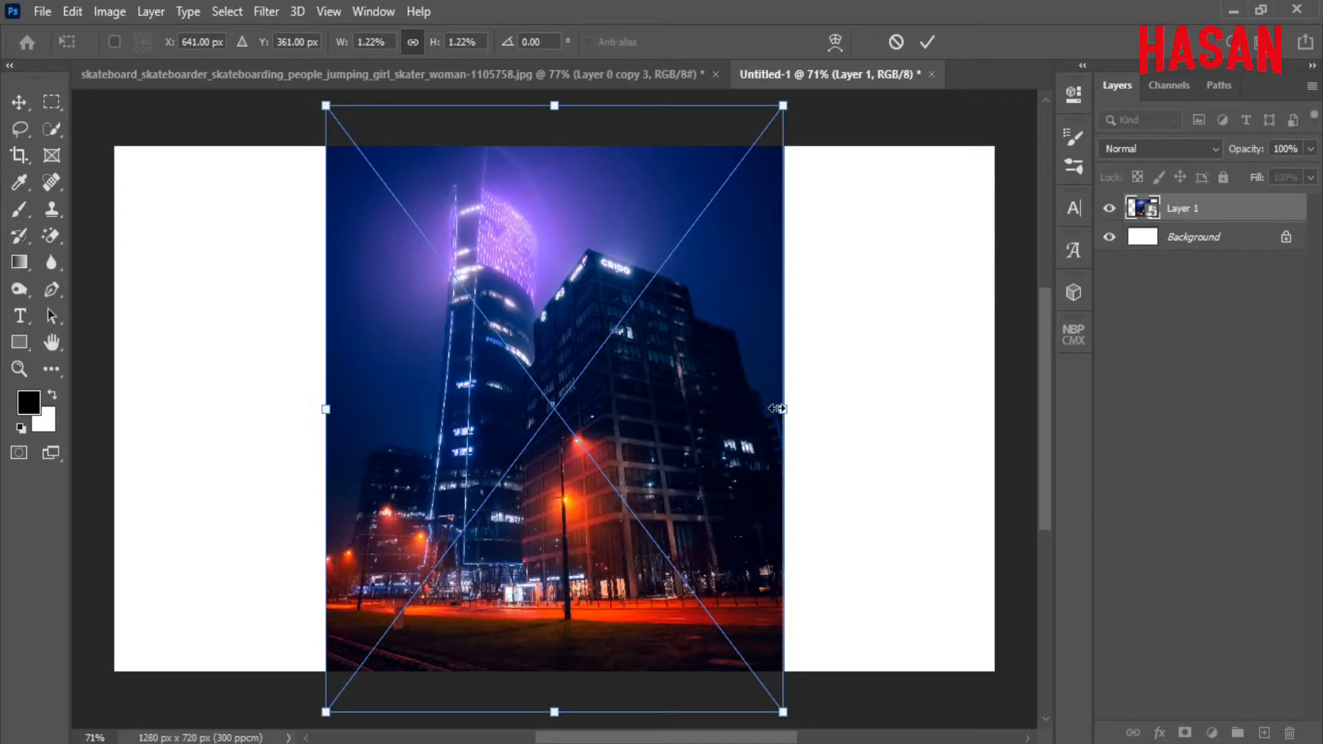
left_click_drag(784, 408, 800, 409)
left_click_drag(711, 344, 895, 366)
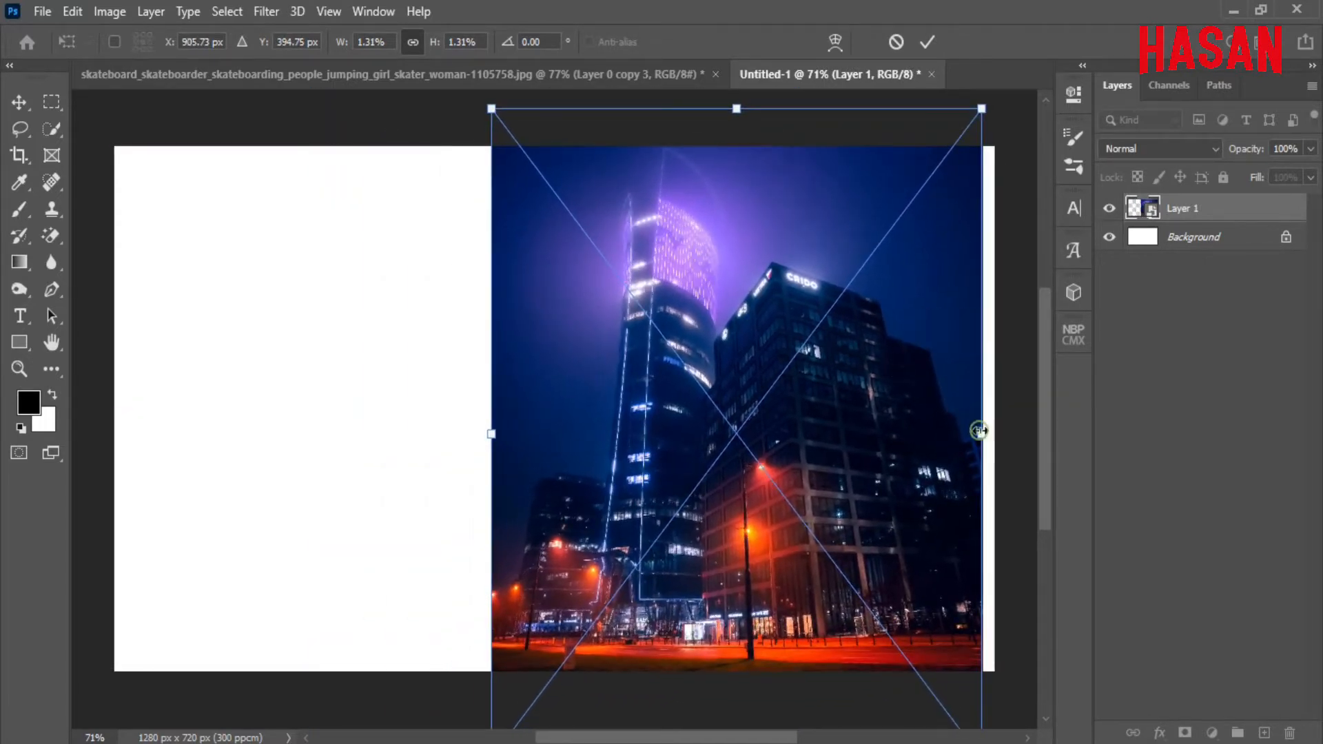
left_click_drag(980, 431, 995, 432)
mouse_move(839, 447)
left_mouse_down()
mouse_move(830, 427)
mouse_move(843, 428)
left_mouse_up()
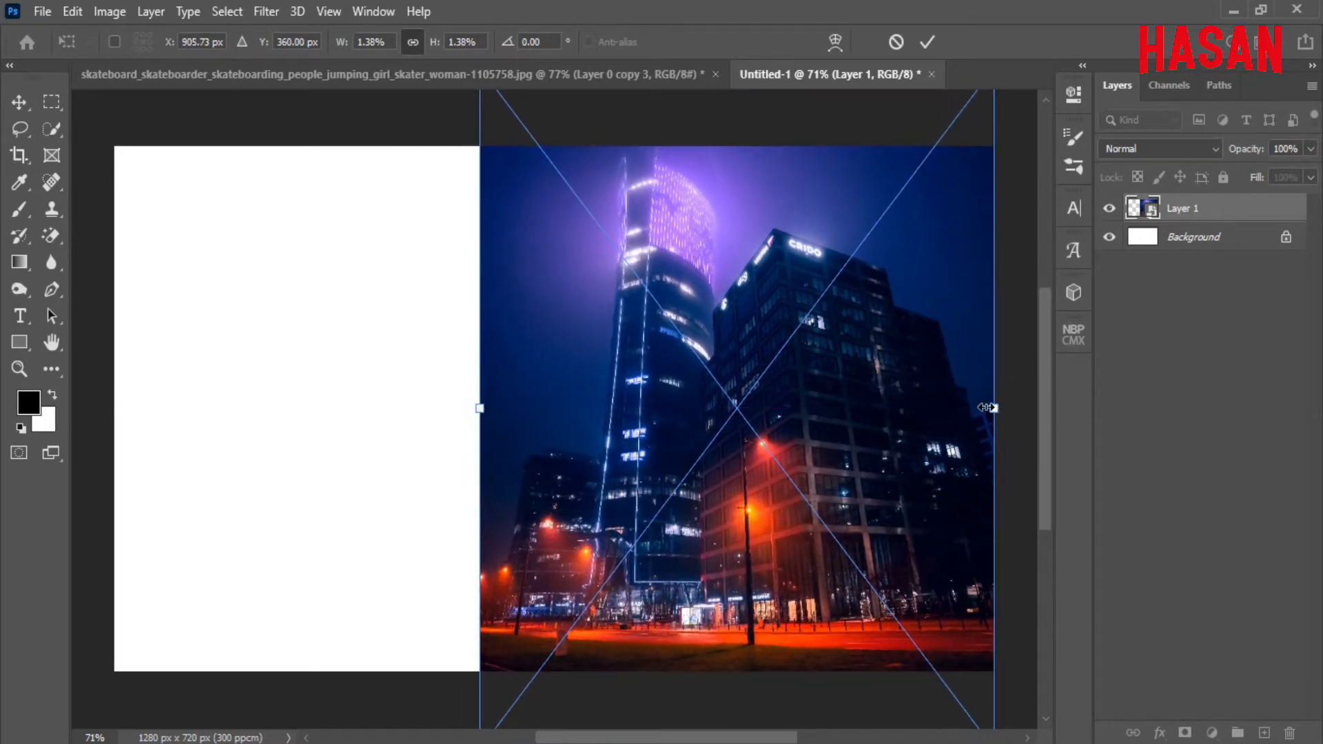
left_click_drag(987, 408, 983, 408)
left_click_drag(896, 407, 903, 415)
left_click(929, 42)
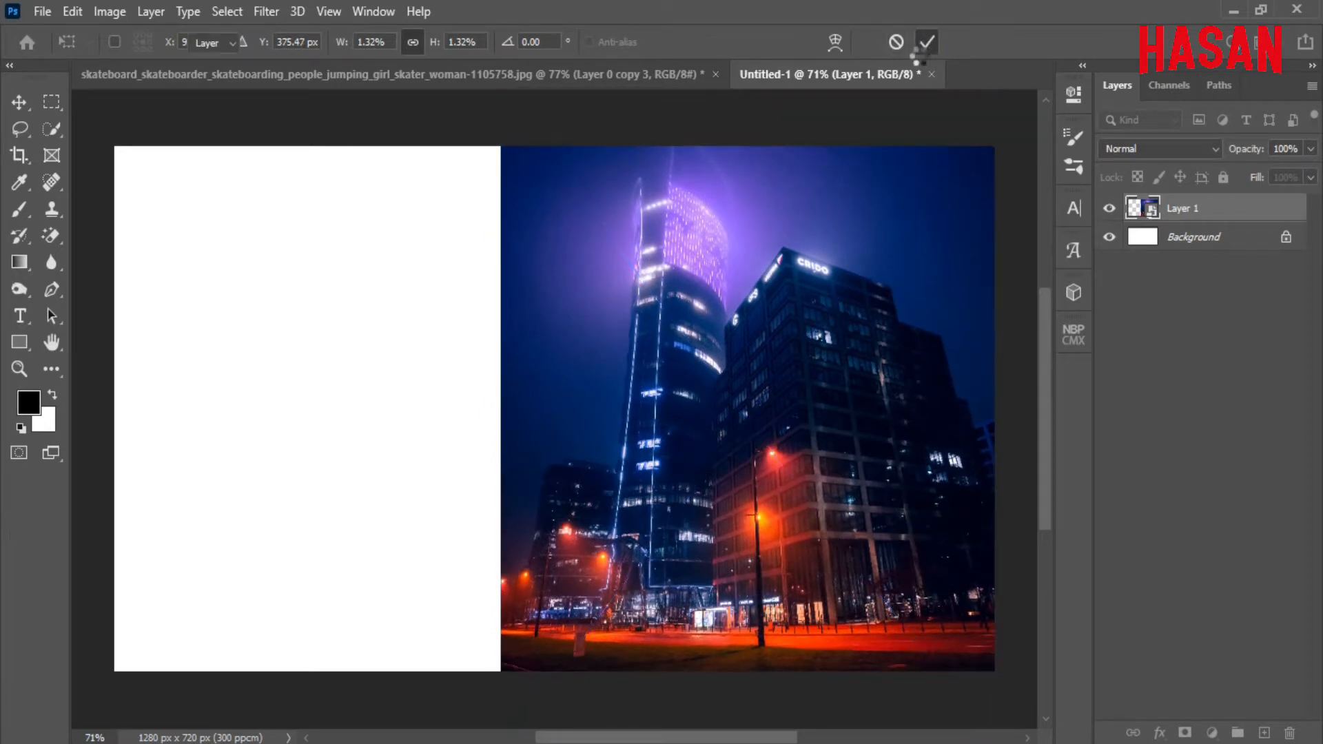
Step: Duplicate the skyscraper photo layer, keeping the default copy name
right_click(1203, 213)
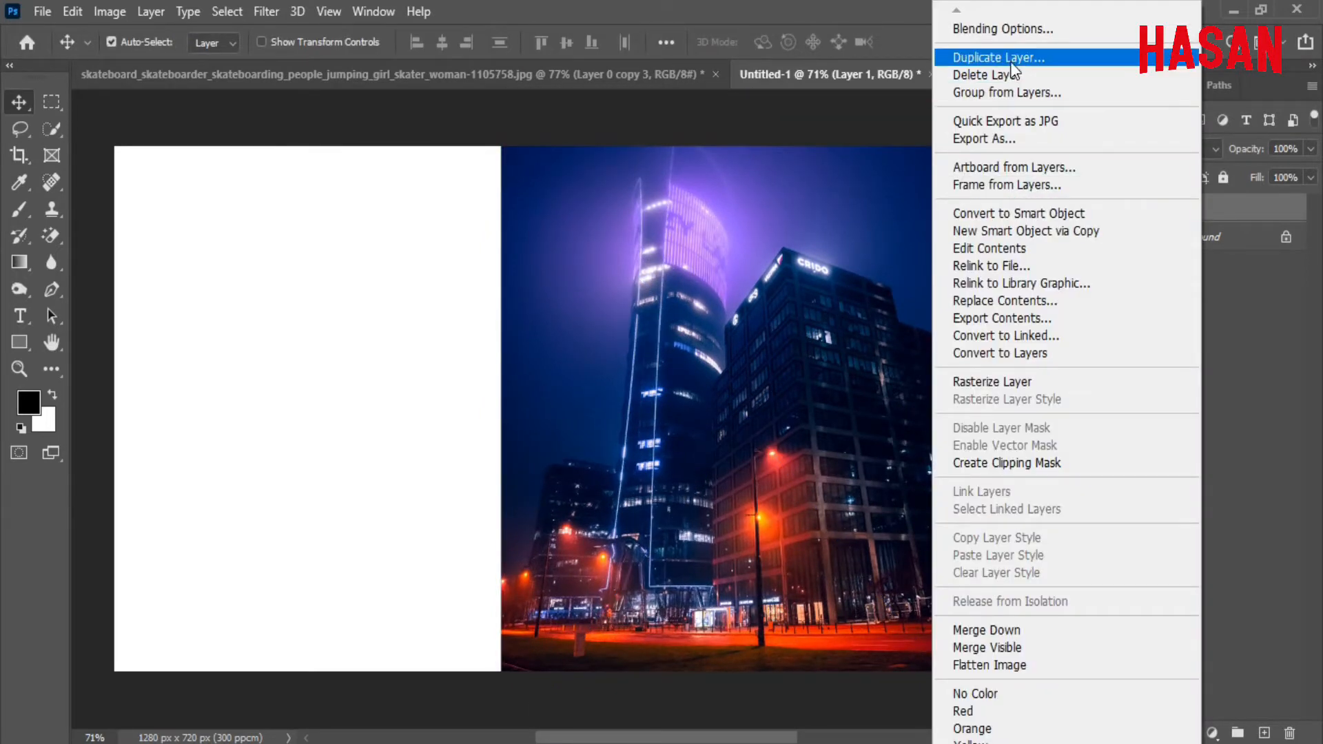
left_click(1012, 64)
left_click(815, 197)
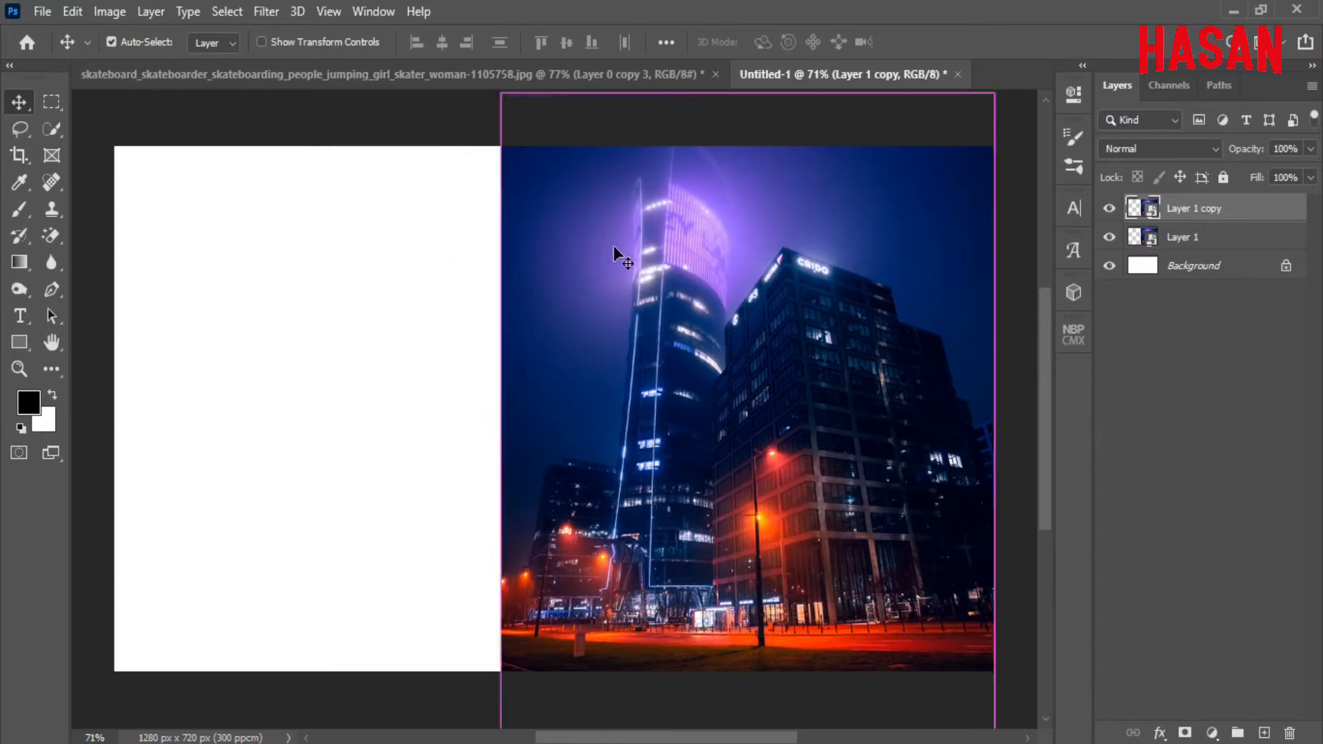
Step: Move the copy about 718 px left so it adjoins the original, and flip it horizontally into a mirrored skyline
key("ctrl+t")
left_click_drag(880, 433, 402, 405)
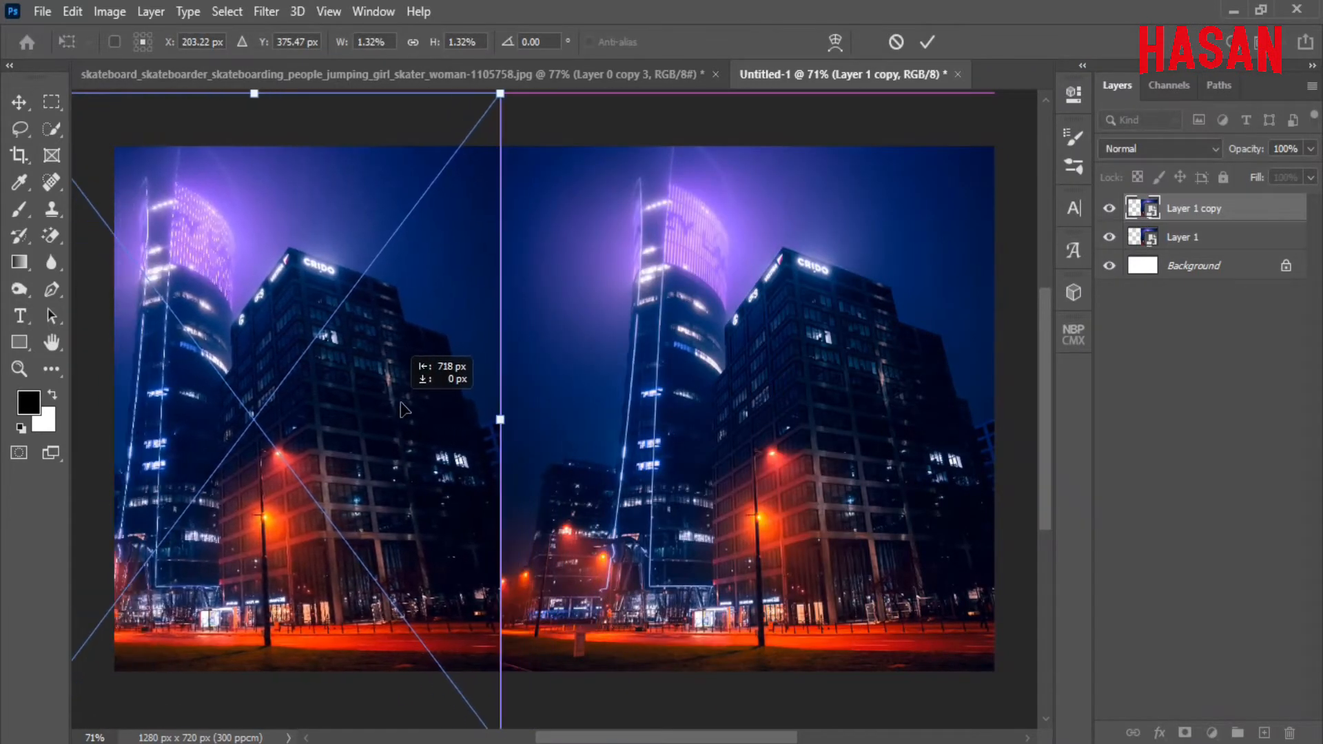
right_click(401, 401)
left_click(441, 375)
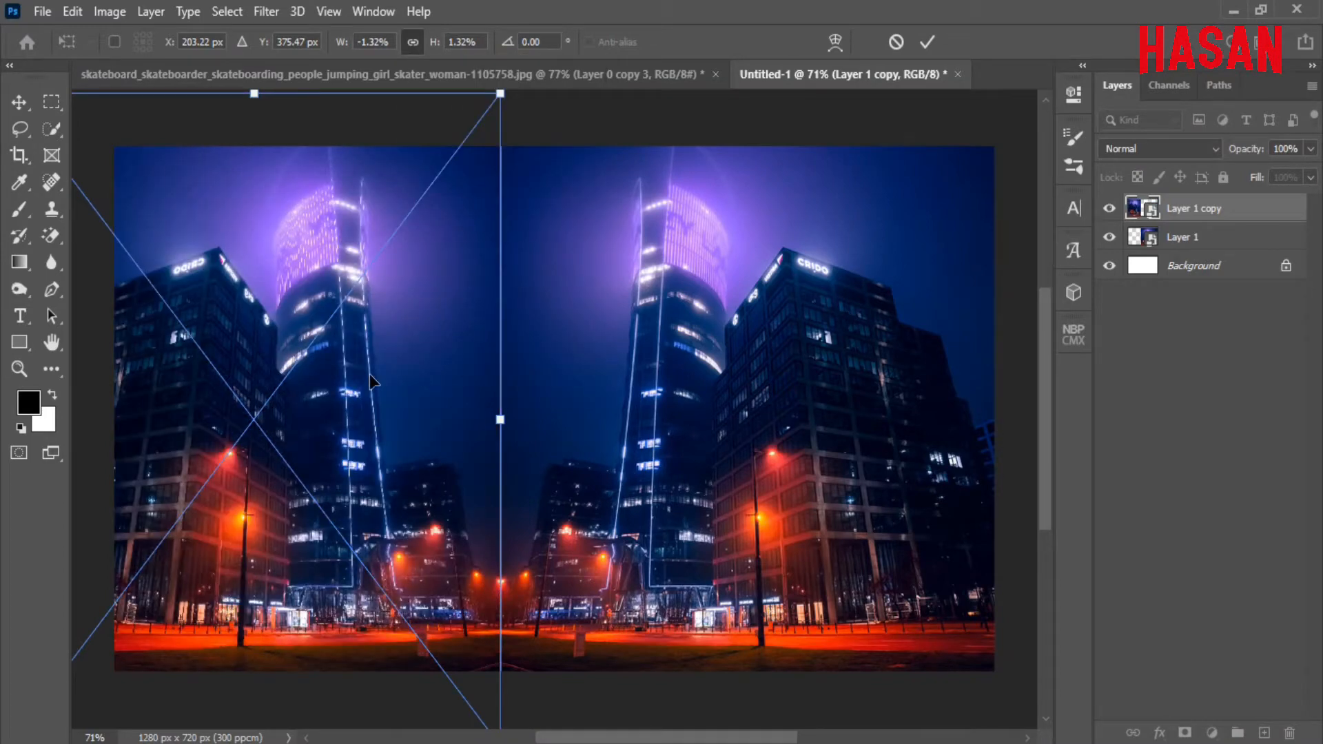
mouse_move(369, 374)
left_mouse_down()
mouse_move(333, 372)
mouse_move(376, 381)
left_mouse_up()
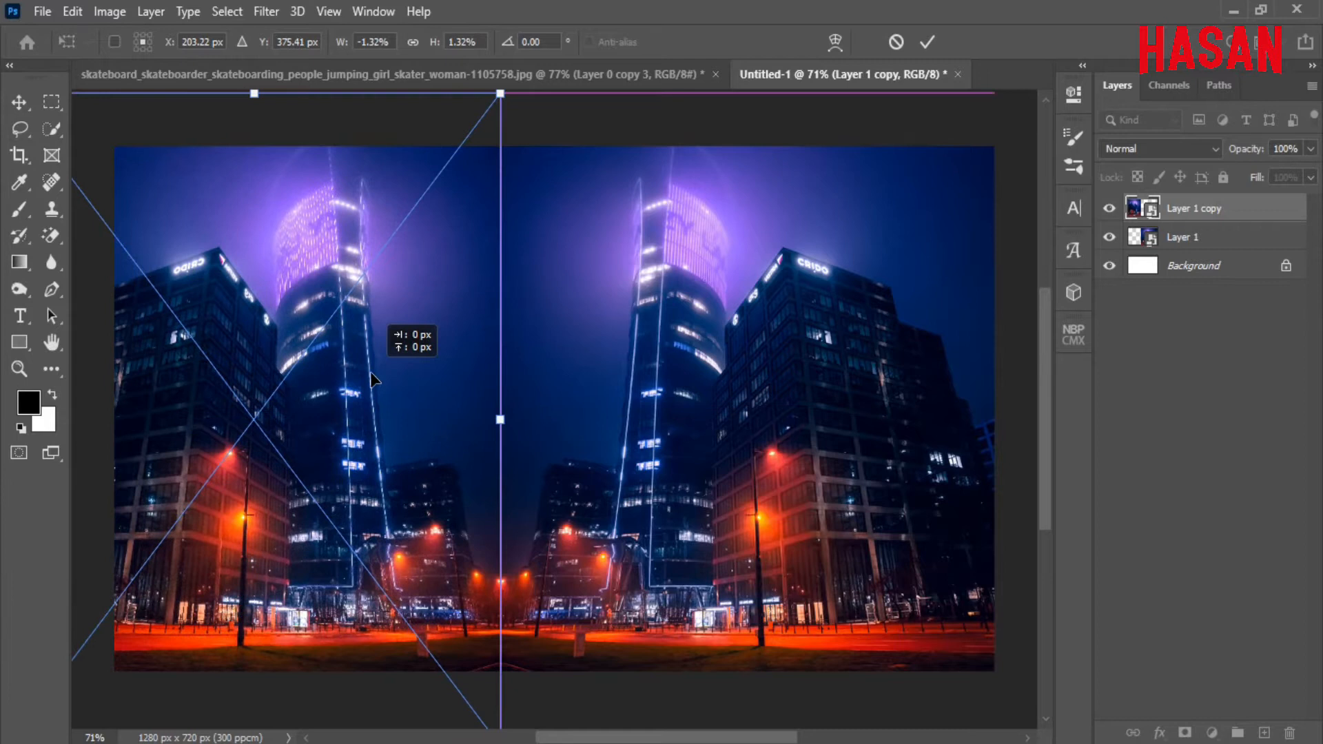
left_click(927, 42)
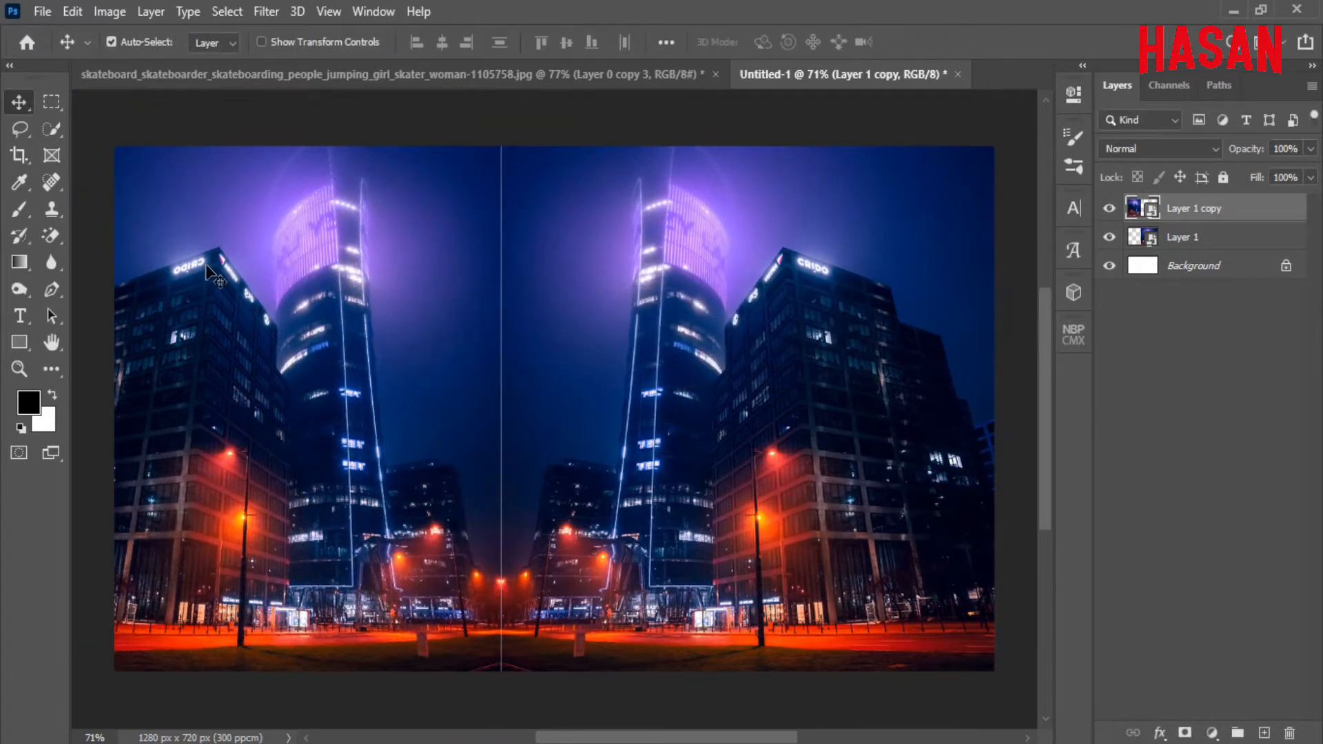
Step: Scale both skyline layers together to about 92.47% and position them to cover the canvas
left_click(1208, 236, "shift")
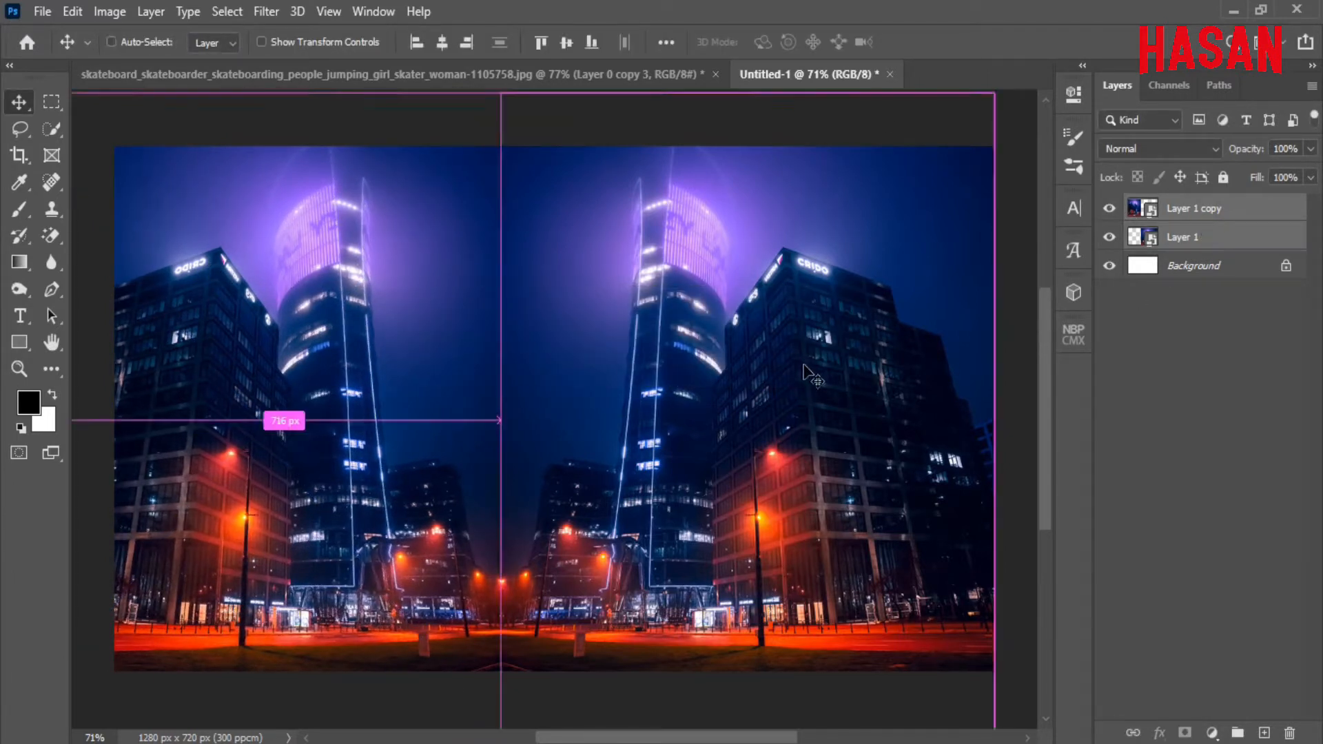
key("ctrl+t")
key("ctrl+minus")
key("ctrl+minus")
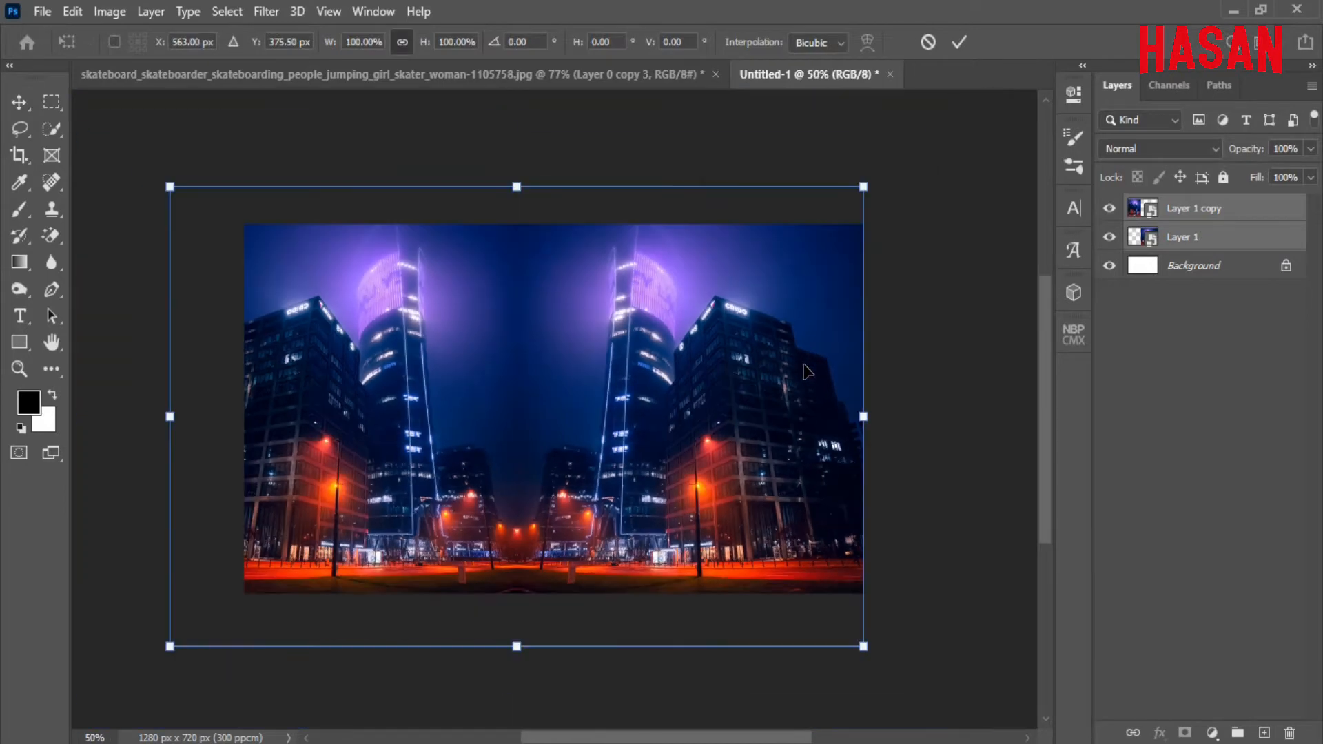
left_click_drag(578, 412, 608, 407)
left_click_drag(887, 406, 863, 407)
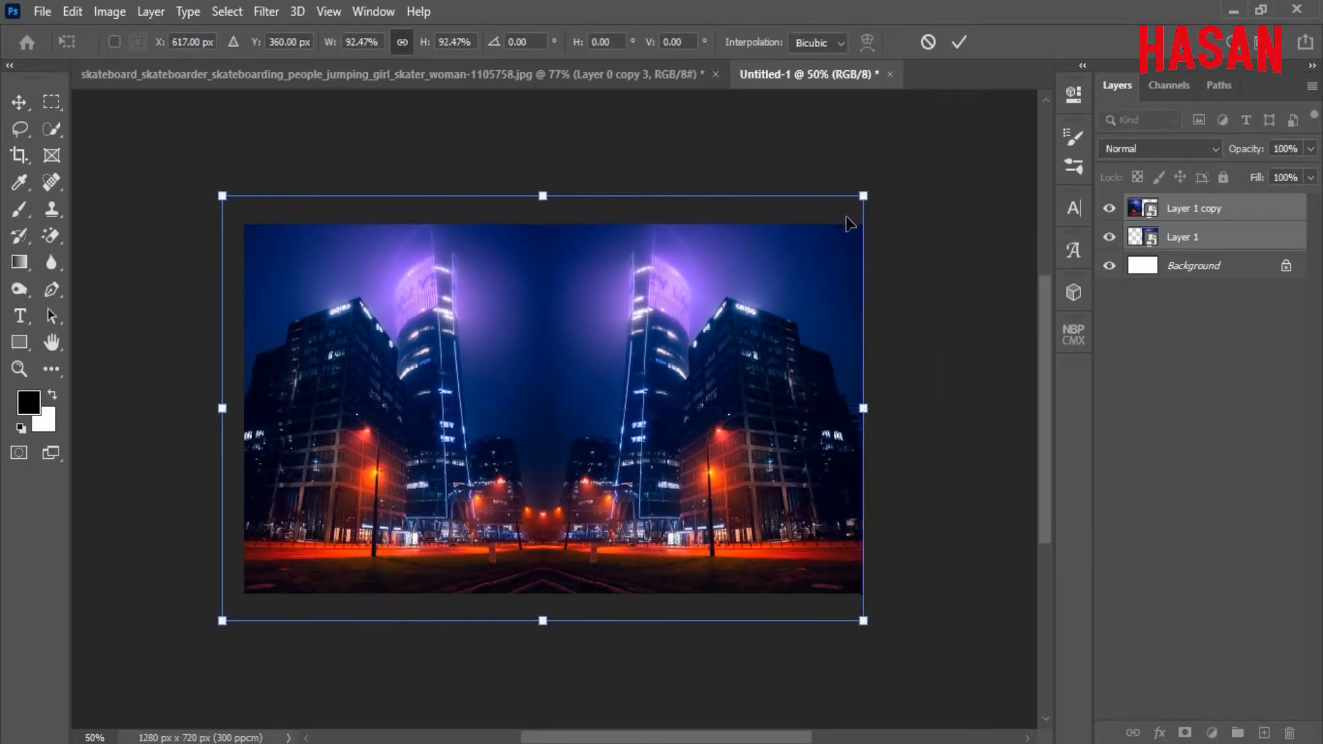
left_click(958, 42)
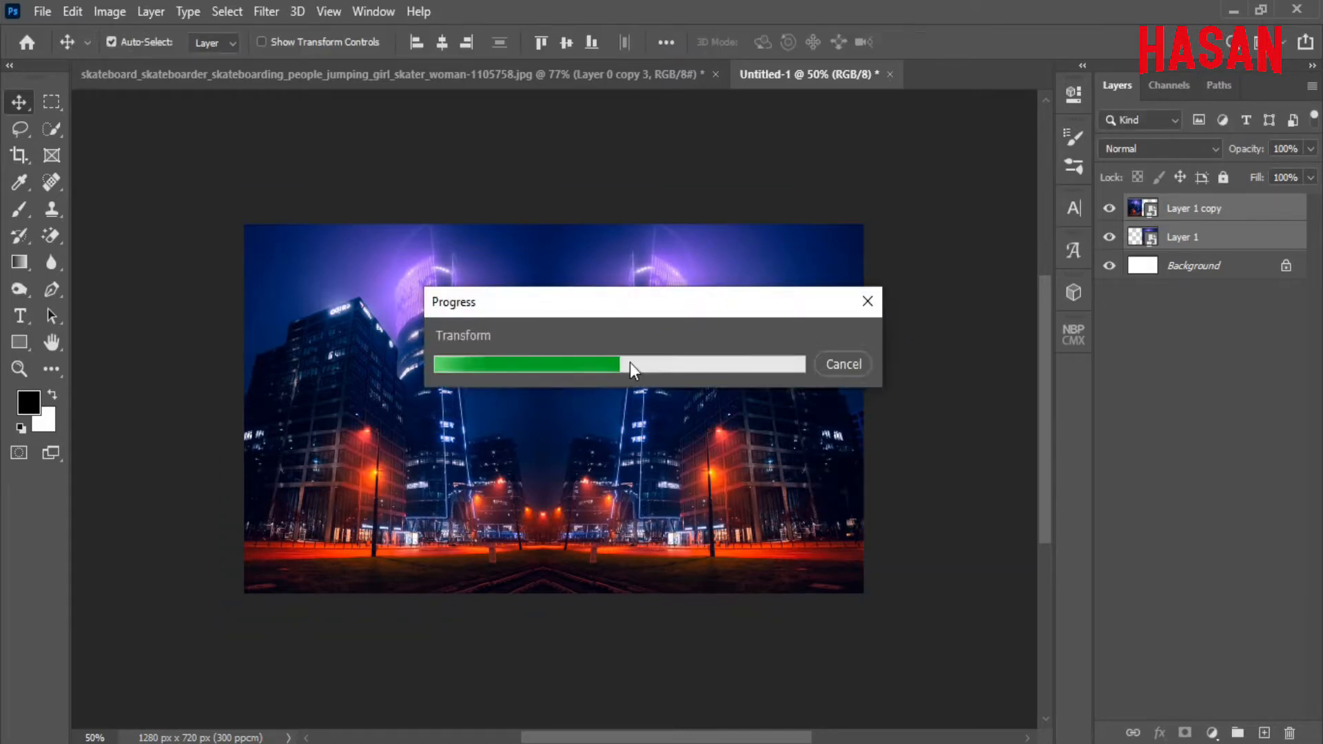
key("ctrl+0")
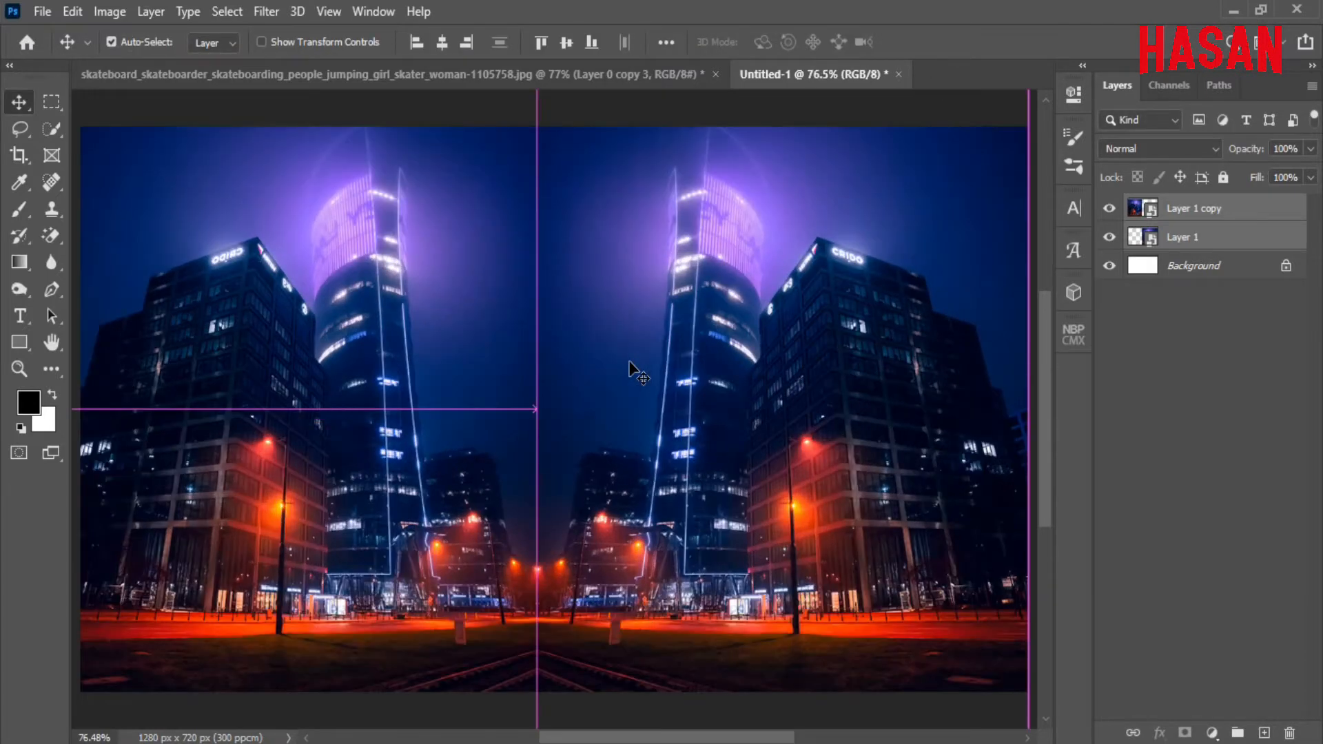
Step: Overlap the two skyline halves slightly at the centre seam and merge them into one layer
left_click(1224, 239)
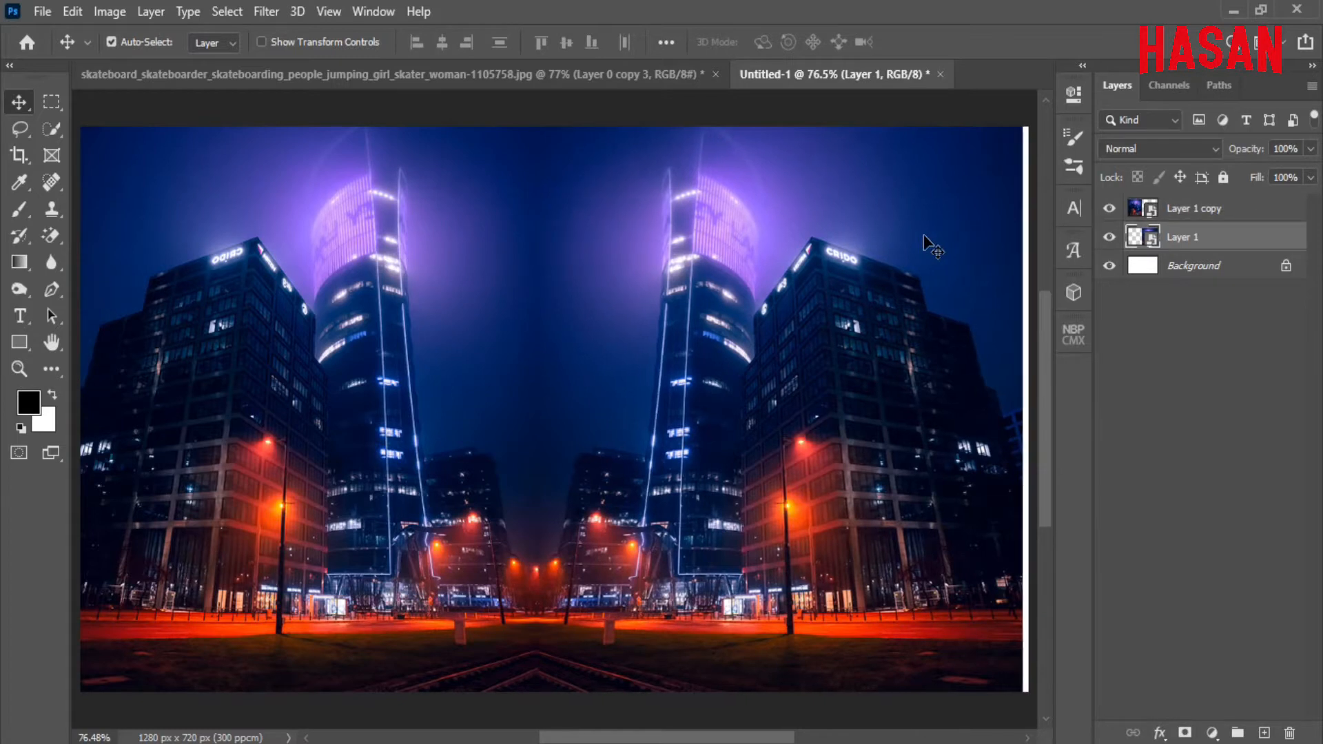
left_click_drag(271, 334, 288, 334)
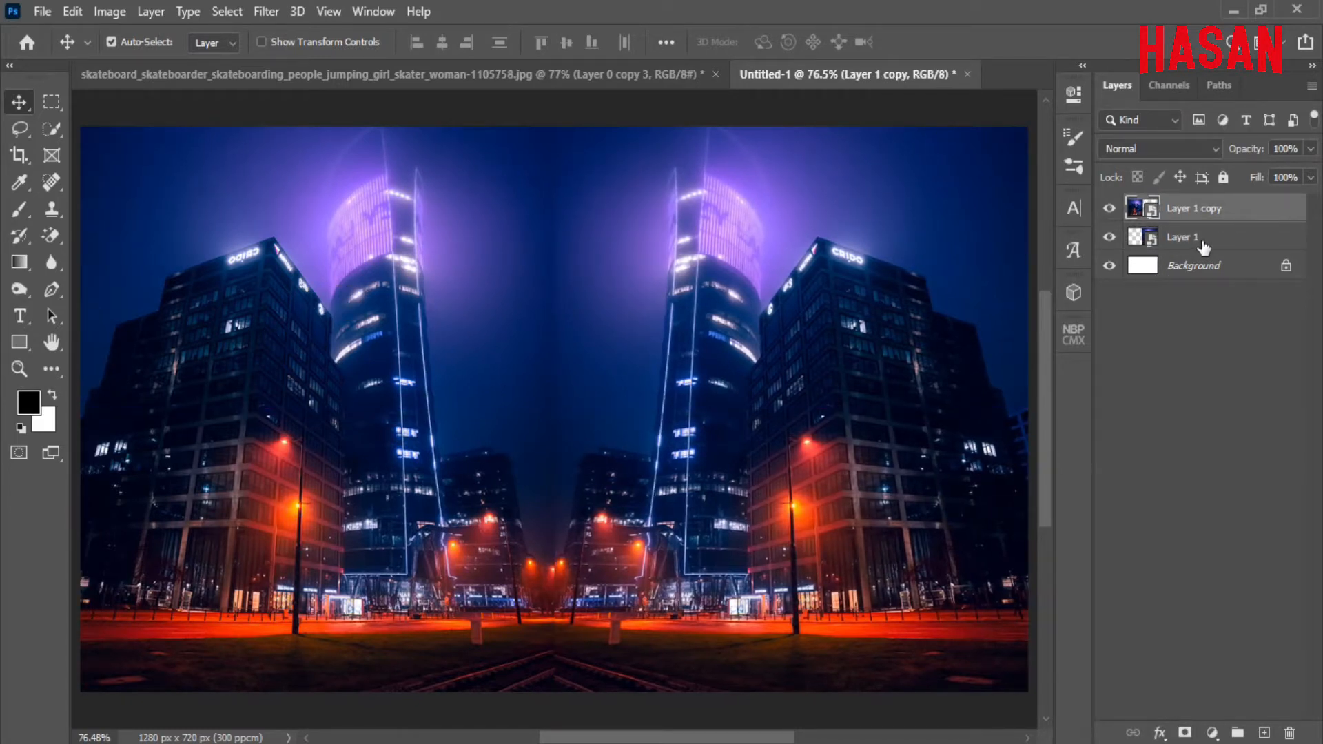
left_click(1225, 241, "shift")
right_click(1222, 234)
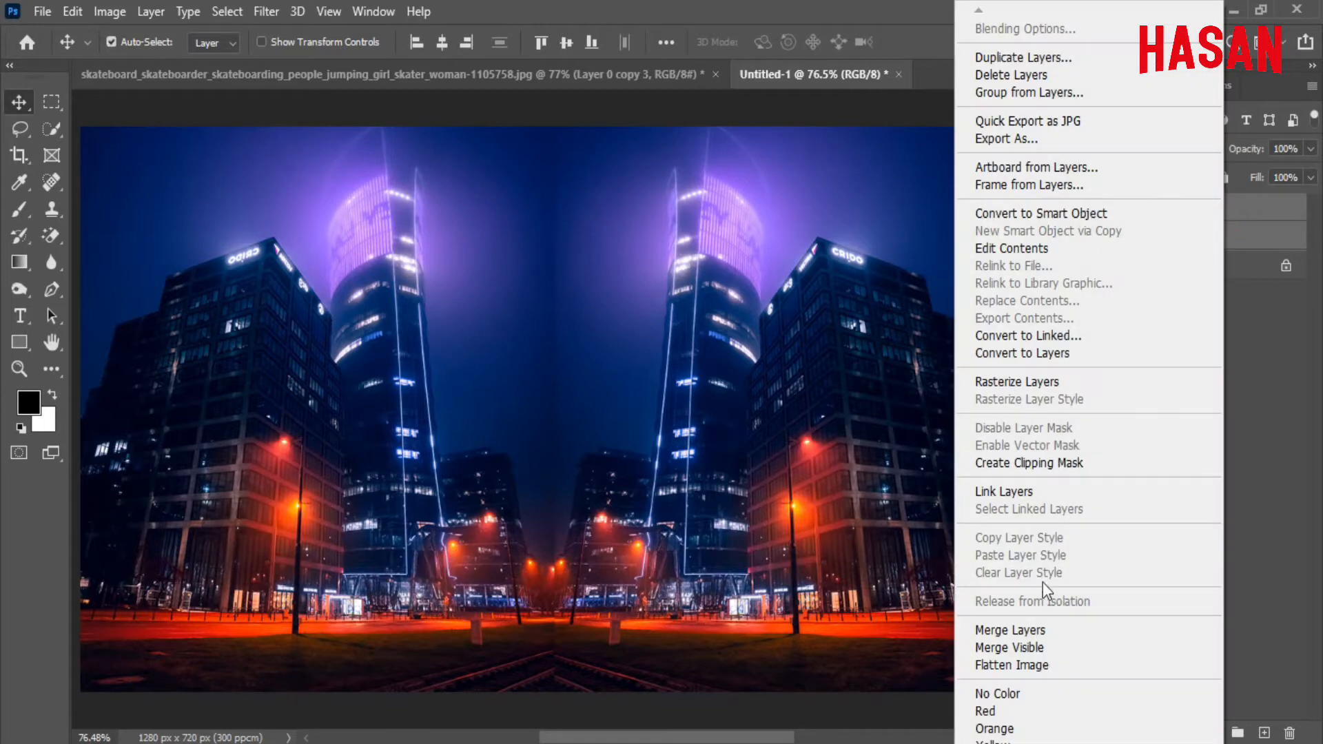
left_click(1048, 629)
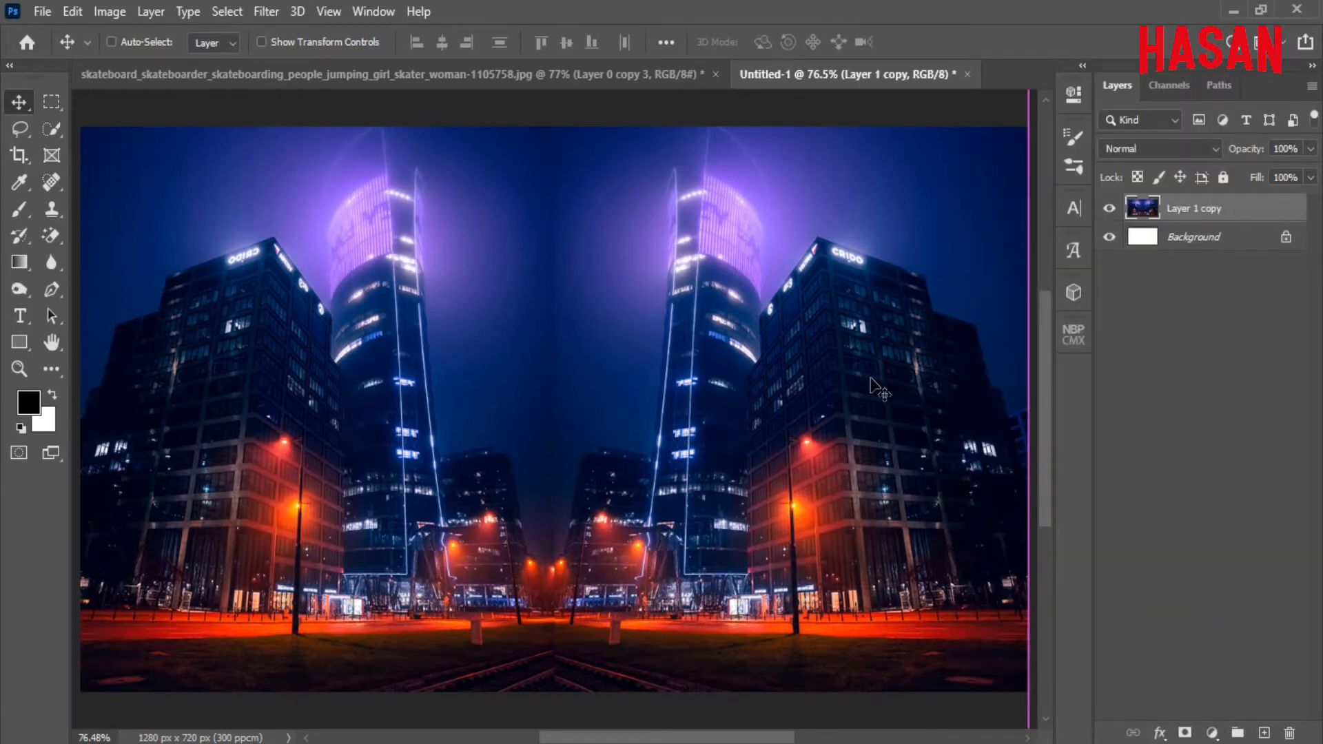
Step: Bring the ramon-kagie night street photo into the Untitled-1 composition as a new layer above the skyline
key("ctrl+minus")
mouse_move(492, 741)
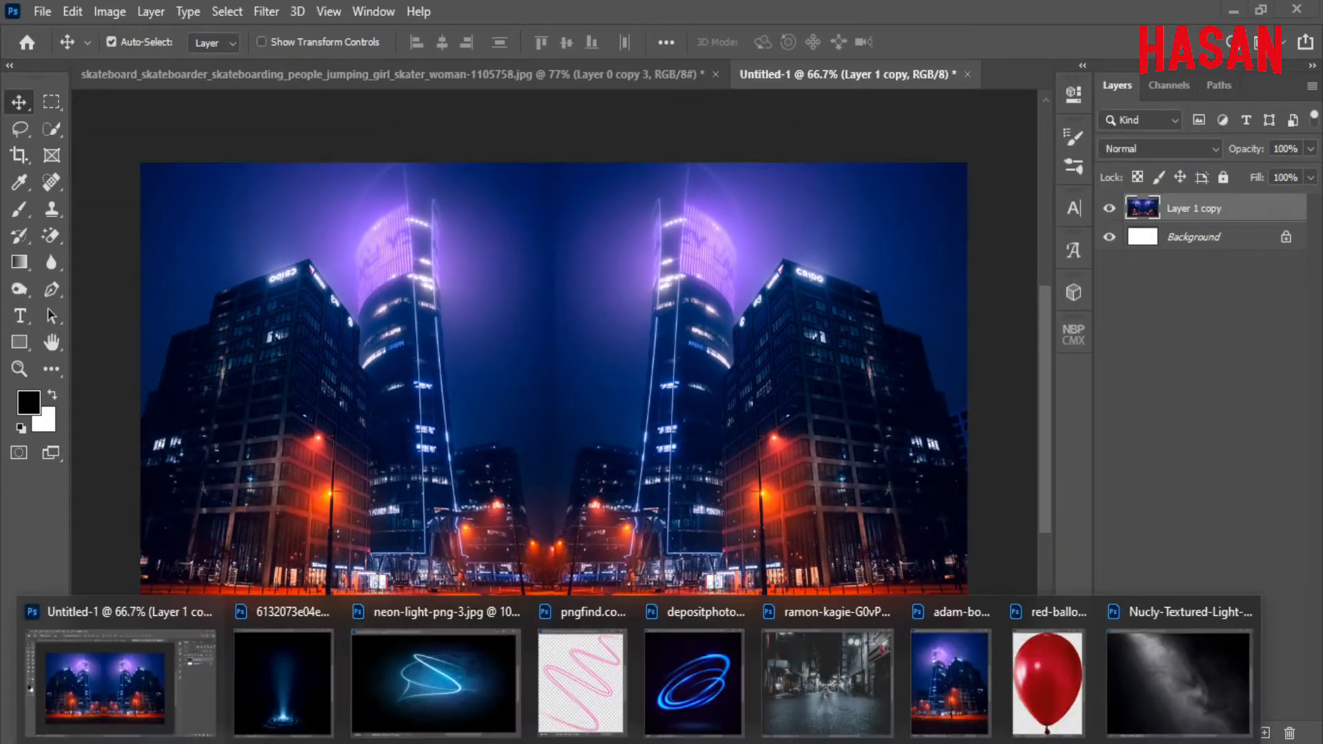
left_click(809, 692)
left_click_drag(799, 190, 1014, 67)
left_click_drag(648, 501, 427, 457)
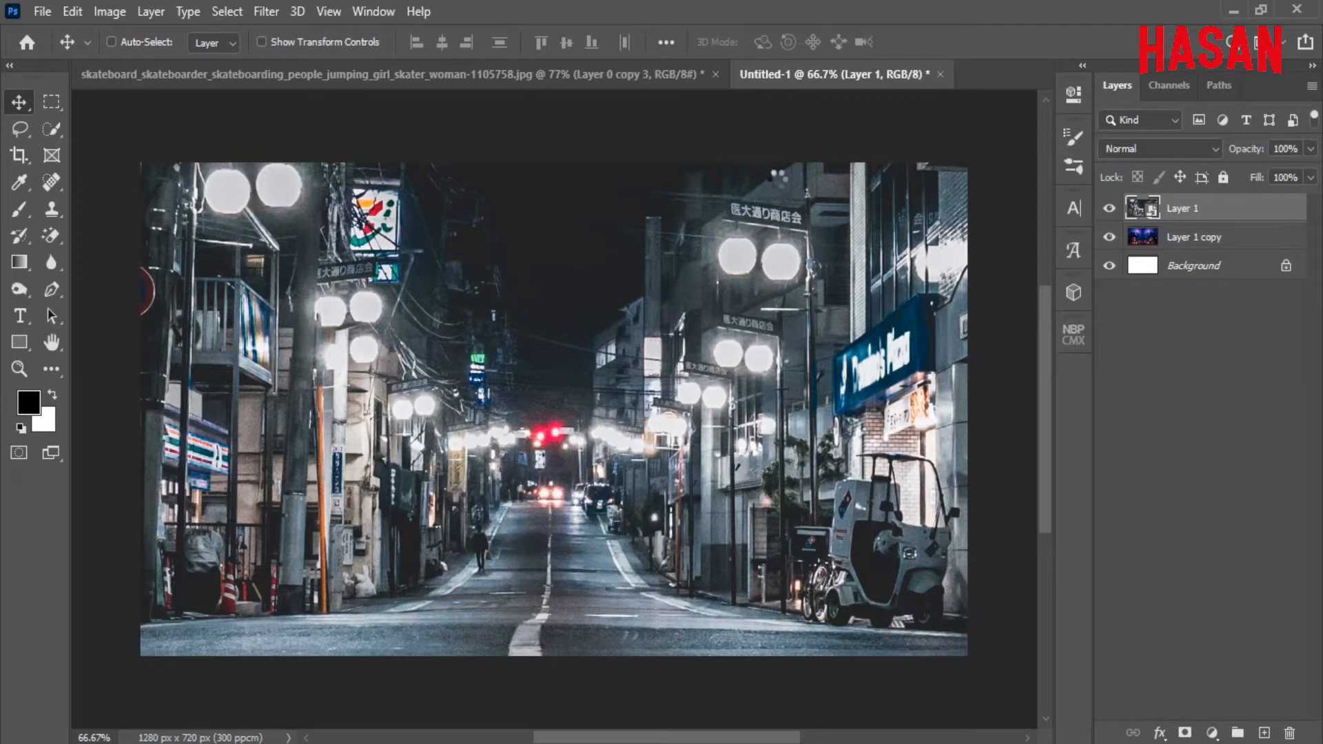
Step: Scale the oversized street photo layer down proportionally to about 2.27%
key("ctrl+t")
key("ctrl+minus")
key("ctrl+minus")
key("ctrl+minus")
key("ctrl+minus")
key("ctrl+minus")
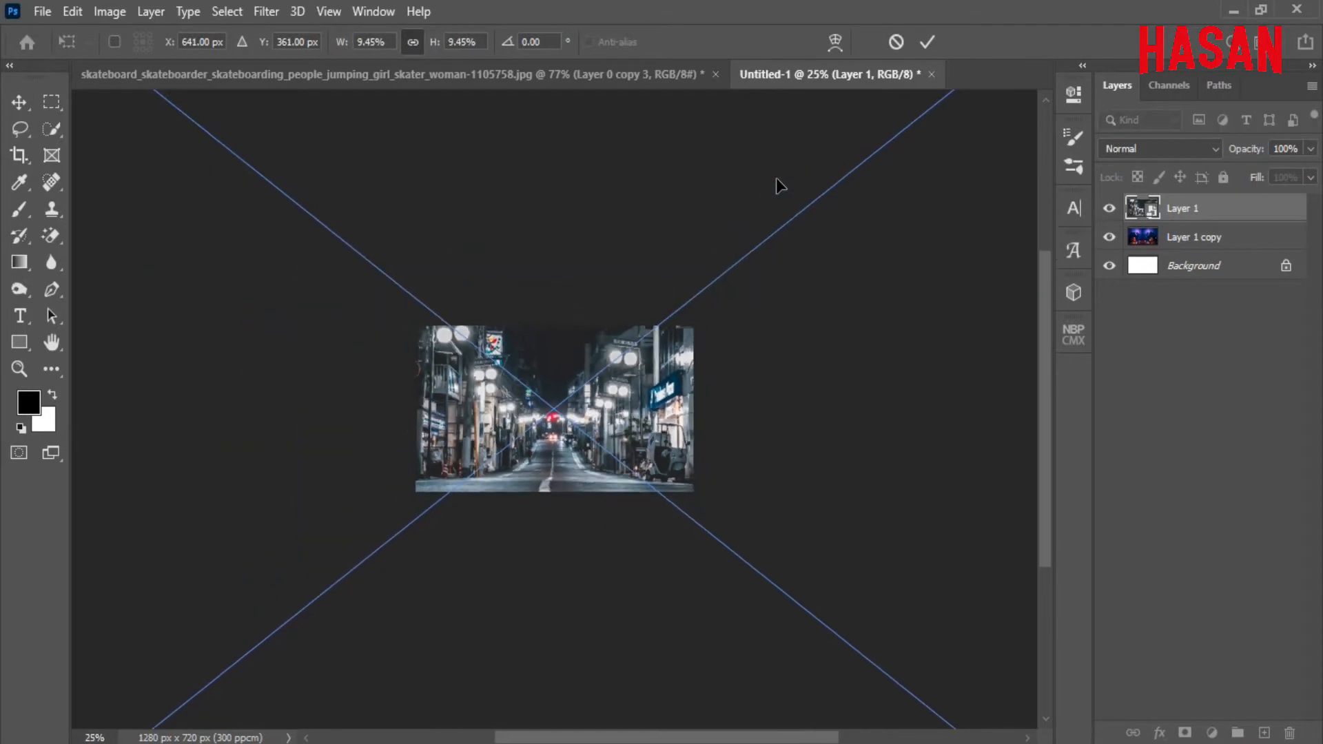
left_click_drag(764, 409, 628, 408)
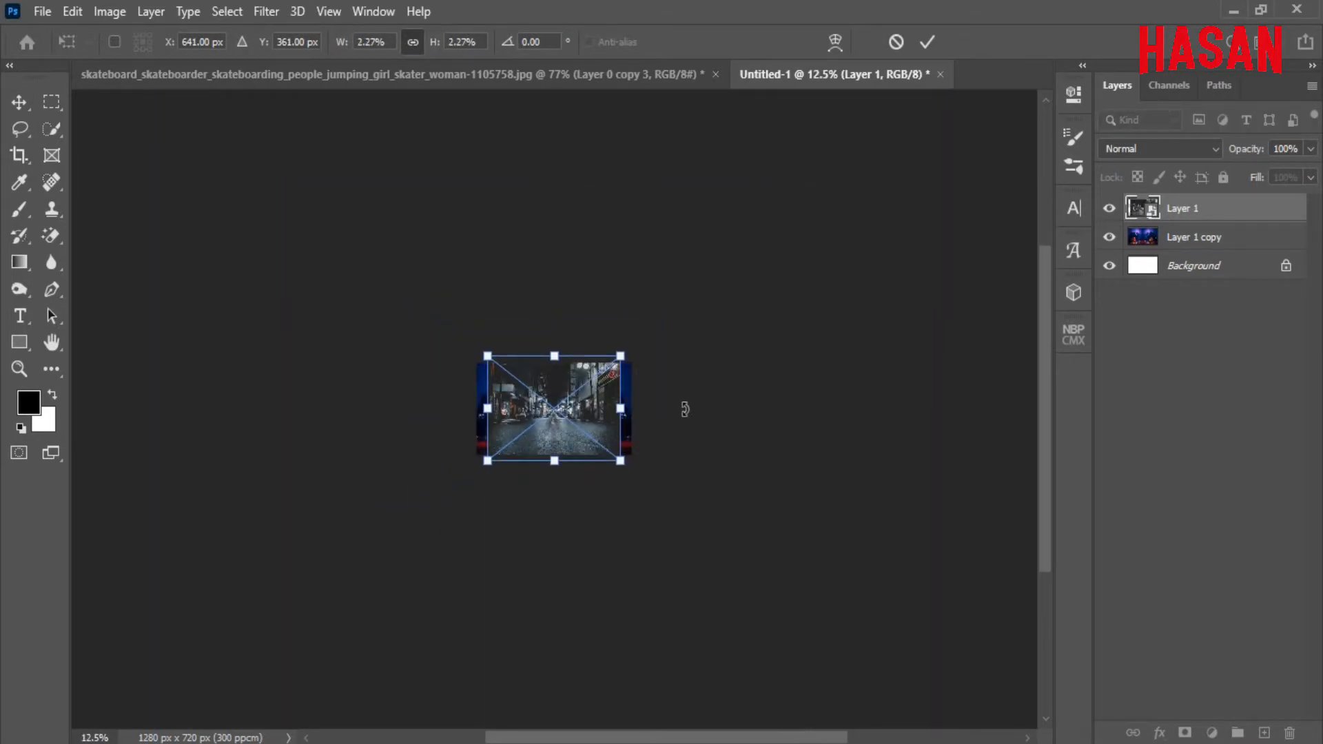
Step: Shift the street photo about 101 px down and 13 px left, enlarge it to about 2.81% and apply the transform
key("ctrl+0")
left_click_drag(673, 468, 665, 542)
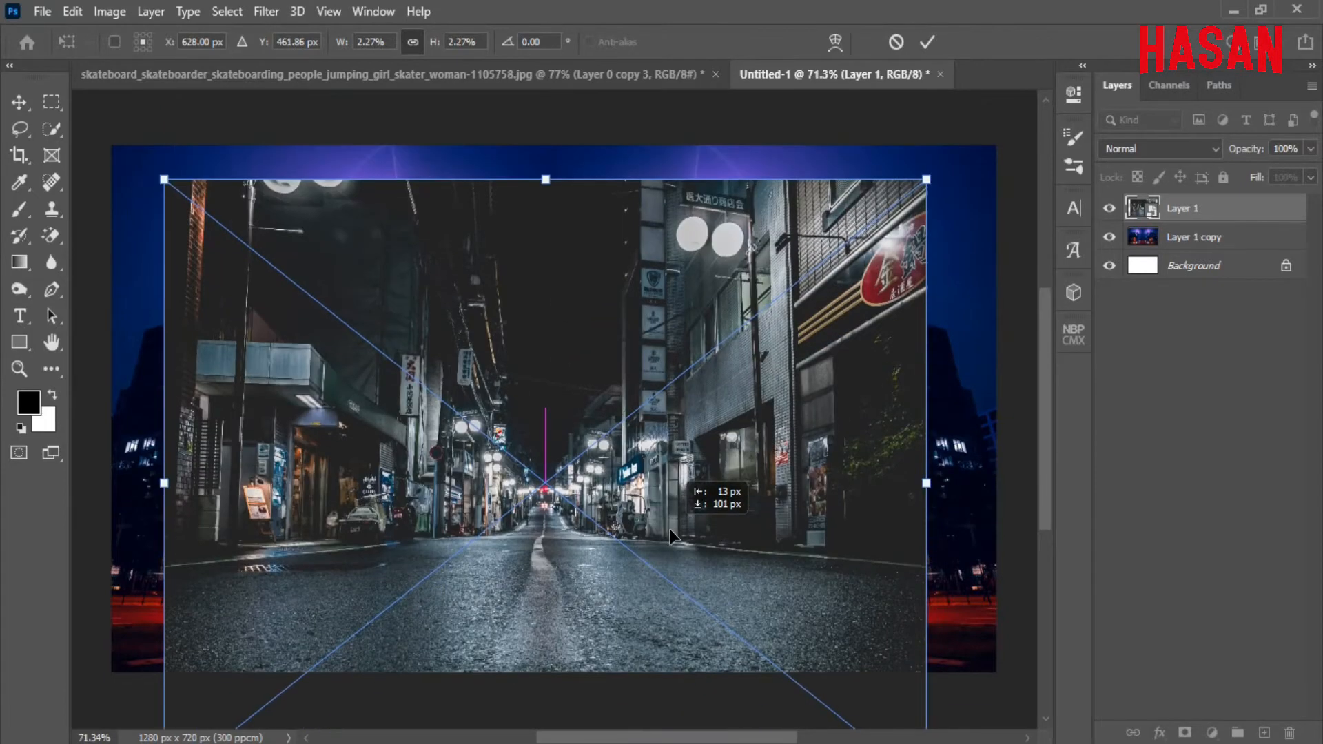
left_click_drag(939, 514, 1023, 486)
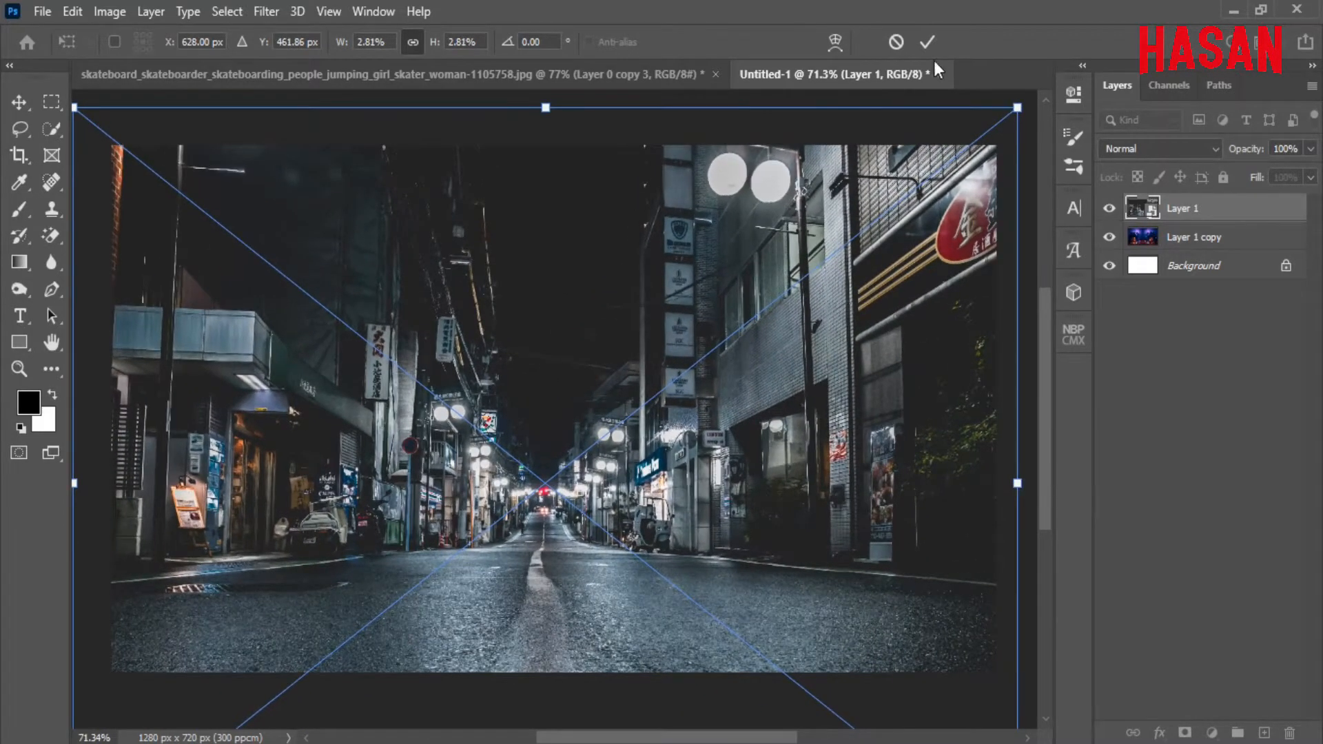
left_click(927, 41)
Step: Reduce the street layer to 61% opacity while raising it slightly to align with the skyline, and restore its opacity to 100%
left_click_drag(1246, 149, 1215, 153)
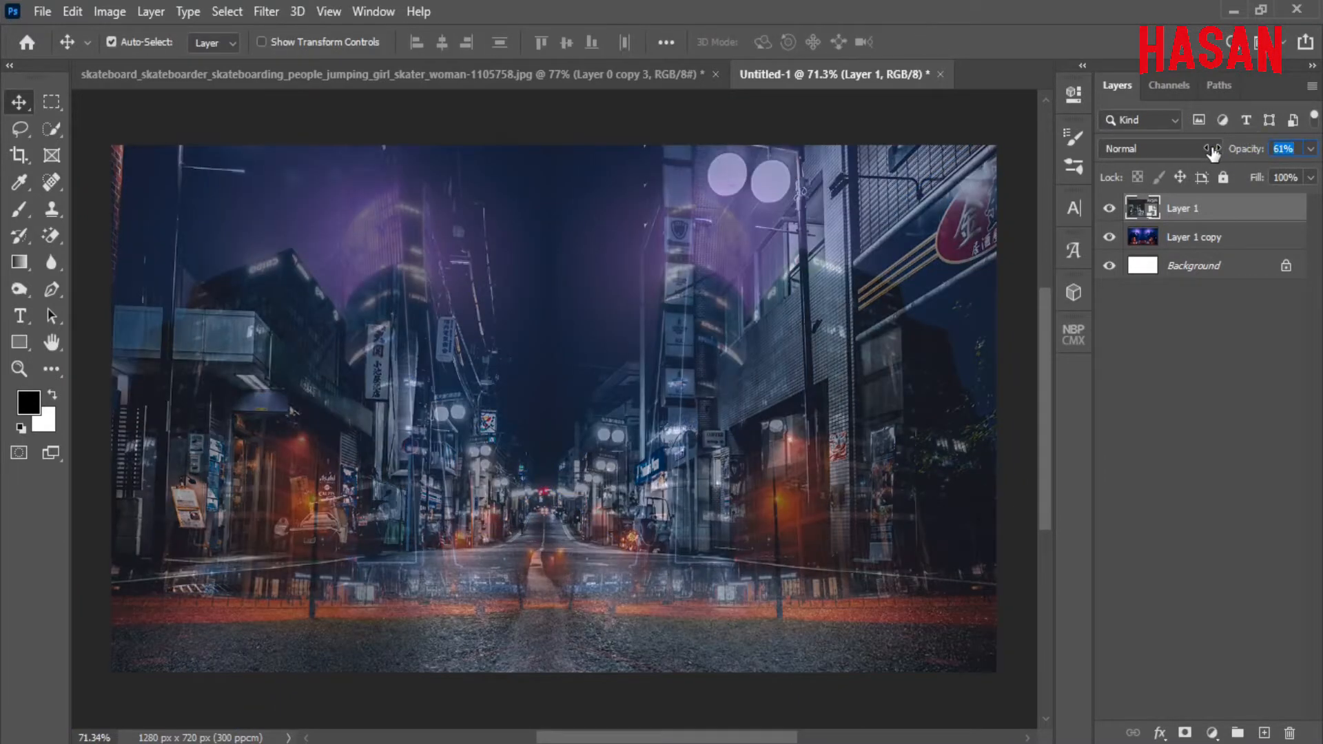
left_click_drag(678, 459, 705, 439)
key("0")
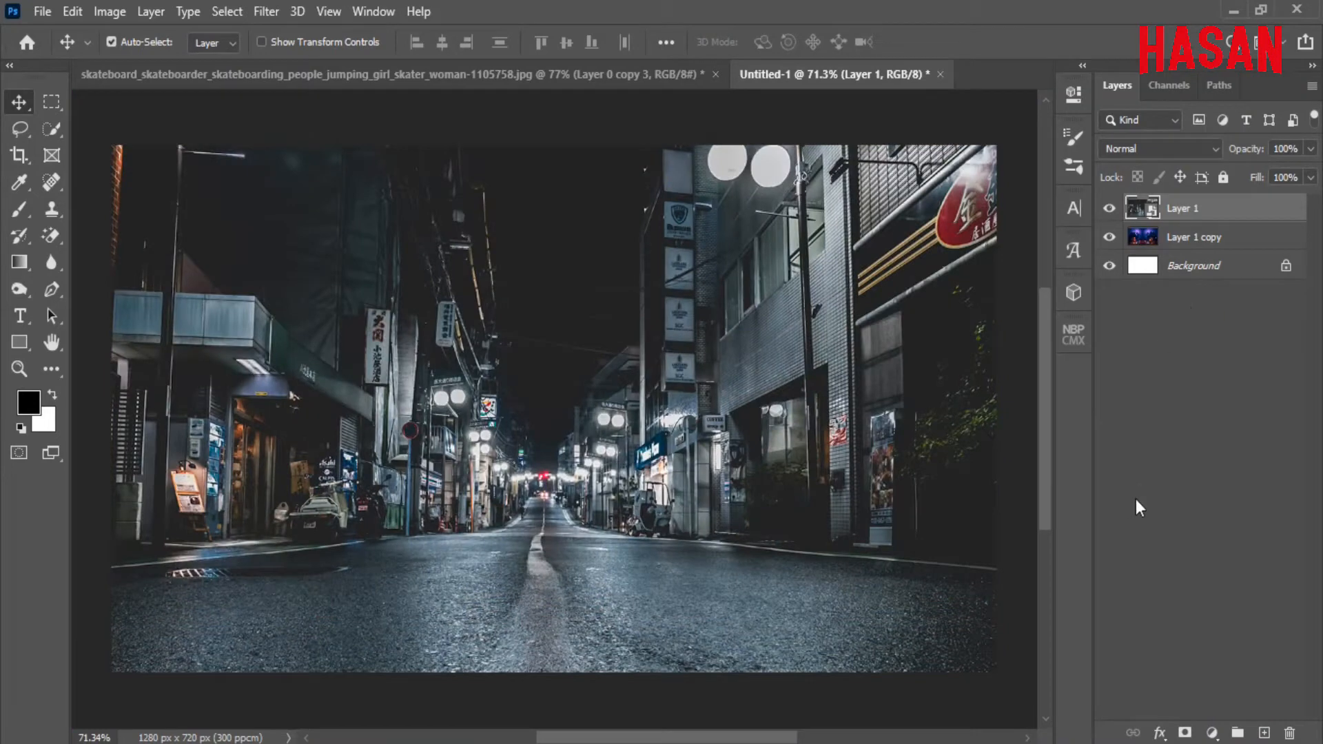
Step: Add a layer mask to the street layer and set up the Brush tool with 4% flow for painting on it
left_click(1184, 733)
right_click(19, 209)
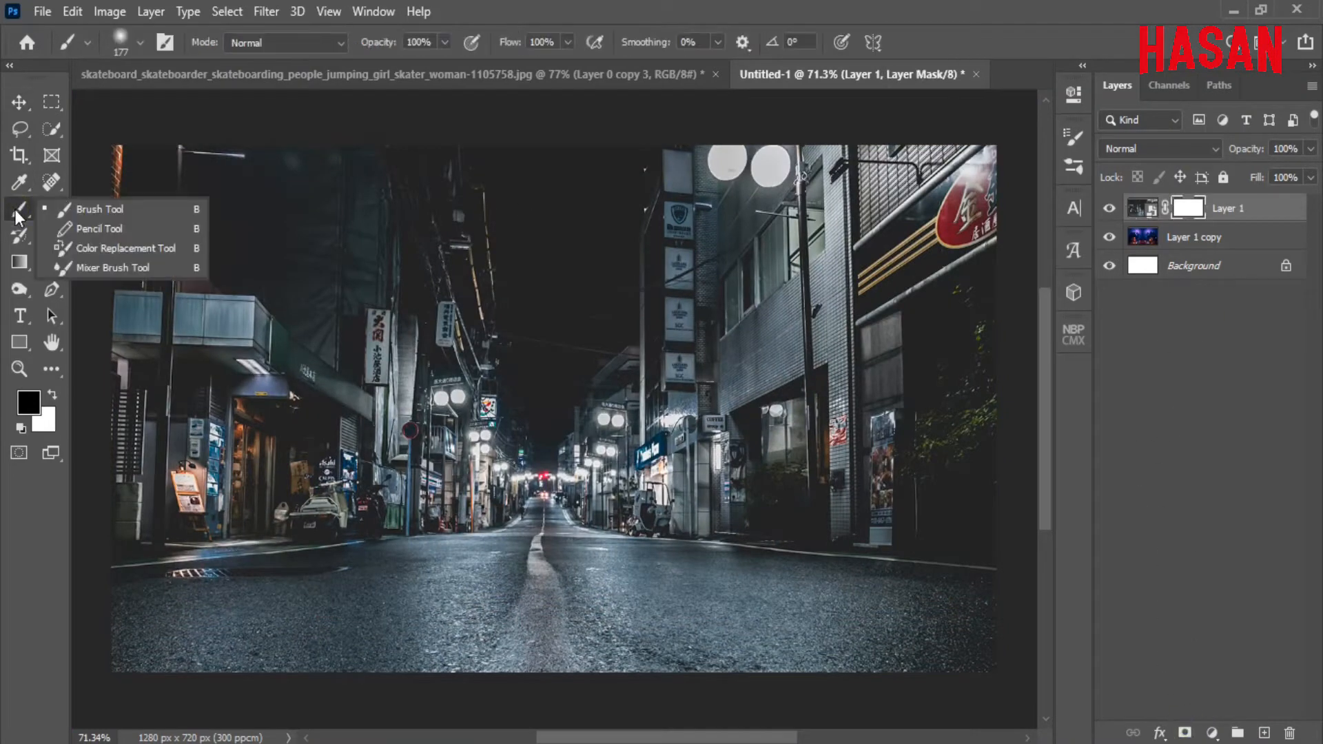
left_click(69, 207)
right_click(510, 485)
left_click(1198, 207)
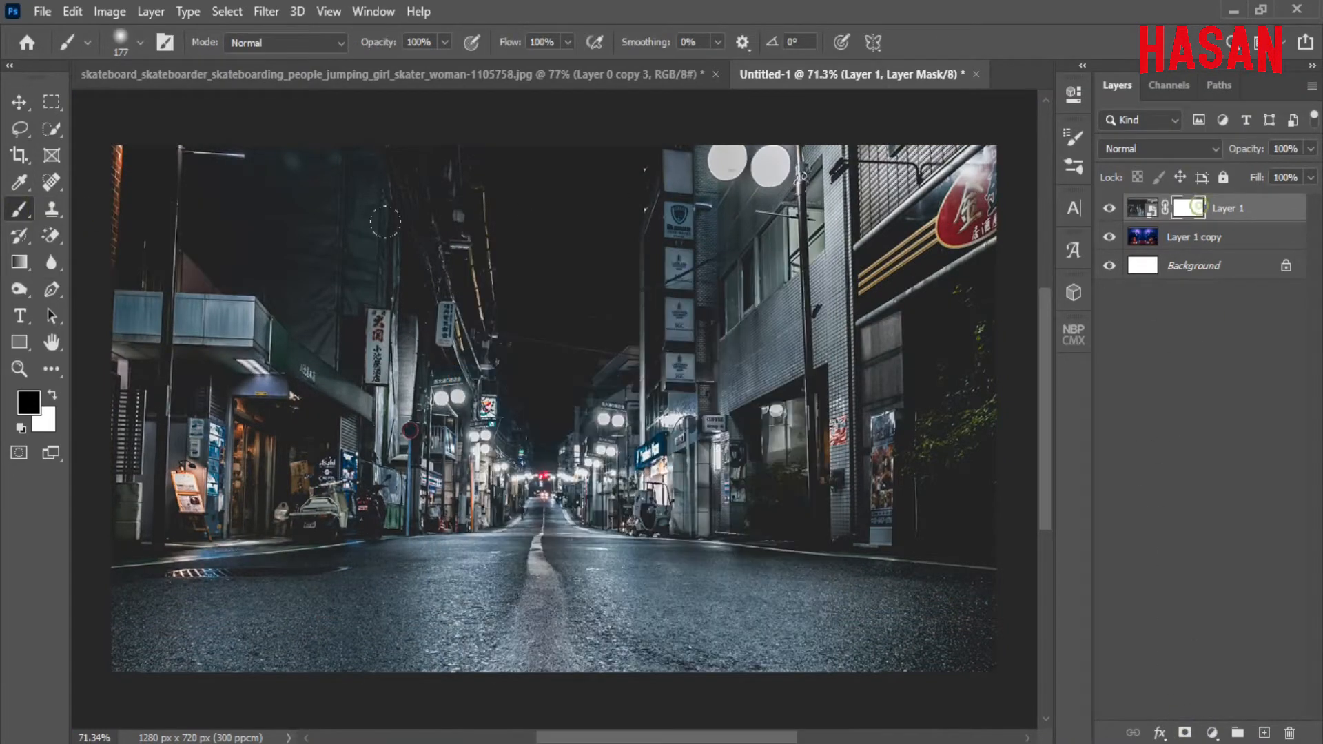
left_click_drag(510, 42, 451, 52)
Step: Paint black on the mask to hide the street photo's buildings and sky, blending its road into the skyline scene
mouse_move(292, 195)
left_mouse_down()
mouse_move(741, 169)
mouse_move(898, 135)
mouse_move(352, 266)
mouse_move(114, 301)
mouse_move(673, 360)
mouse_move(88, 402)
mouse_move(351, 374)
mouse_move(503, 330)
mouse_move(198, 410)
mouse_move(54, 392)
left_mouse_up()
mouse_move(778, 511)
left_mouse_down()
mouse_move(490, 524)
mouse_move(551, 500)
left_mouse_up()
mouse_move(797, 387)
left_mouse_down()
mouse_move(471, 410)
mouse_move(333, 490)
mouse_move(679, 470)
mouse_move(865, 489)
mouse_move(473, 515)
mouse_move(686, 456)
mouse_move(415, 511)
mouse_move(609, 493)
left_mouse_up()
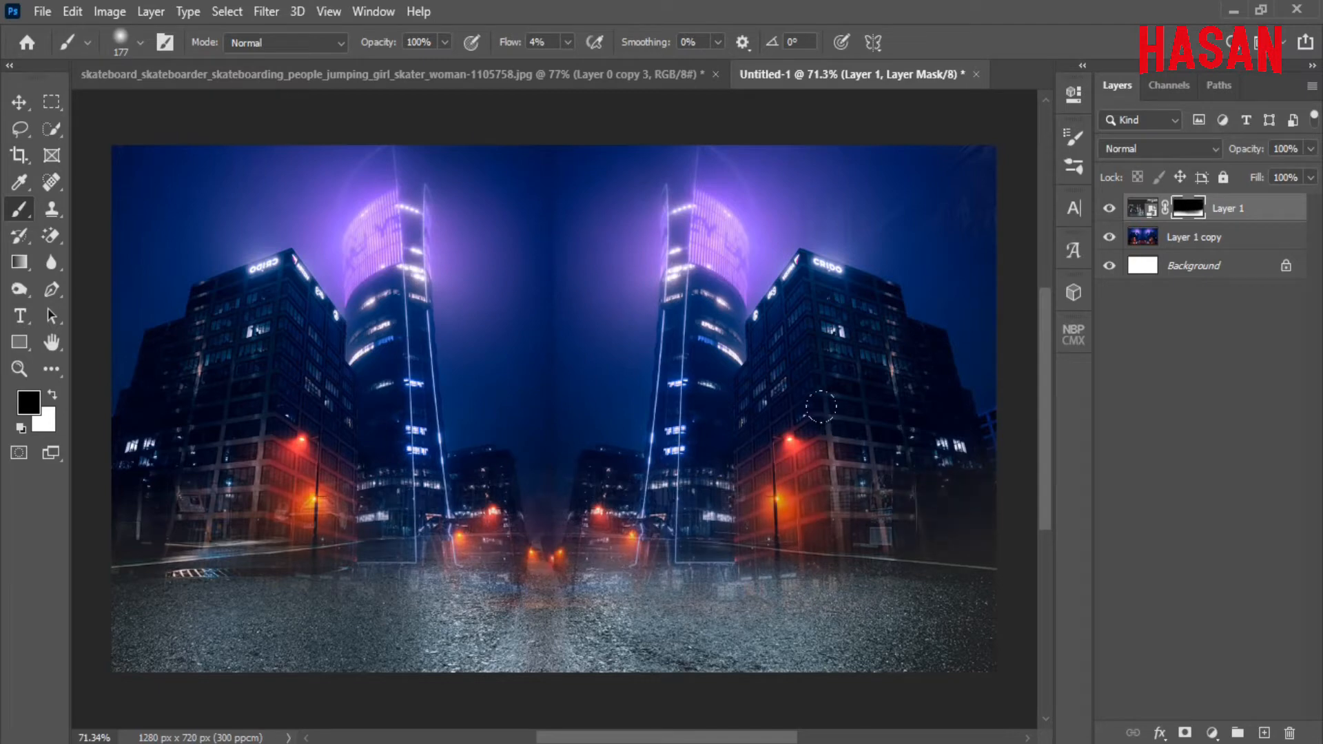
mouse_move(496, 596)
left_mouse_down()
mouse_move(364, 559)
mouse_move(427, 467)
left_mouse_up()
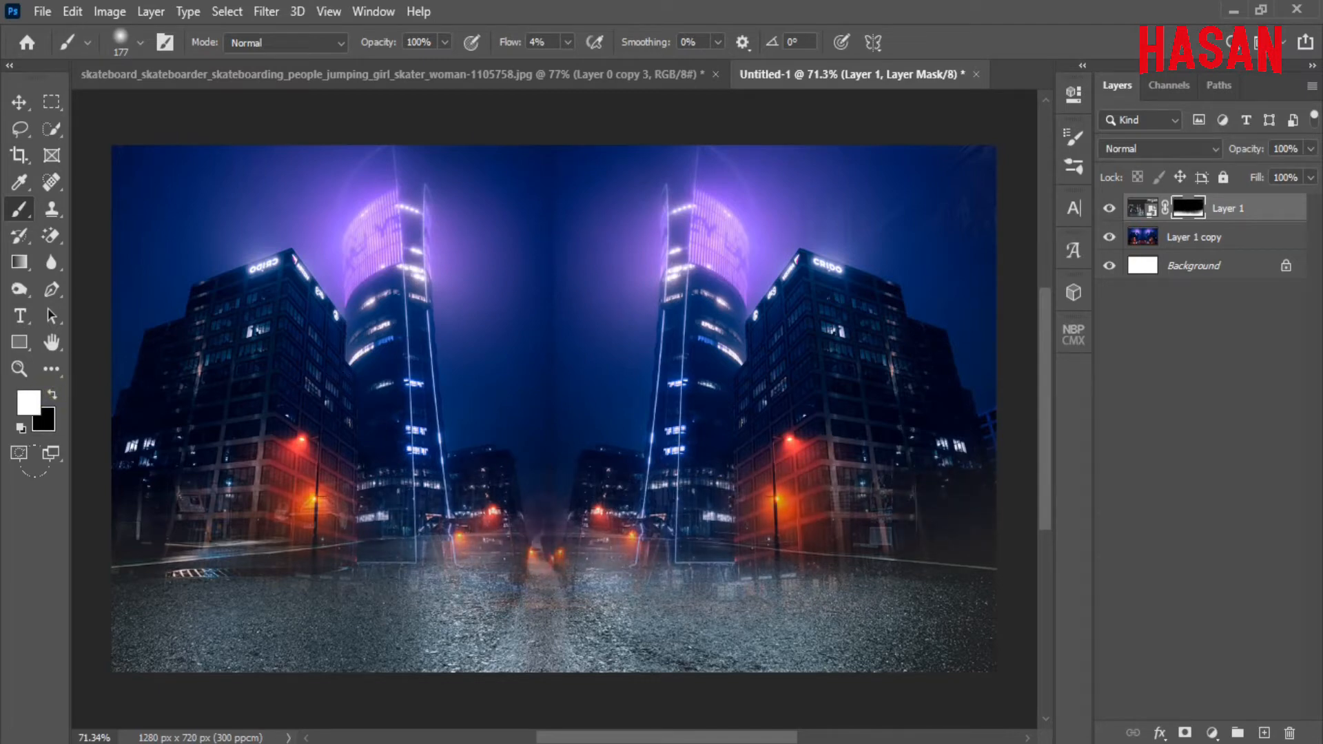
key("x")
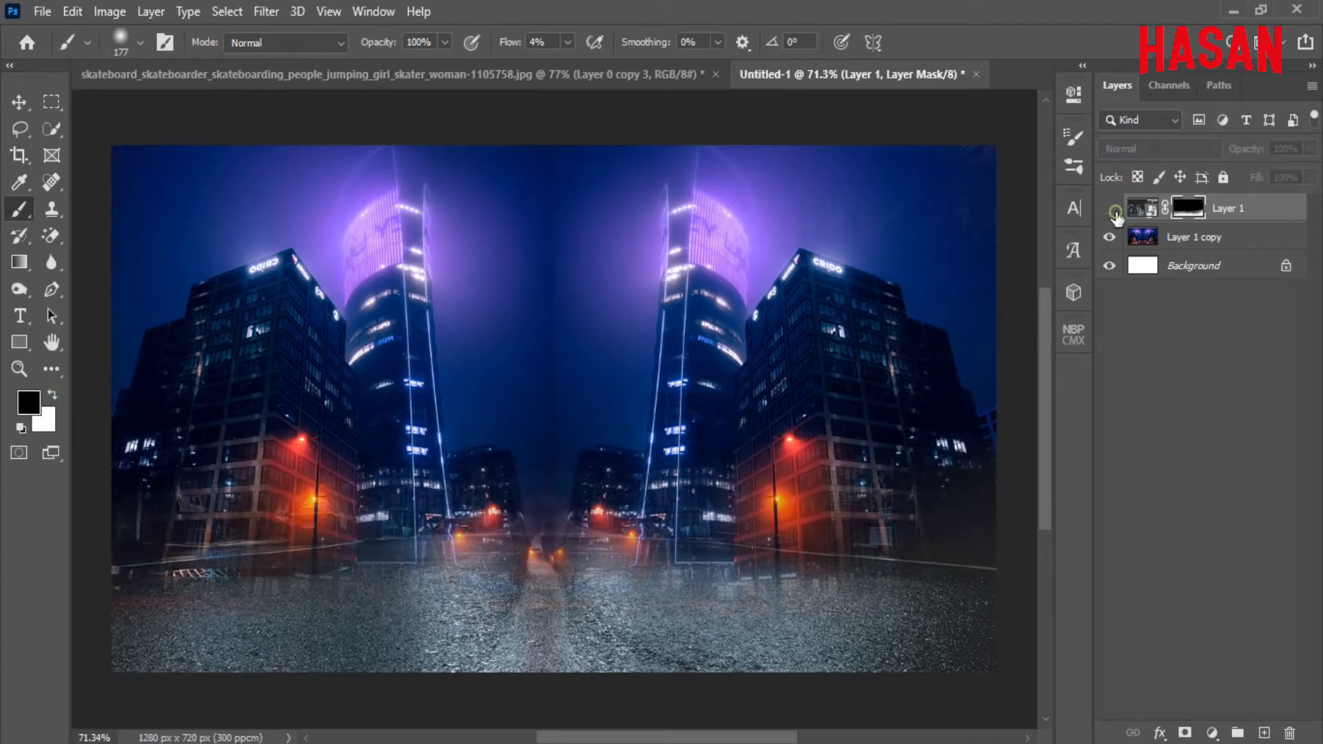
left_click(1109, 209)
left_click(1109, 208)
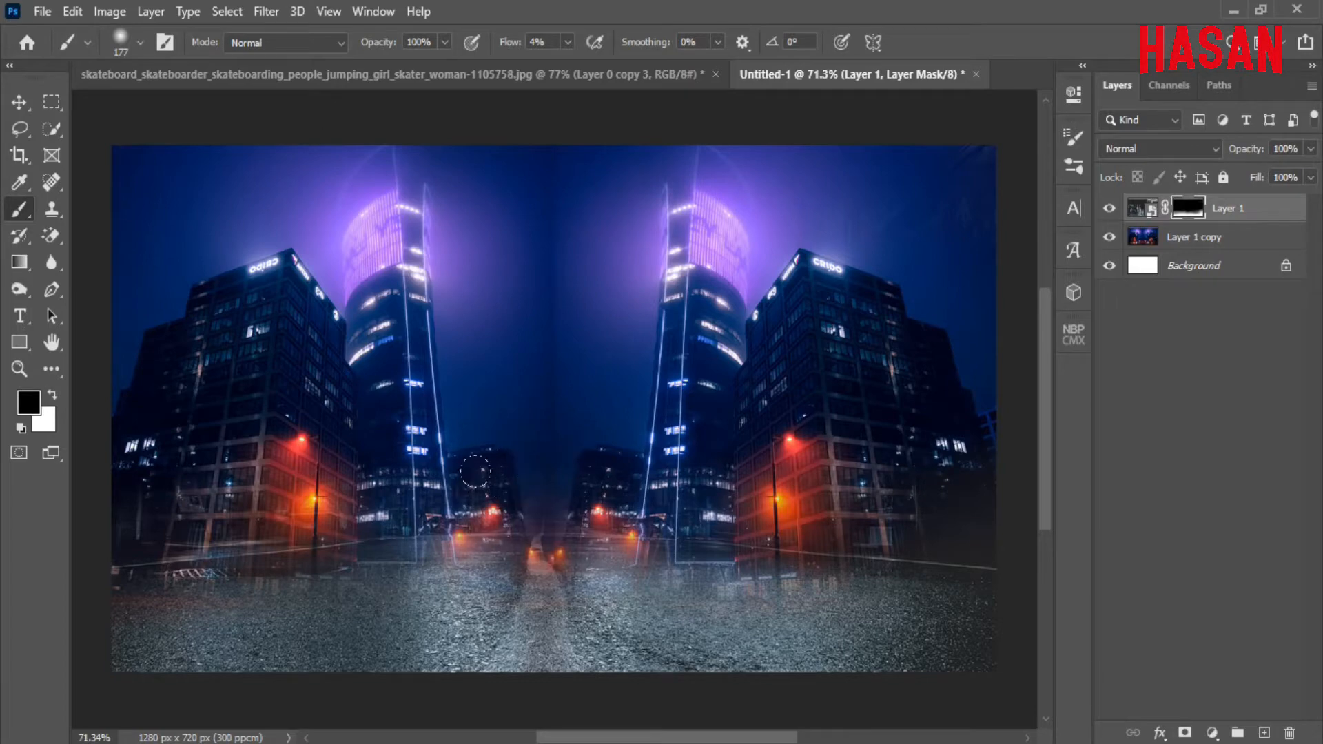
Step: Convert the mirrored skyline layer to a smart object and apply a Gaussian Blur with a 1.2-pixel radius
left_click(19, 102)
left_click(1237, 241)
right_click(1236, 241)
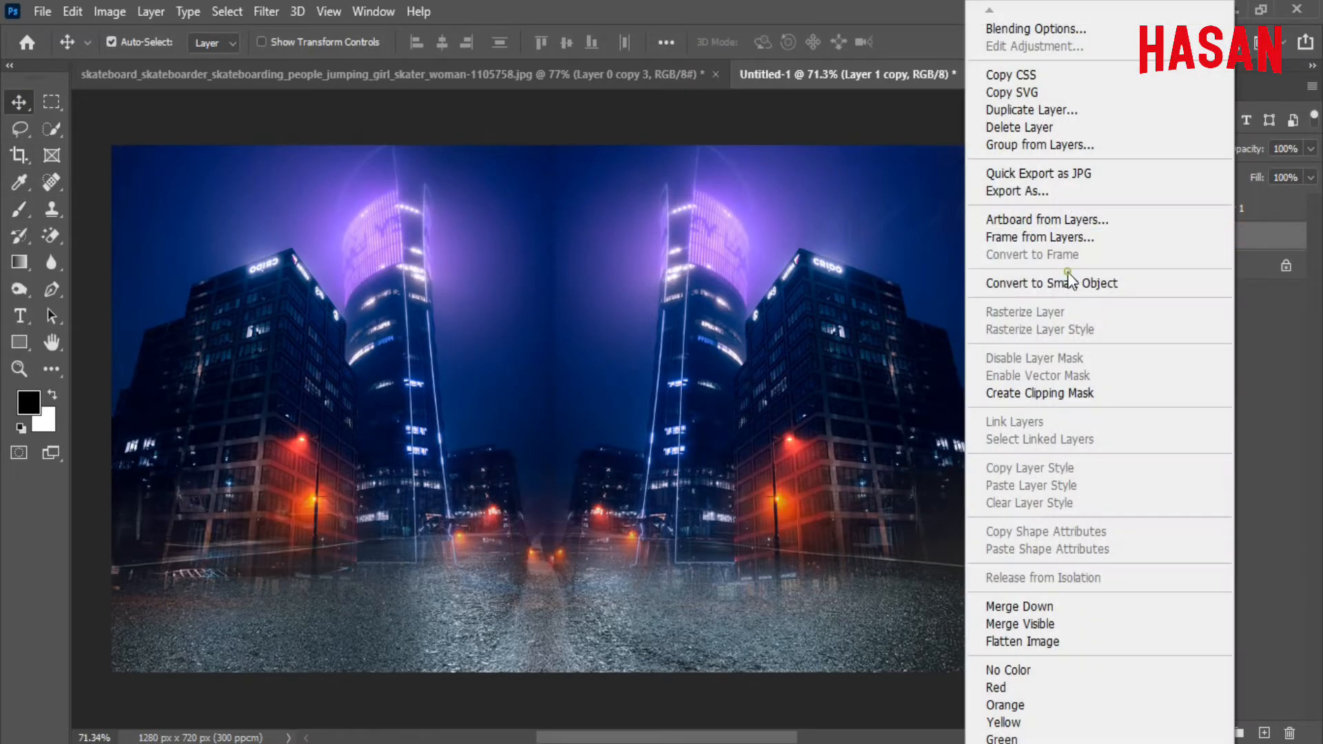
left_click(1007, 282)
left_click(266, 11)
mouse_move(289, 260)
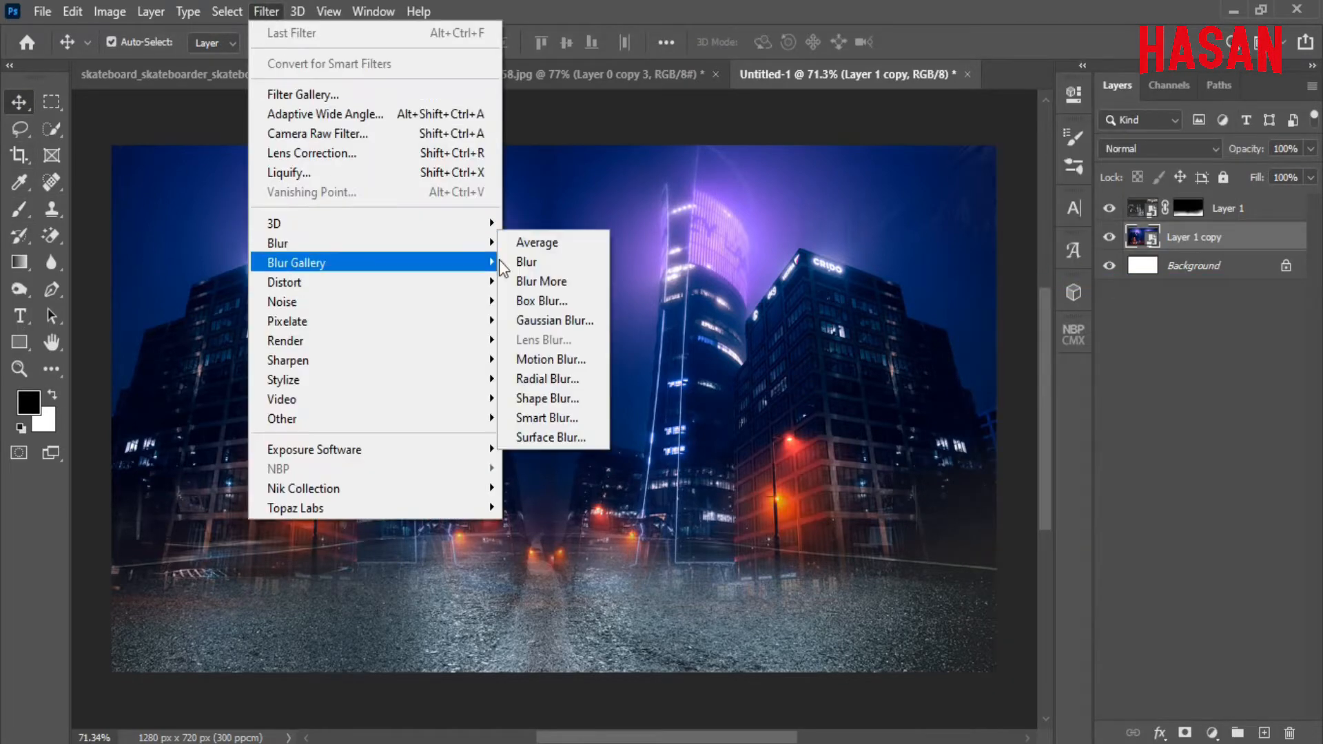
left_click(593, 320)
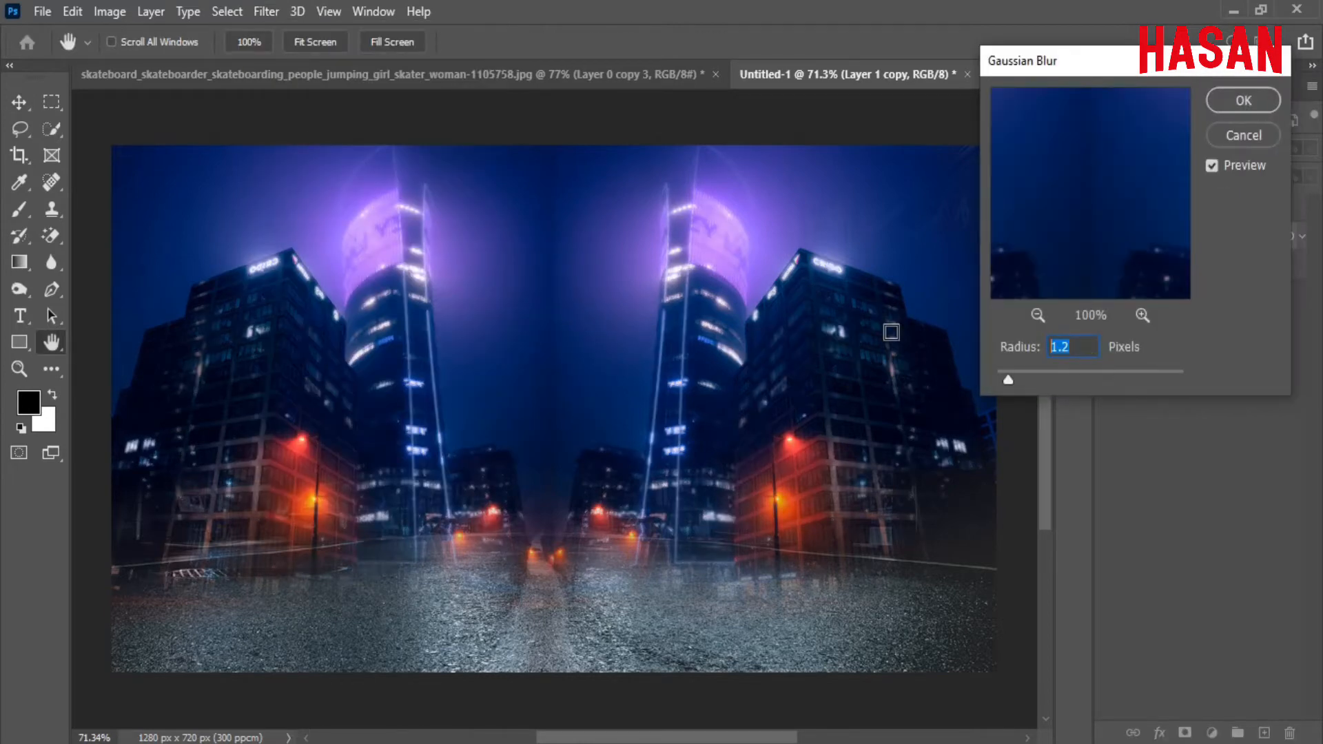
left_click(1249, 101)
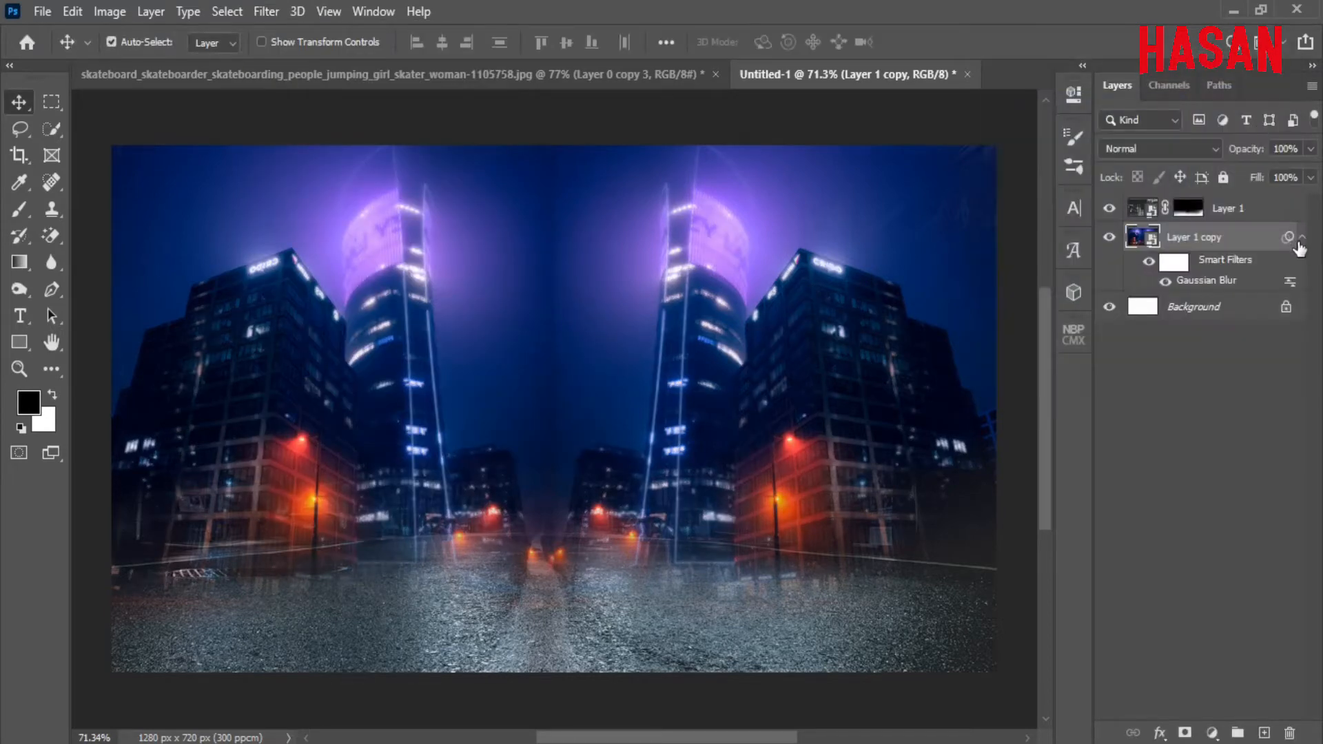
left_click(1301, 238)
Step: Distort the street layer by lowering its two upper corners, to about 88% height and -3.79° horizontal skew, and apply the transform
left_click(599, 412)
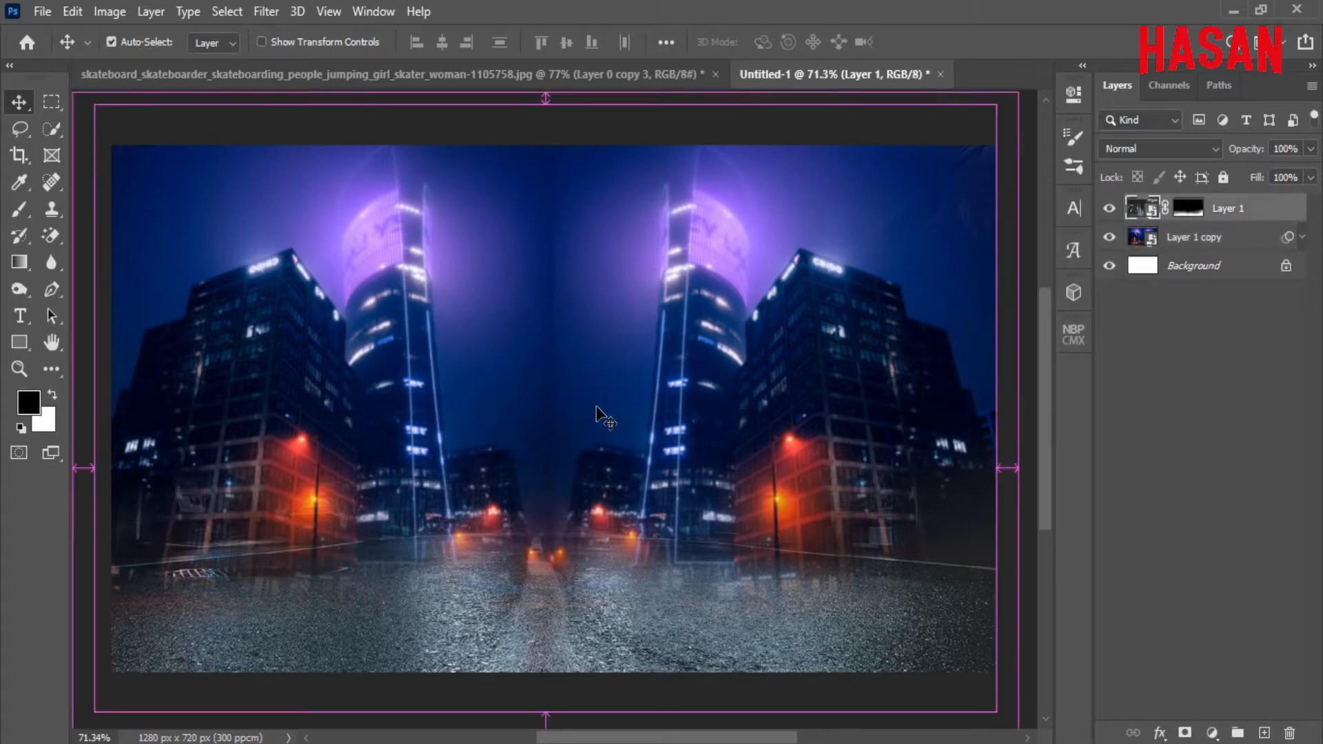
key("ctrl+t")
scroll(598, 412, "down", 1)
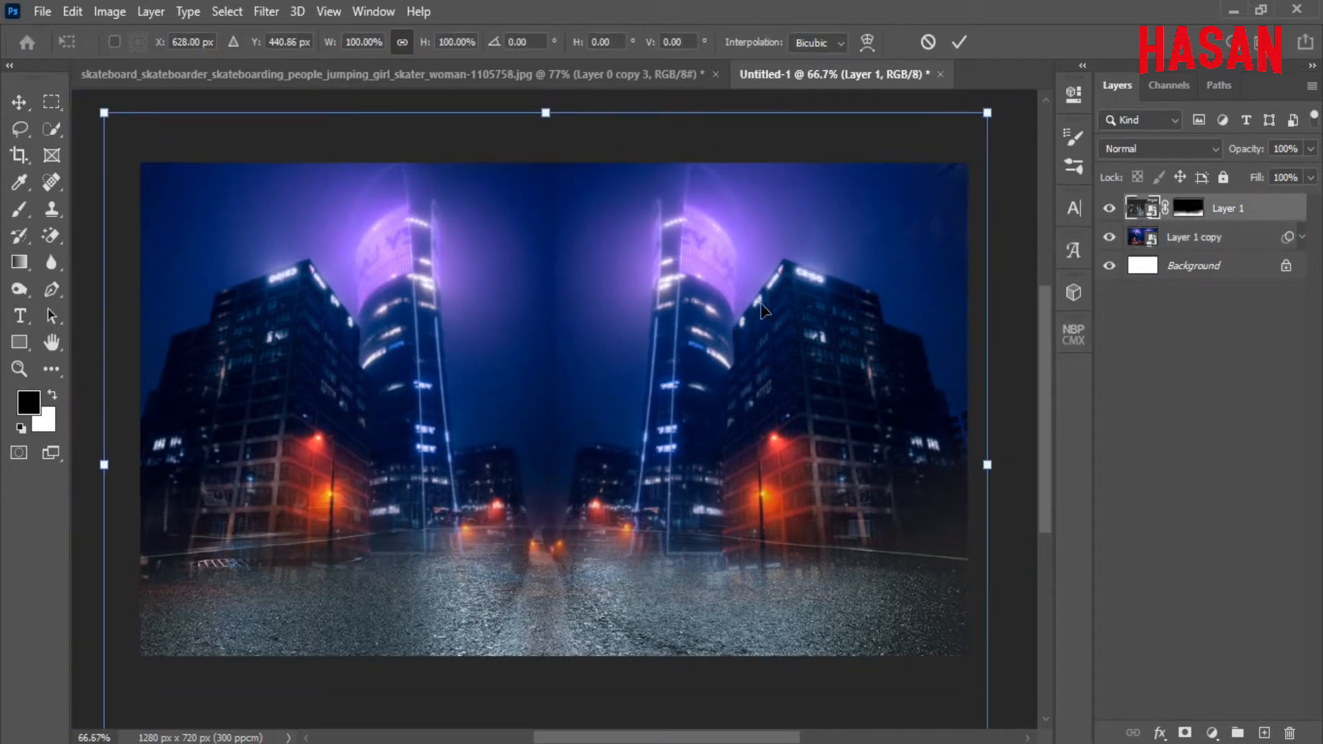
left_click_drag(975, 114, 866, 124)
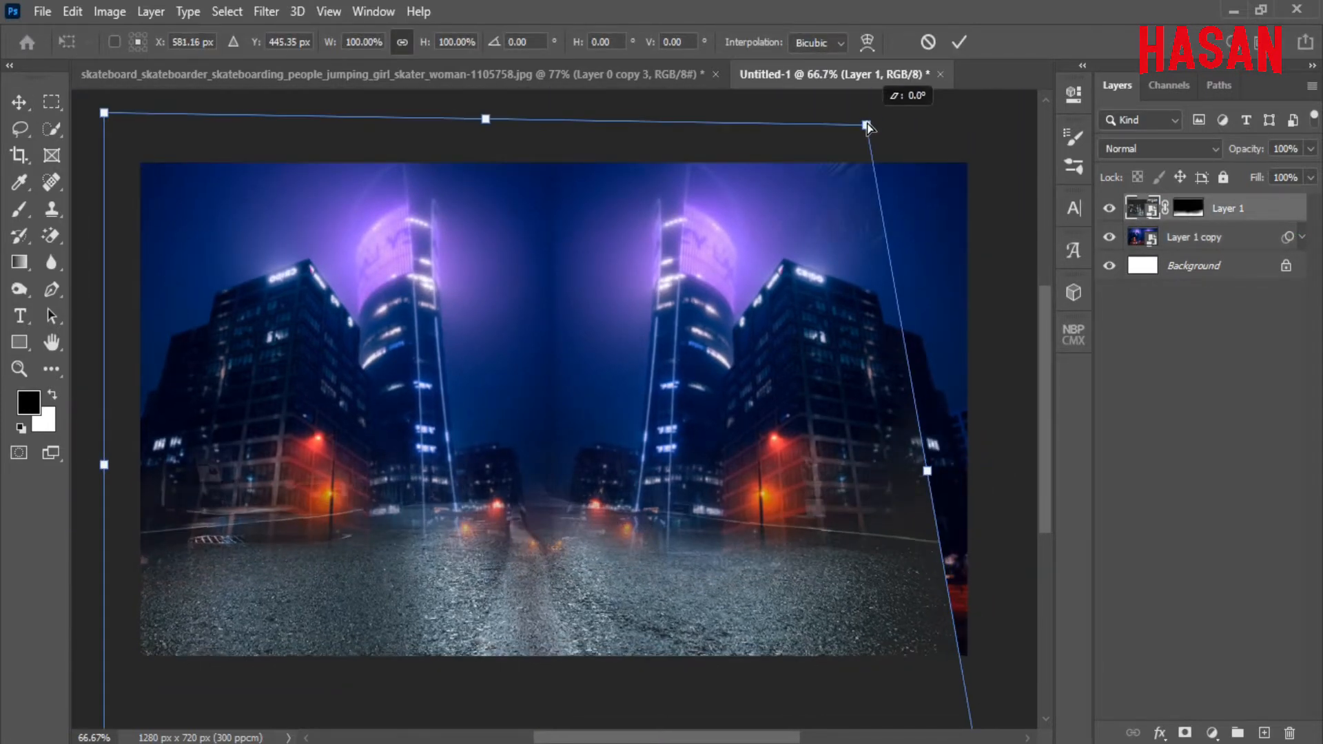
left_click_drag(104, 113, 165, 124)
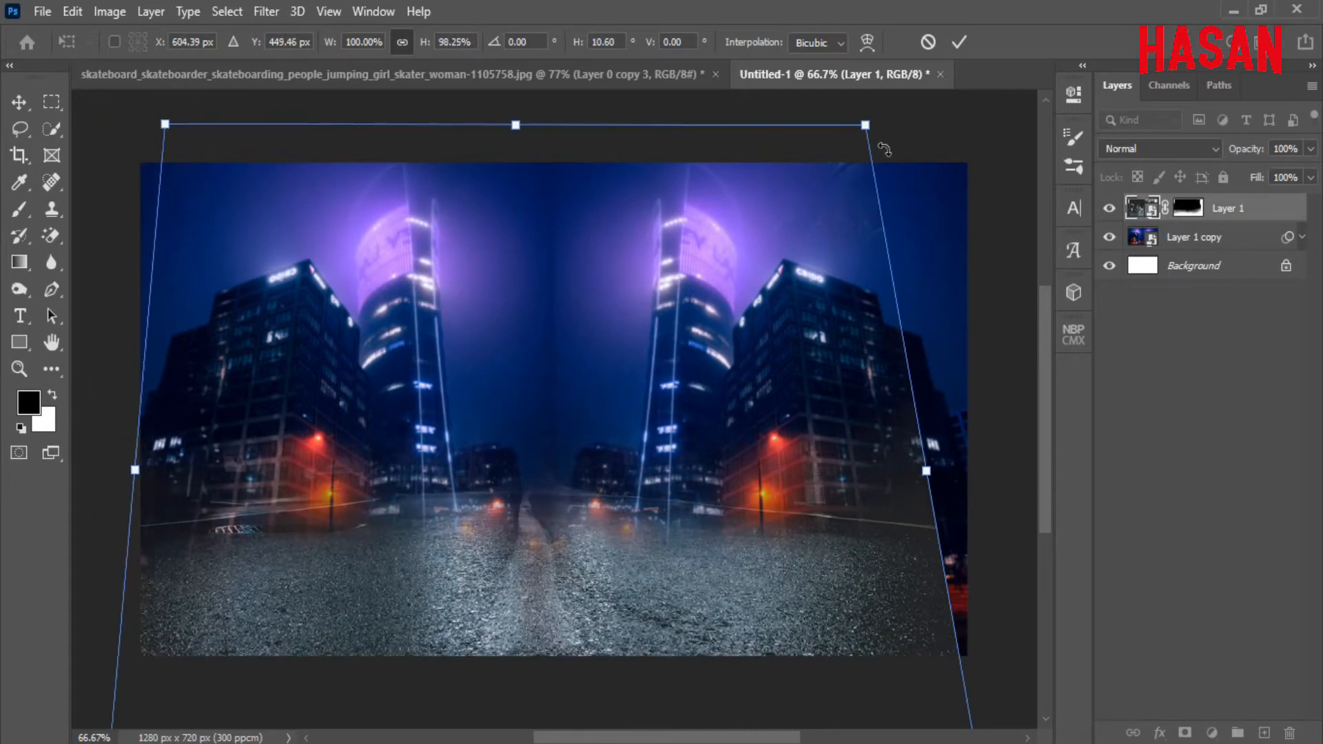
left_click_drag(865, 125, 962, 210)
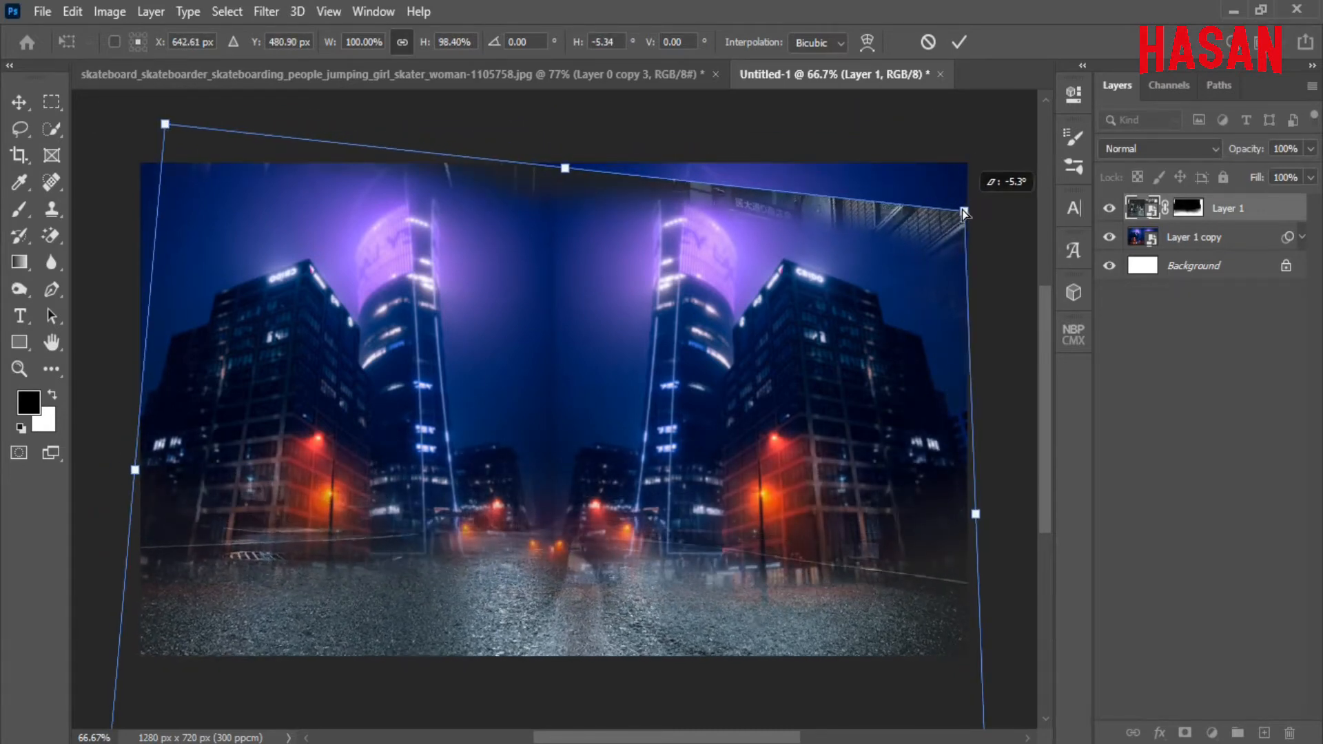
left_click_drag(165, 124, 148, 201)
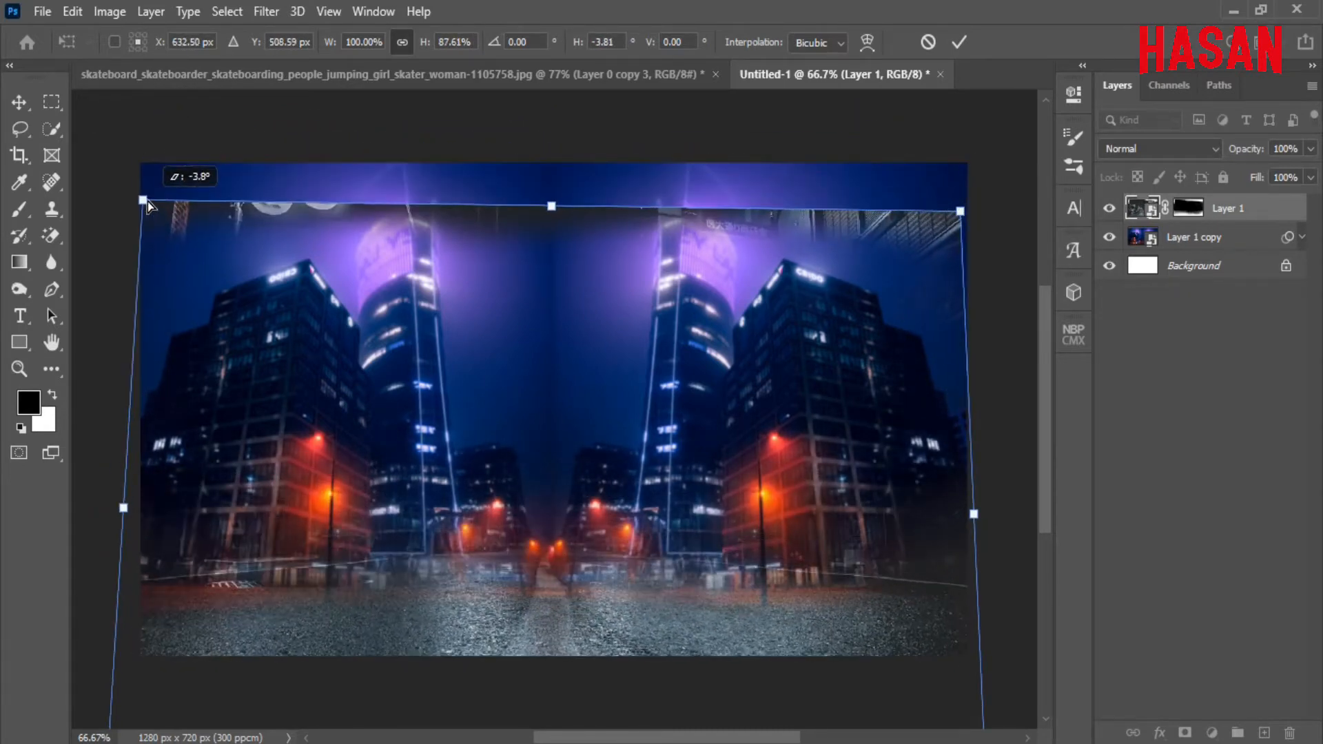
left_click(959, 42)
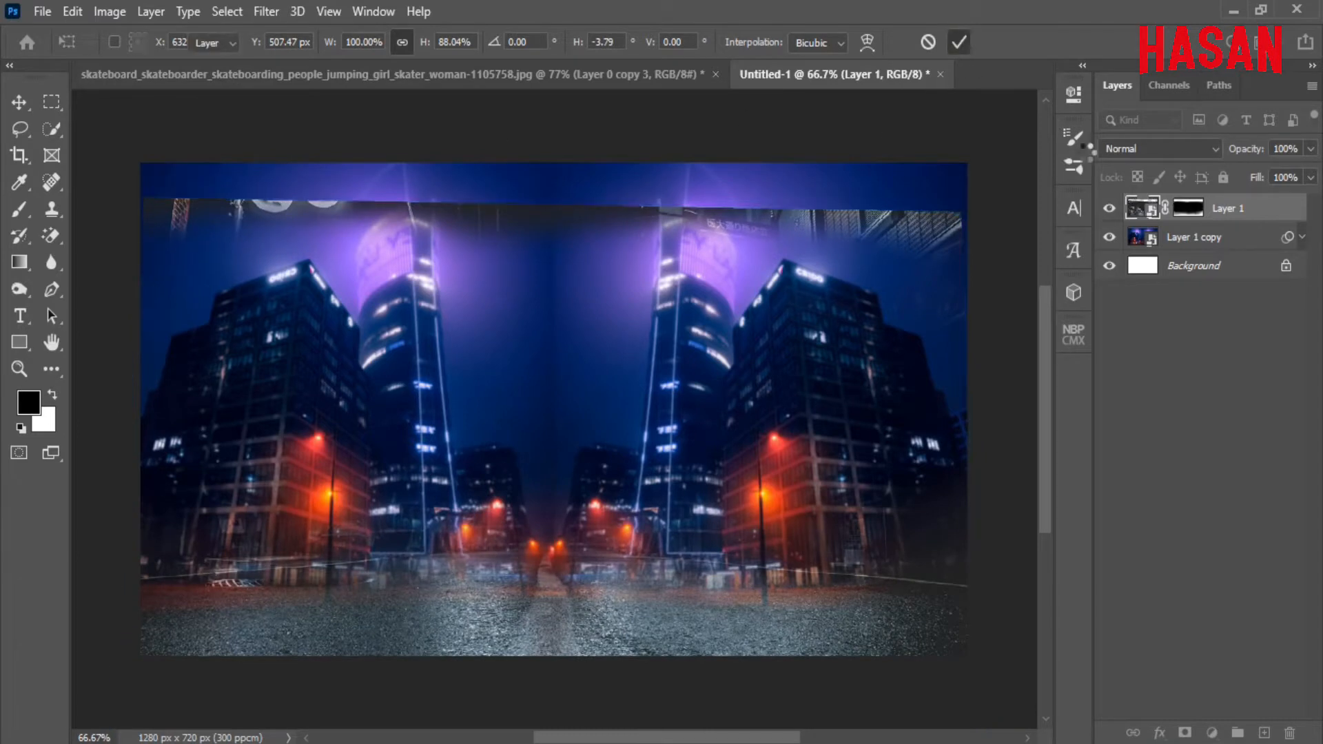
Step: Paint black at 6% flow on the street layer's mask to hide its upper edge over the sky and towers
left_click(1188, 208)
left_click(19, 209)
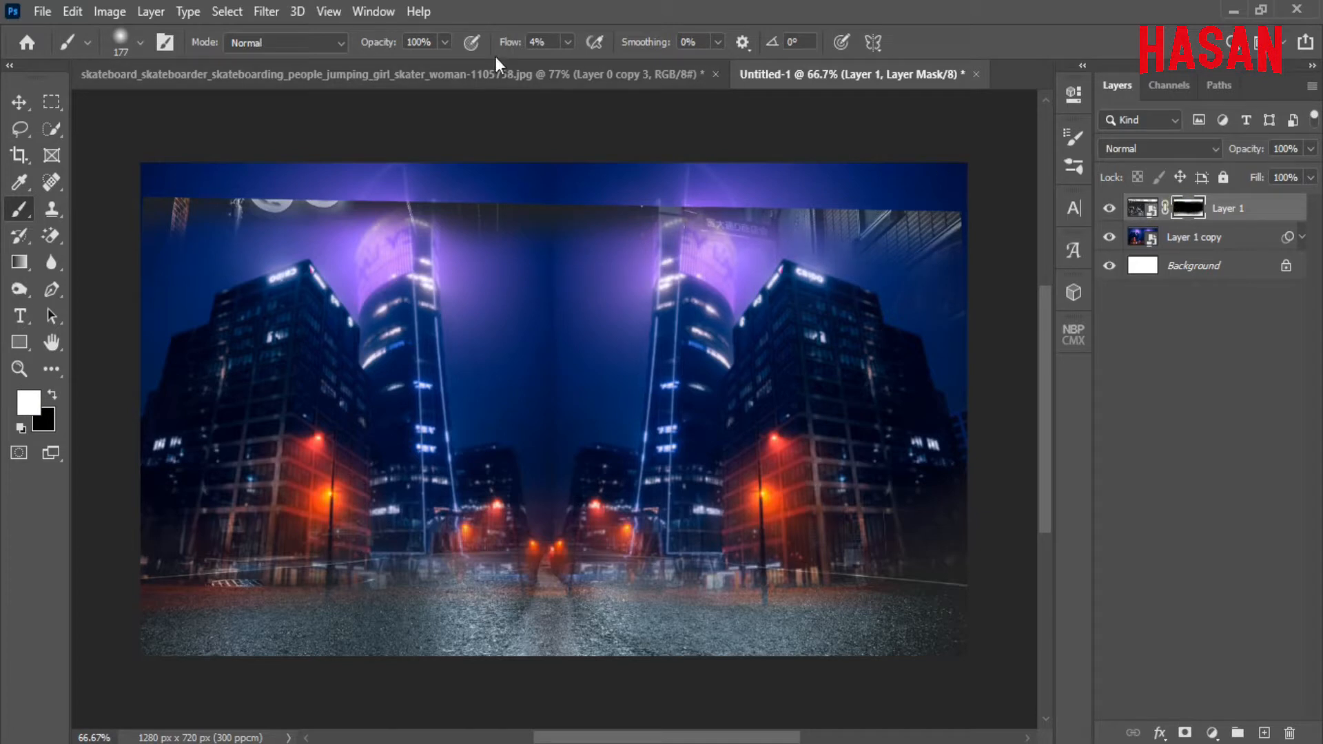
left_click_drag(734, 185, 917, 251)
mouse_move(459, 229)
left_mouse_down()
mouse_move(764, 213)
mouse_move(353, 210)
mouse_move(754, 253)
left_mouse_up()
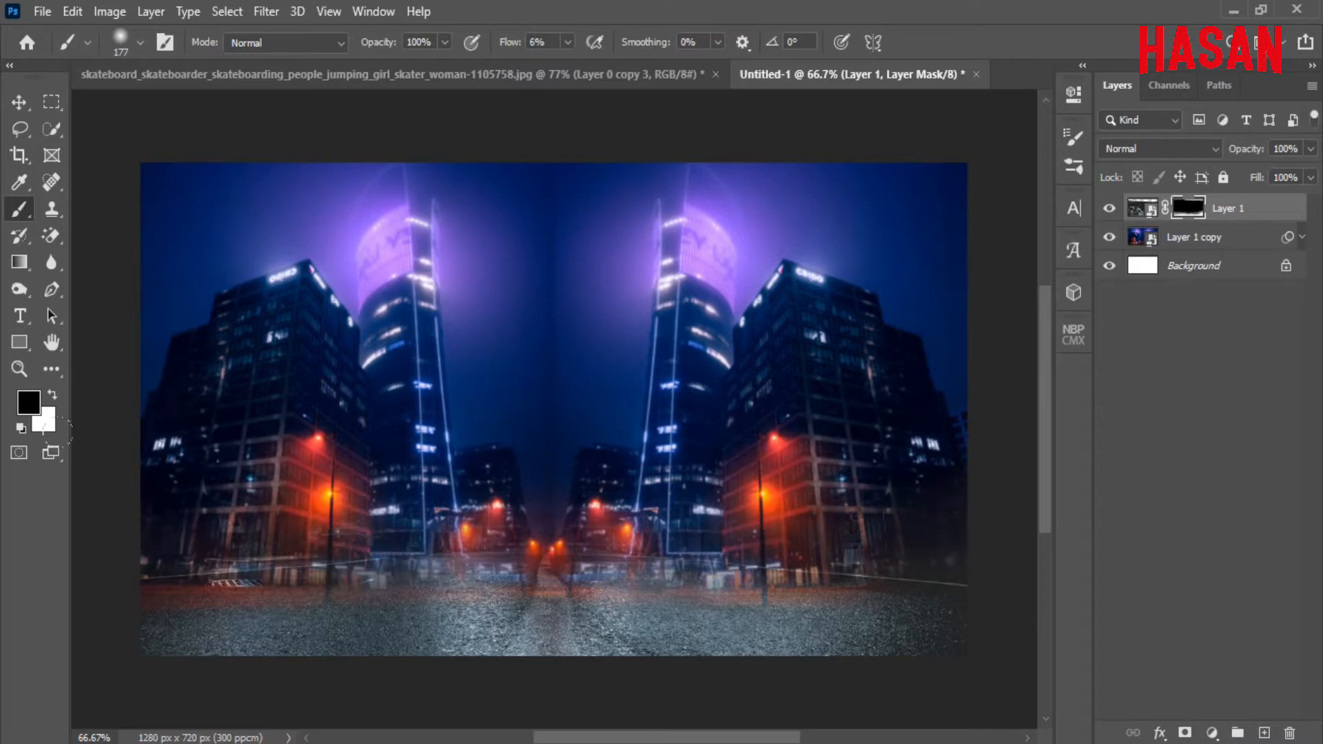
key("v")
Step: Copy the glowing blue light-beam image from its own document into the center of the city composite
scroll(329, 338, "up", 3)
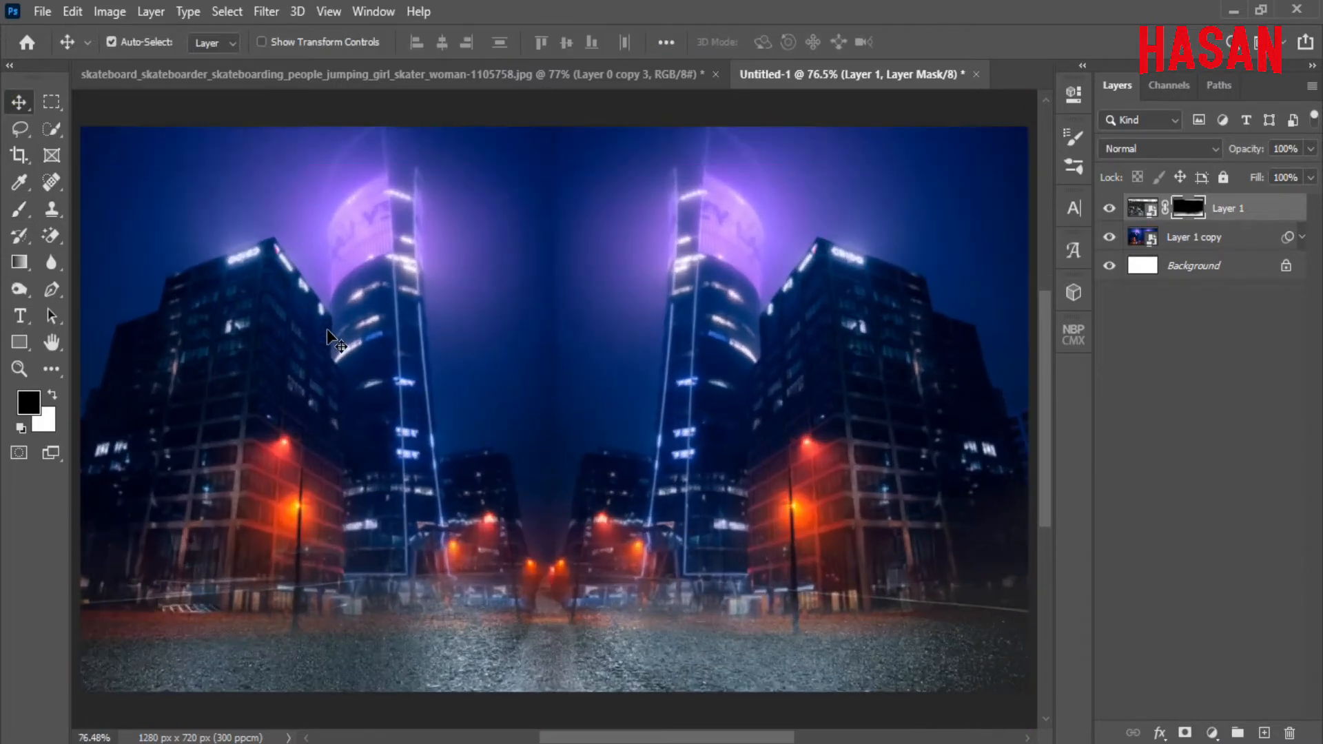
mouse_move(455, 742)
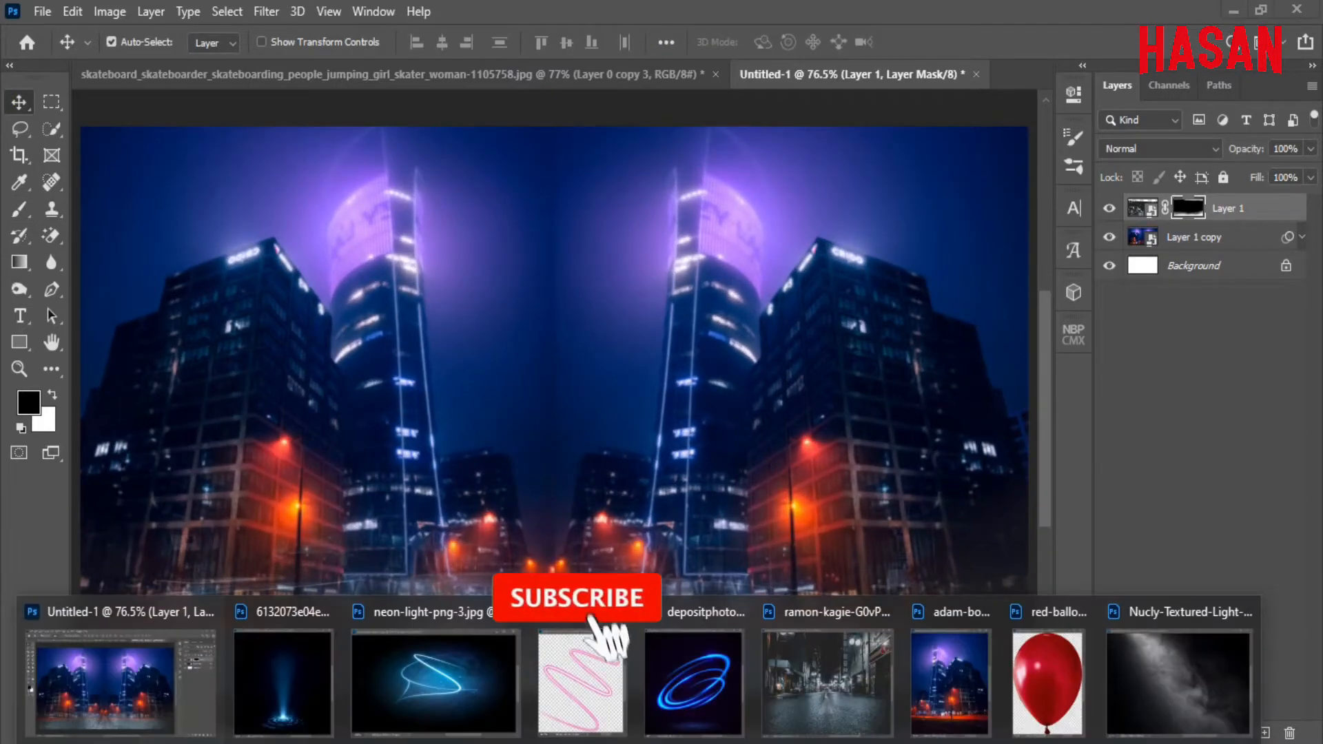
left_click(286, 700)
left_click_drag(692, 154, 1119, 64)
left_click_drag(1103, 393, 534, 412)
left_click_drag(1061, 69, 792, 73)
left_click(945, 69)
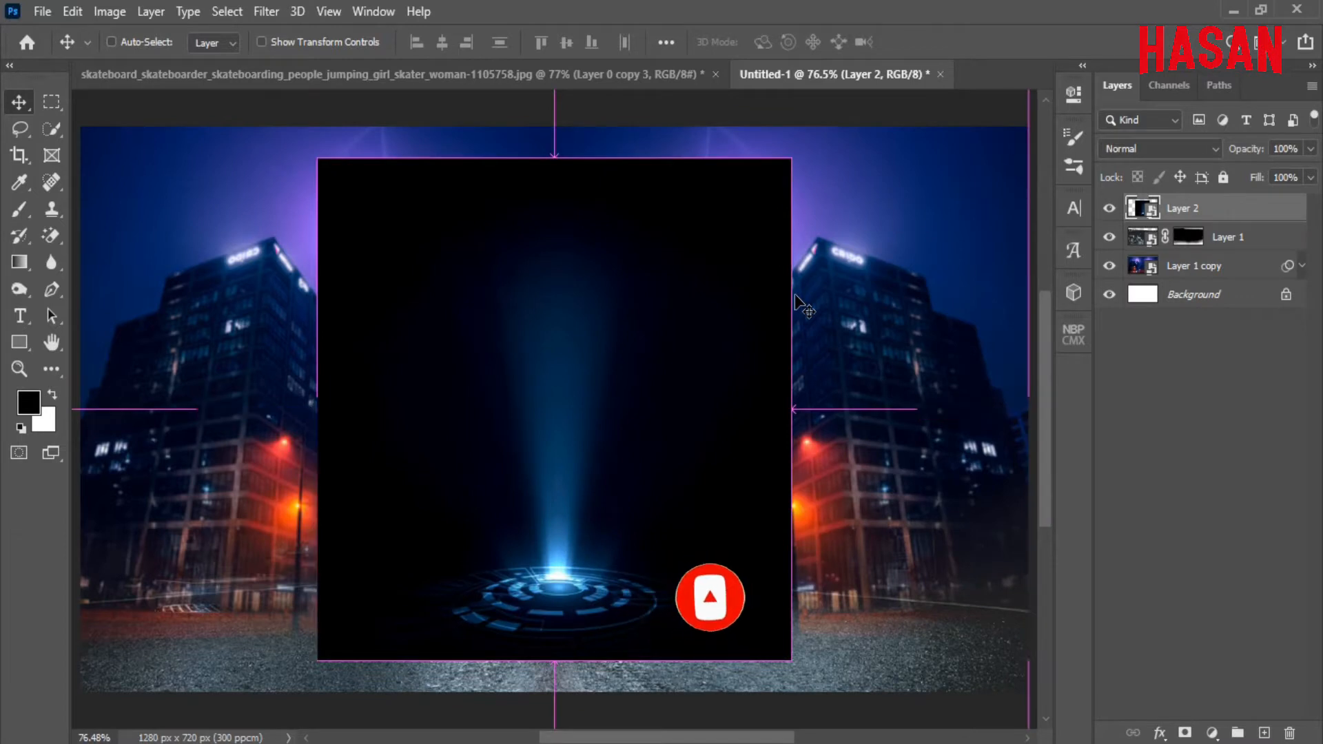
Step: Flip the light-beam layer vertically and set its blend mode to Screen
key("ctrl+t")
right_click(688, 410)
left_click(738, 398)
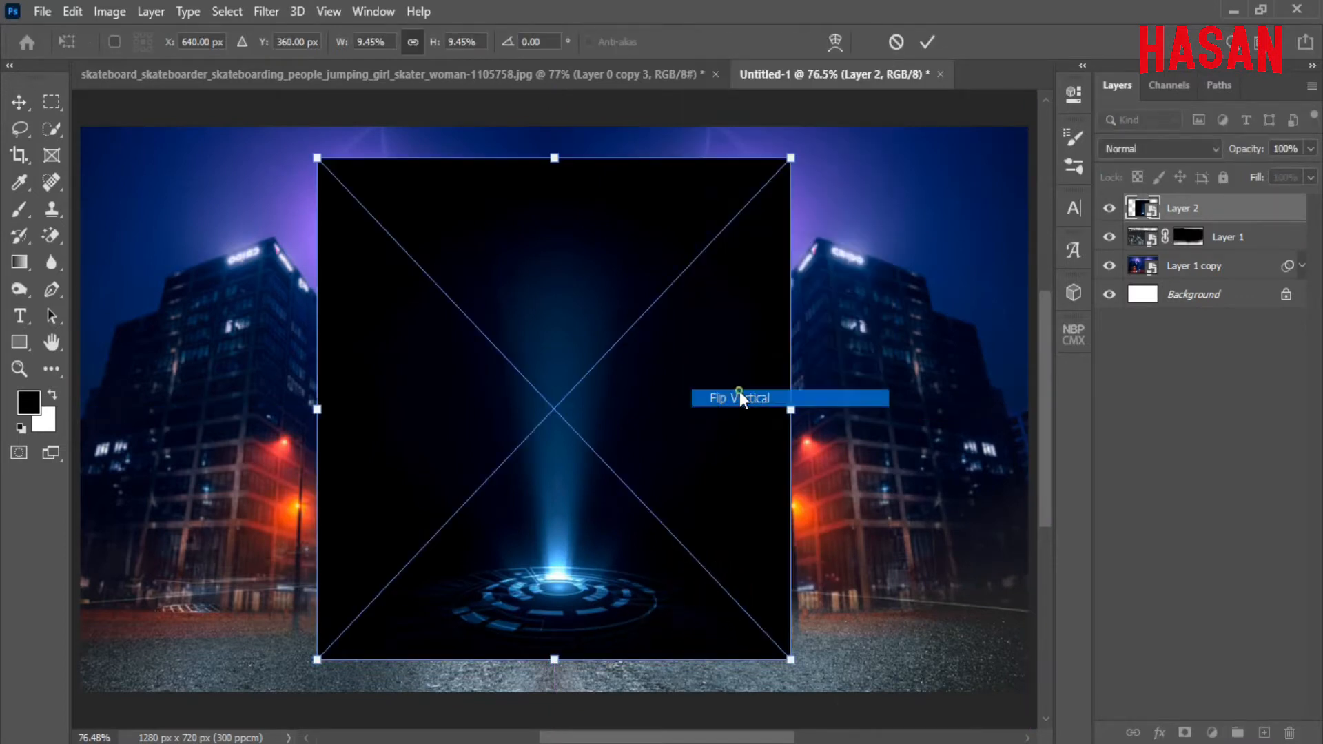
left_click(927, 42)
left_click(1203, 148)
left_click(1137, 319)
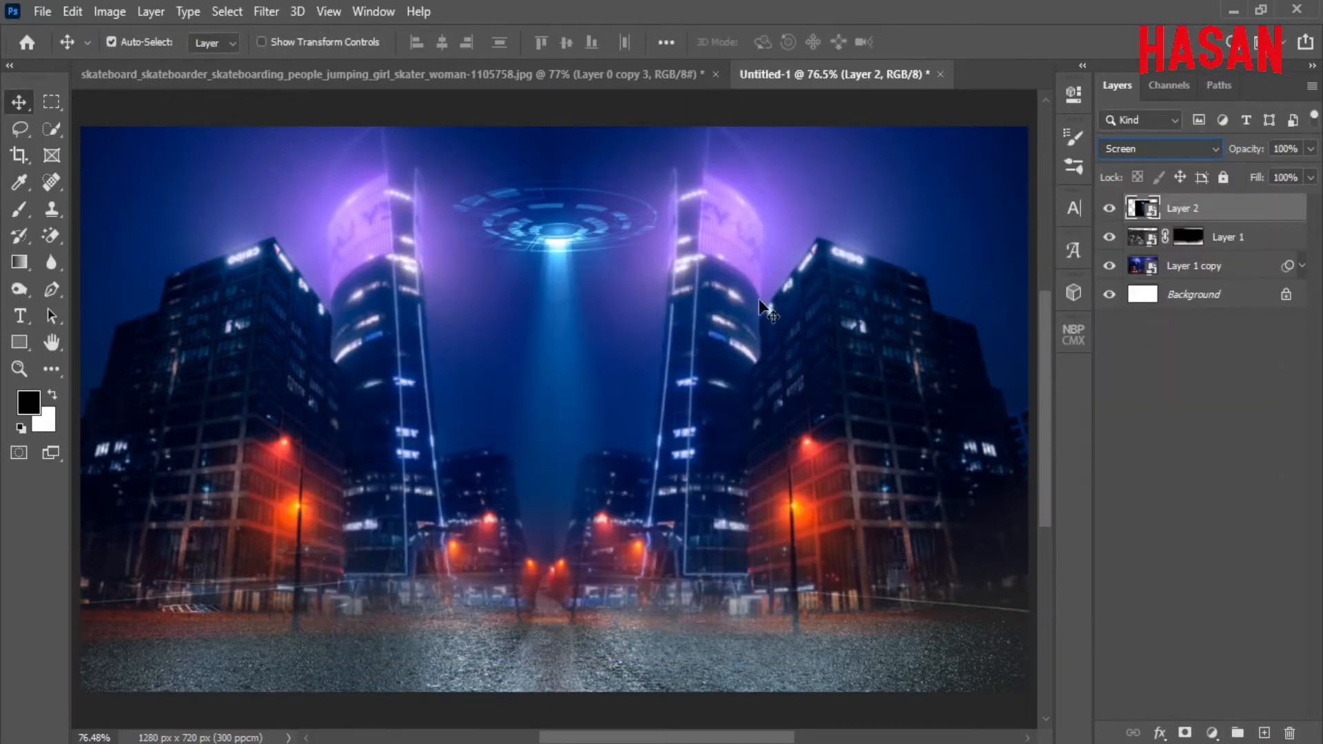
Step: Enlarge the light-beam layer and position its ring between the tower tops, shining down on the road
key("ctrl+t")
left_click_drag(792, 409, 845, 392)
left_click_drag(624, 209, 617, 236)
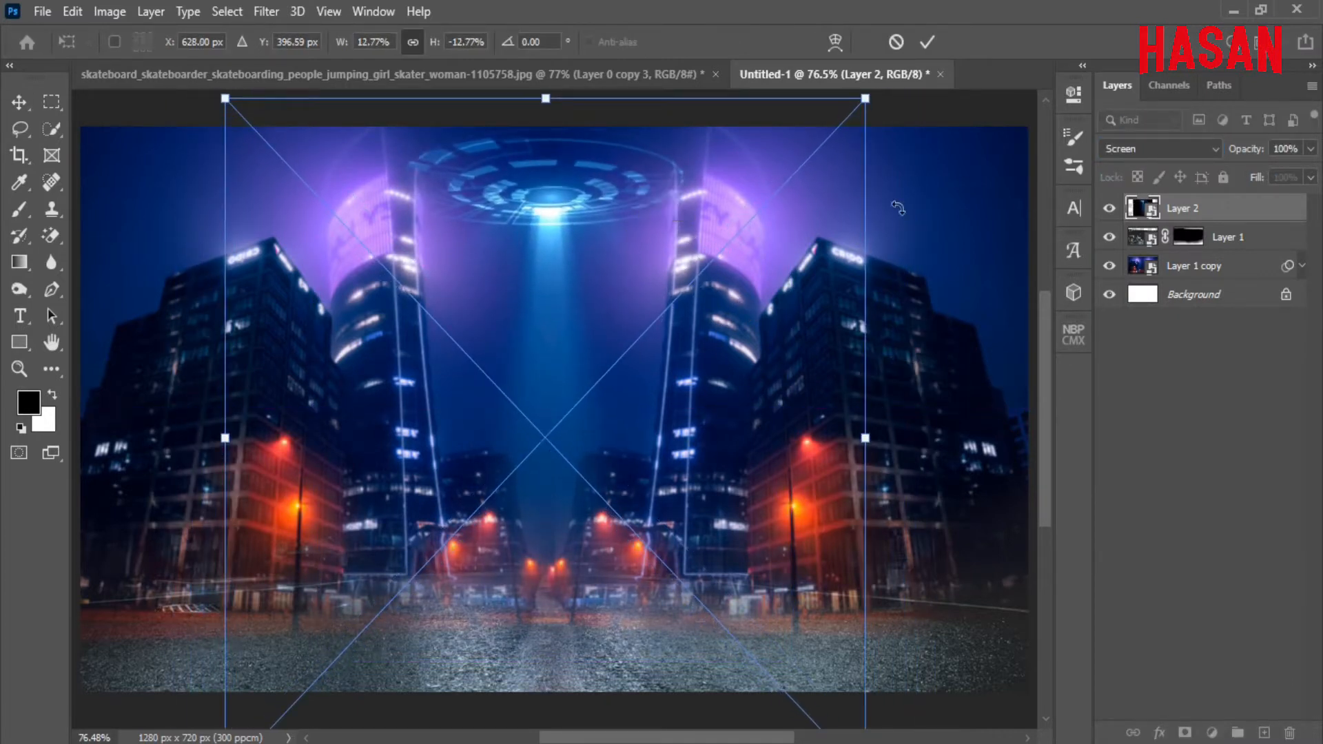
left_click_drag(866, 438, 898, 438)
left_click_drag(568, 192, 577, 233)
left_click(928, 42)
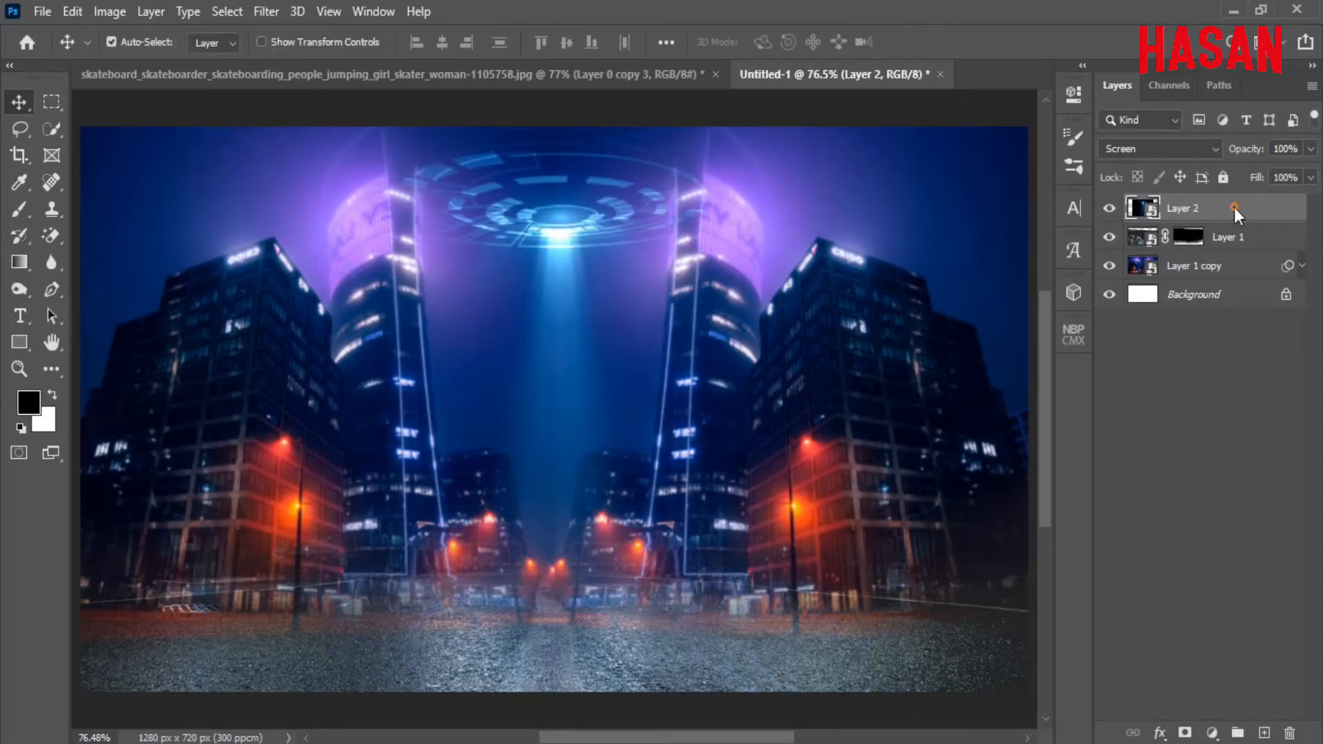
Step: Duplicate the light-beam layer to intensify its glow
right_click(1234, 208)
left_click(1053, 59)
key("Return")
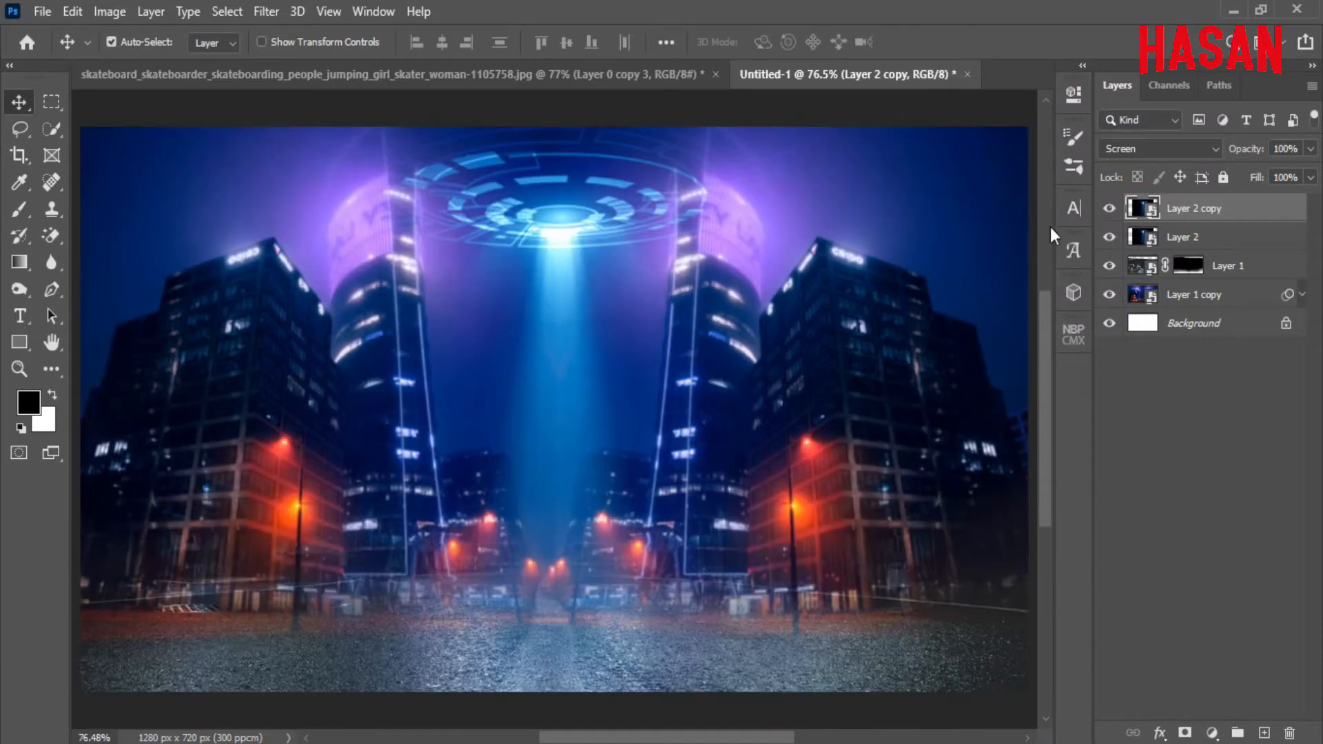
key("ctrl+minus")
key("ctrl+0")
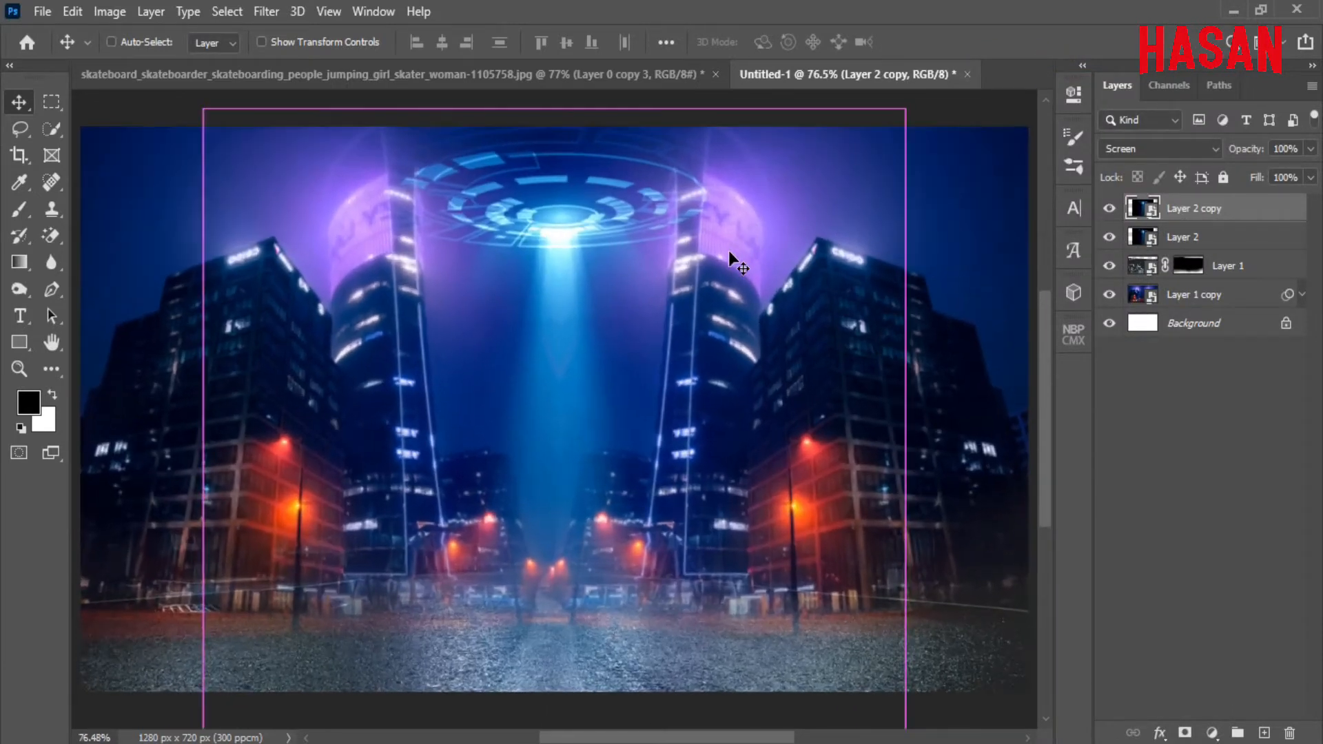
Step: Copy the cut-out skateboarder with her mask from the skateboarder document into the city composite as the uppermost layer
mouse_move(551, 741)
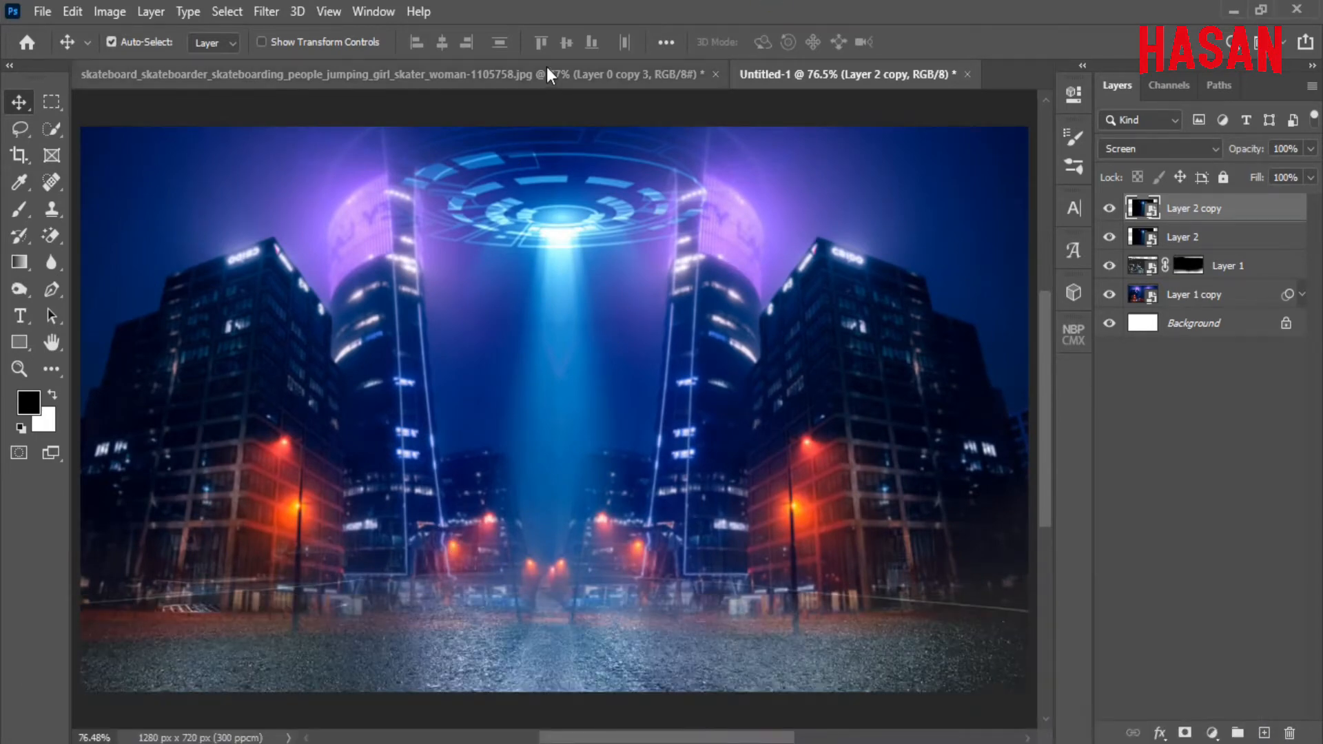
left_click_drag(547, 67, 796, 263)
left_click_drag(704, 188, 896, 55)
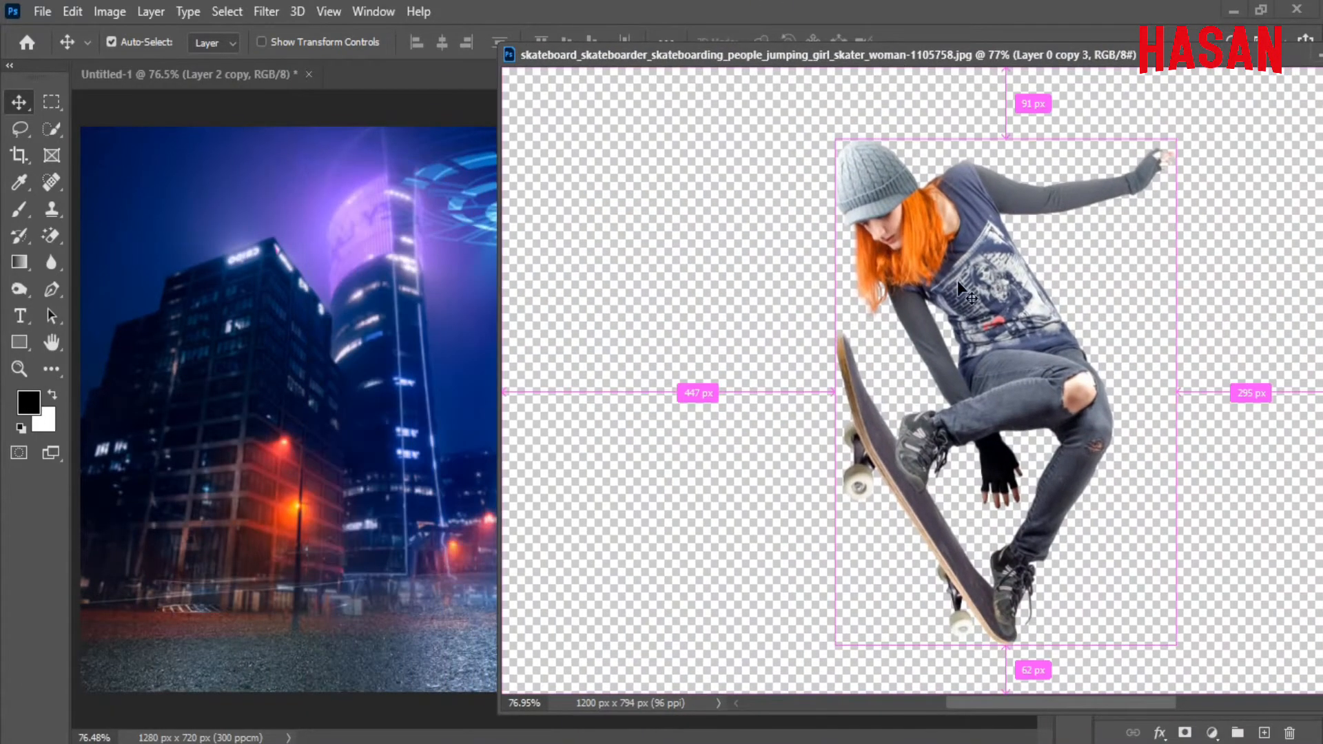
left_click_drag(862, 284, 381, 318)
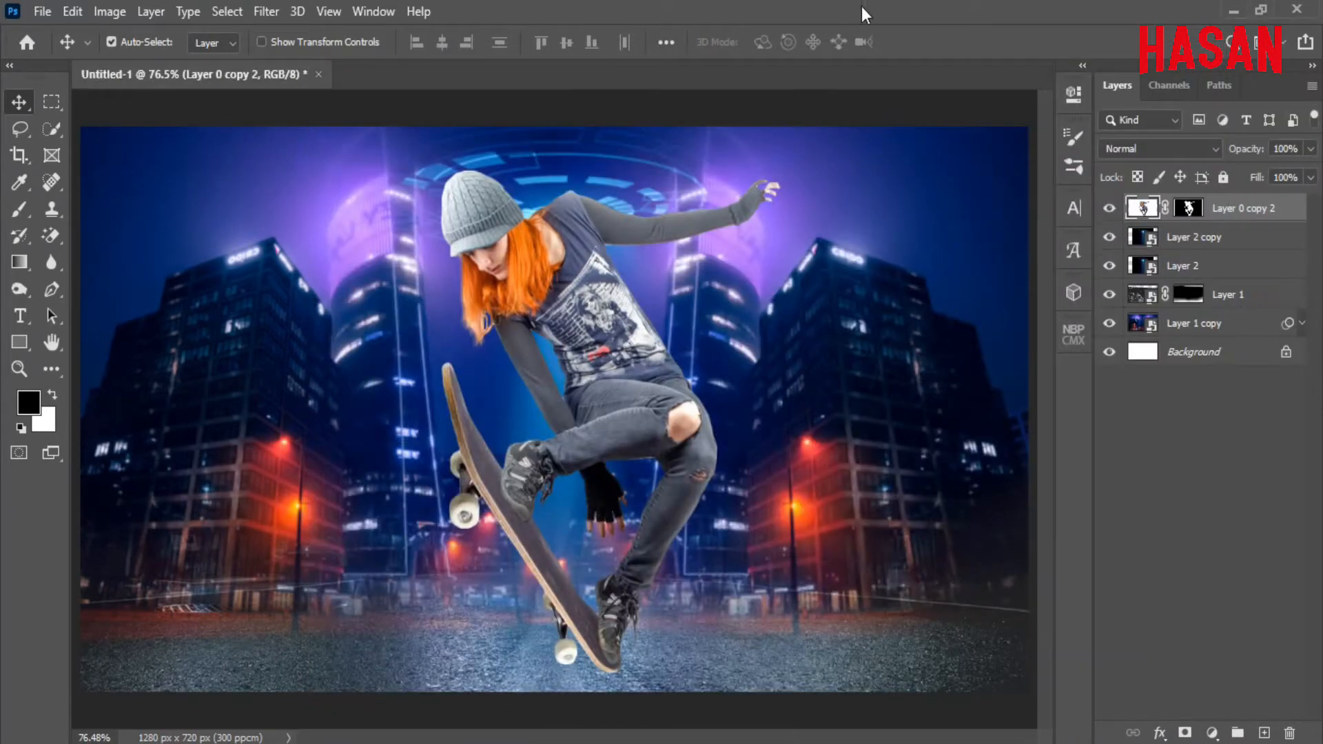
Step: Add a Curves adjustment above the skyline layer and darken it with a point at input 130, output 99
left_click(1207, 323)
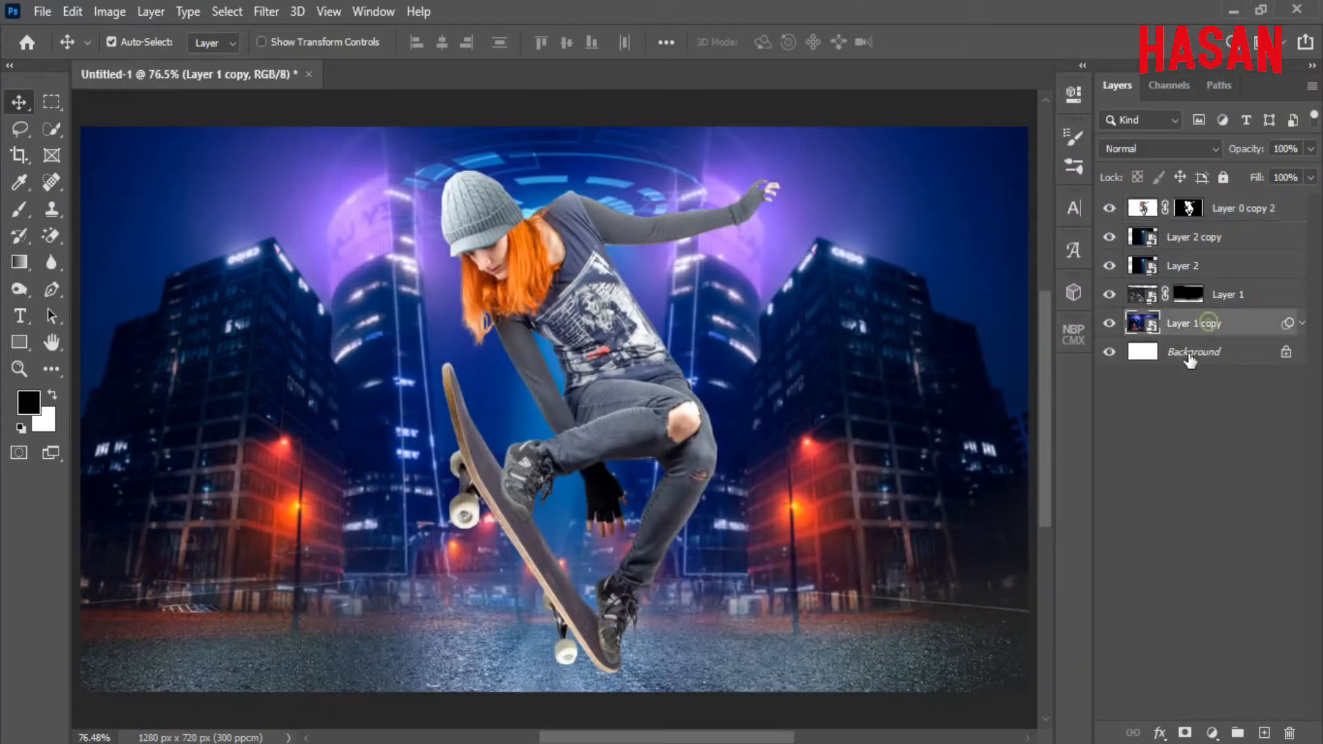
left_click(1211, 734)
left_click(1226, 478)
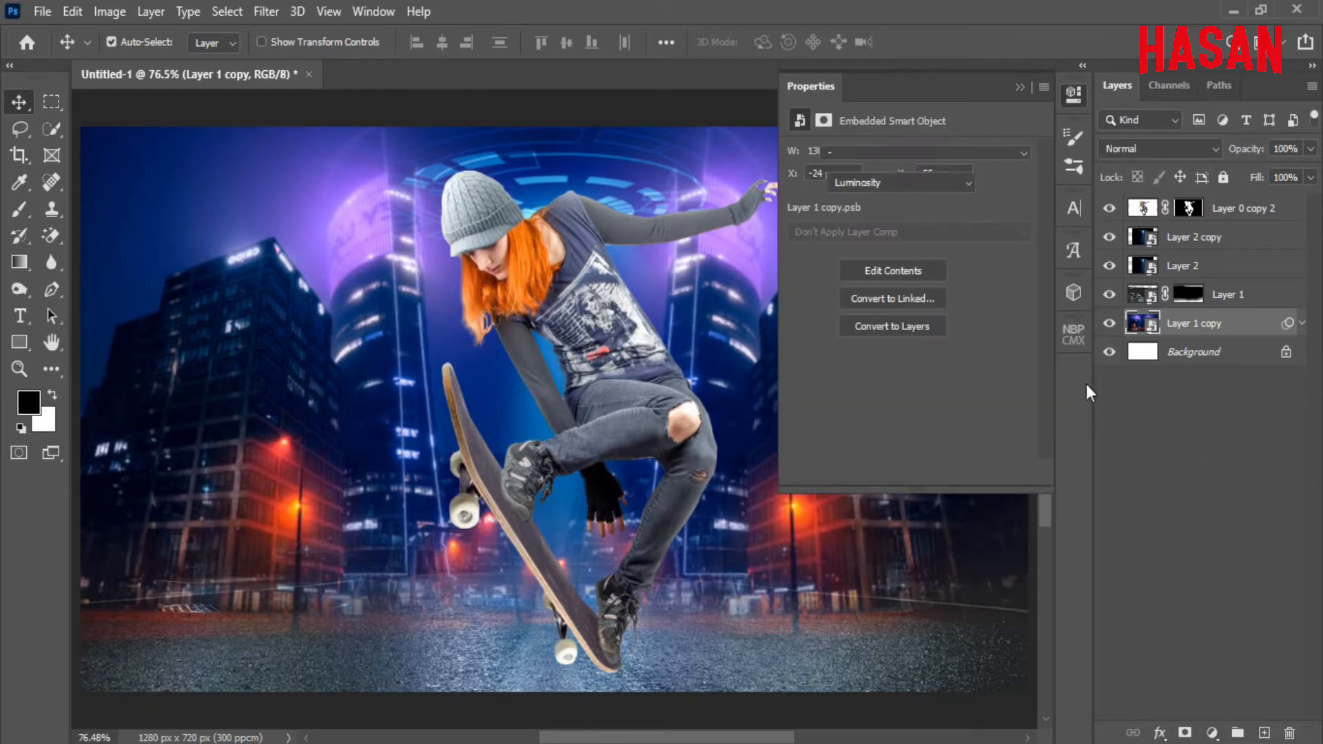
mouse_move(928, 302)
left_mouse_down()
mouse_move(925, 334)
mouse_move(936, 323)
left_mouse_up()
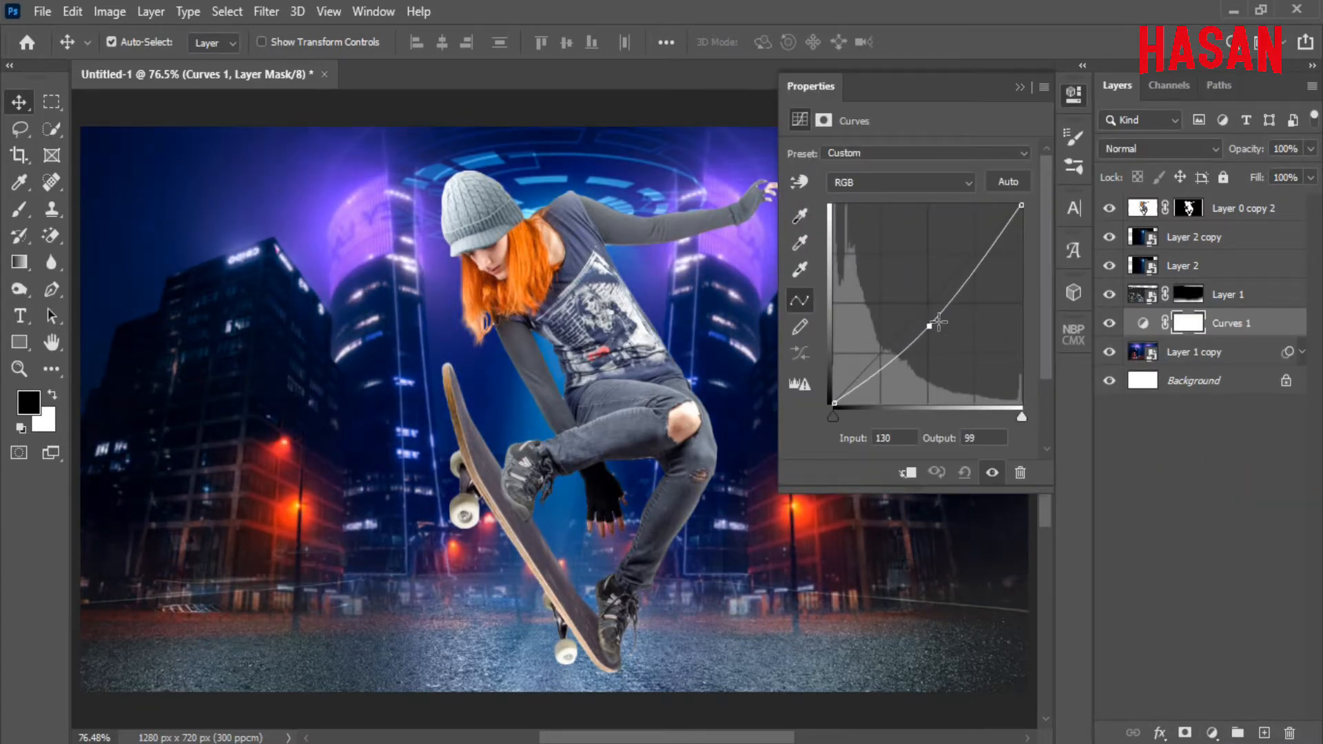
left_click(1020, 87)
Step: Convert the skateboarder layer to a smart object
left_click(1148, 207)
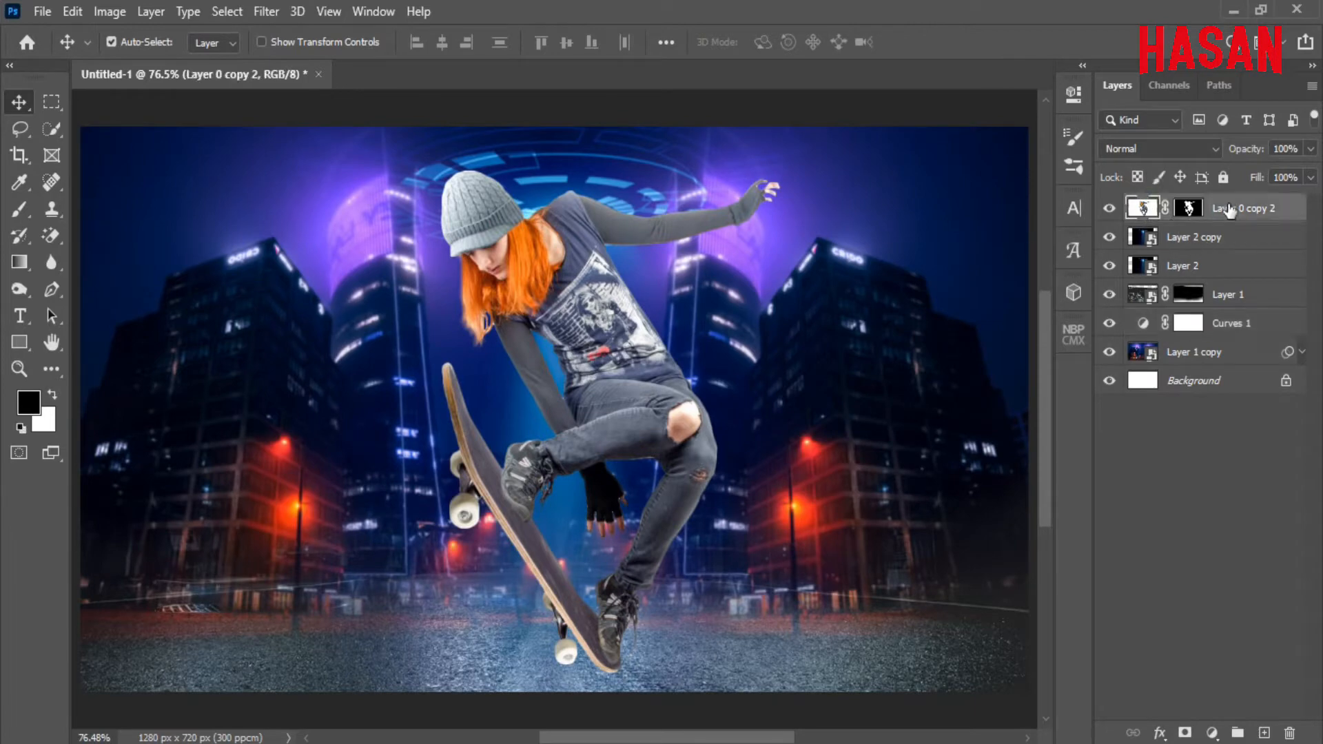
right_click(1219, 204)
left_click(1052, 282)
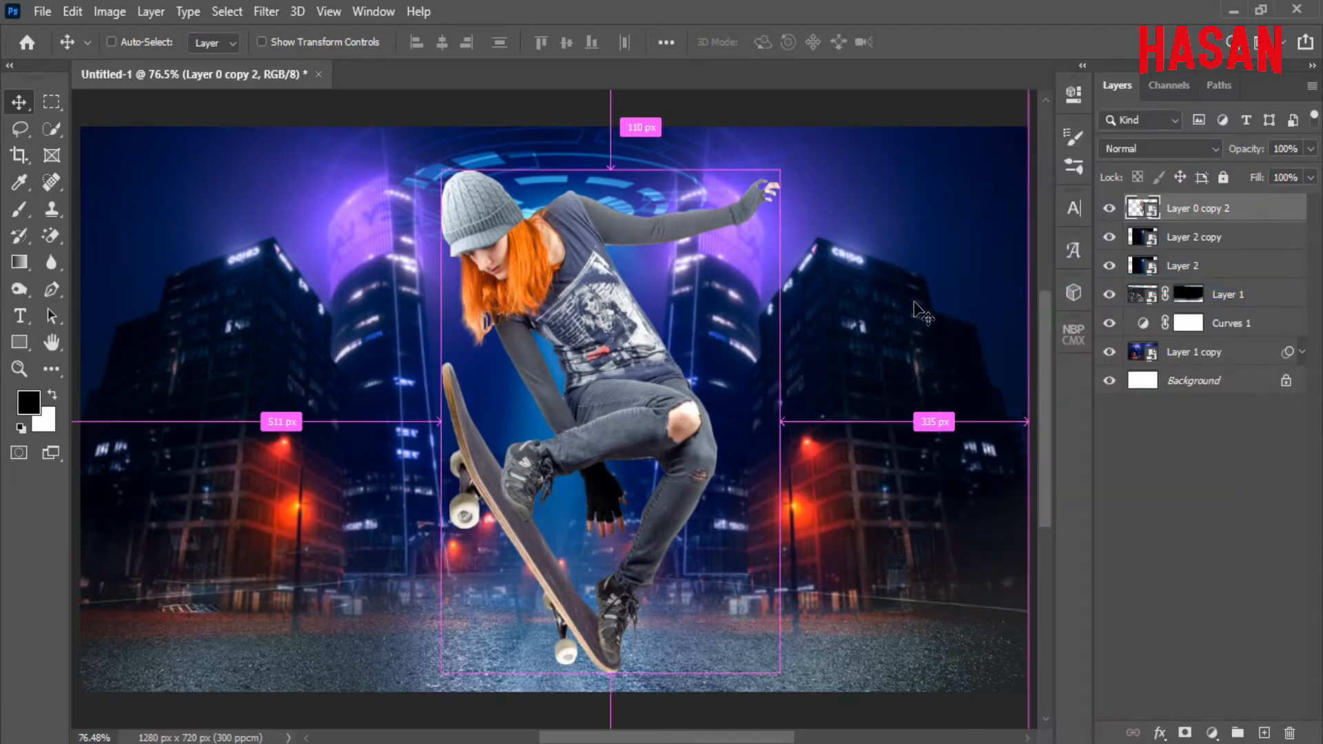
Step: Scale the skateboarder to about 57.5%, place her over the road beneath the light beam, and apply the transform
key("ctrl+t")
left_click_drag(1003, 410, 857, 423)
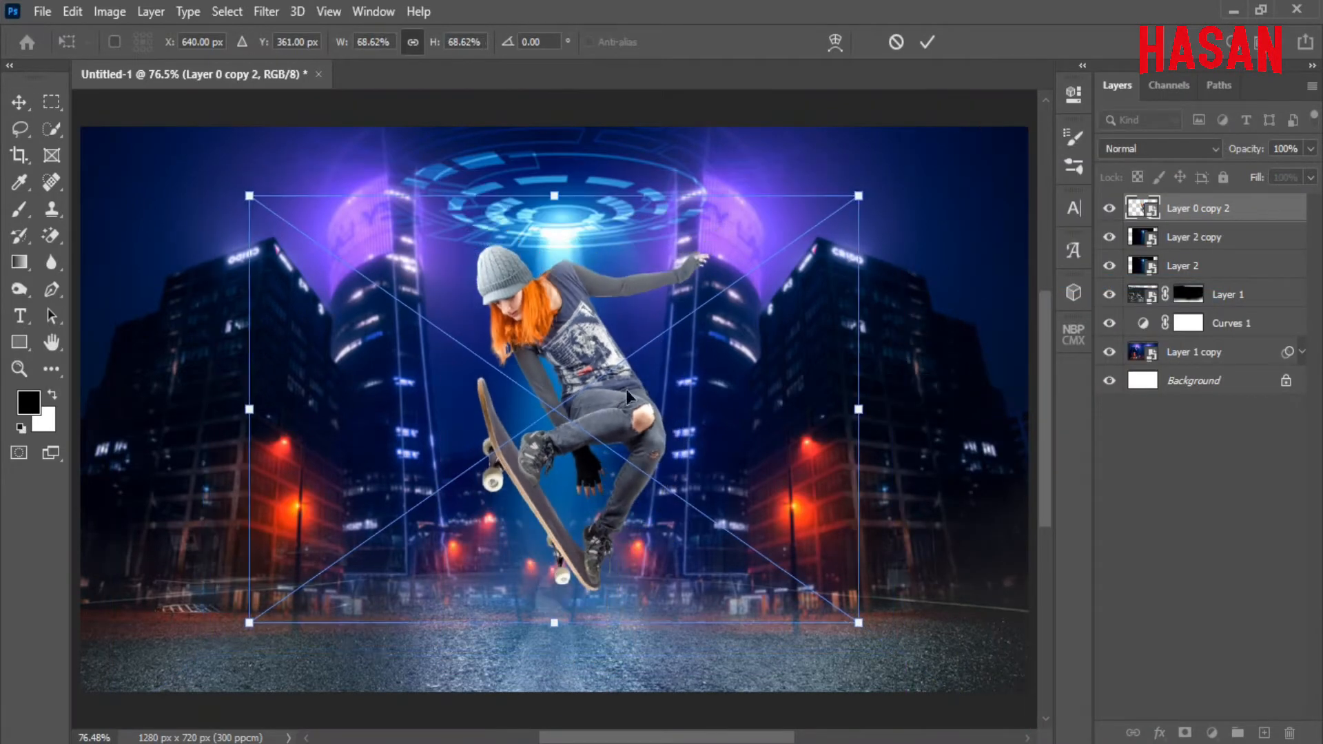
left_click_drag(599, 379, 605, 458)
left_click_drag(860, 478, 811, 476)
left_click_drag(631, 479, 632, 489)
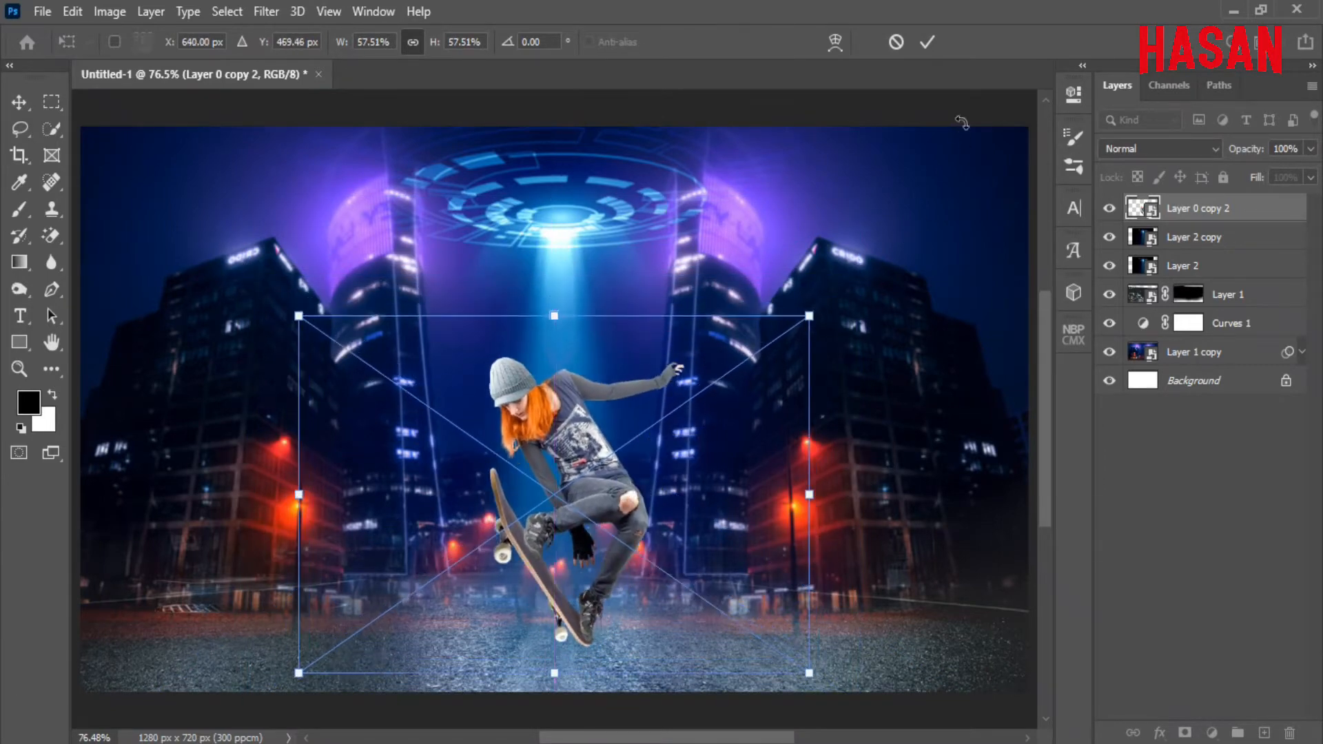
key("Return")
Step: Move the duplicate light-beam layer above the skateboarder layer and set its opacity to 80%
left_click_drag(1216, 238, 1236, 210)
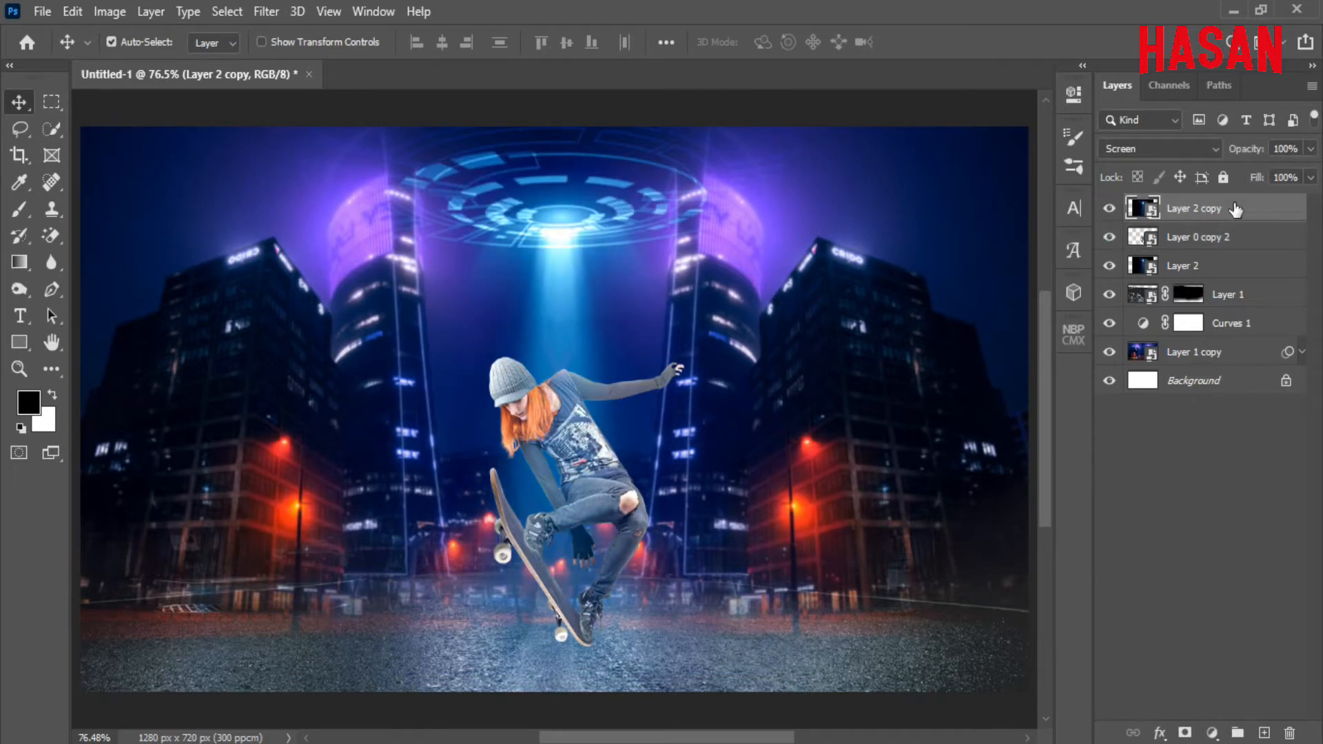
left_click_drag(1244, 150, 1234, 153)
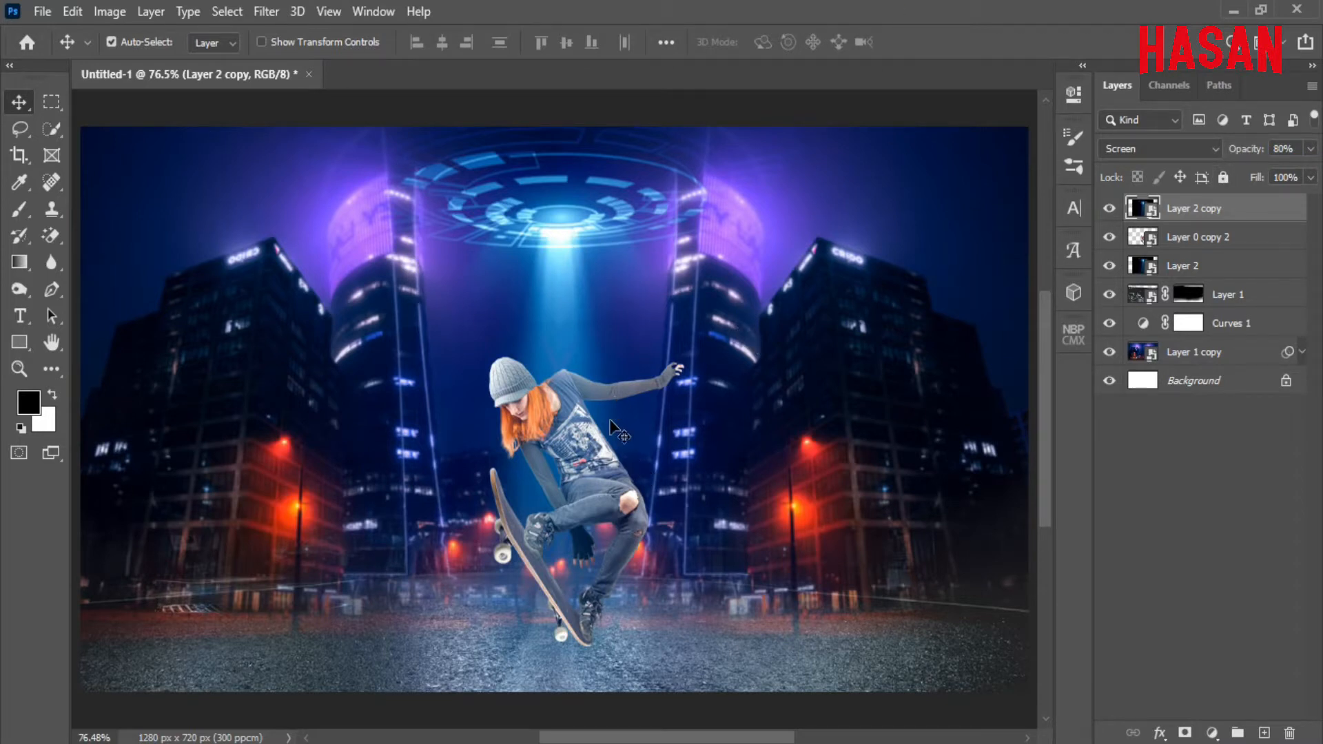
left_click_drag(583, 465, 582, 479)
key("ctrl+z")
Step: Move the skateboarder slightly up to about Y 451.5 px beneath the light beam and apply the transform
left_click(1228, 242)
key("ctrl")
key("ctrl+t")
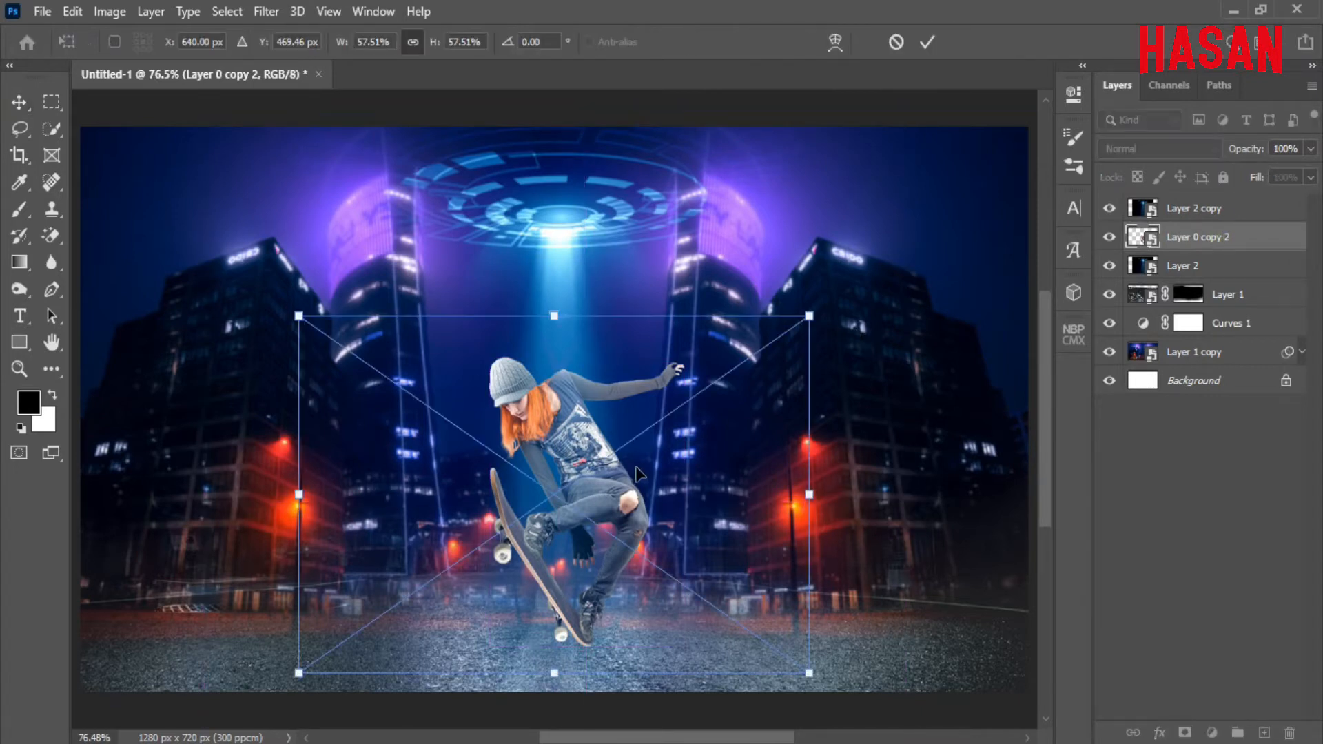
left_click_drag(604, 484, 615, 495)
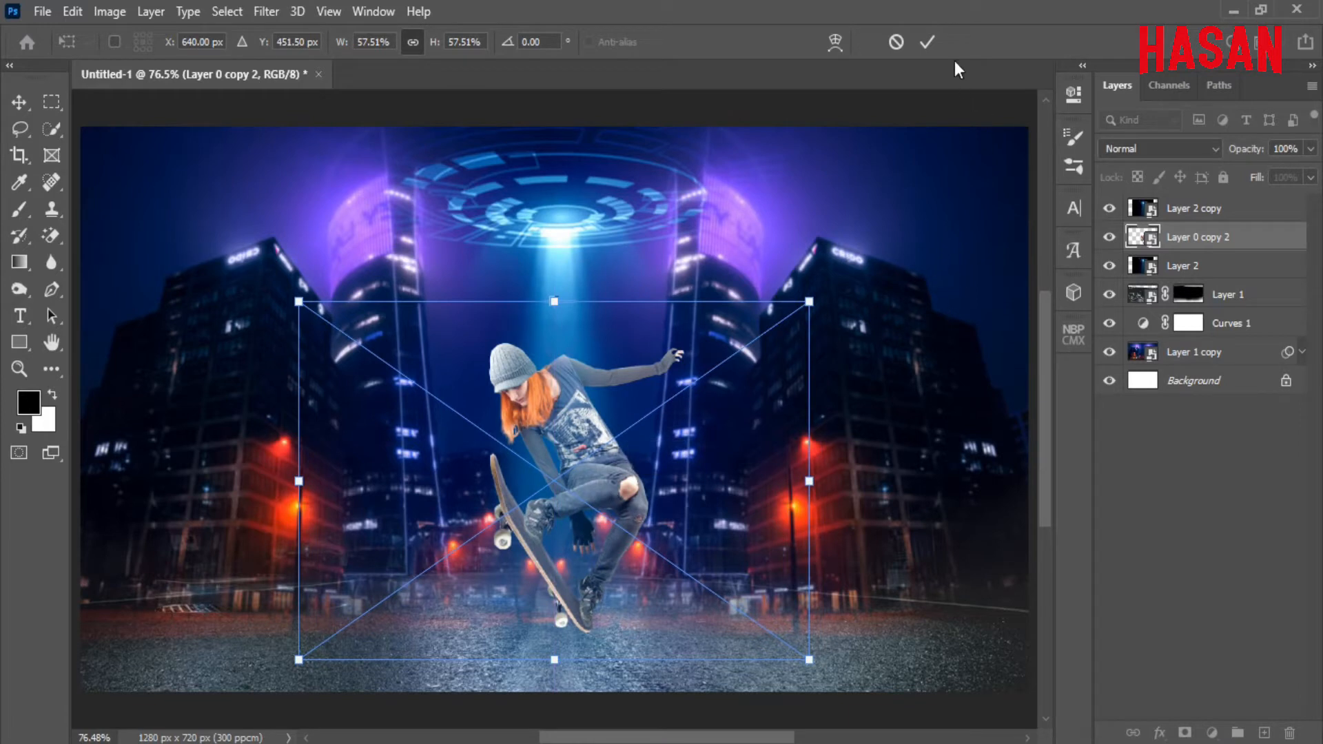
left_click(927, 43)
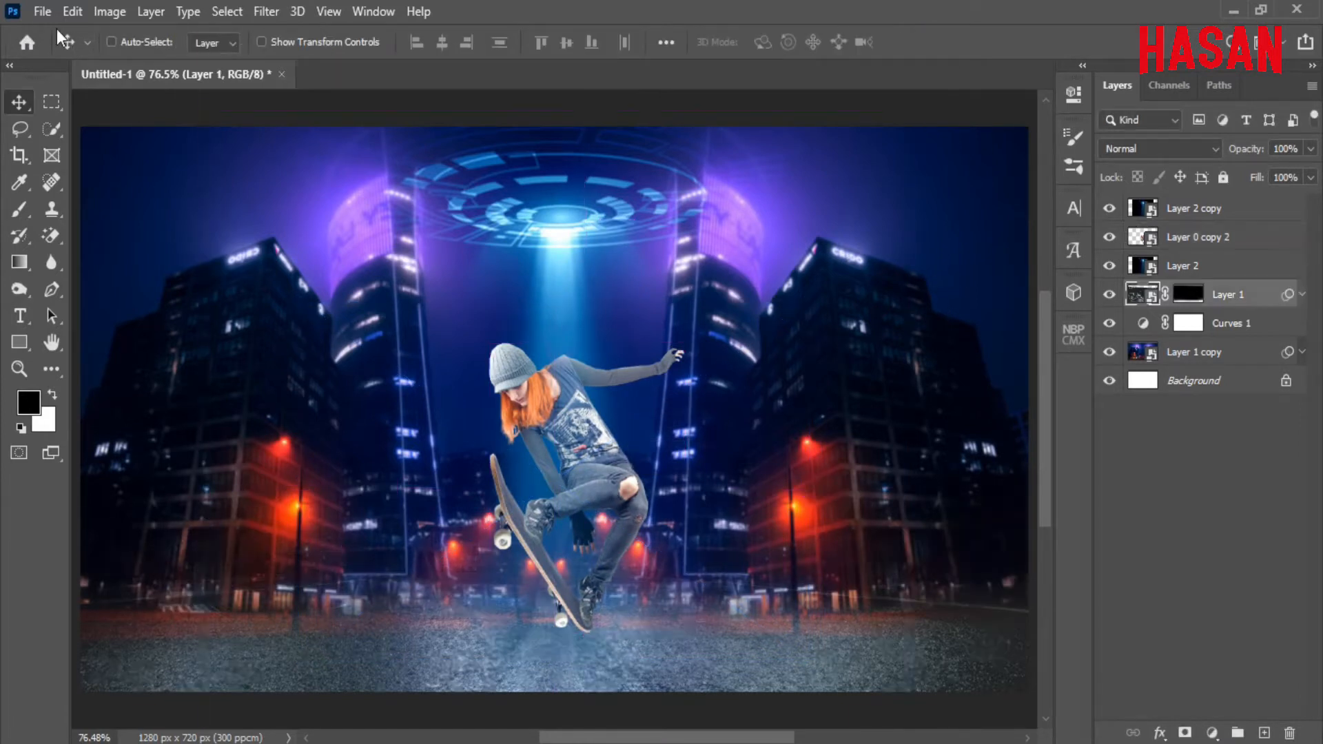
left_click(1124, 247)
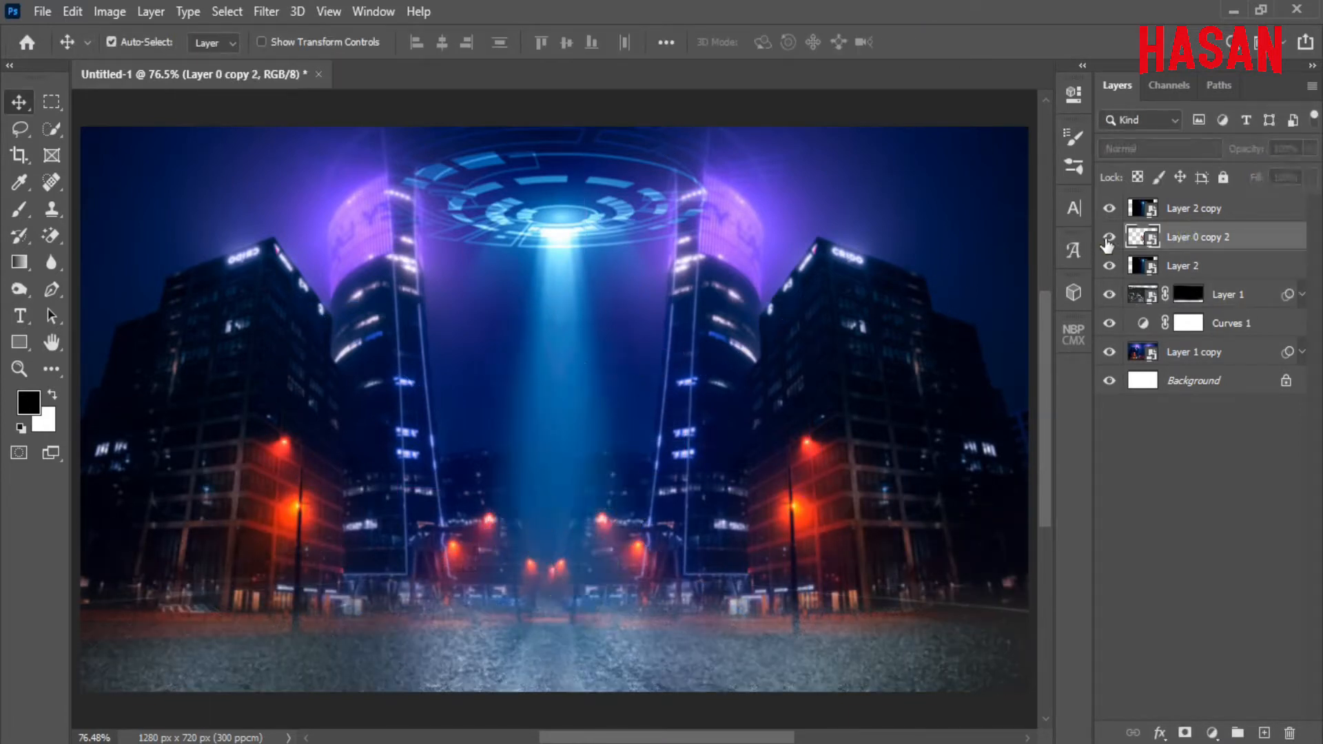
Step: Bring the circular lens-flare image into the composite above the skateboarder layer and set its blend mode to Screen
left_click(629, 689)
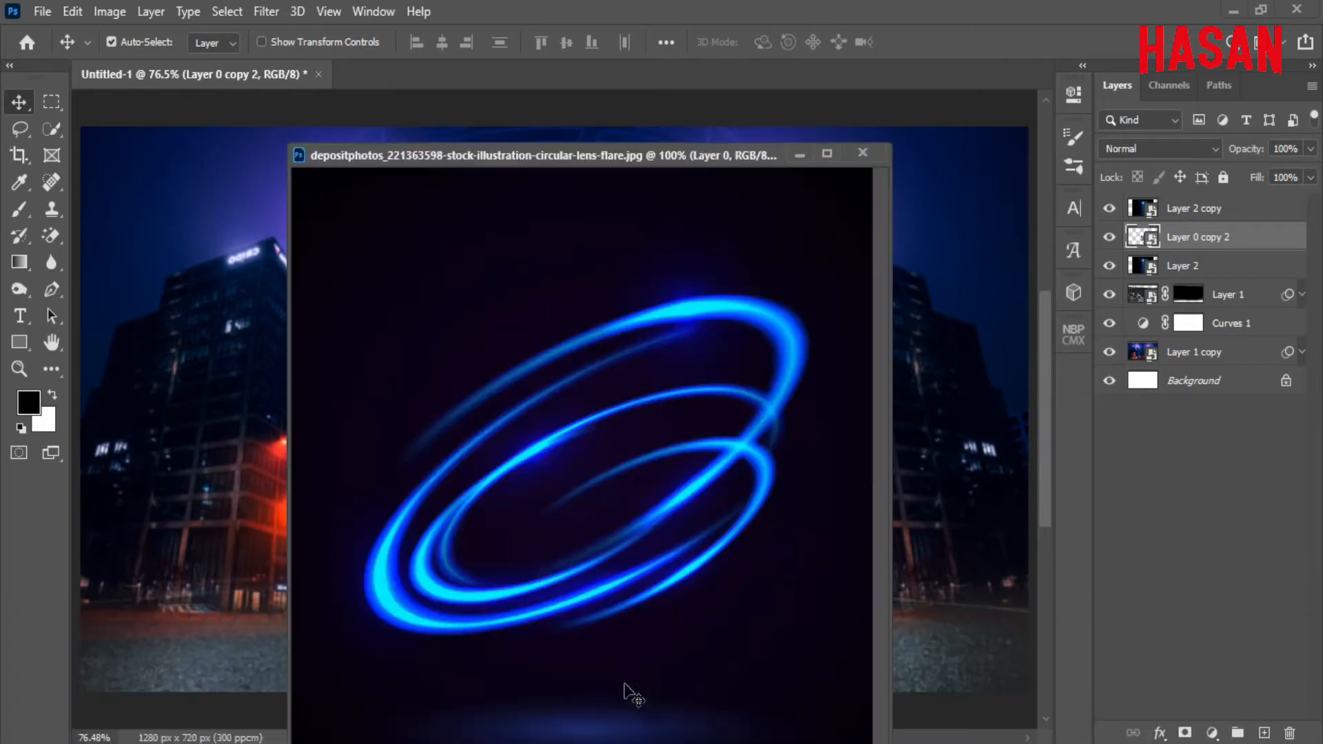
left_click_drag(577, 153, 1139, 34)
left_click_drag(1108, 455, 522, 475)
left_click_drag(1215, 36, 1125, 38)
left_click(1271, 33)
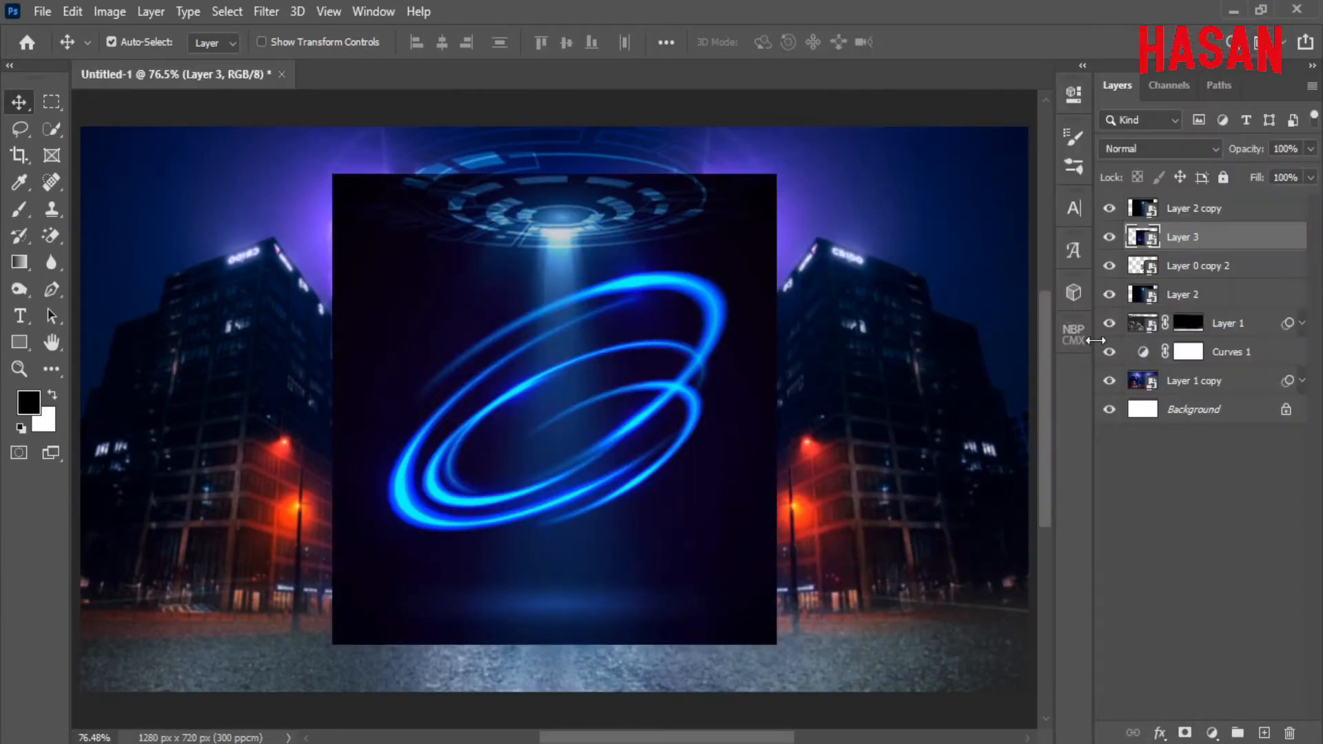
left_click(1210, 150)
left_click(1150, 325)
Step: Scale the lens flare to about 7.8%, place its rings around the skateboarder's torso, and apply the transform
key("ctrl+t")
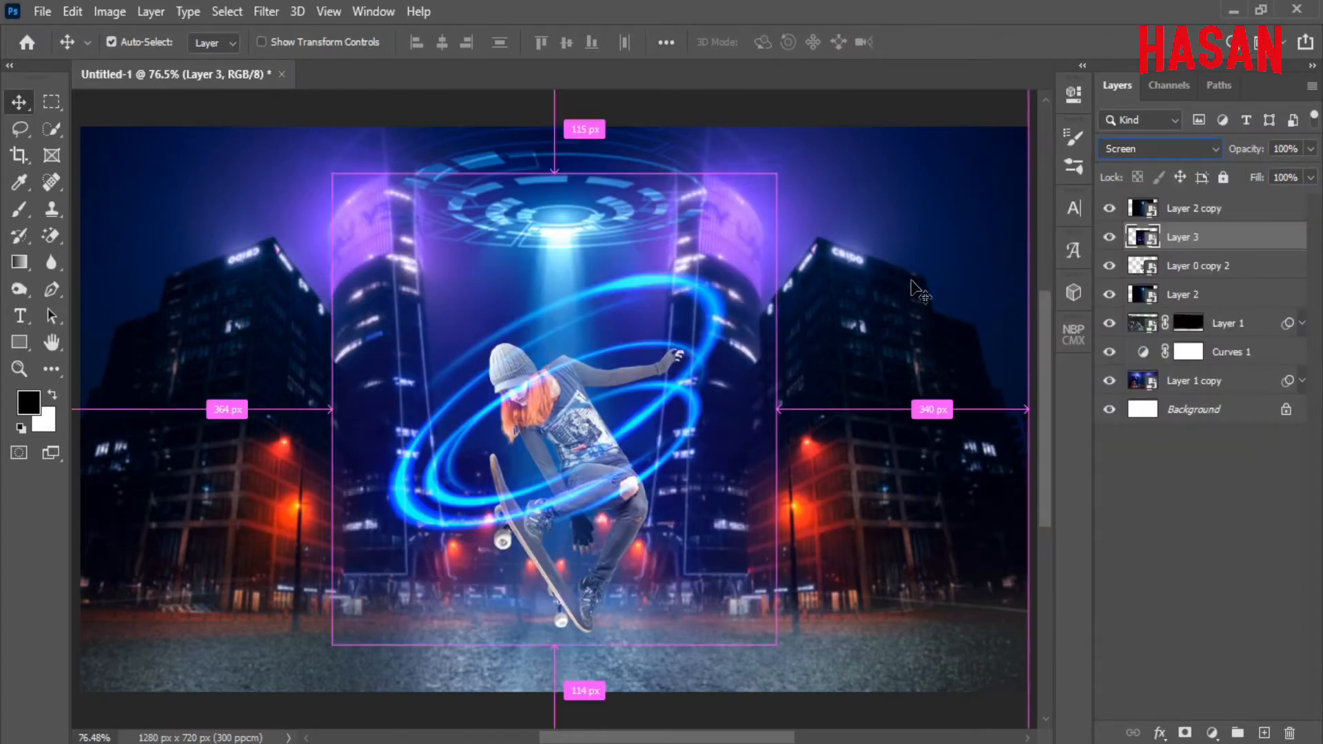
left_click_drag(760, 416, 616, 434)
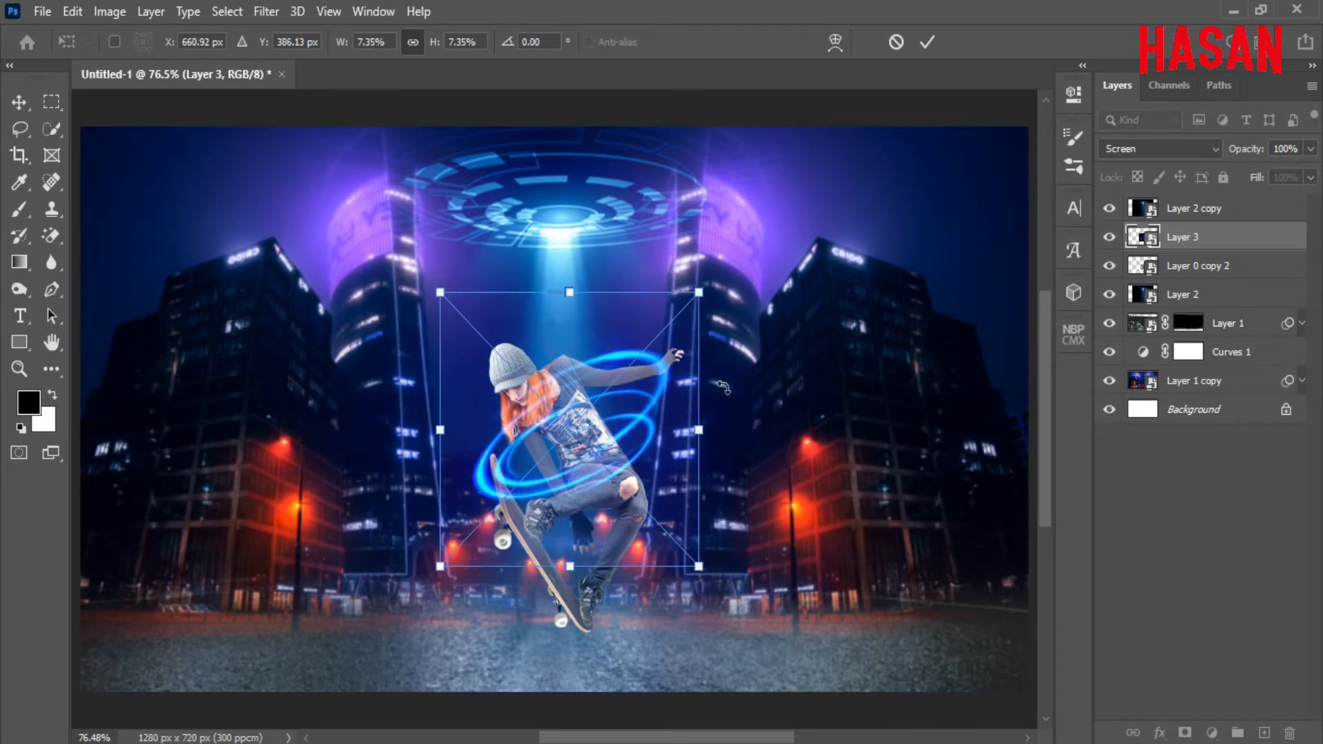
left_click_drag(700, 428, 707, 429)
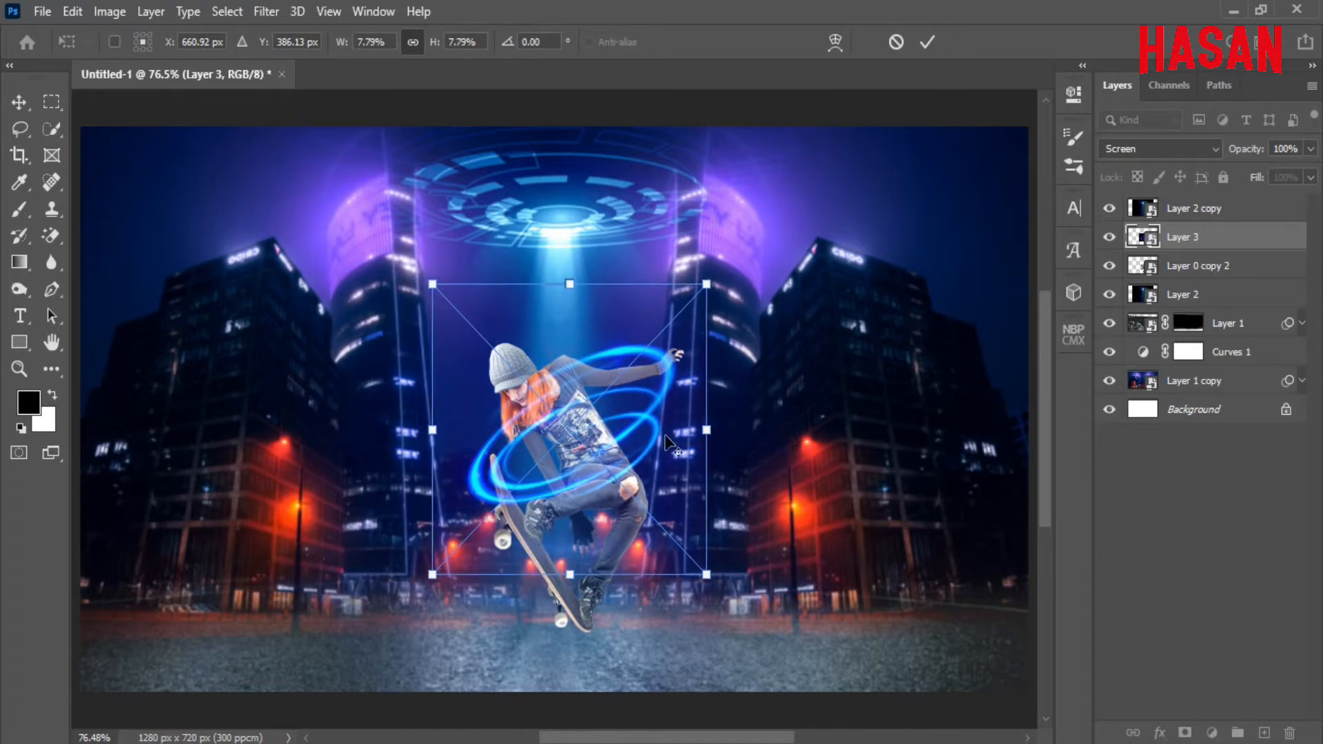
mouse_move(588, 431)
left_mouse_down()
mouse_move(605, 449)
mouse_move(605, 424)
left_mouse_up()
key("ctrl+z")
left_click(928, 42)
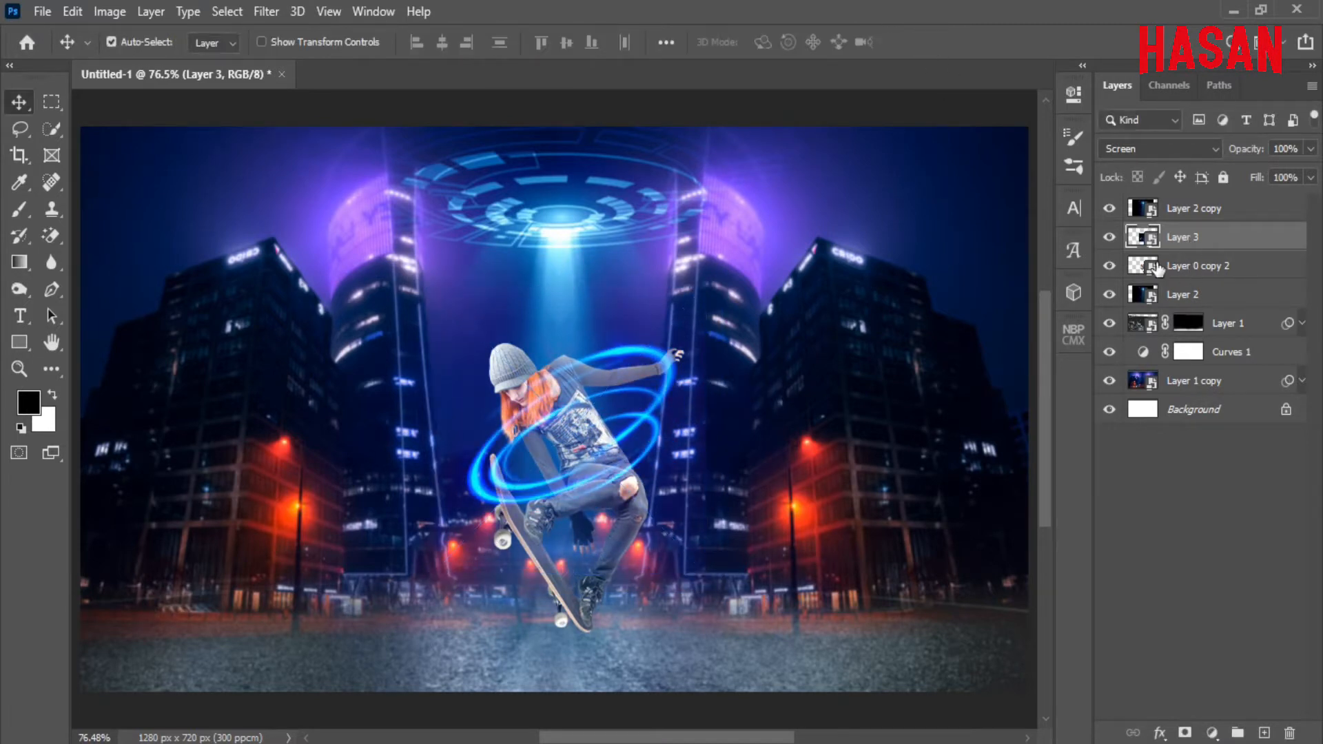
Step: Try to cut the skateboarder's shape out of the lens-flare layer with an inverted layer mask, and delete the mask
left_click(1147, 261, "ctrl")
left_click(1185, 732)
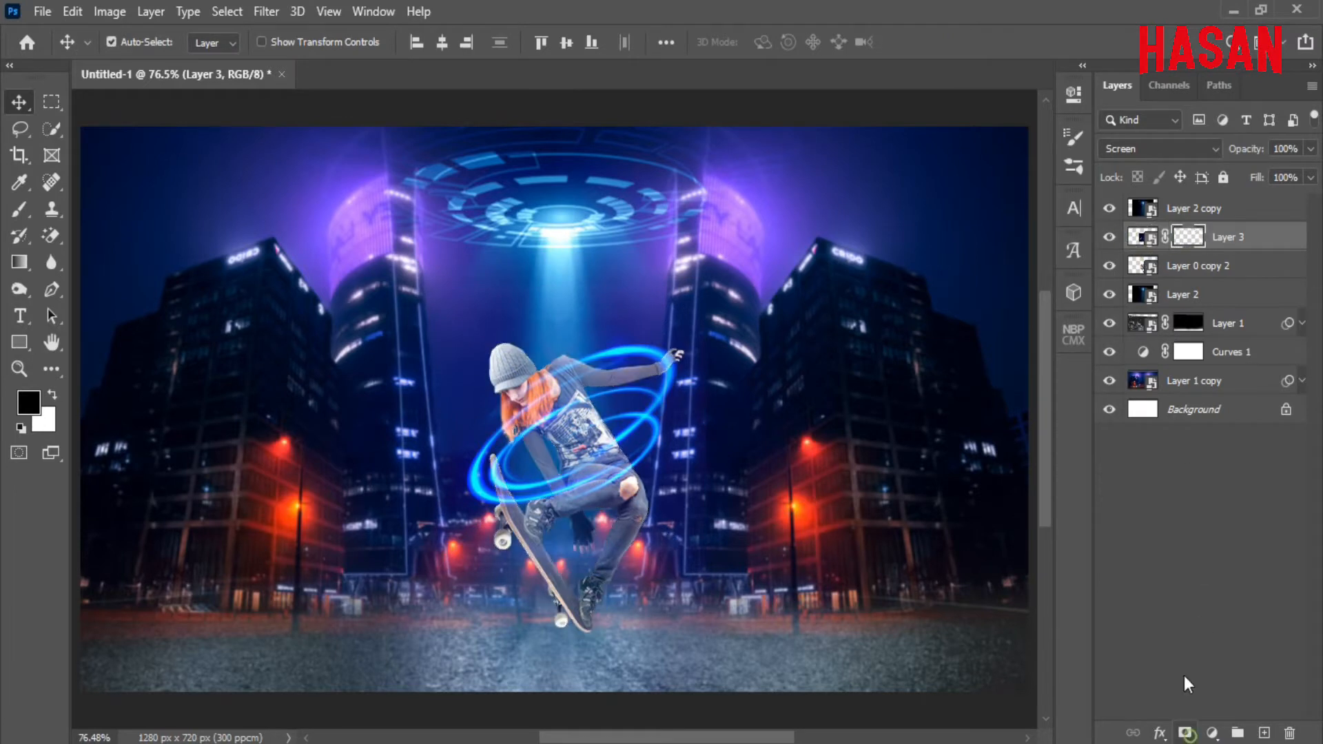
left_click(1080, 92)
left_click(970, 396)
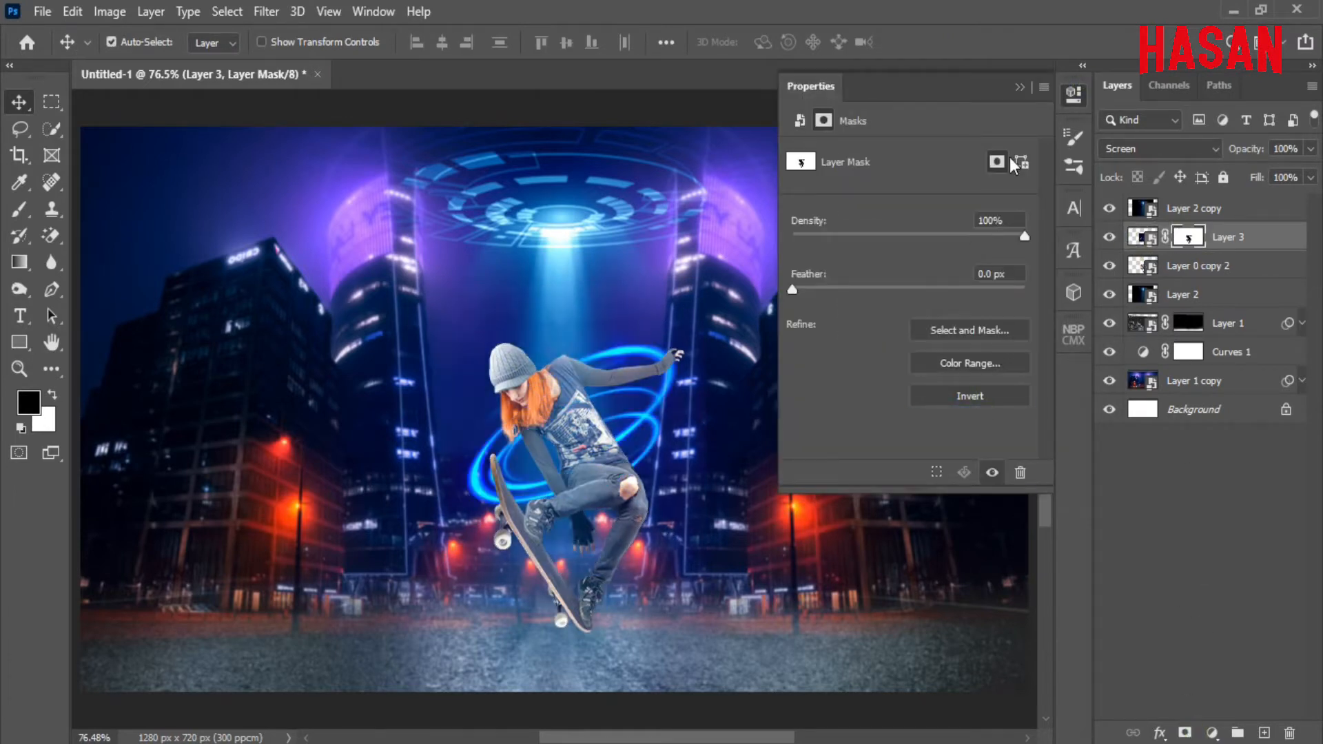
left_click(1020, 89)
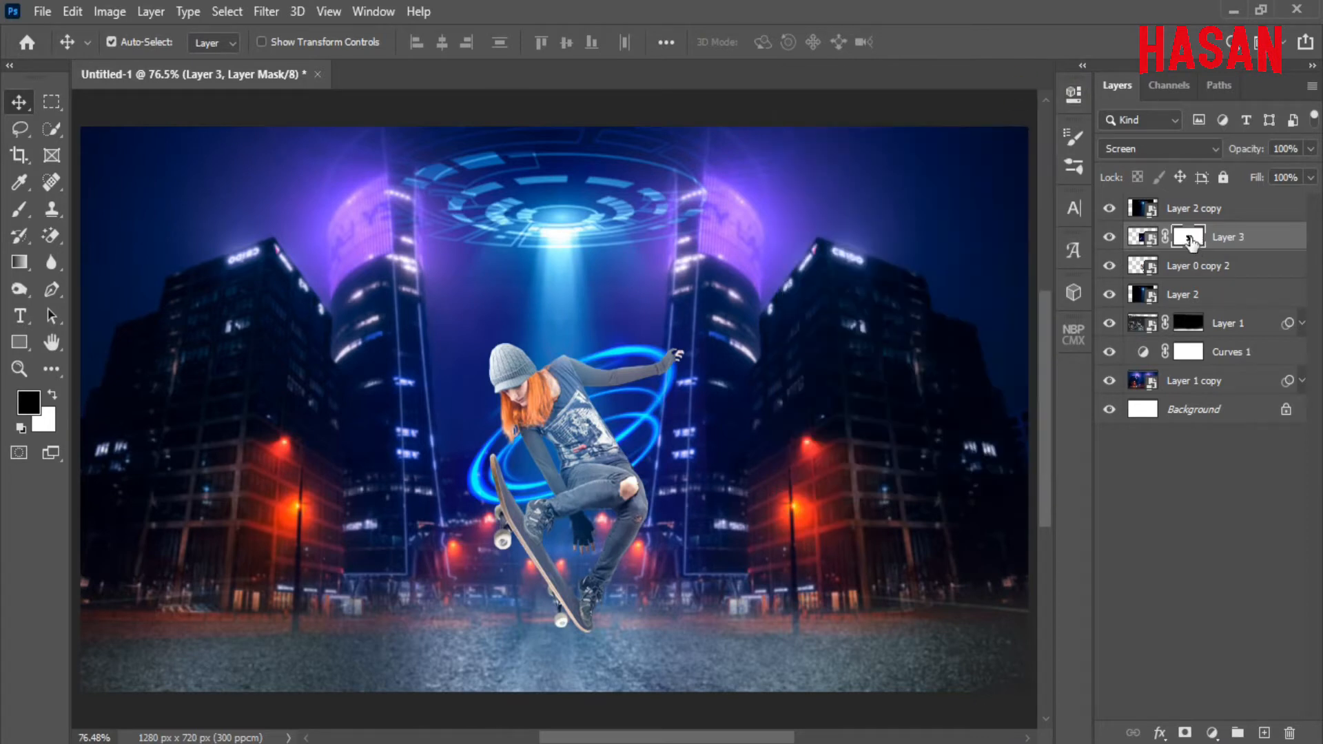
left_click_drag(1190, 238, 1290, 734)
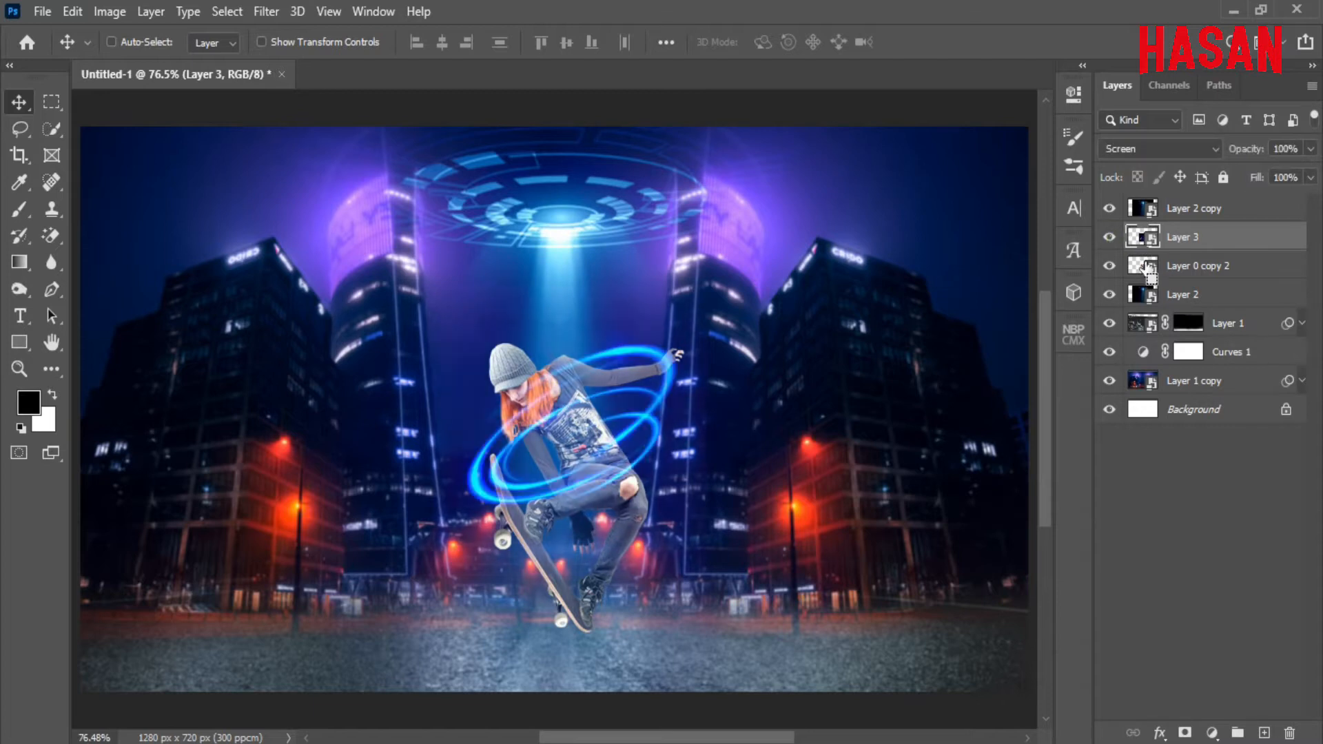
Step: Add a blank layer mask to the lens-flare layer and load the skateboarder's outline as a selection
left_click(1110, 237)
left_click(1109, 238)
left_click(1185, 732)
left_click(1142, 268, "ctrl")
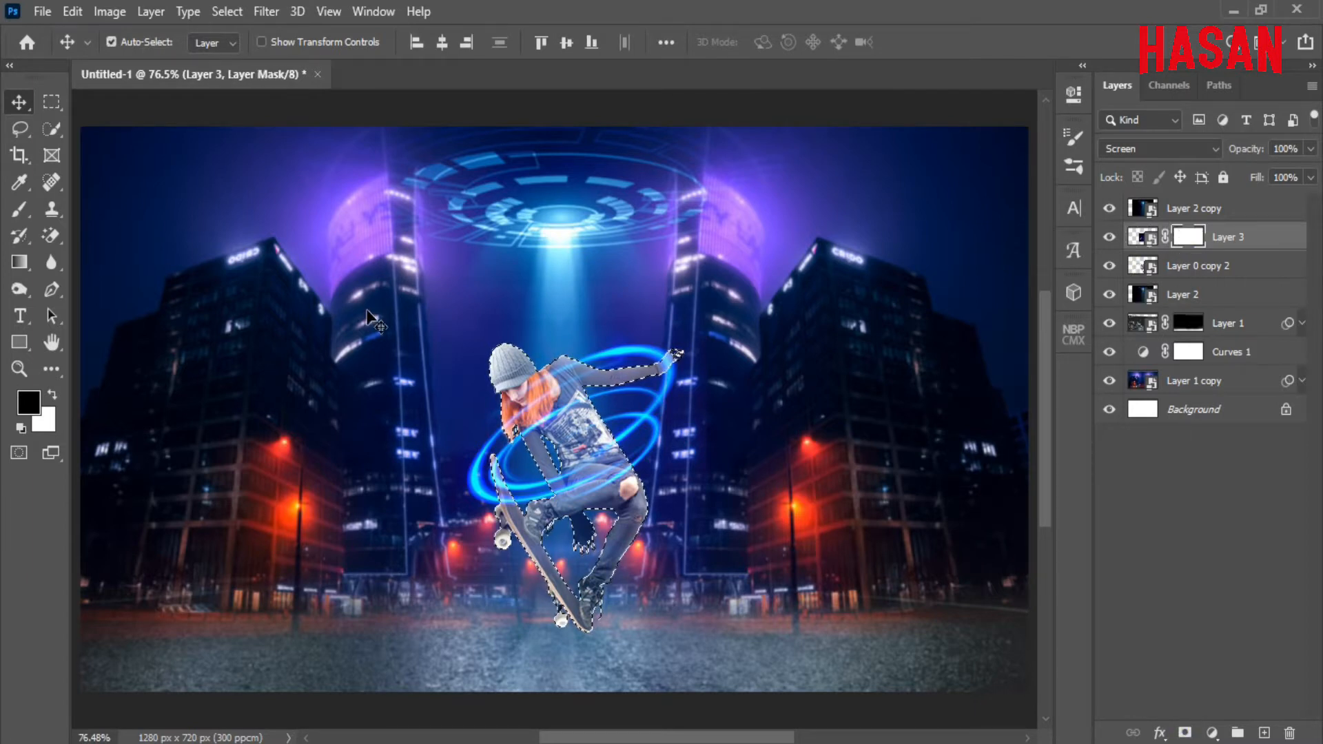
Step: With a black brush at 100% flow, paint on the mask inside the selection to hide the rings over the head, hair and upper torso
left_click(19, 212)
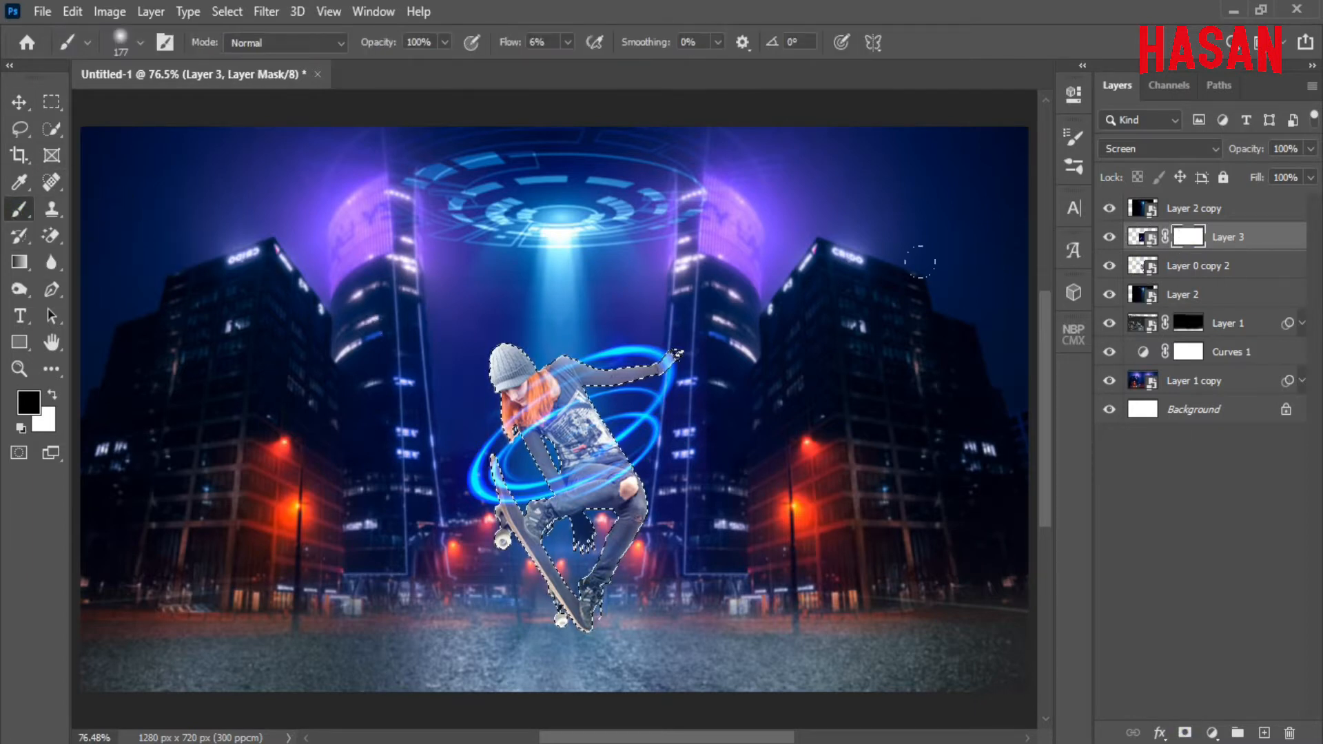
key("shift+0")
mouse_move(545, 386)
left_mouse_down()
mouse_move(576, 459)
mouse_move(620, 407)
left_mouse_up()
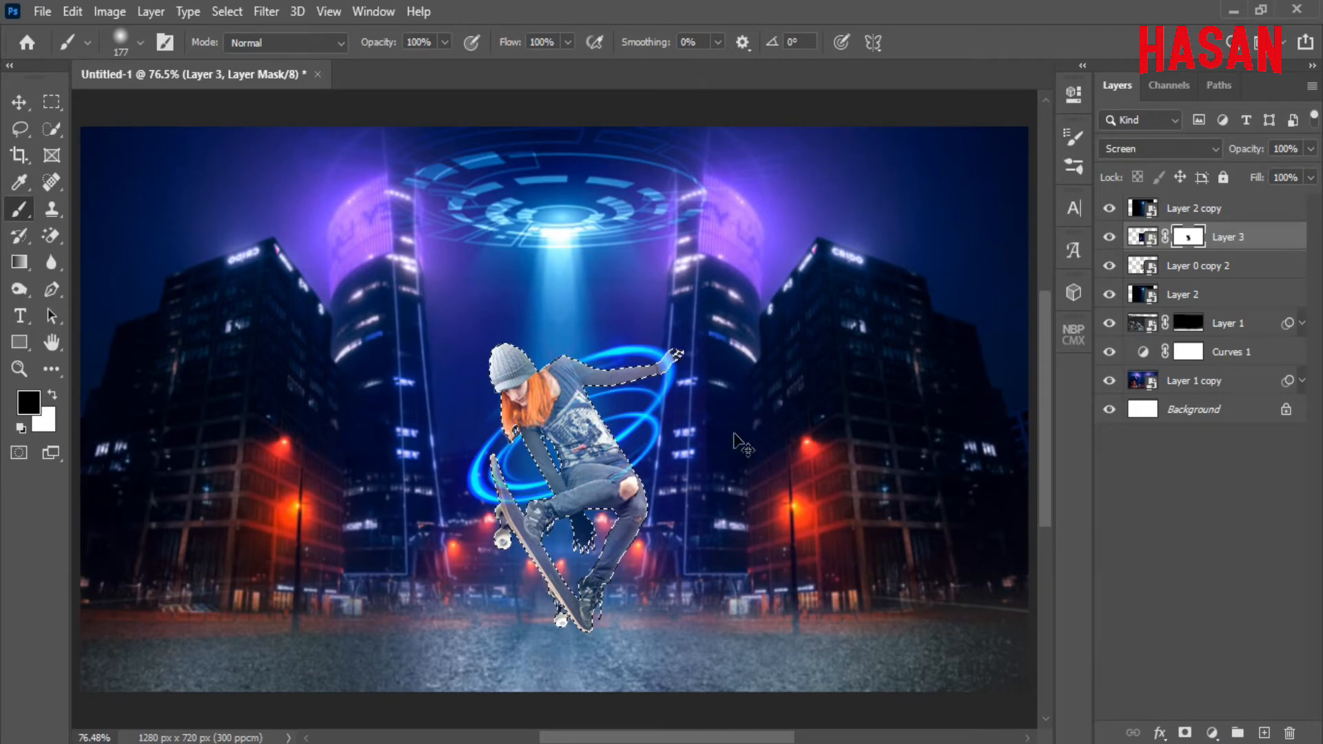
key("ctrl+z")
mouse_move(552, 441)
left_mouse_down()
mouse_move(752, 431)
mouse_move(830, 400)
left_mouse_up()
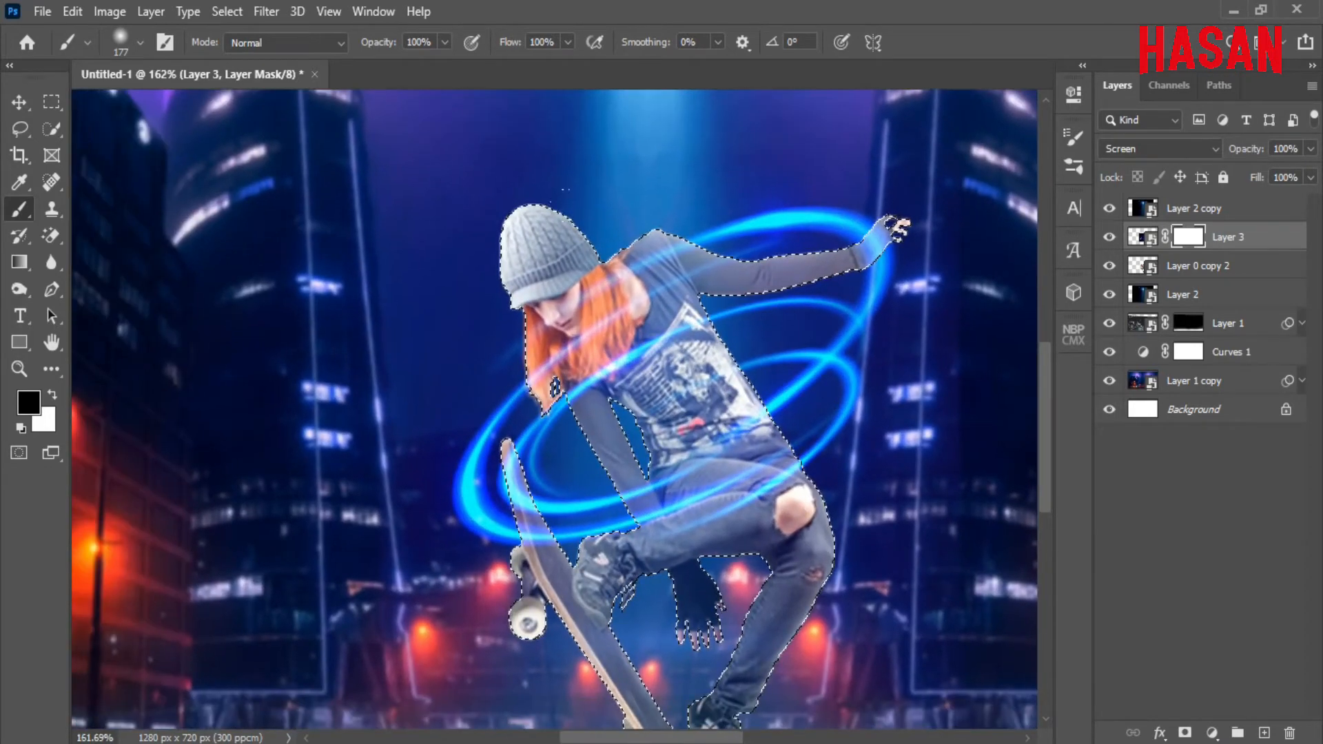
mouse_move(641, 293)
left_mouse_down()
mouse_move(607, 293)
mouse_move(622, 255)
mouse_move(661, 337)
mouse_move(617, 369)
mouse_move(548, 369)
mouse_move(644, 297)
left_mouse_up()
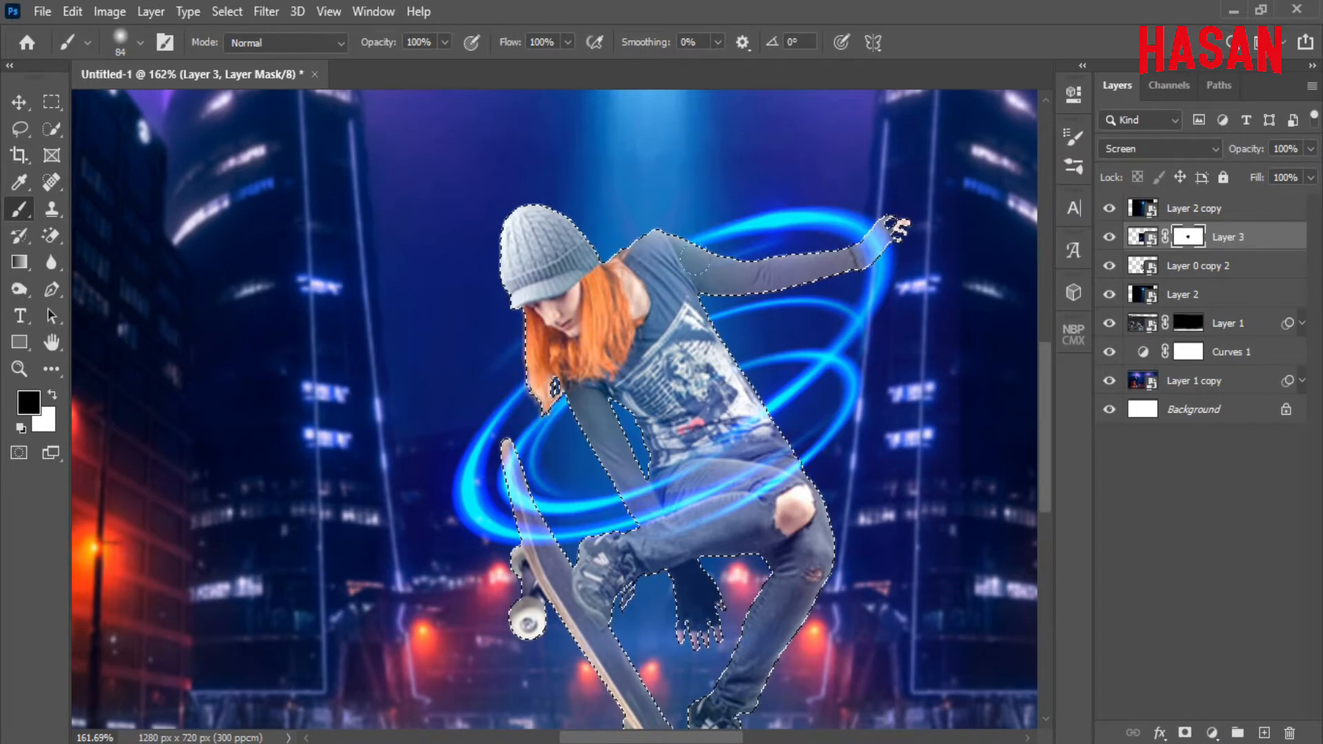
left_click_drag(920, 262, 903, 262)
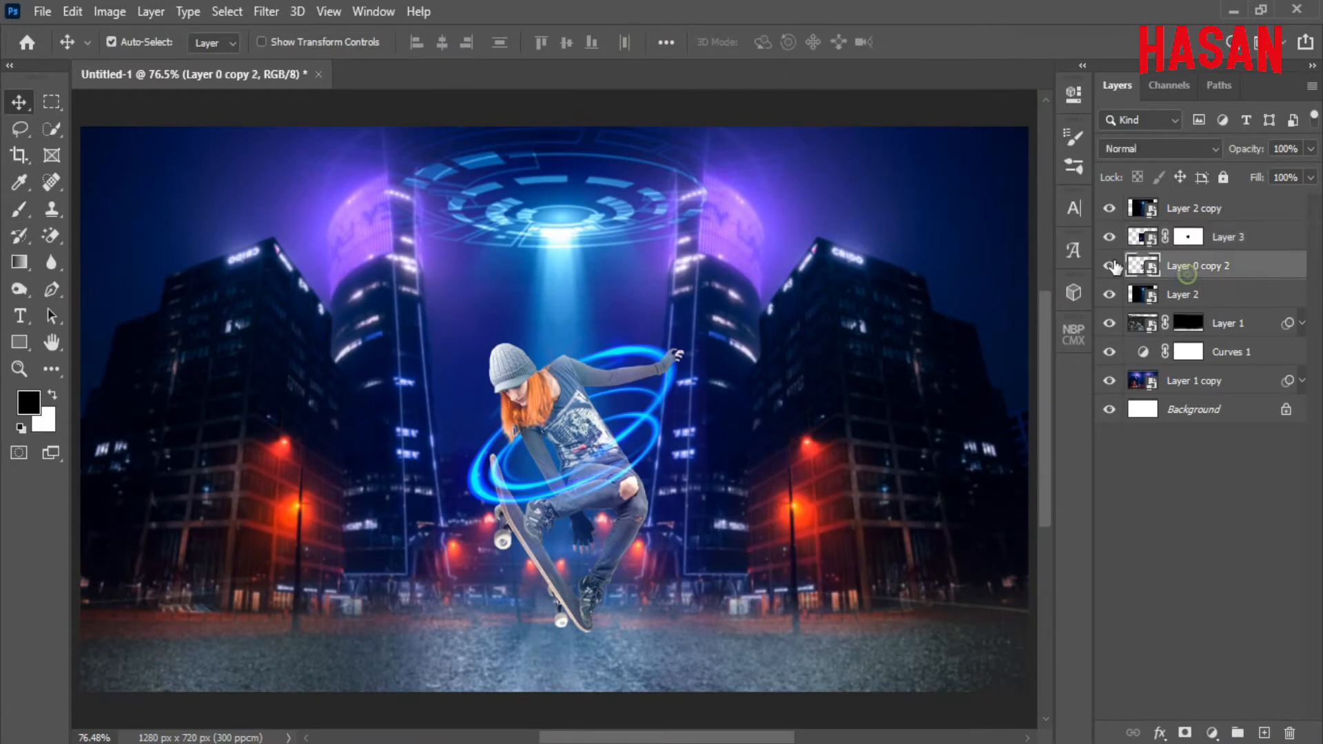
Step: Rename the skateboarder layer as Model
left_click(1109, 265)
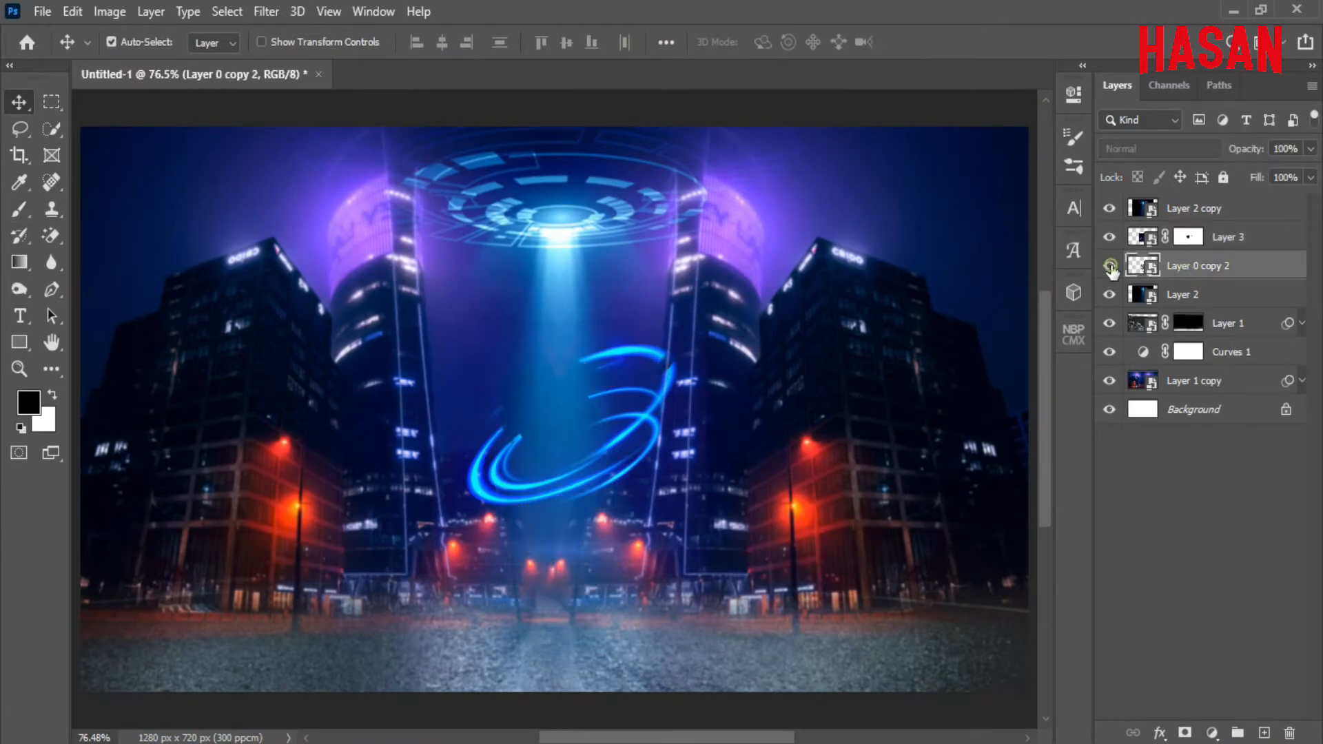
left_click(1110, 265)
left_click(1180, 211)
left_click(1196, 276)
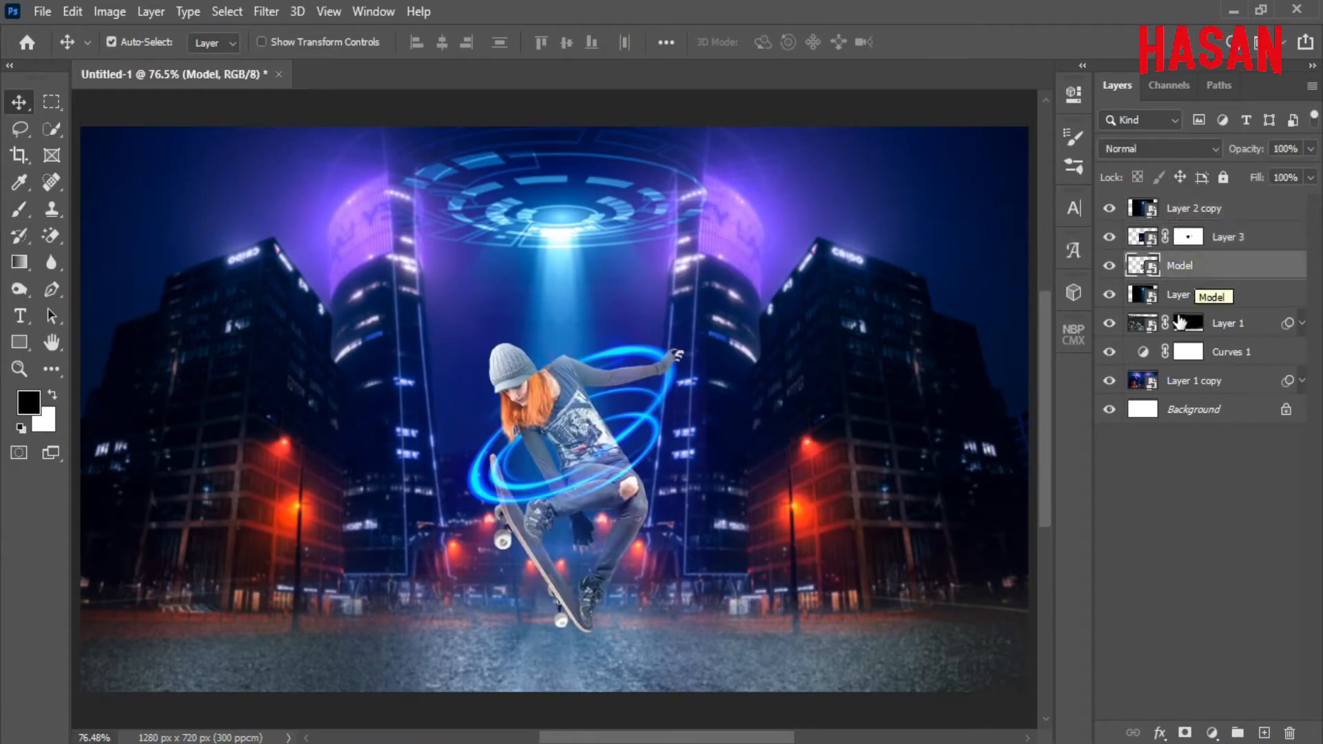
Step: Add a Curves adjustment clipped to the Model layer and darken it with a point at input 117, output 64
left_click(1211, 733)
left_click(1182, 471)
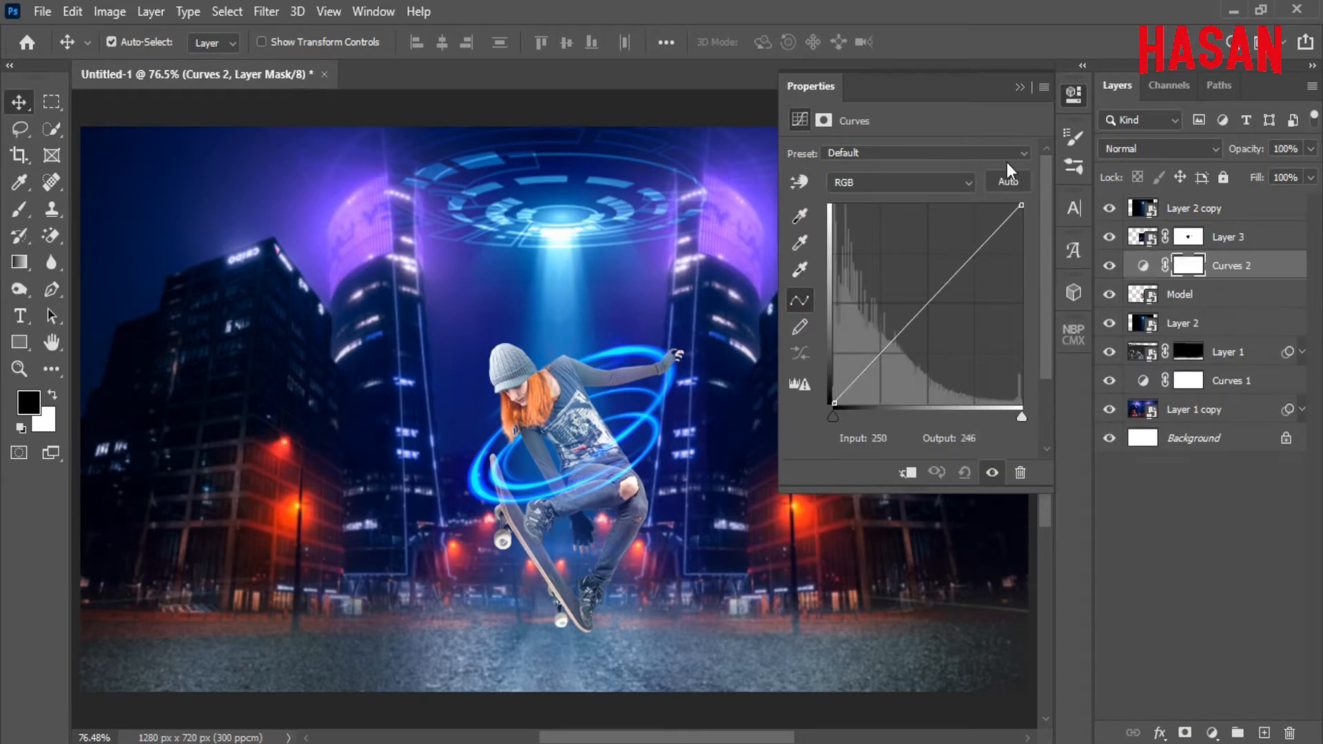
left_click_drag(942, 297, 923, 352)
left_click(909, 472)
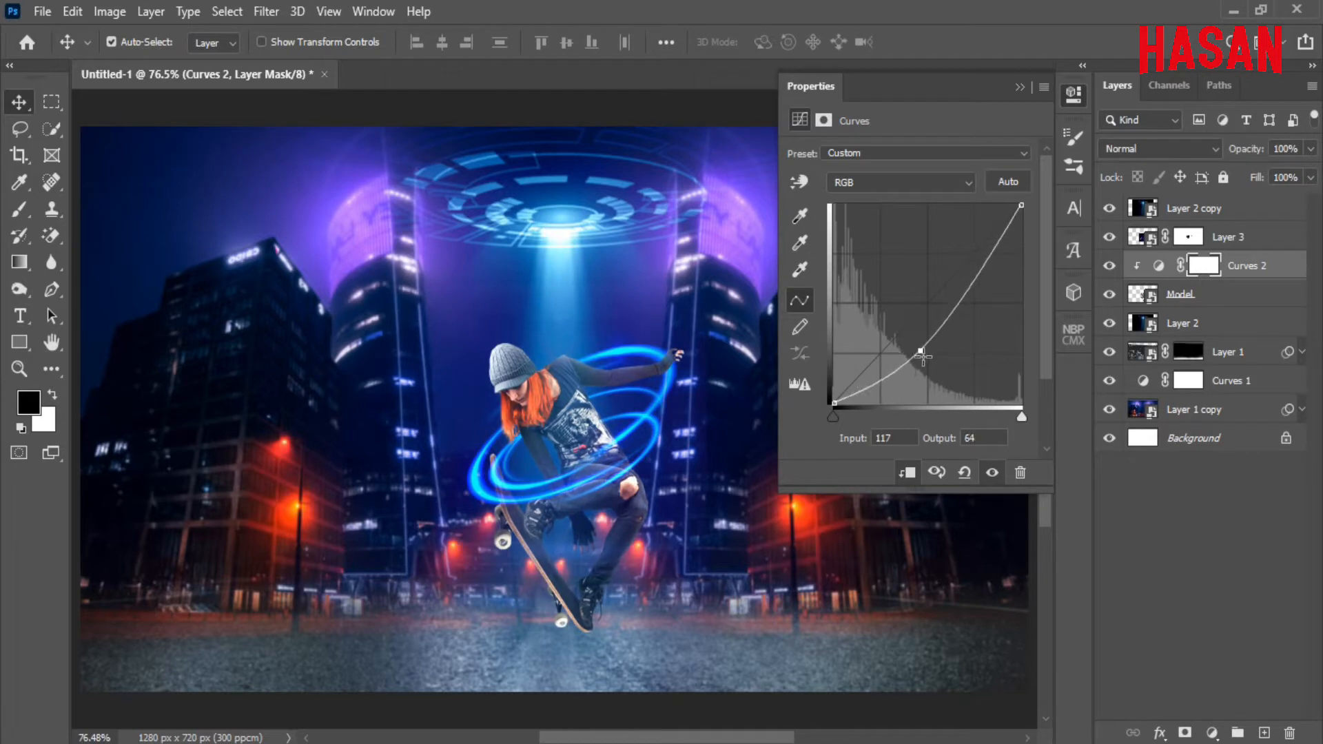
left_click(1020, 88)
left_click(1110, 266)
left_click(1111, 266)
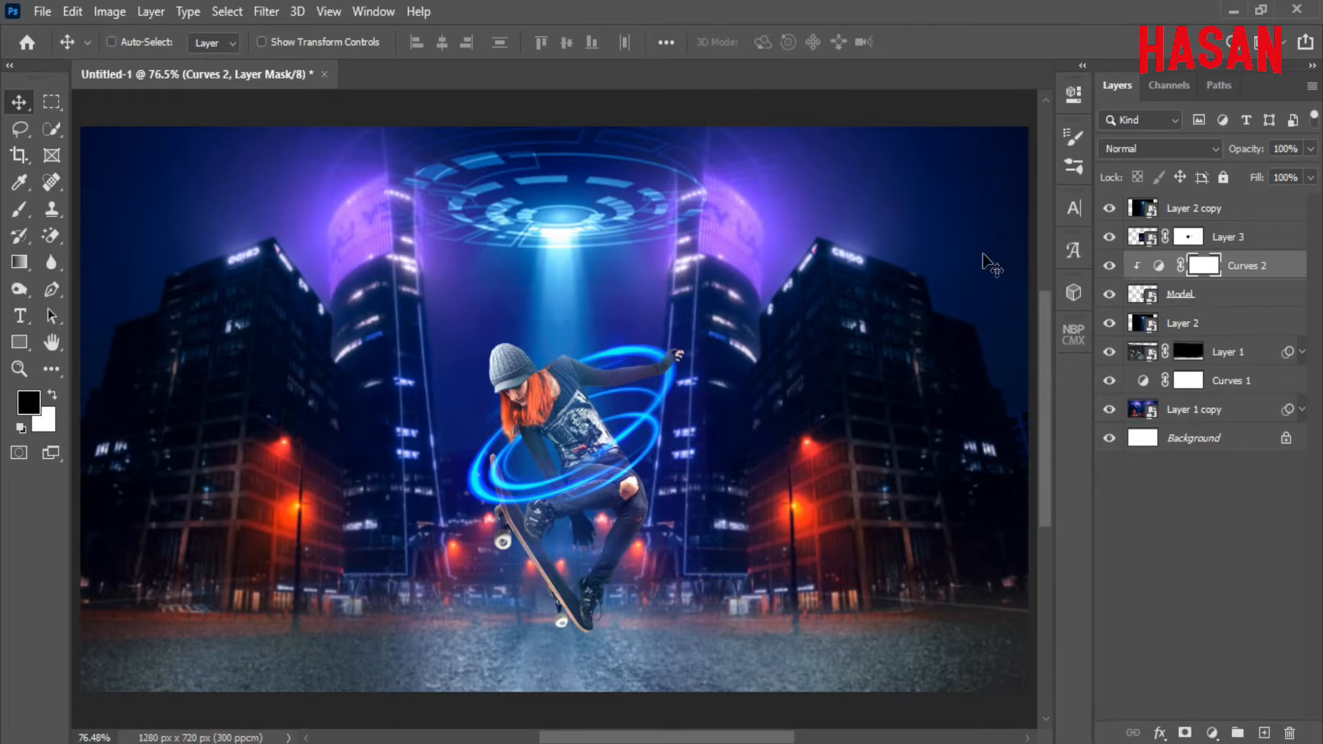
Step: Set the opacity of the duplicate light-beam layer to 90% and of the Model layer's Curves adjustment to 80%
left_click(782, 403, "ctrl")
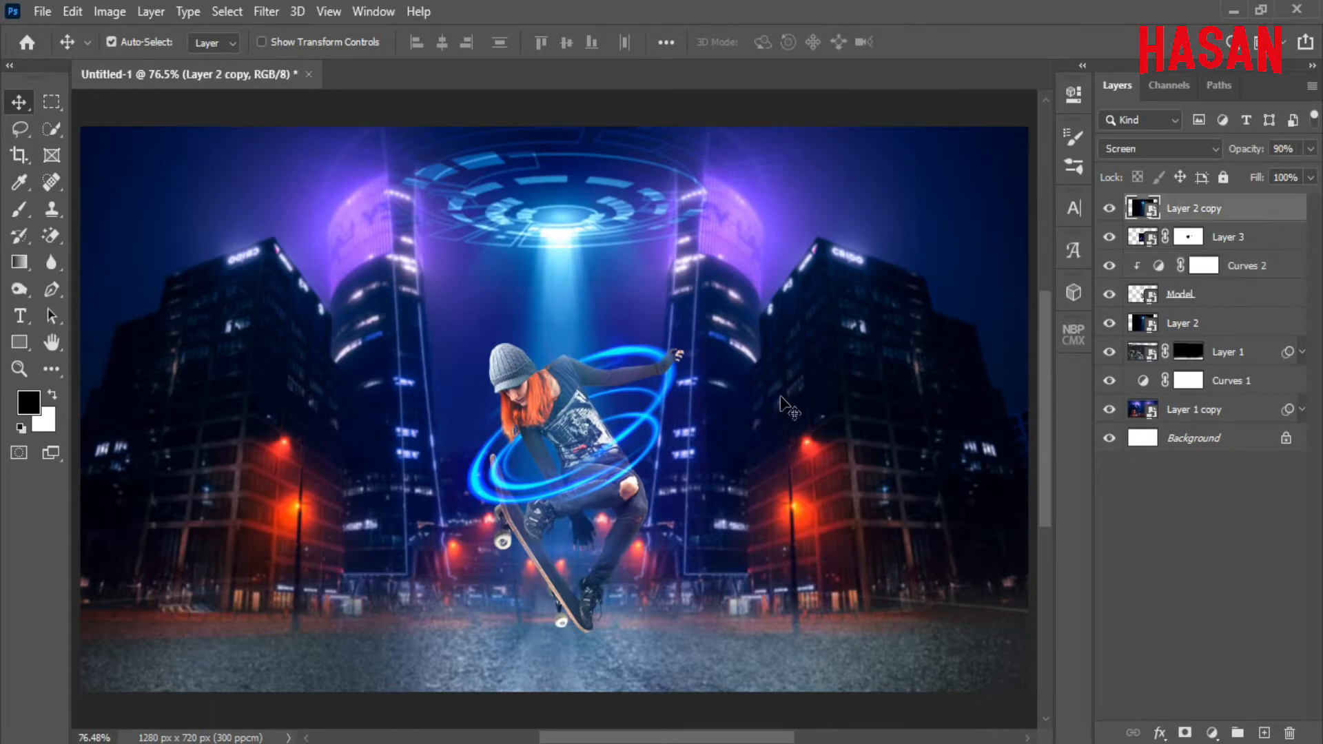
left_click(1248, 266)
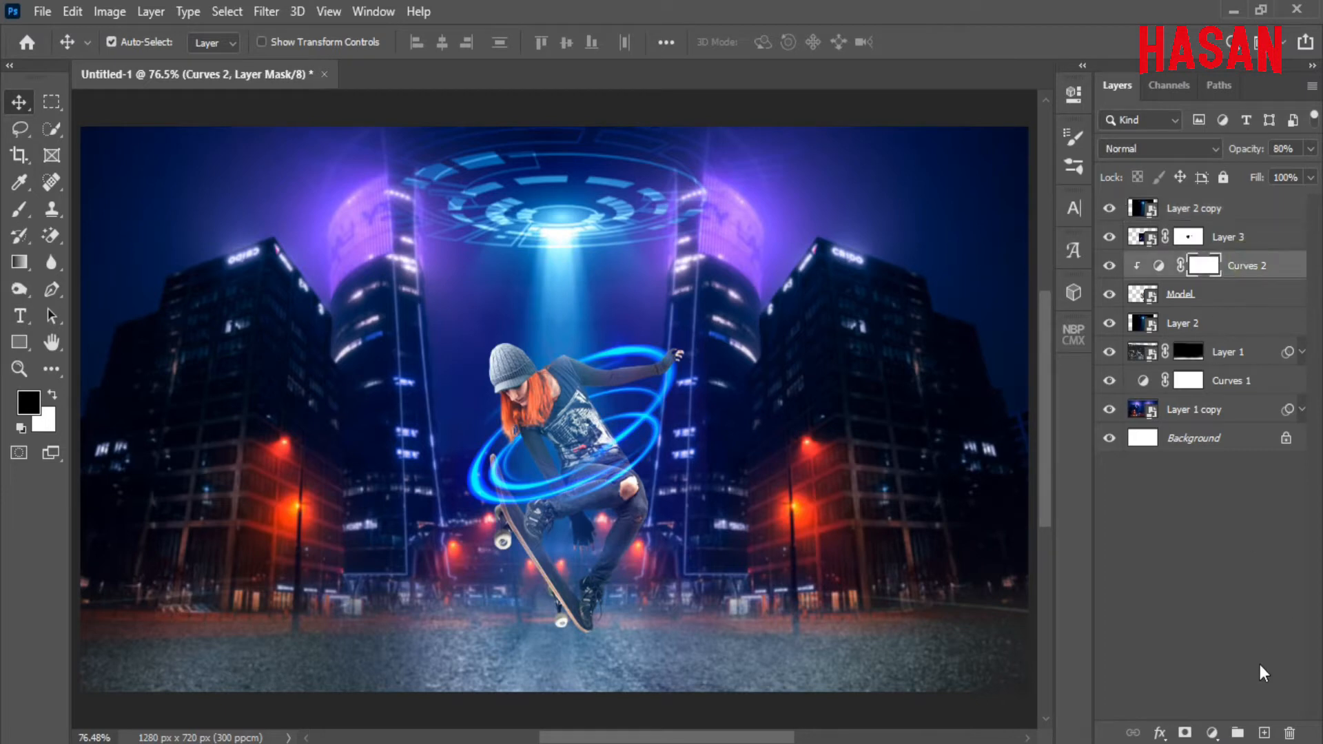
Step: Add a Solid Color fill layer in blue #0383d4 above the Model's Curves adjustment and clip it to the Model layer
left_click(1212, 732)
left_click(1208, 365)
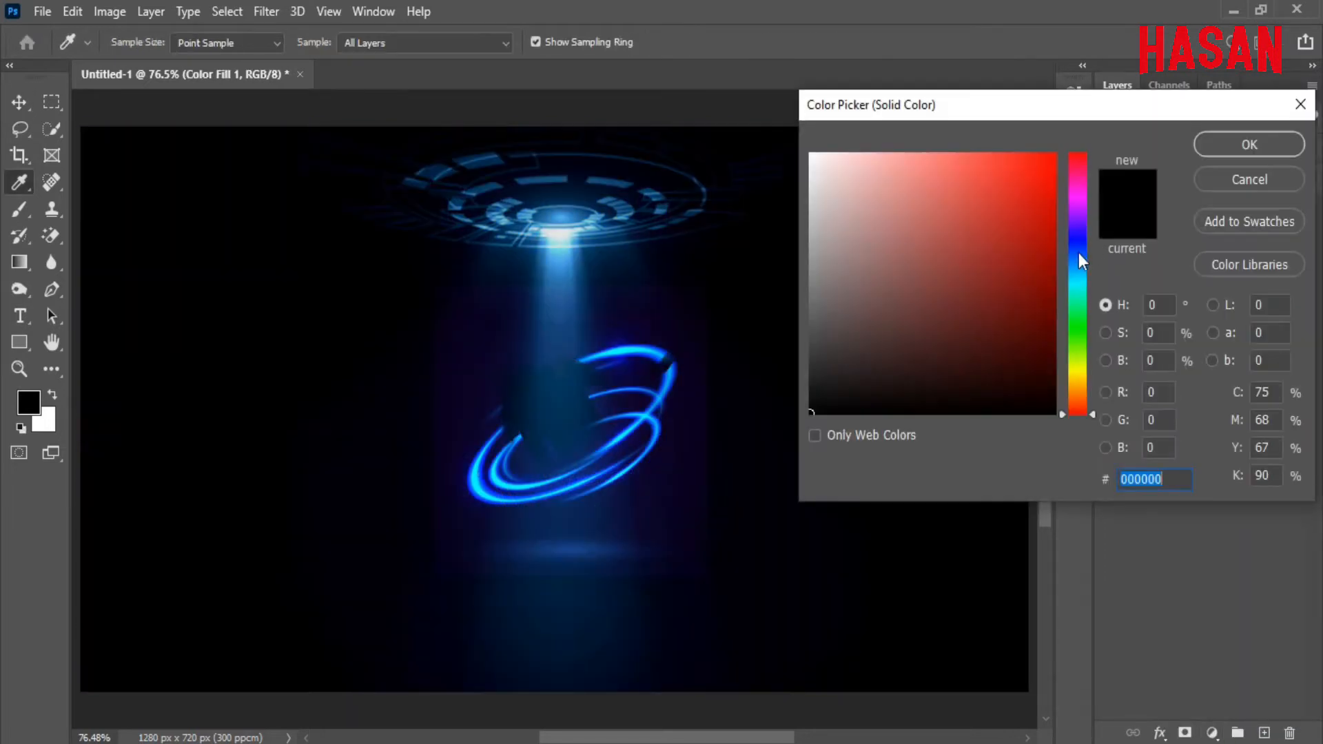
left_click_drag(1079, 254, 1083, 267)
left_click_drag(1026, 212, 1052, 195)
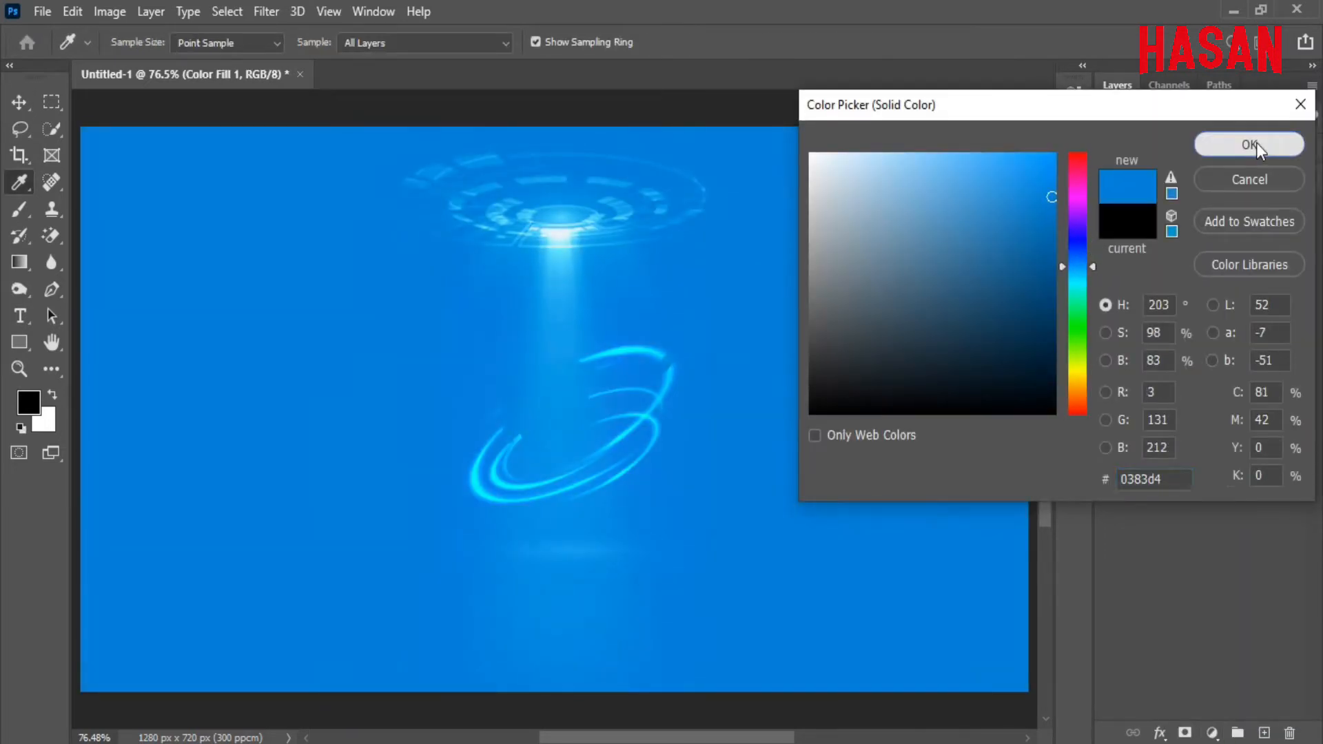
left_click(1256, 143)
right_click(1259, 266)
left_click(1102, 395)
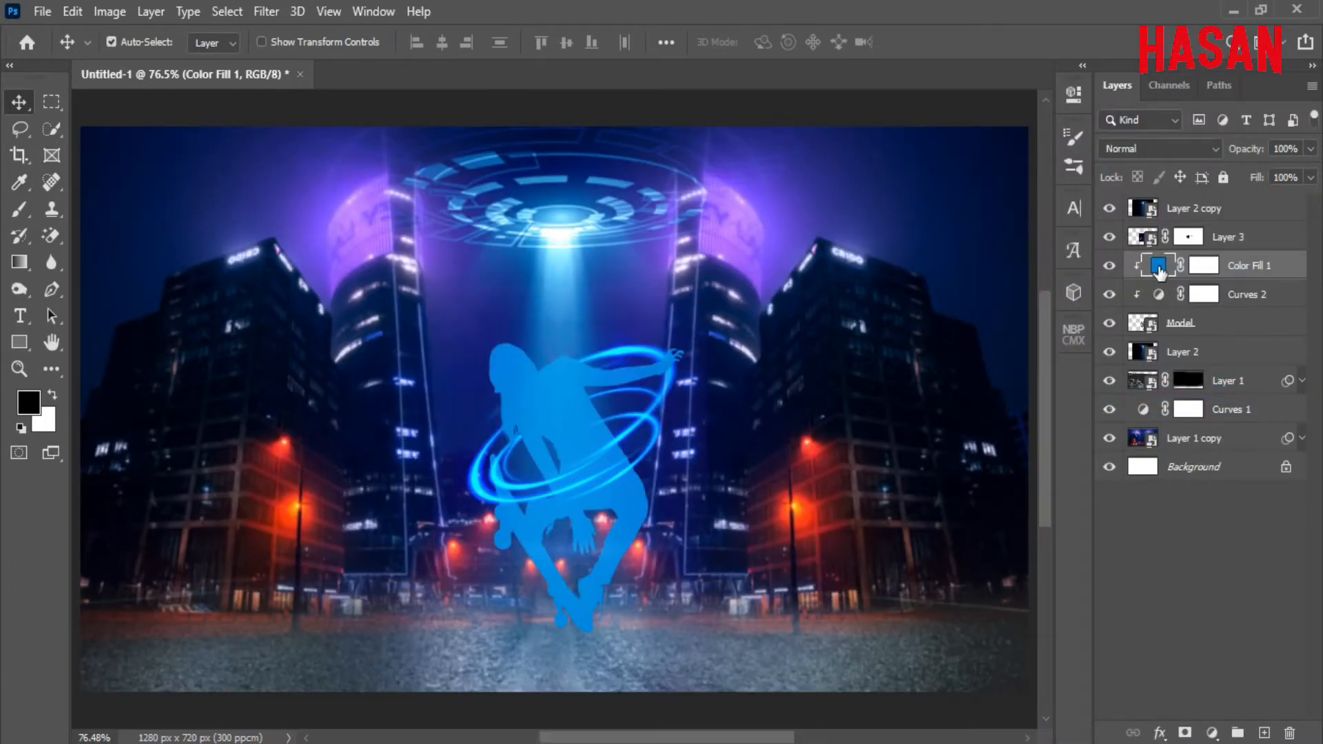
Step: Change the clipped fill layer's color to bright cyan #2cfcfc
double_click(1159, 267)
left_click(504, 469)
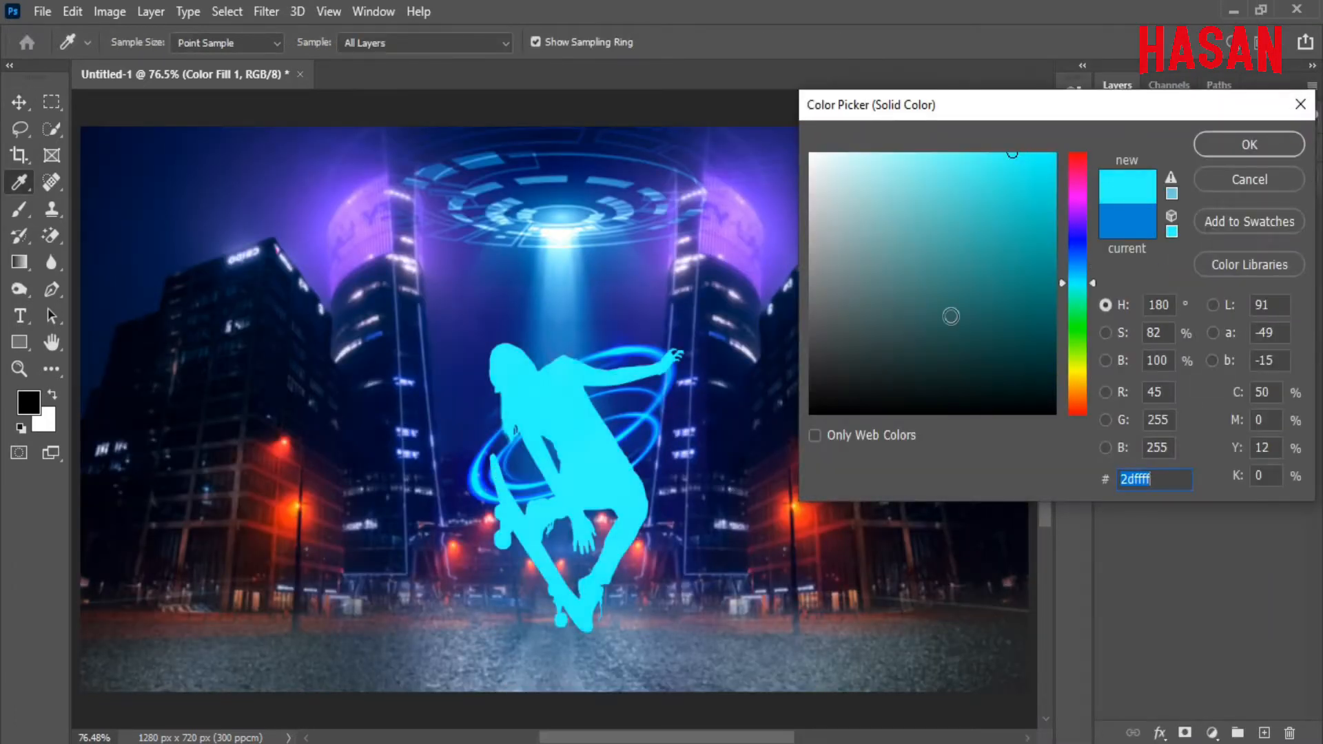
left_click_drag(1038, 179, 1012, 157)
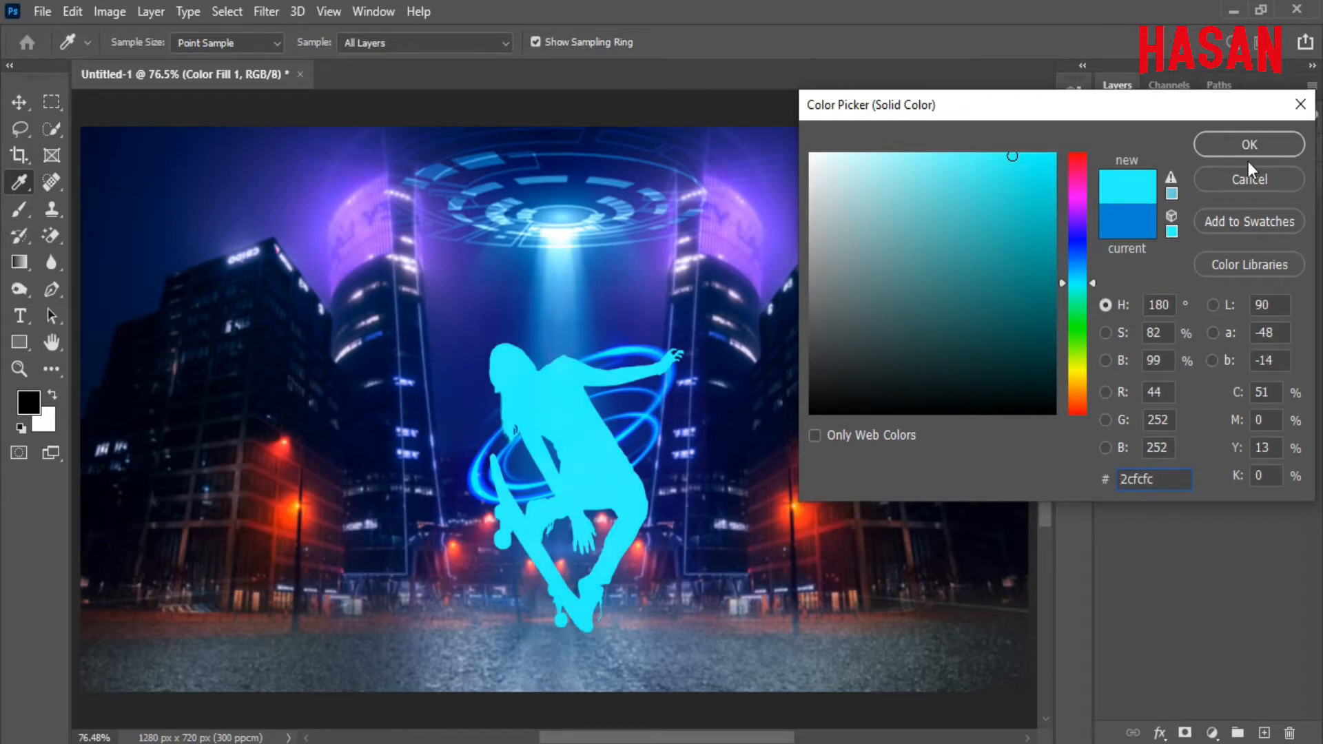
left_click(1249, 154)
Step: Set the cyan fill layer to Linear Dodge (Add) and split its underlying-layer black Blend If slider to 0 / 68
left_click(1172, 149)
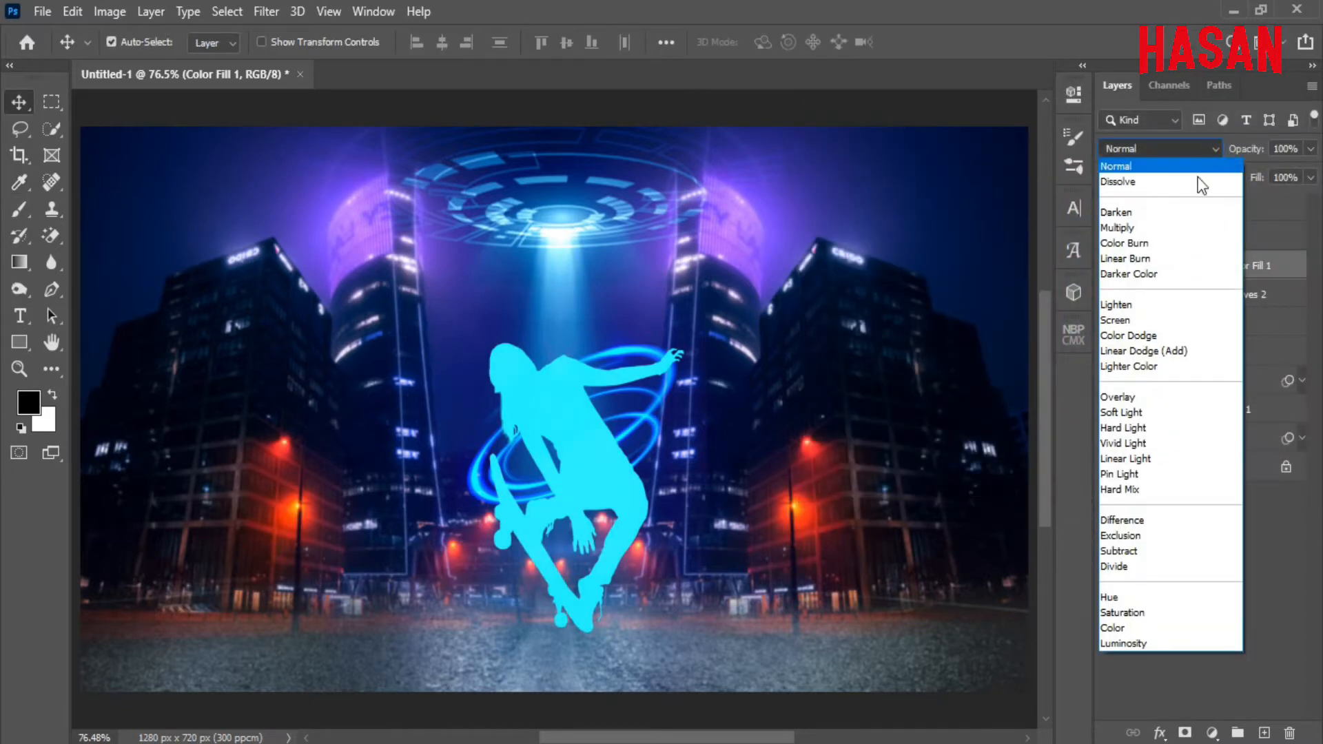
left_click(1185, 354)
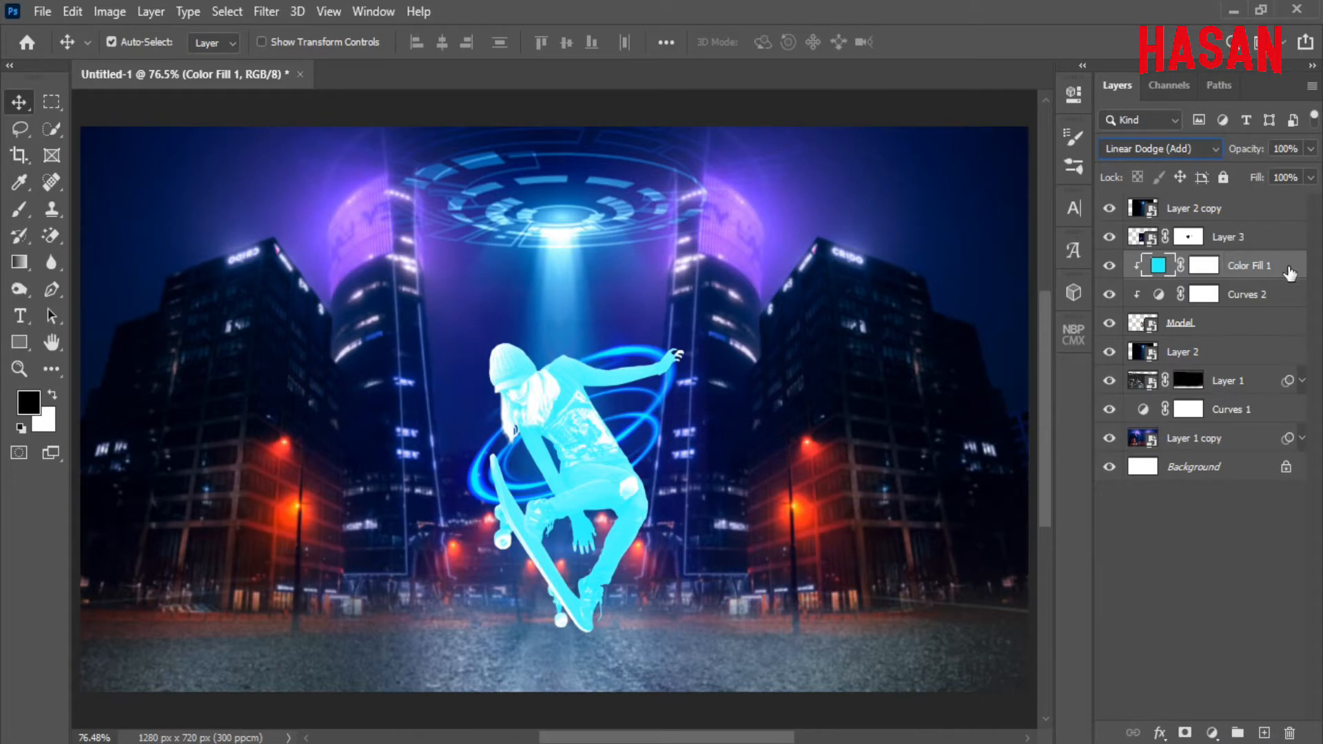
double_click(1201, 284)
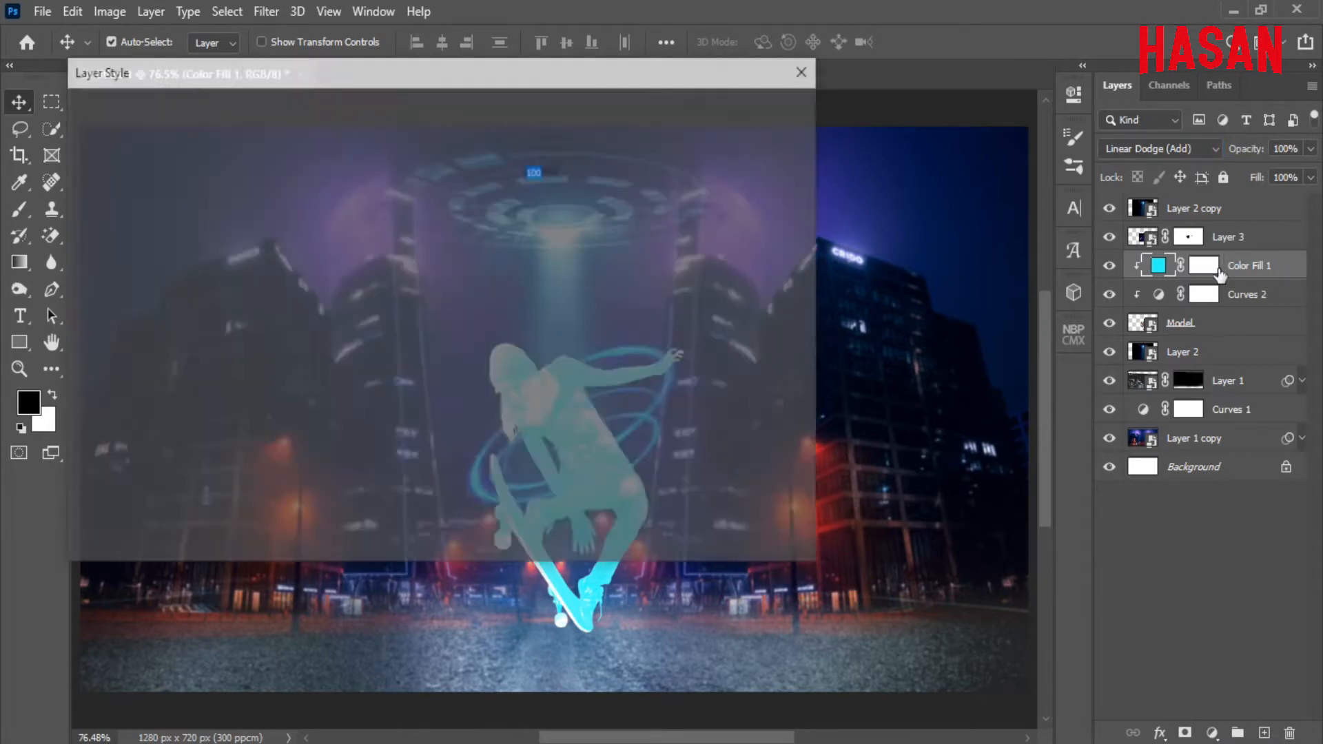
left_click_drag(646, 85, 1200, 58)
left_click_drag(965, 460, 1024, 459)
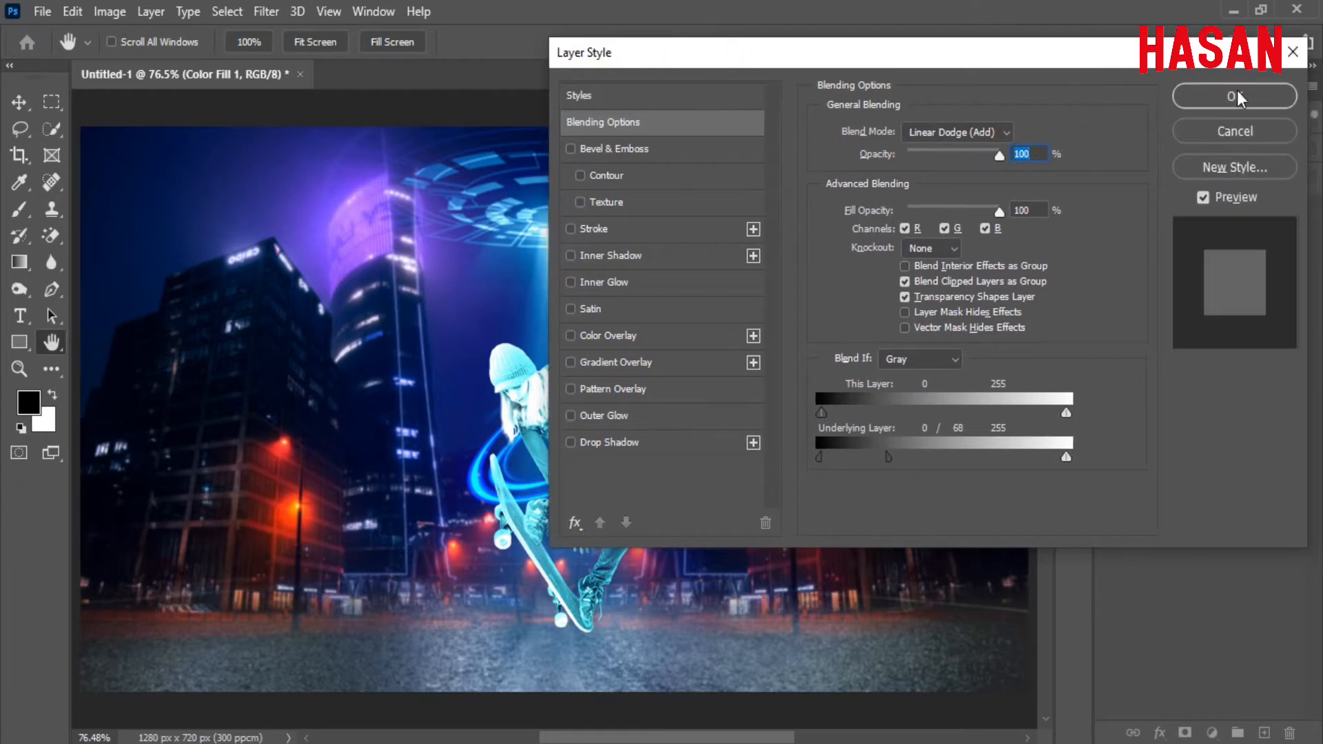
left_click(1236, 95)
Step: Invert the cyan fill layer's mask to black and keep the mask active for painting
left_click(1204, 265)
left_click(1074, 93)
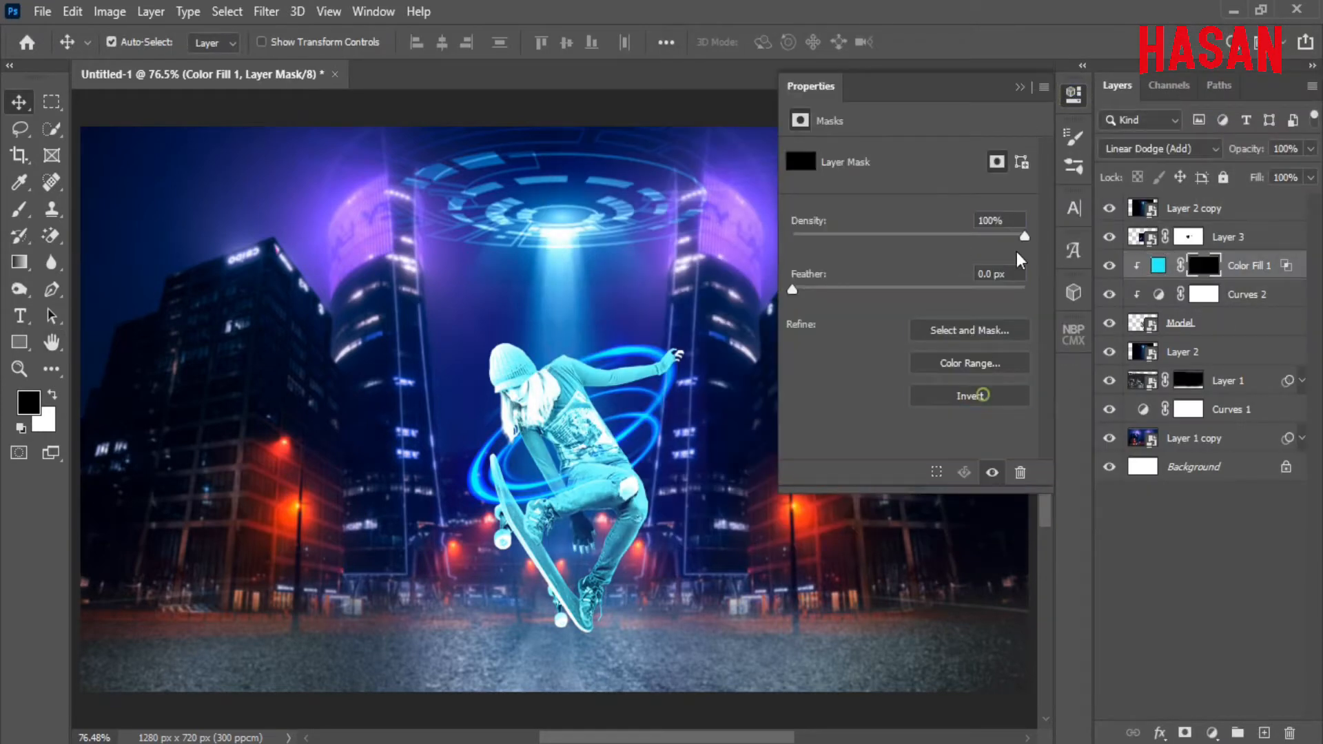
left_click(1202, 269)
Step: With a soft white 42 px brush at 15% flow, paint cyan light onto the skater's shoulder, raised arm and glove
left_click_drag(629, 422, 684, 501)
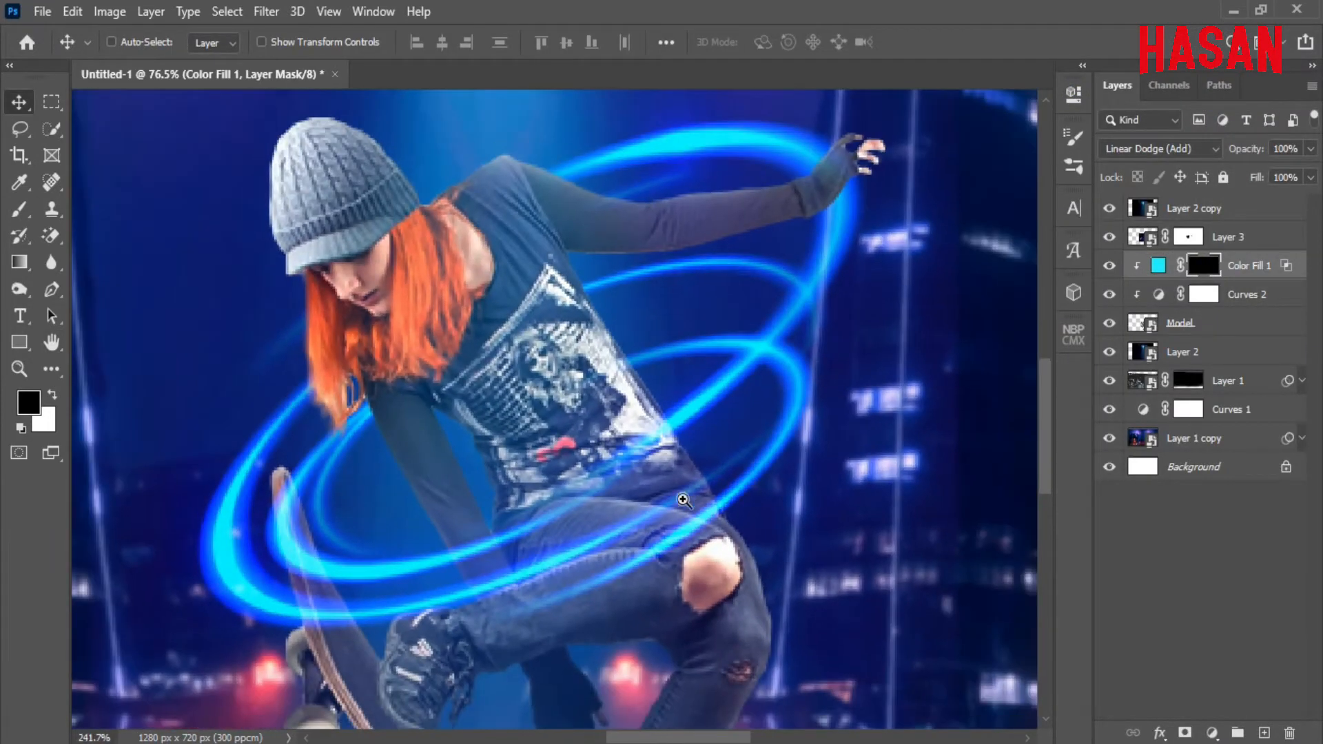
left_click(20, 204)
left_click(85, 209)
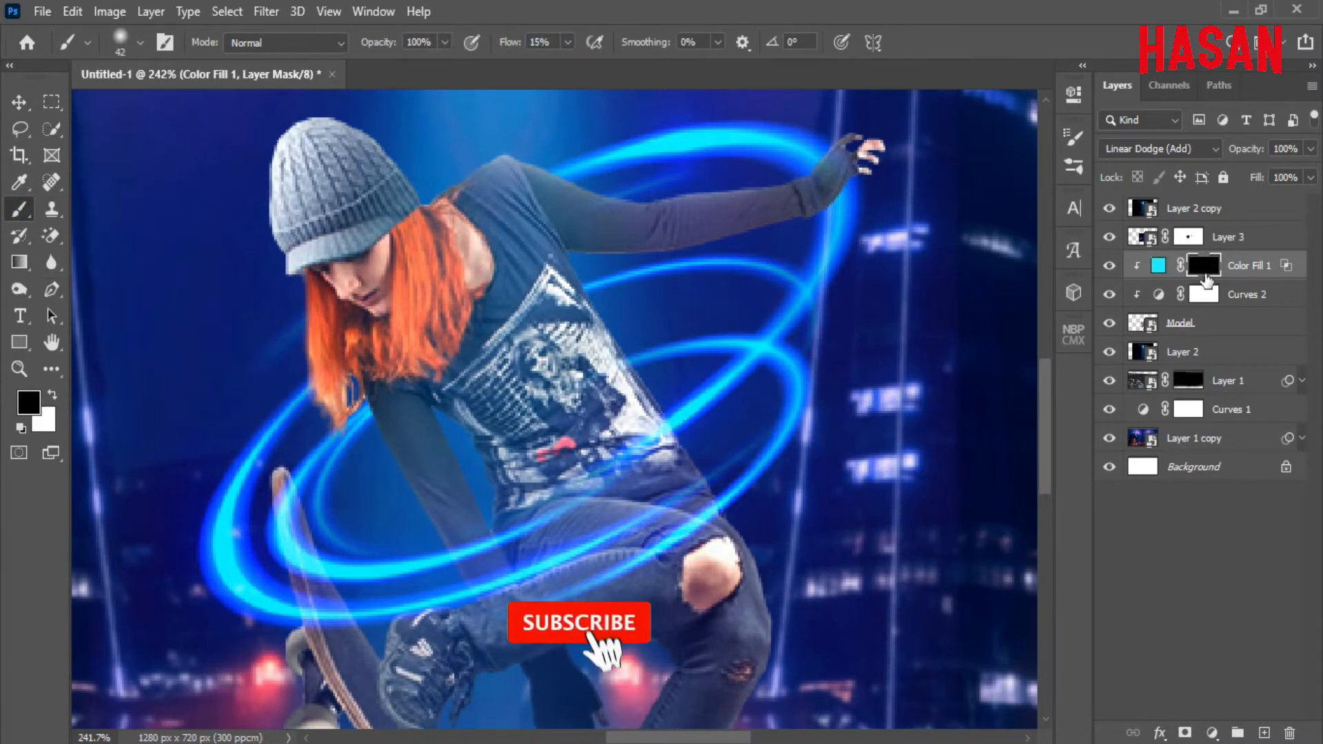
left_click(53, 394)
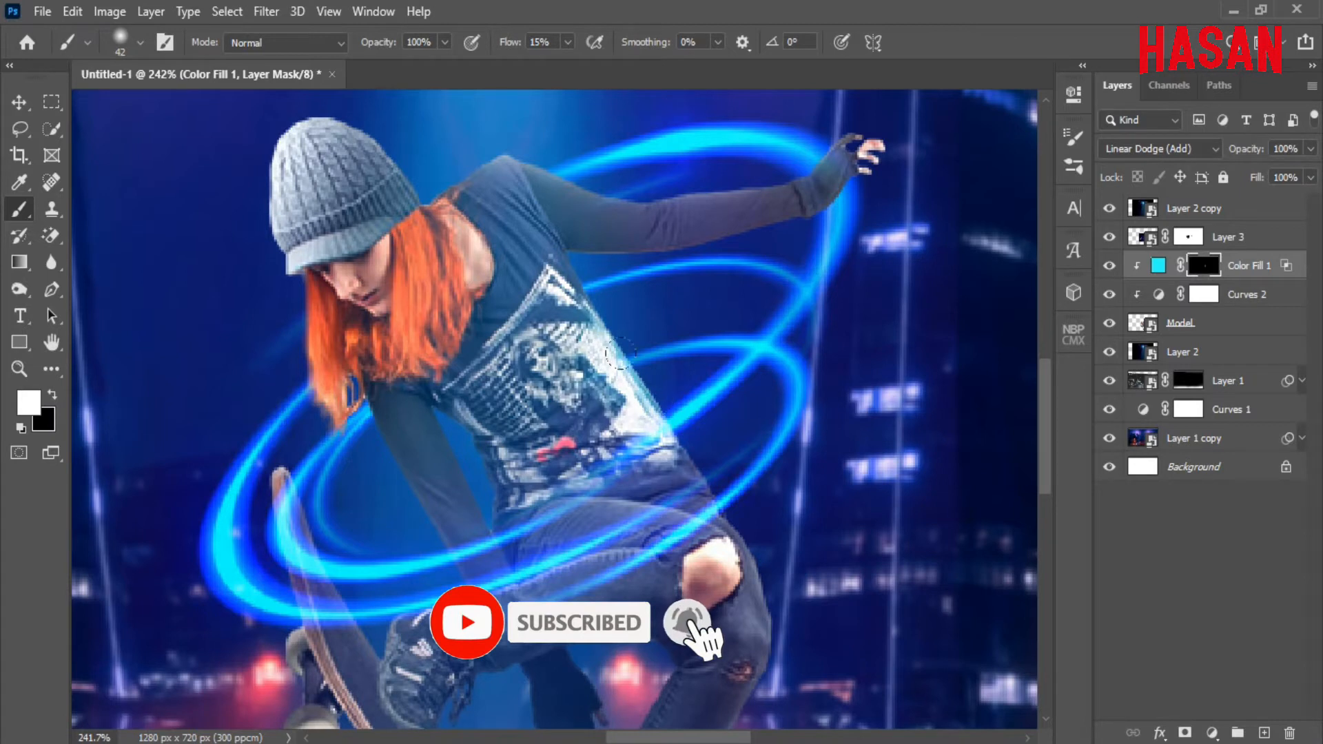
left_click_drag(627, 182, 503, 200)
left_click_drag(842, 187, 823, 146)
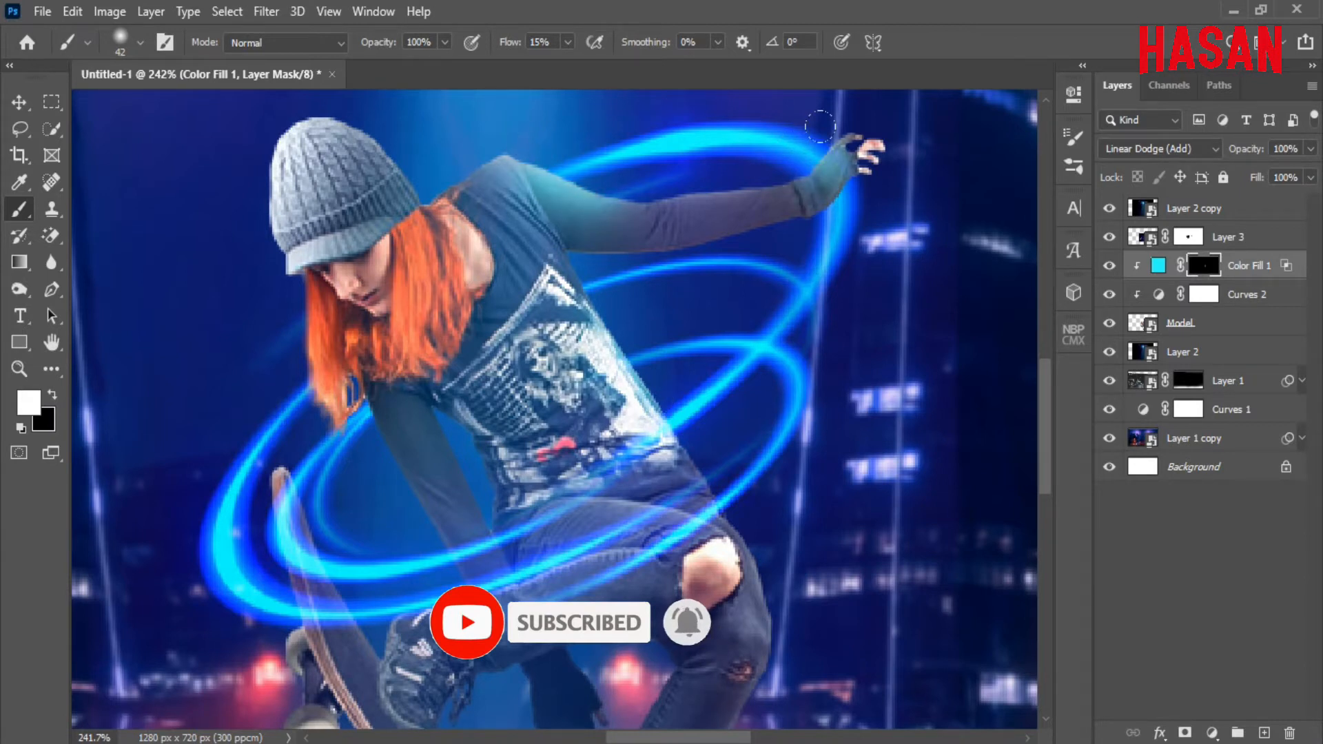
Step: Paint cyan light on the fill mask over the skater's hair ends, lowered arm, shirt hem and raised thigh
left_click_drag(649, 345, 766, 341)
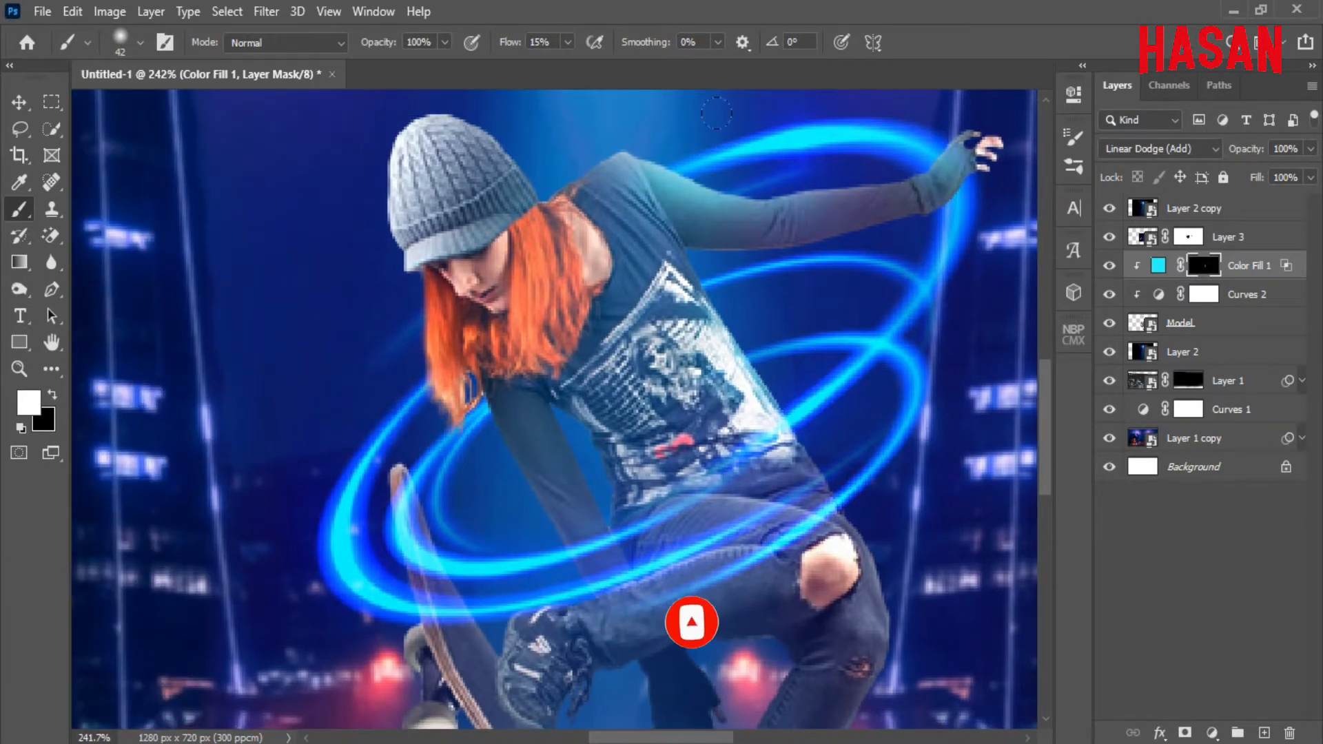
mouse_move(445, 376)
left_mouse_down()
mouse_move(482, 446)
mouse_move(472, 386)
mouse_move(445, 352)
left_mouse_up()
scroll(610, 440, "down", 2)
mouse_move(594, 483)
left_mouse_down()
mouse_move(517, 421)
mouse_move(568, 451)
left_mouse_up()
scroll(586, 455, "down", 2)
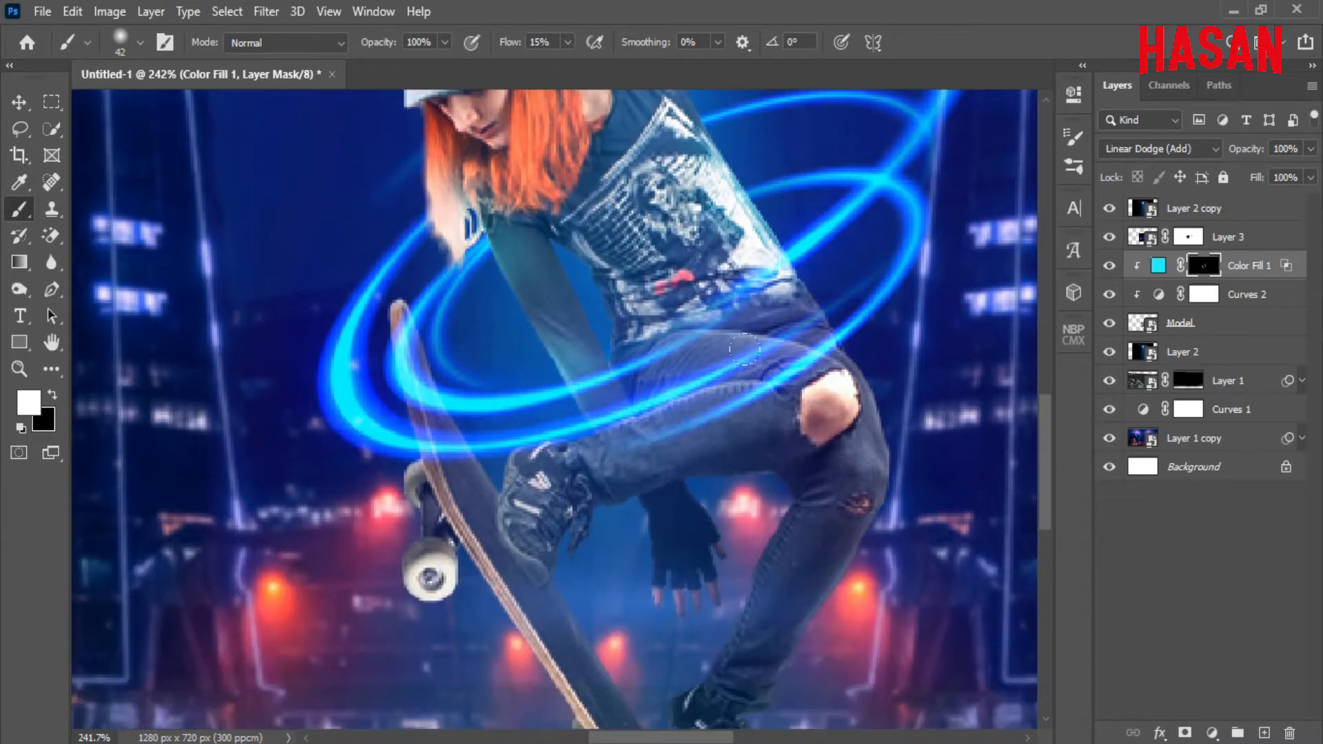
mouse_move(679, 430)
left_mouse_down()
mouse_move(600, 435)
mouse_move(536, 407)
left_mouse_up()
scroll(781, 286, "down", 1)
mouse_move(856, 325)
left_mouse_down()
mouse_move(758, 297)
mouse_move(721, 376)
left_mouse_up()
mouse_move(663, 327)
left_mouse_down()
mouse_move(635, 287)
mouse_move(665, 334)
left_mouse_up()
Step: Strengthen the cyan glow on the mask with more brush strokes over the skater's shoulder, lowered arm and thigh
left_click_drag(656, 237, 660, 464)
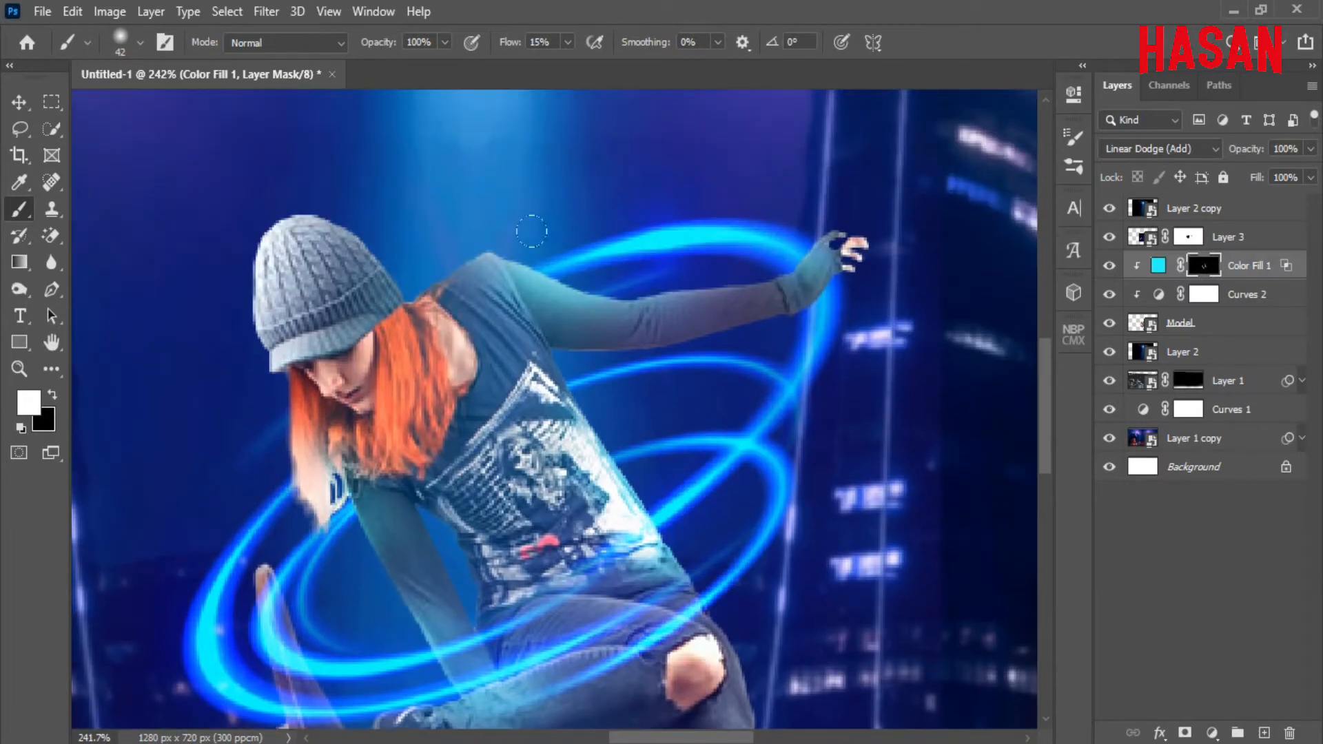
left_click_drag(522, 267, 608, 303)
mouse_move(630, 399)
left_mouse_down()
mouse_move(644, 363)
mouse_move(733, 268)
left_mouse_up()
mouse_move(408, 303)
left_mouse_down()
mouse_move(400, 242)
mouse_move(408, 286)
left_mouse_up()
left_click_drag(681, 388, 625, 344)
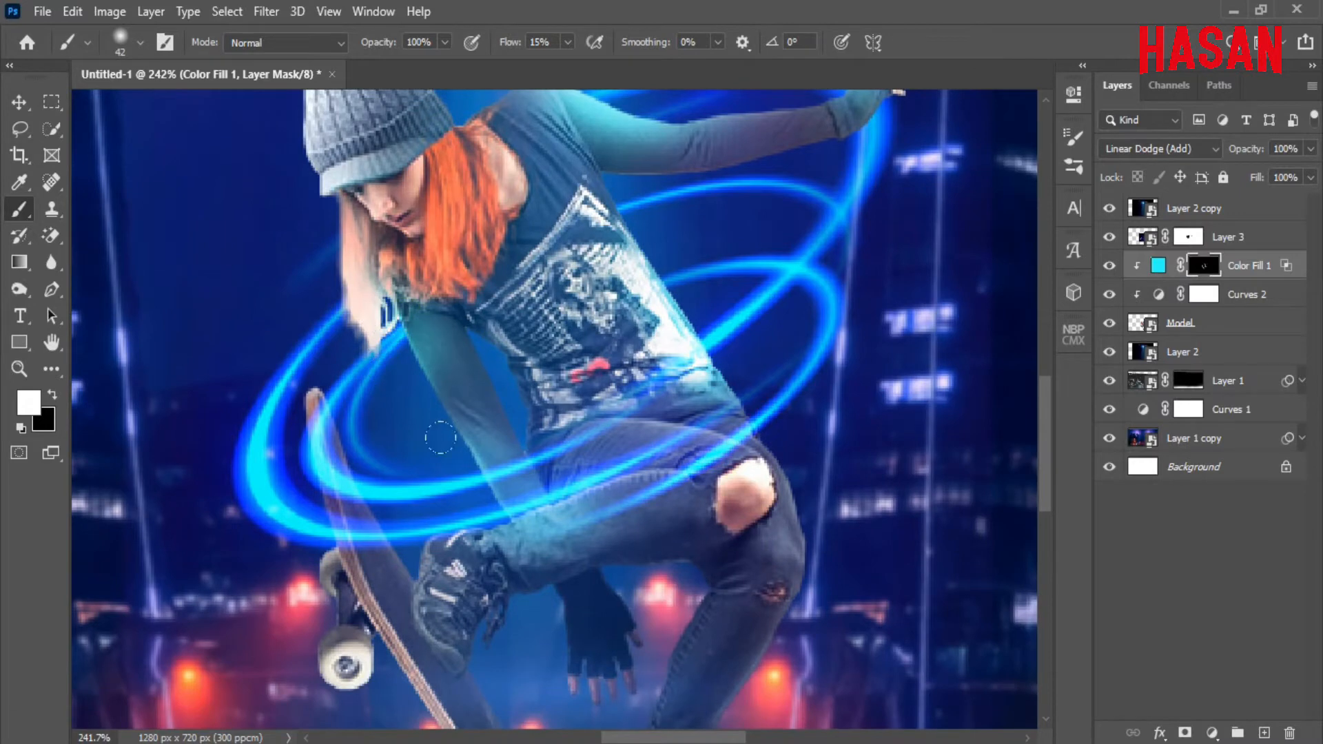
left_click_drag(490, 535, 532, 555)
mouse_move(717, 445)
left_mouse_down()
mouse_move(591, 366)
mouse_move(524, 403)
left_mouse_up()
mouse_move(540, 345)
left_mouse_down()
mouse_move(582, 401)
mouse_move(599, 389)
mouse_move(564, 480)
left_mouse_up()
key("ctrl+0")
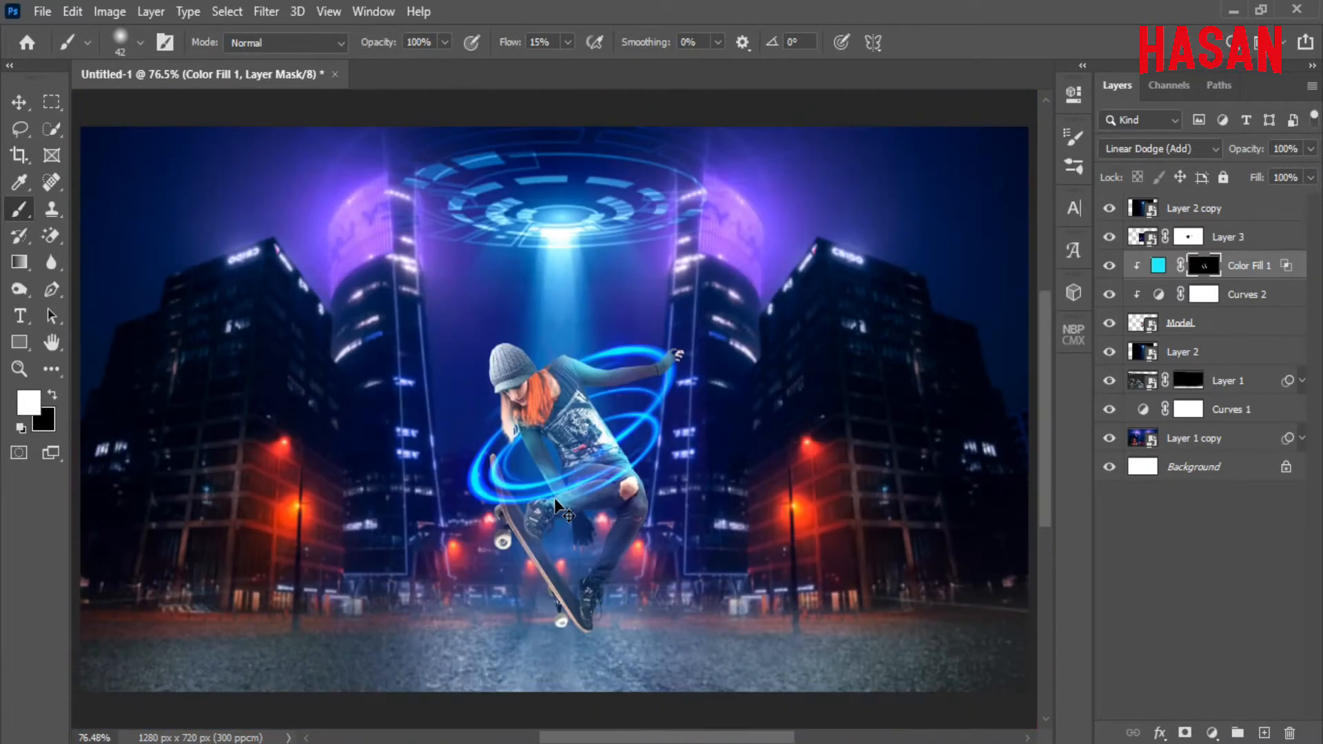
Step: Copy the light swirl from neon-light-png-3.jpg into the composite and minimize the source image
left_click(19, 102)
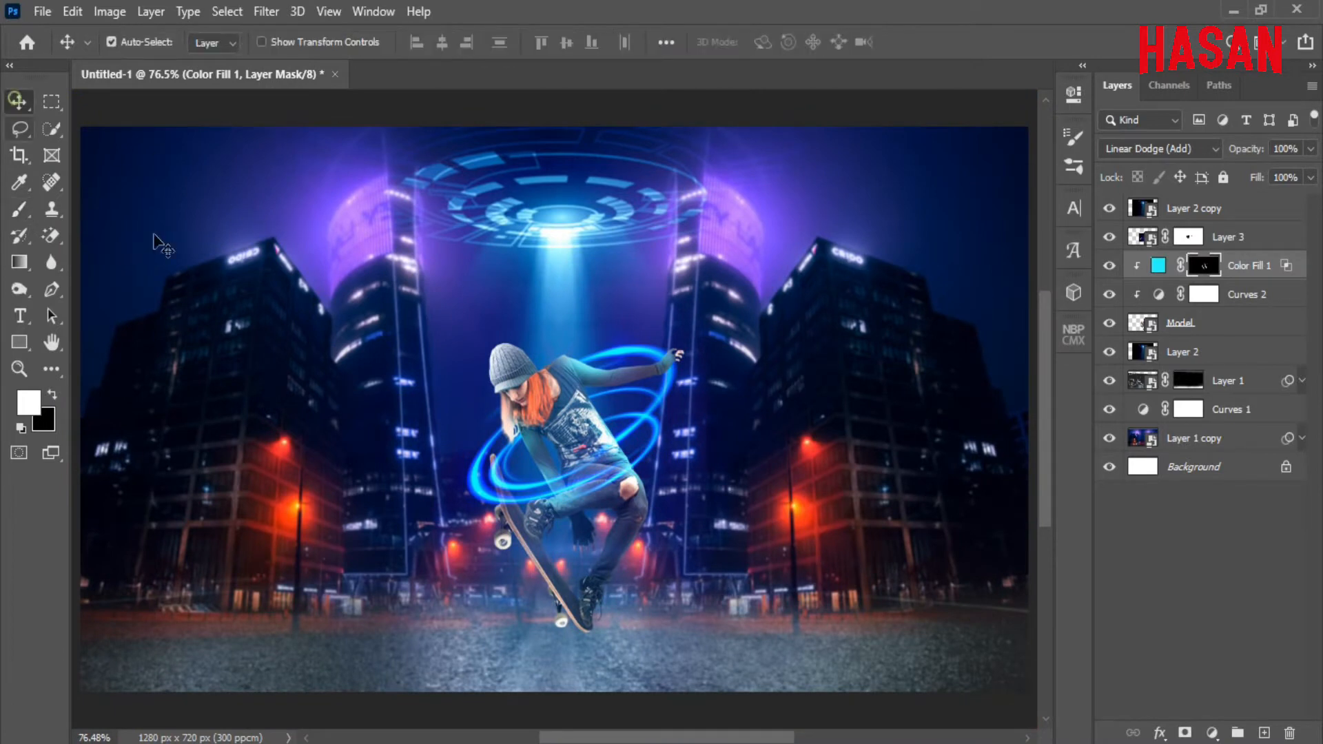
left_click(372, 743)
left_click(271, 666)
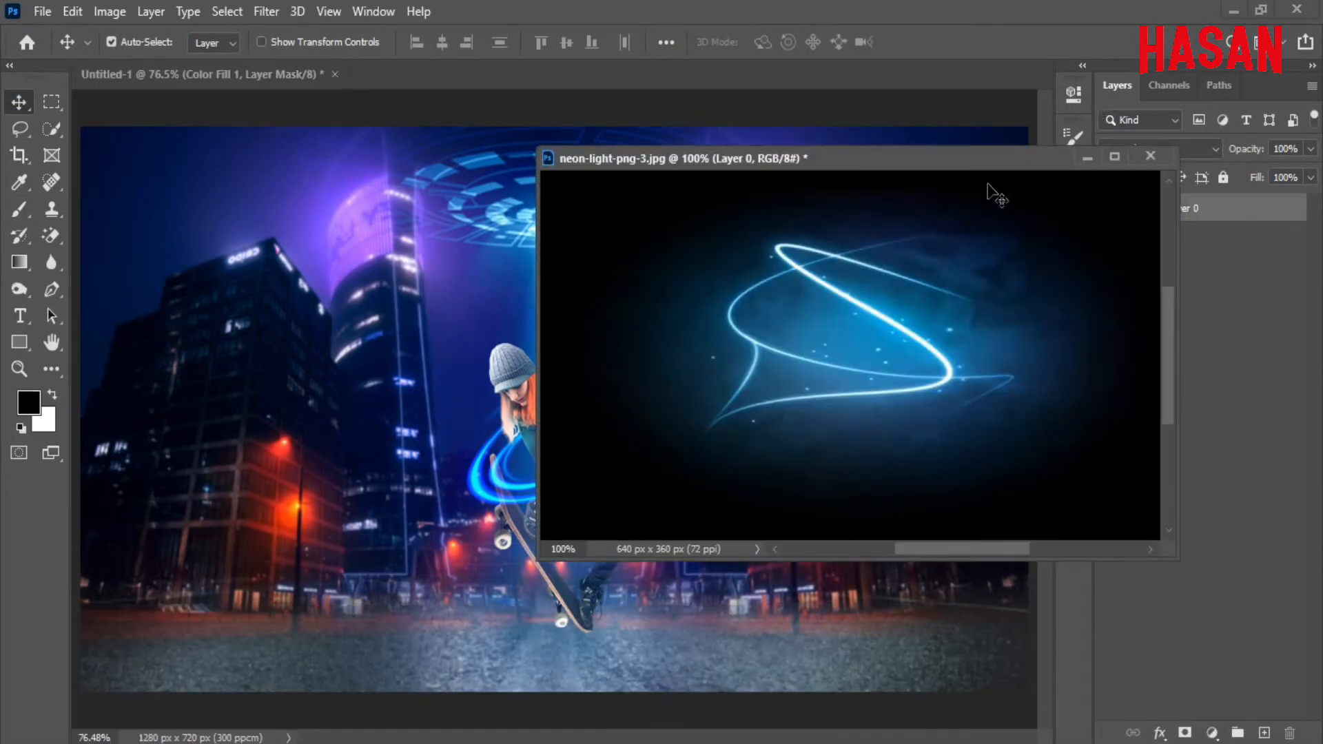
left_click_drag(929, 165, 1141, 124)
left_click_drag(1093, 264, 544, 367)
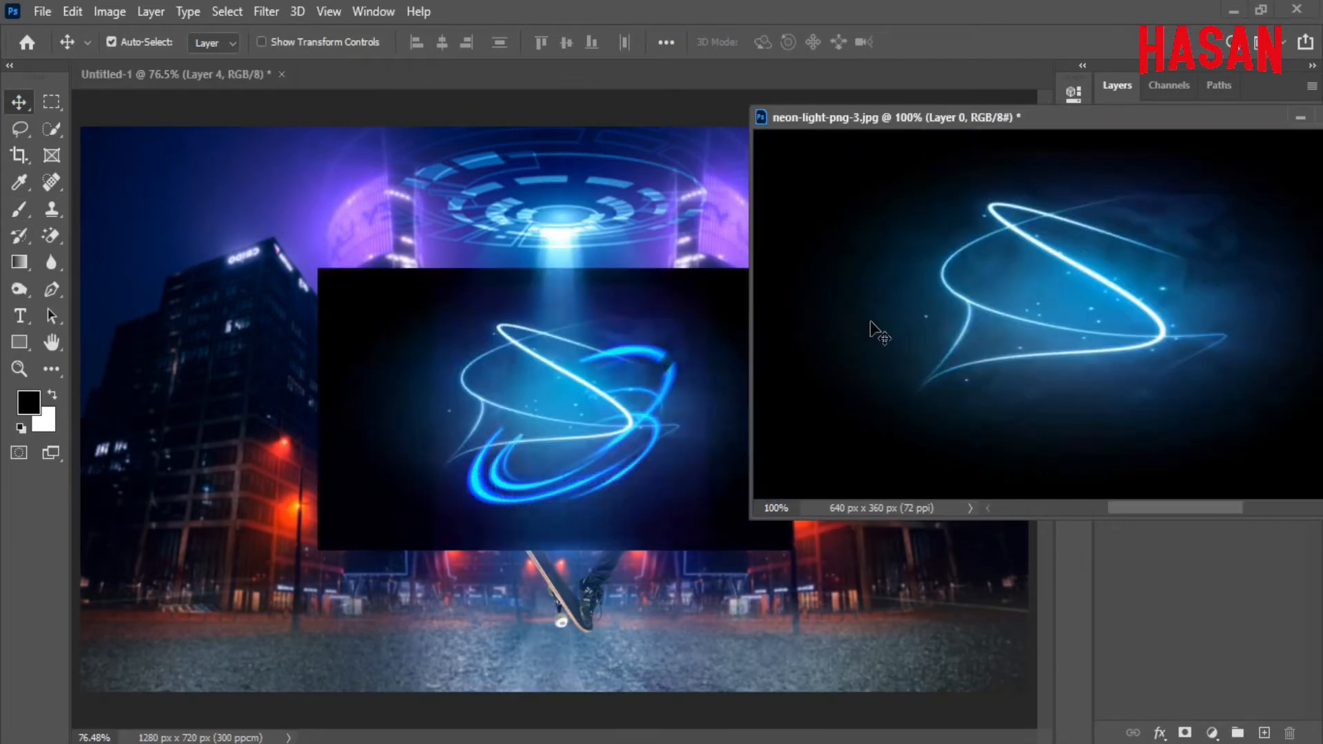
left_click(1299, 119)
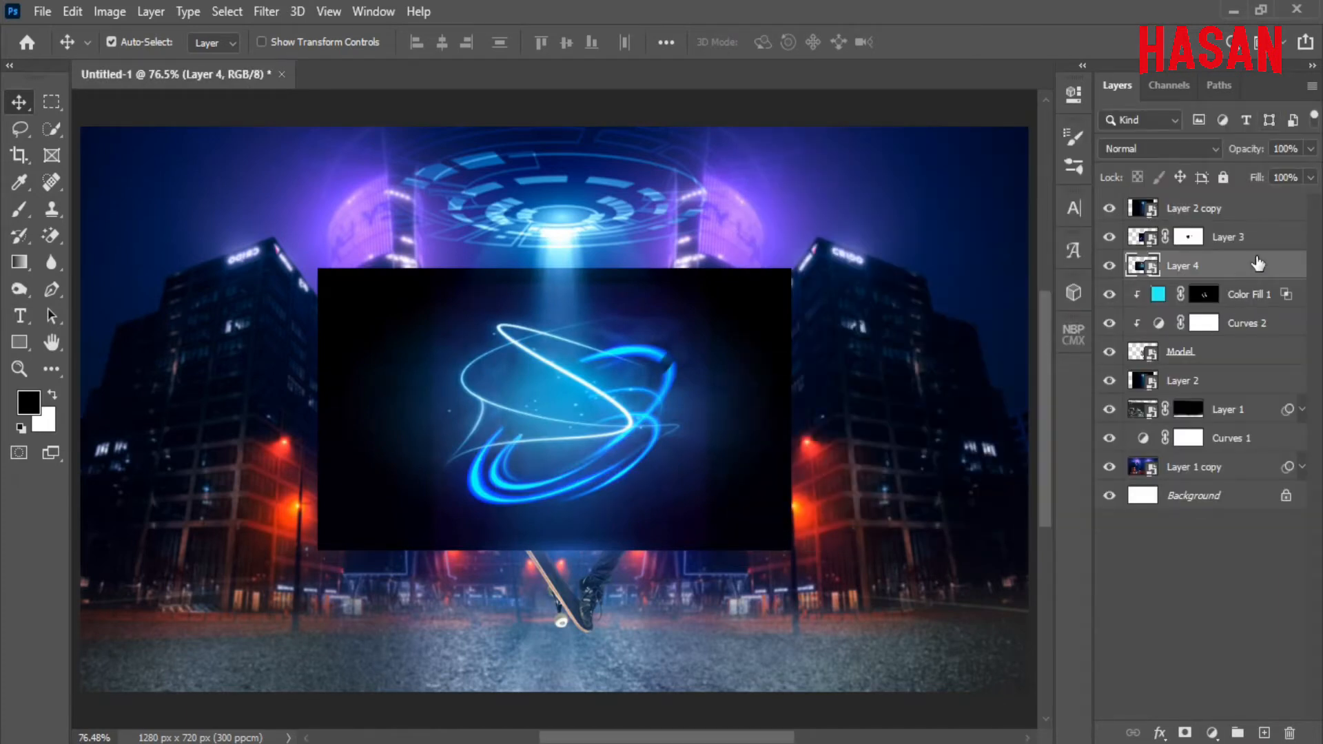
Step: Move the neon swirl layer to the top of the layer stack and set its blend mode to Screen
left_click_drag(1258, 264, 1234, 199)
left_click(1159, 149)
left_click(1180, 324)
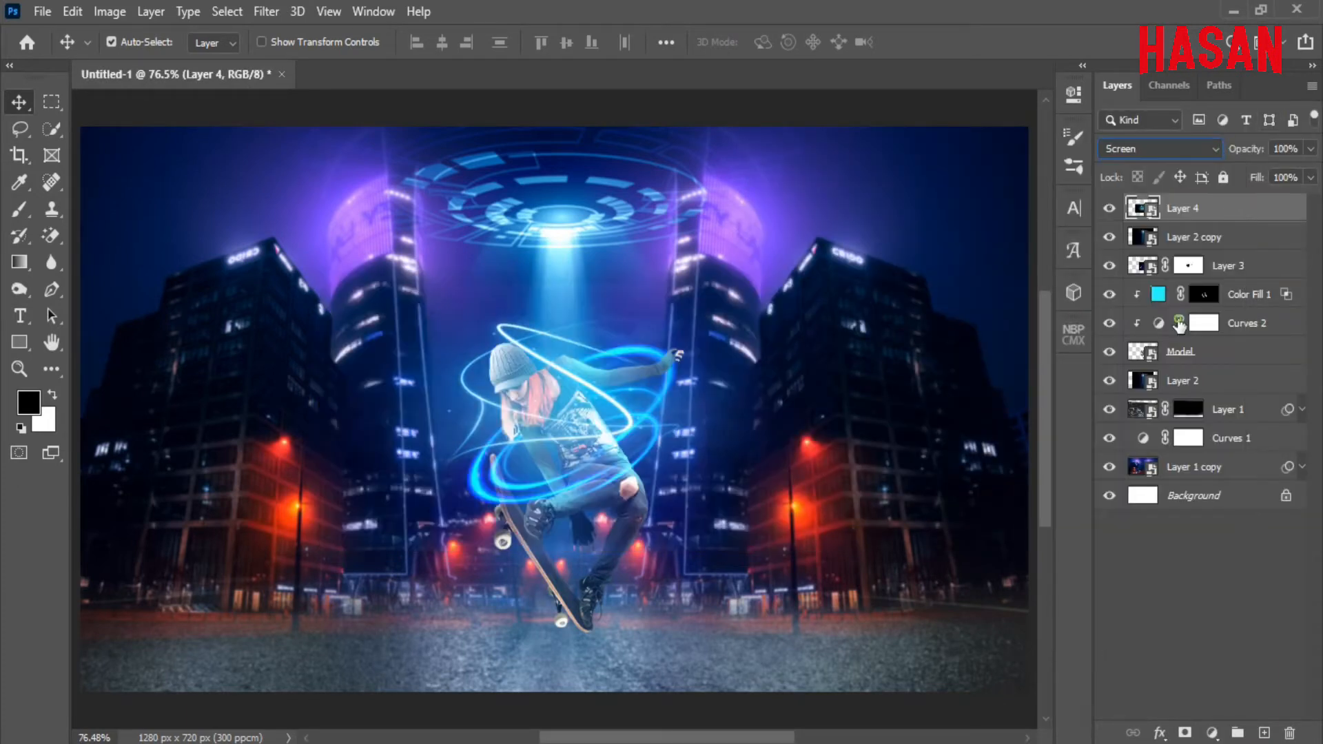
Step: Shrink and rotate the neon swirl so it wraps around the lower half of the skateboard
key("ctrl+t")
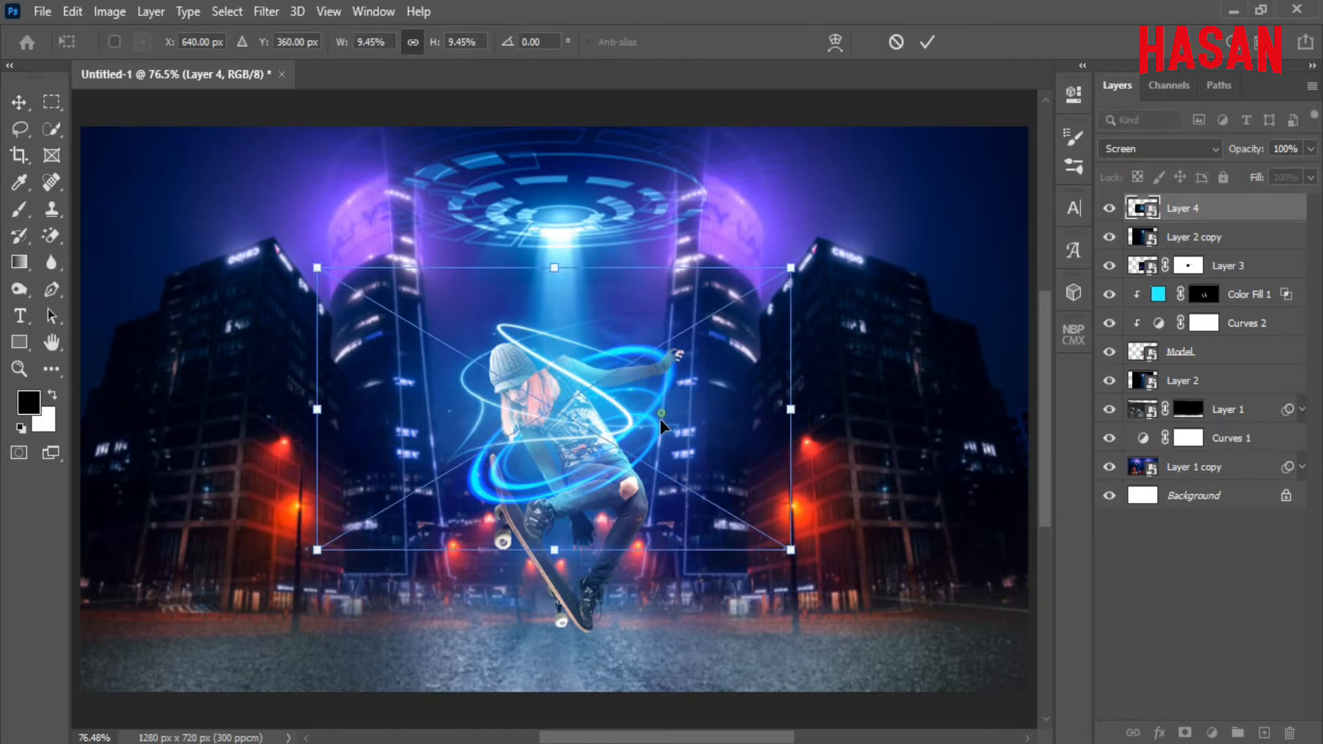
left_click_drag(660, 419, 668, 517)
scroll(618, 583, "up", 4)
left_click_drag(936, 554, 723, 538)
left_click_drag(562, 530, 549, 525)
left_click_drag(728, 453, 715, 684)
left_click_drag(581, 528, 556, 495)
left_click(927, 42)
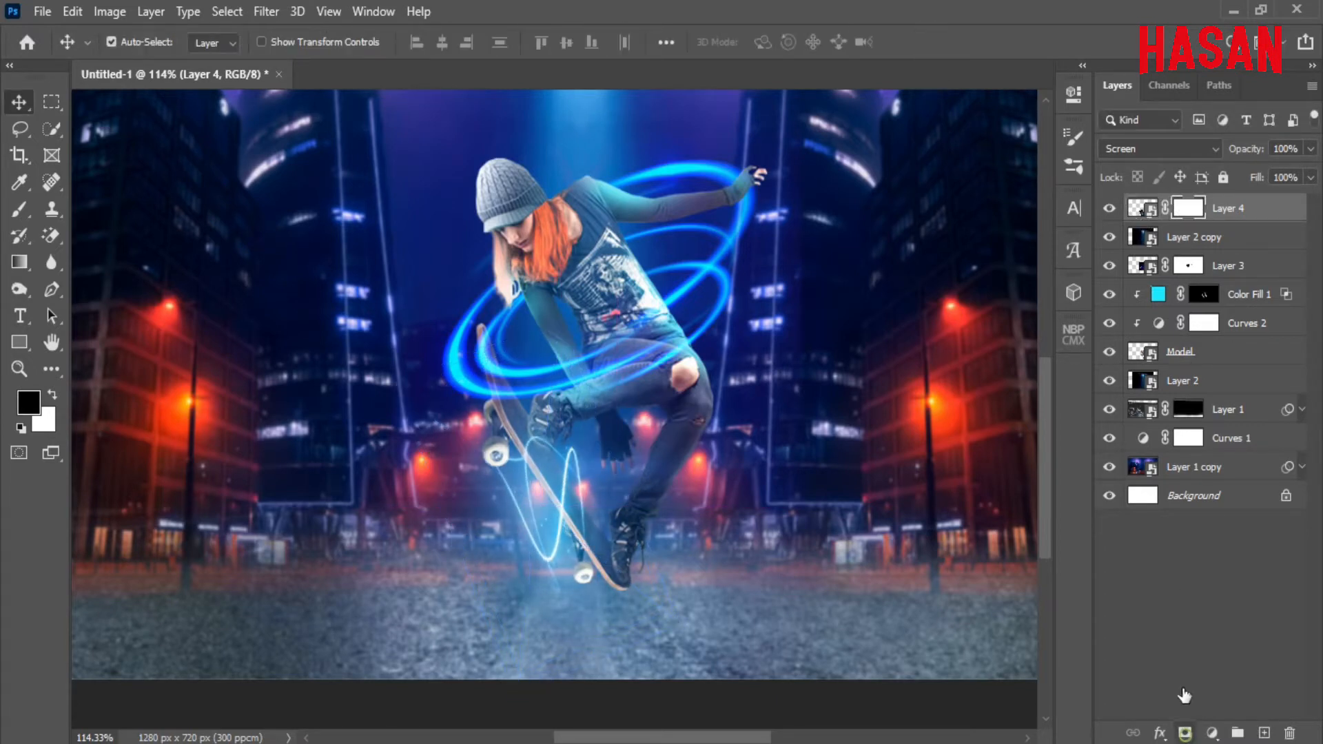
Step: Add a mask to the swirl layer, load the Model outline as a selection, and paint black where the swirl crosses the skateboard
left_click(1143, 352, "ctrl")
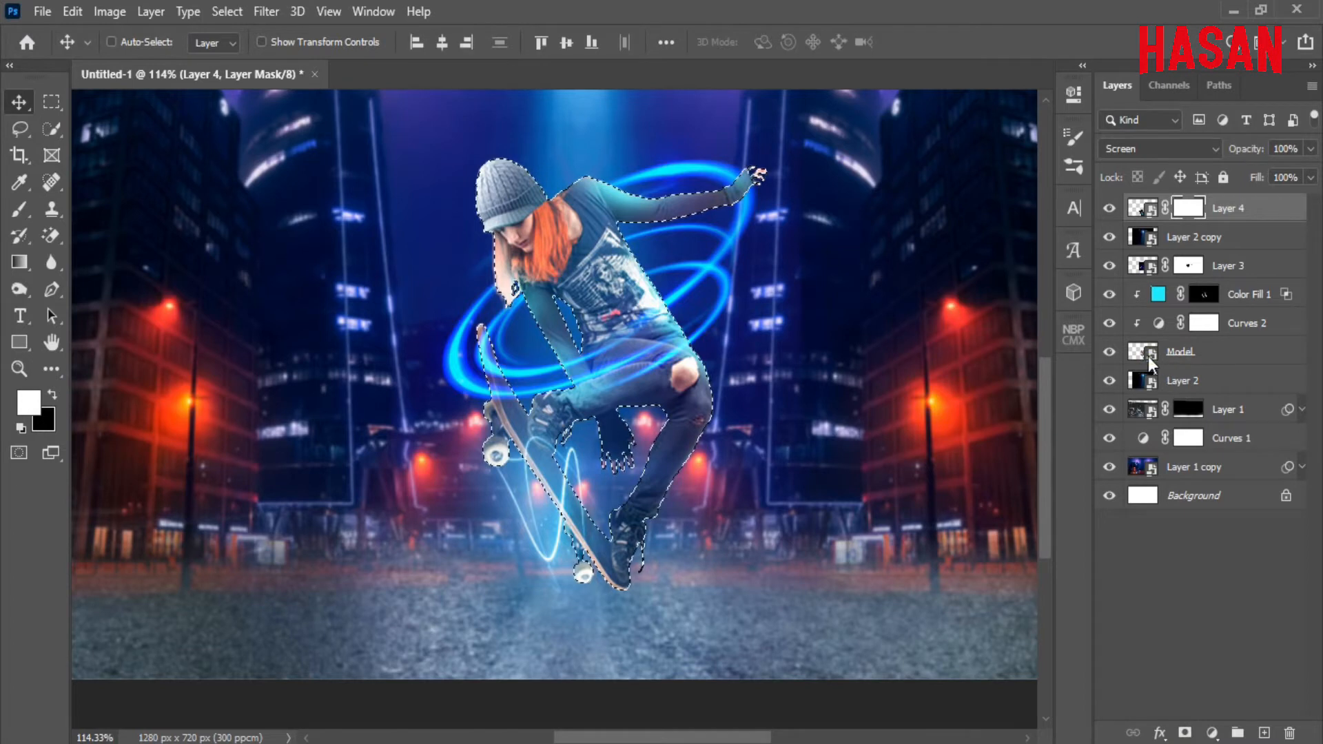
left_click(53, 396)
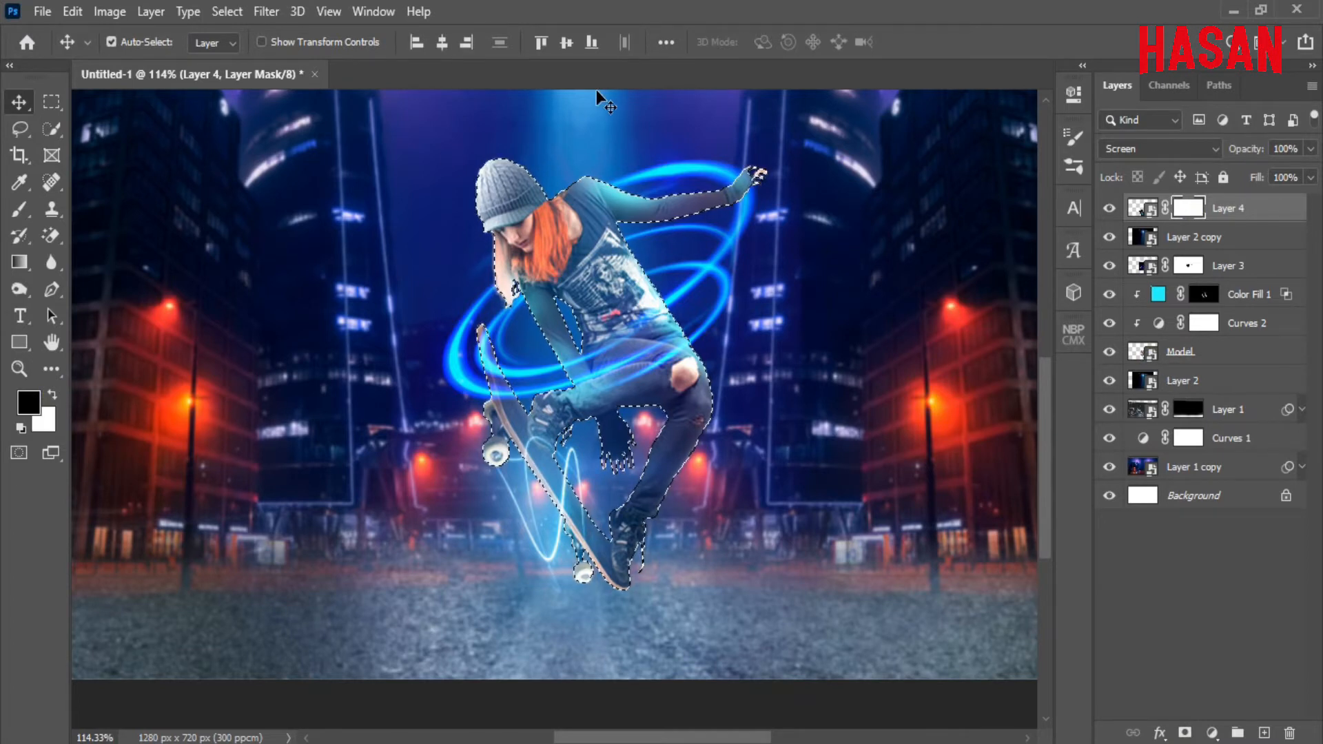
key("b")
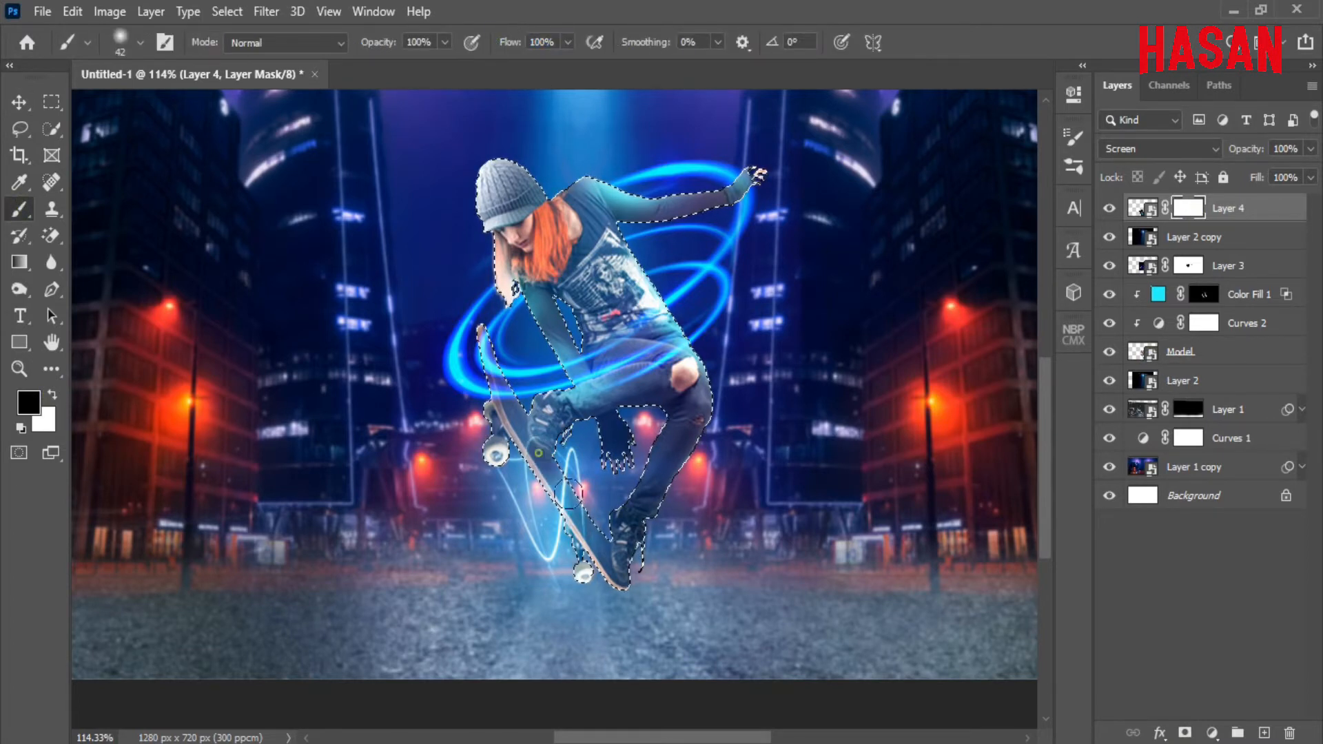
left_click_drag(557, 475, 539, 445)
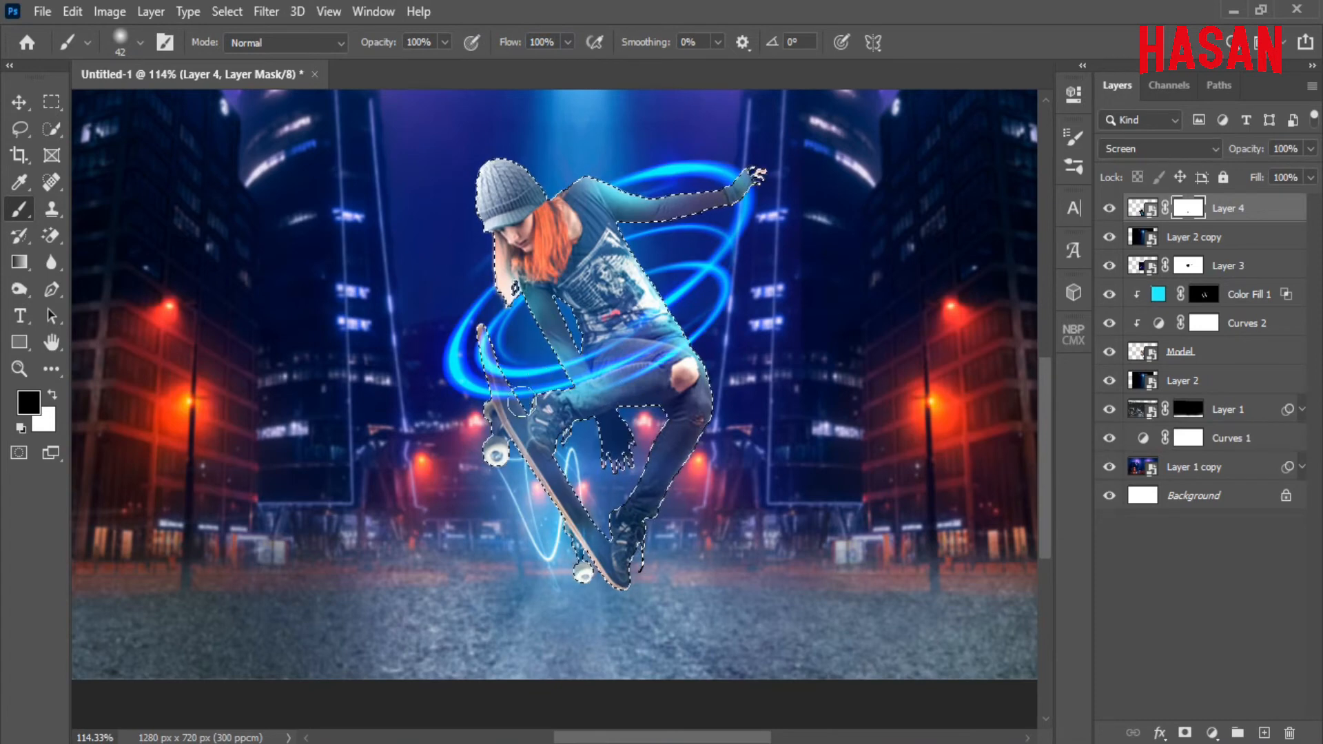
Step: Lower the brush flow to 18%, softly fade the swirl over the skateboard on its mask, and deselect the Model outline
left_click_drag(510, 42, 455, 59)
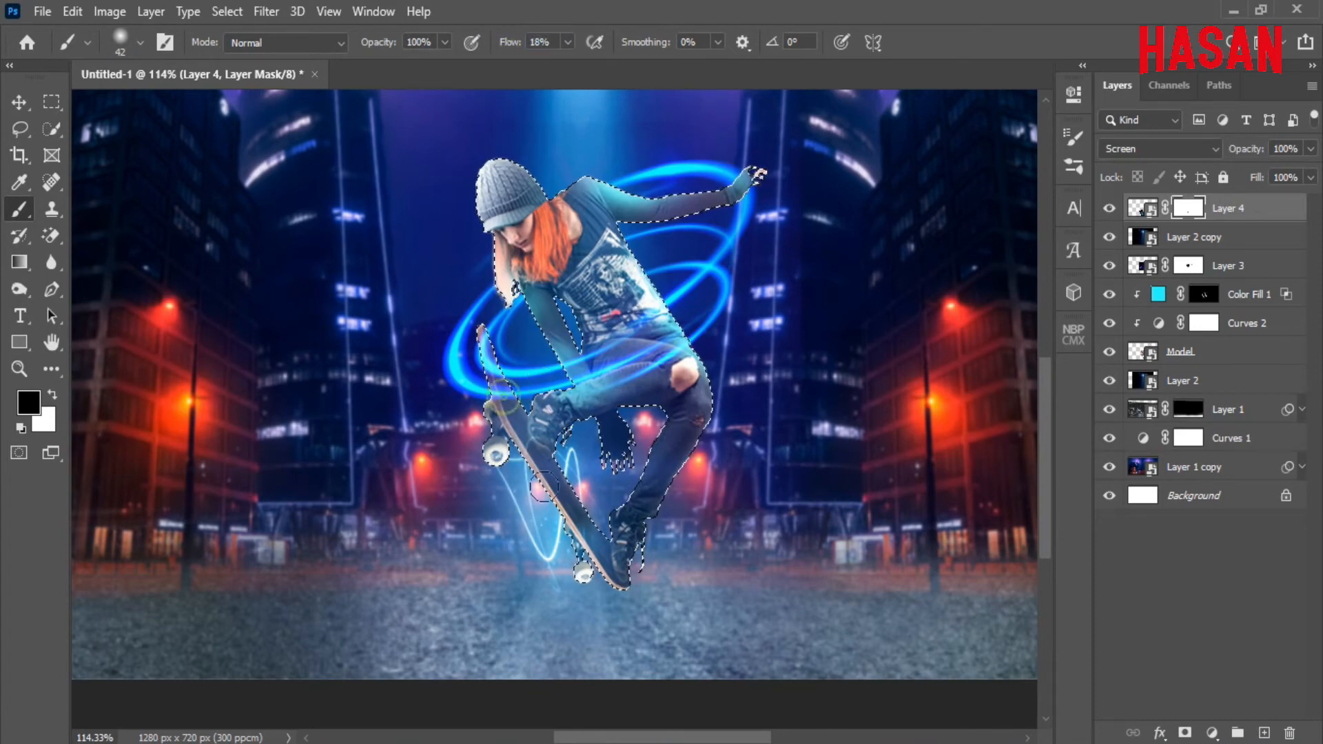
mouse_move(560, 460)
left_mouse_down()
mouse_move(590, 511)
mouse_move(620, 481)
left_mouse_up()
left_click_drag(620, 481, 682, 453)
key("ctrl+0")
left_click(226, 11)
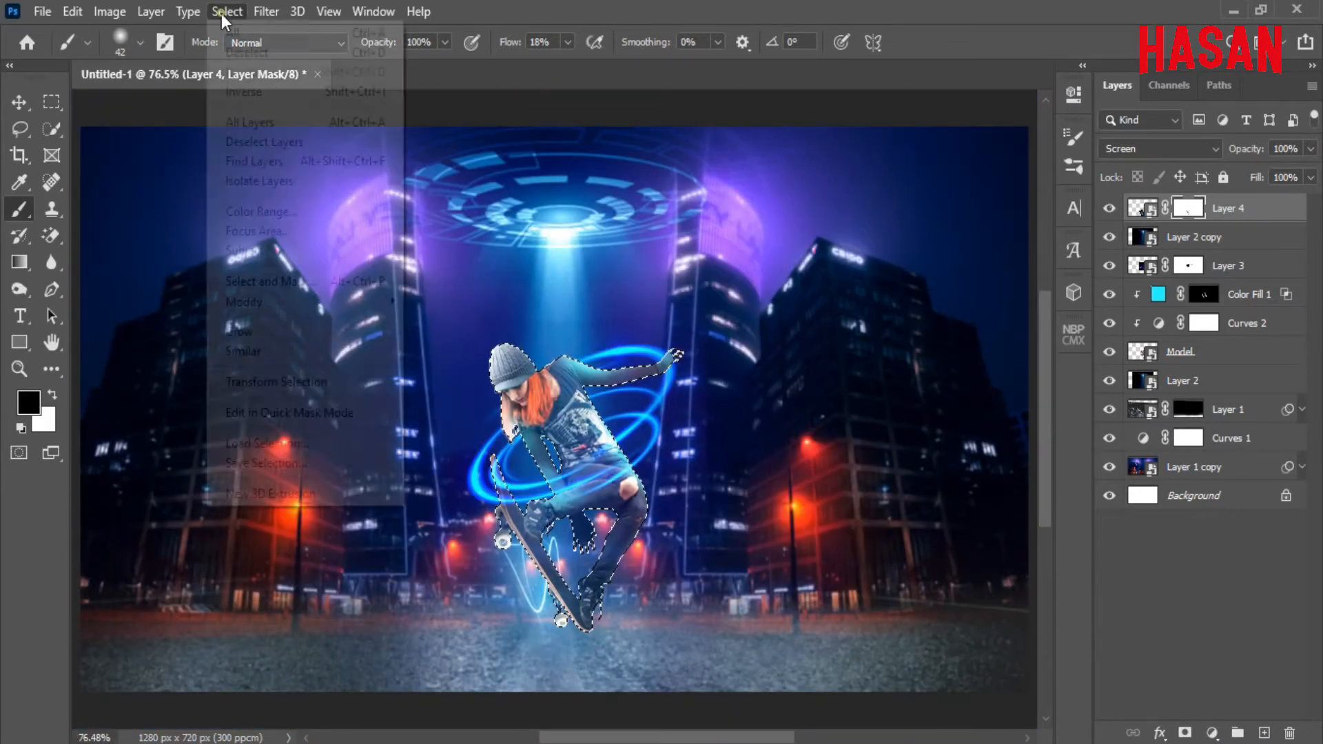
left_click(260, 53)
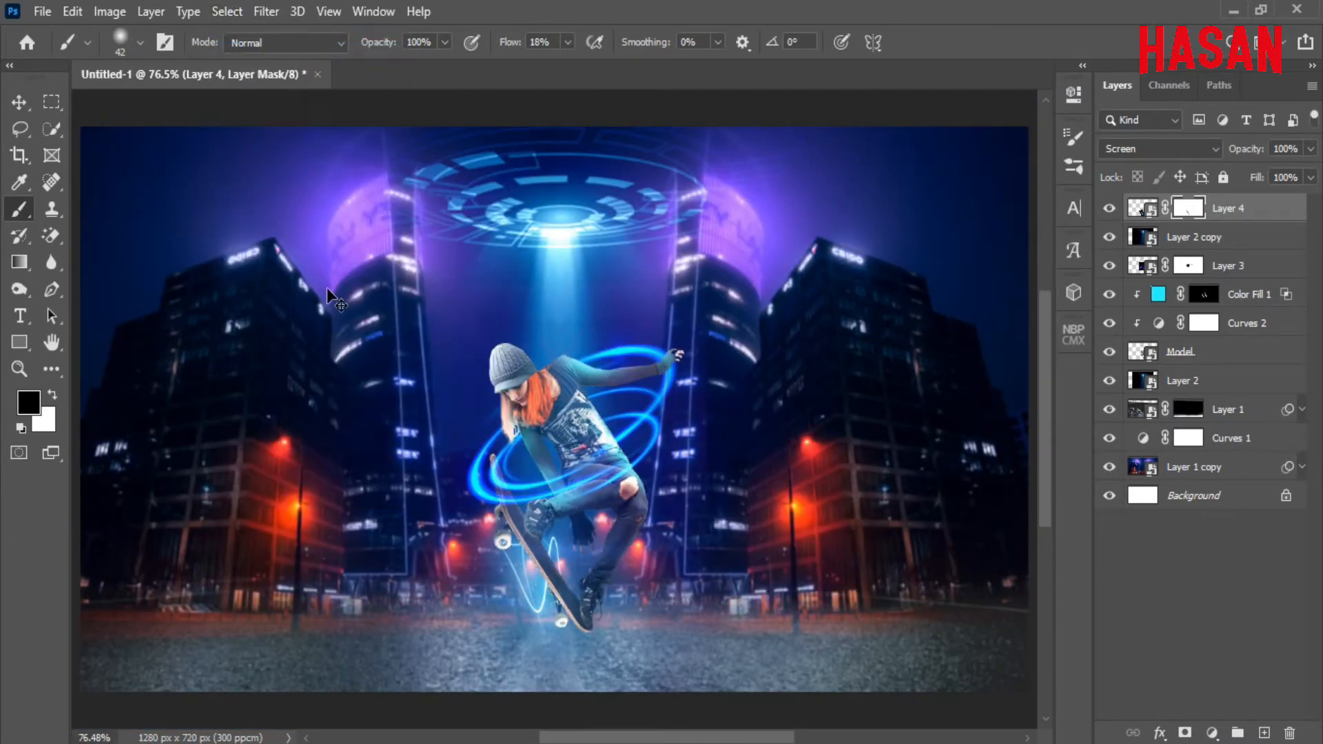
Step: Copy the balloon from red-balloon.png into the composite above the swirl layer and minimize the source image
key("v")
left_click(368, 379)
left_click(1260, 219)
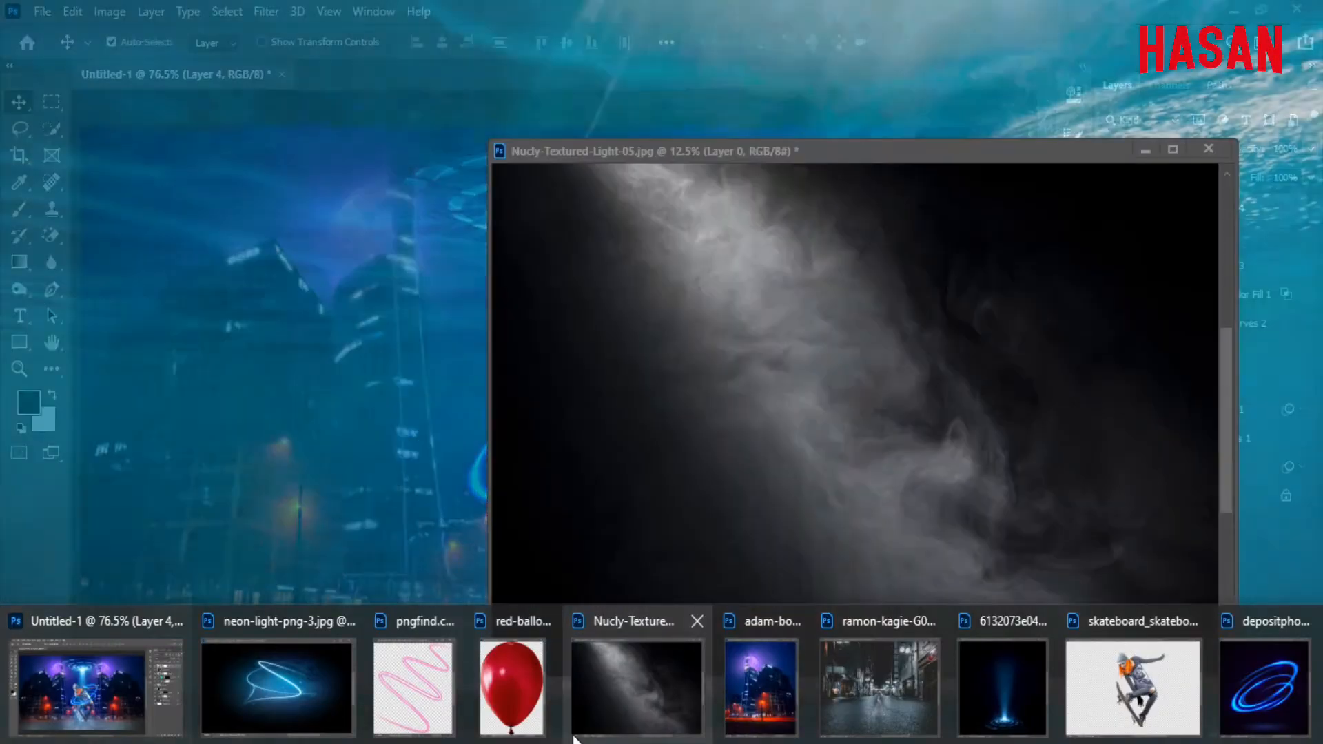
left_click(507, 685)
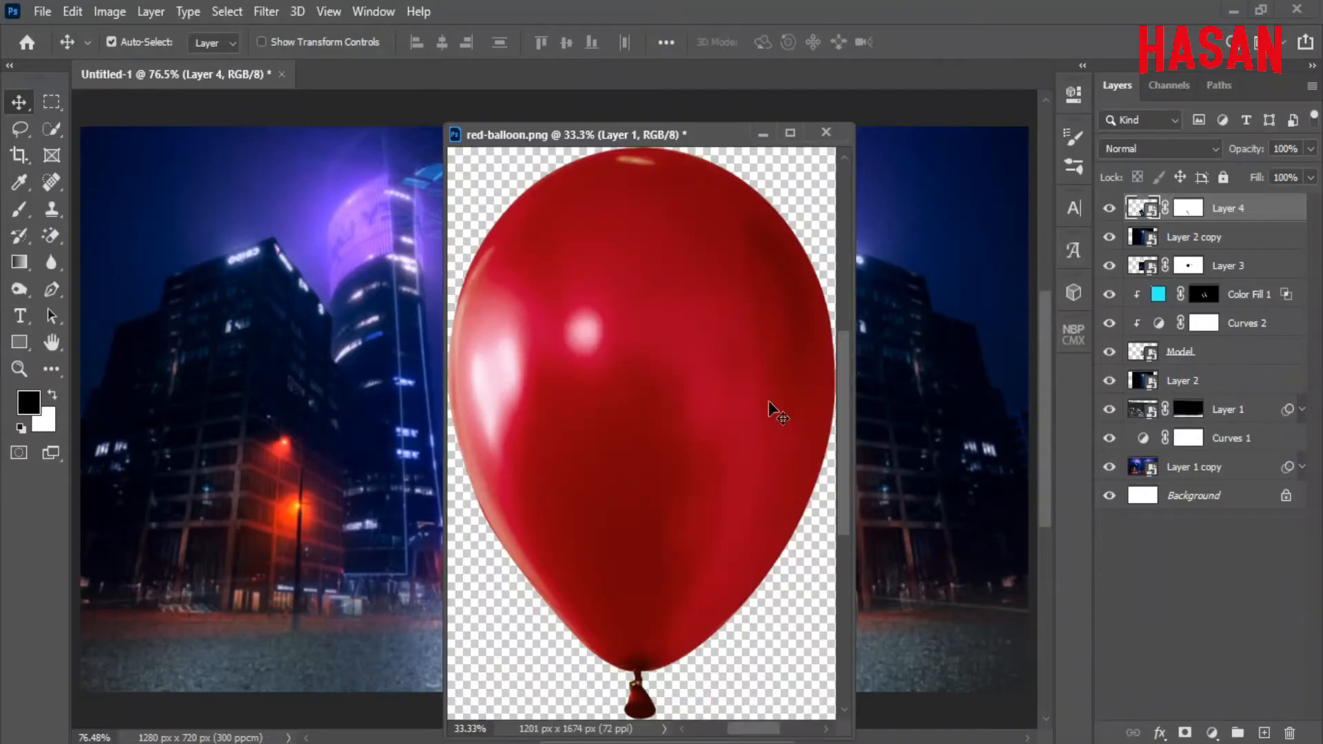
left_click_drag(834, 135, 1165, 53)
left_click_drag(1048, 249, 712, 377)
left_click(1253, 50)
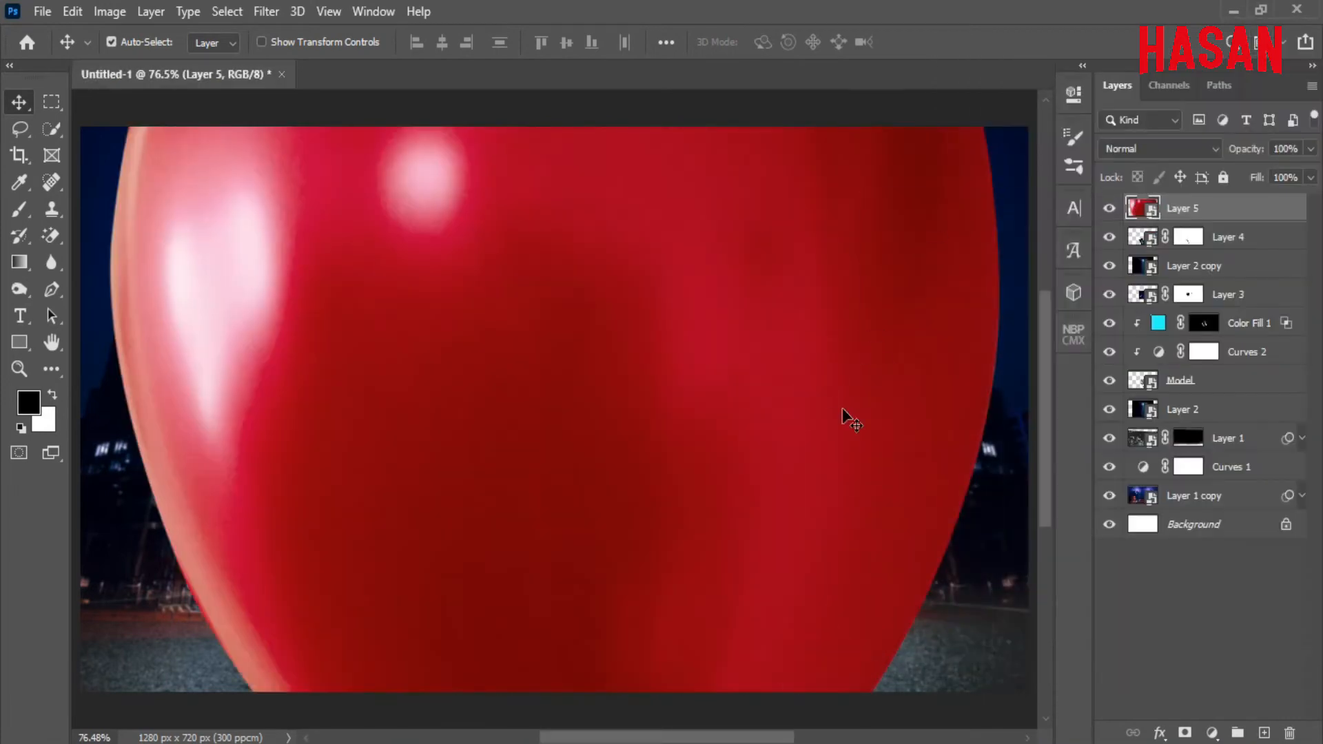
Step: Scale the red balloon to 0.52%, flip it horizontally, and place it over the left building's upper part
key("ctrl+t")
left_click_drag(1000, 410, 675, 421)
left_click_drag(543, 392, 235, 325)
left_click_drag(368, 350, 233, 311)
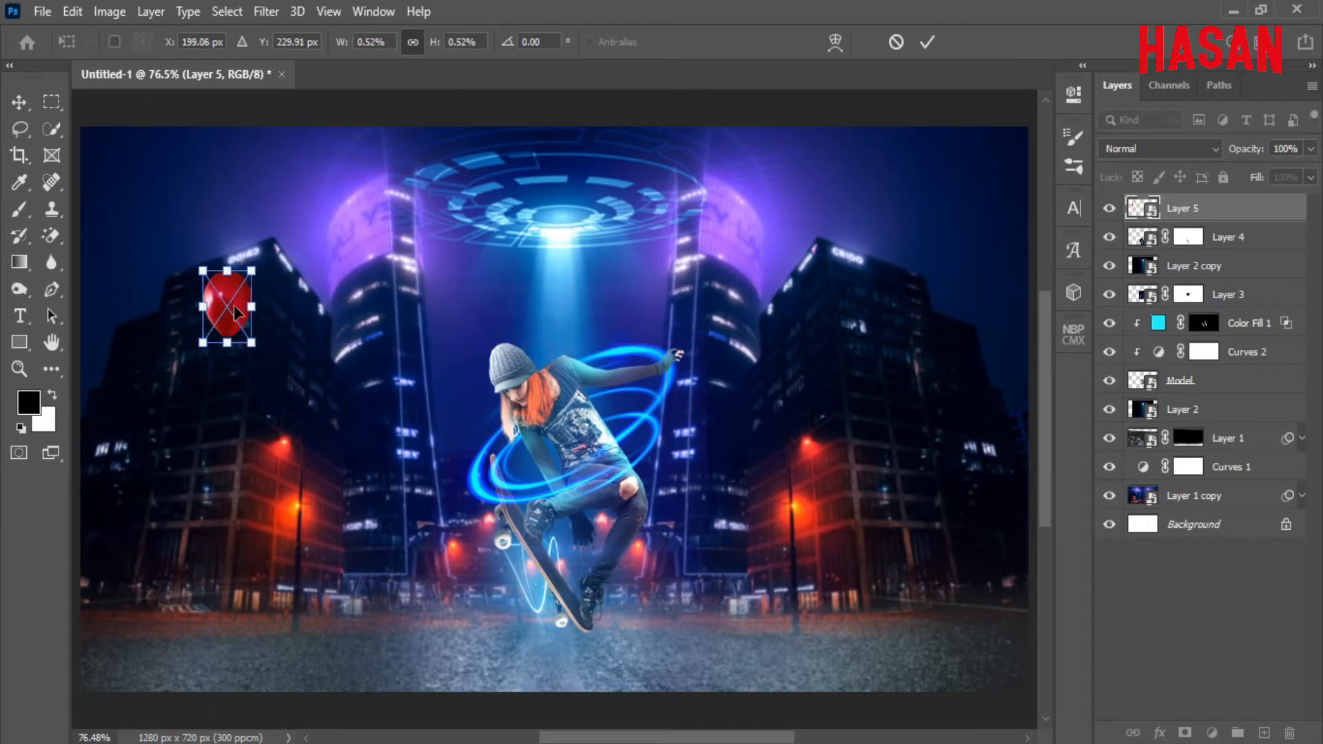
right_click(234, 310)
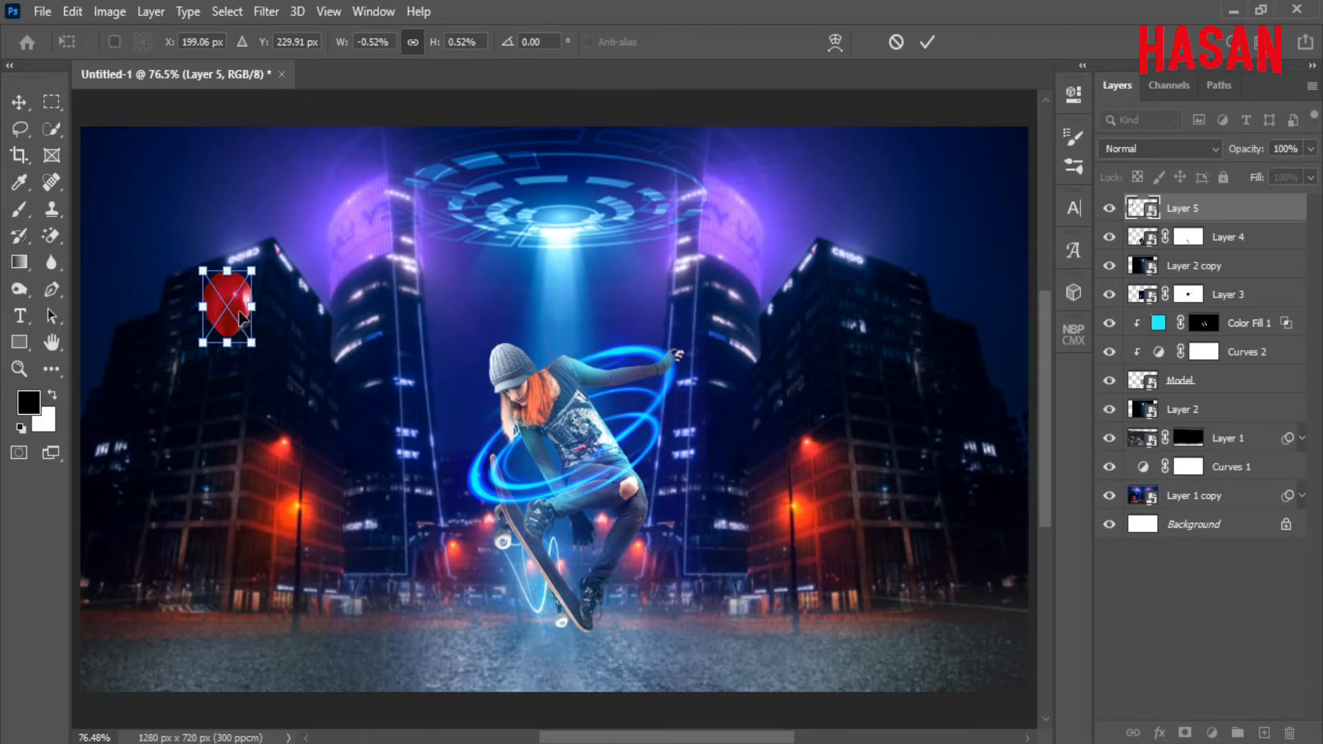
left_click(928, 42)
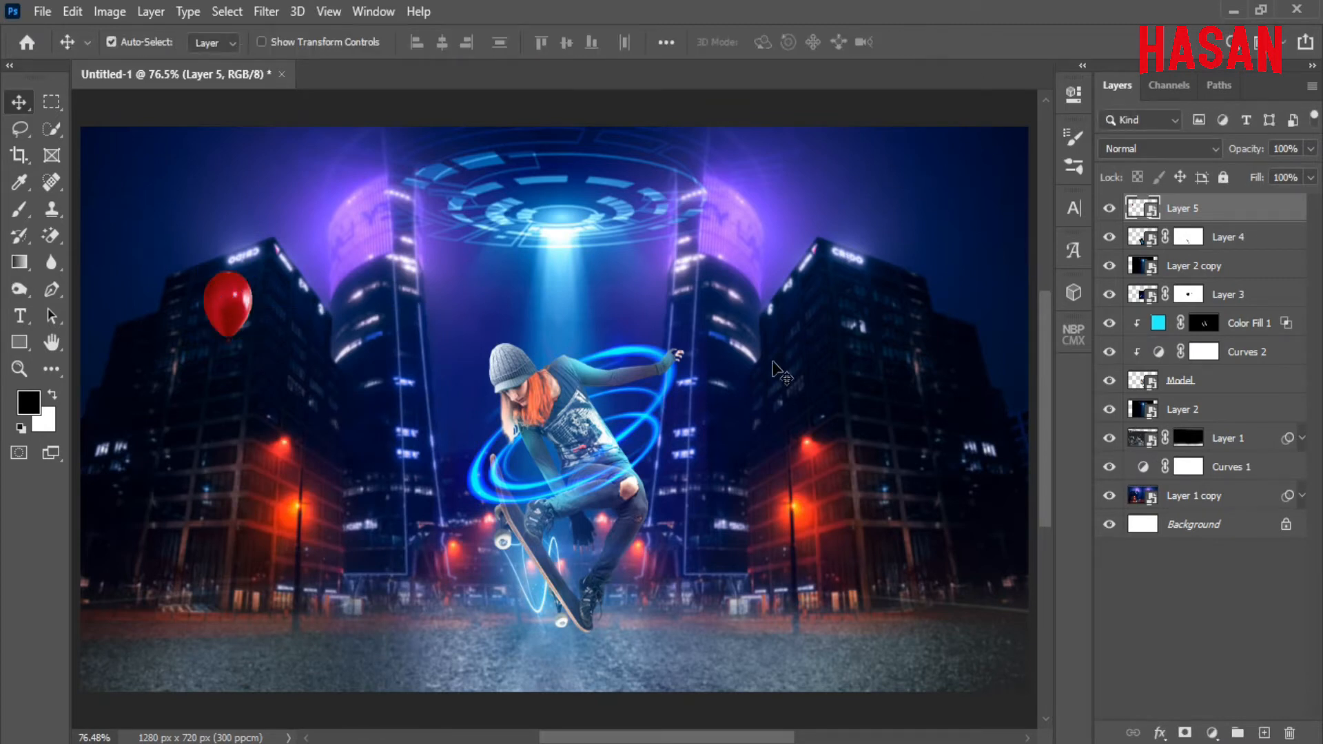
Step: Duplicate the red balloon layer
right_click(1243, 220)
left_click(1061, 62)
left_click(817, 201)
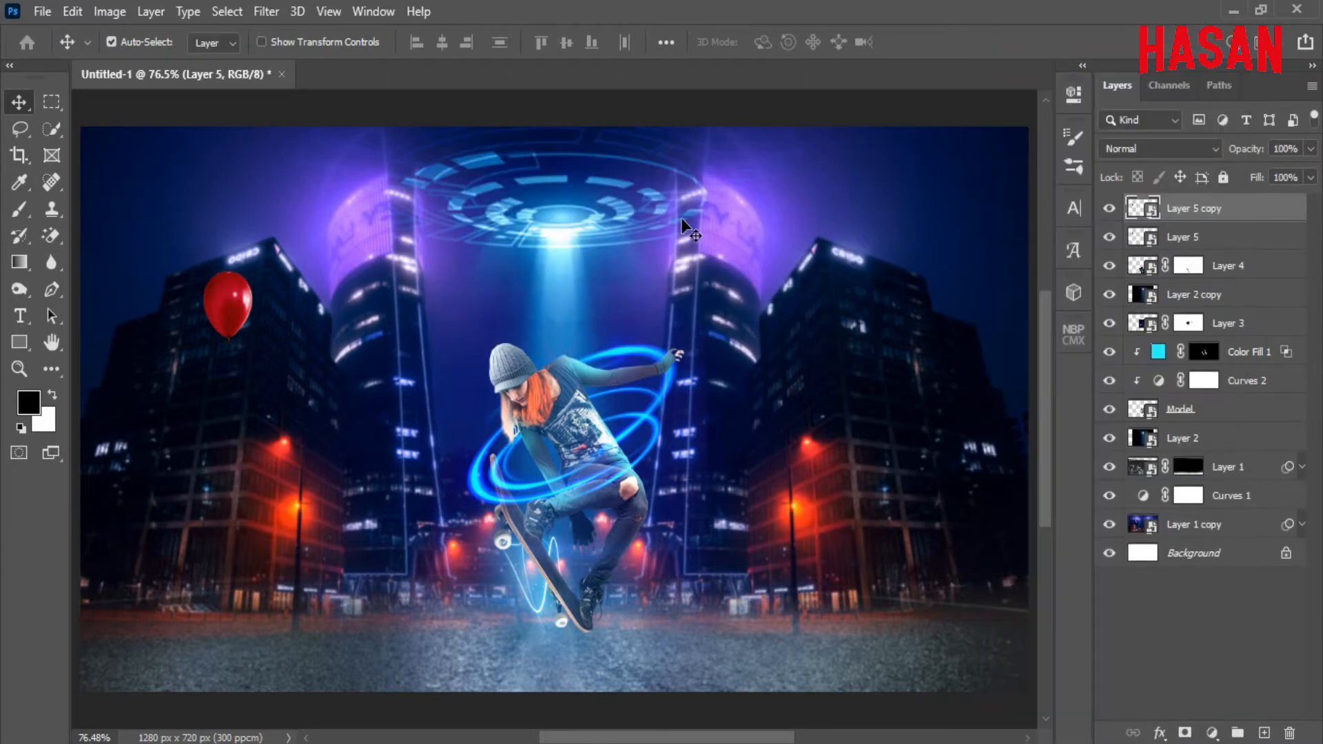
Step: Enlarge the duplicated red balloon and place it in front of the left building's base, near the image's left edge
key("ctrl+t")
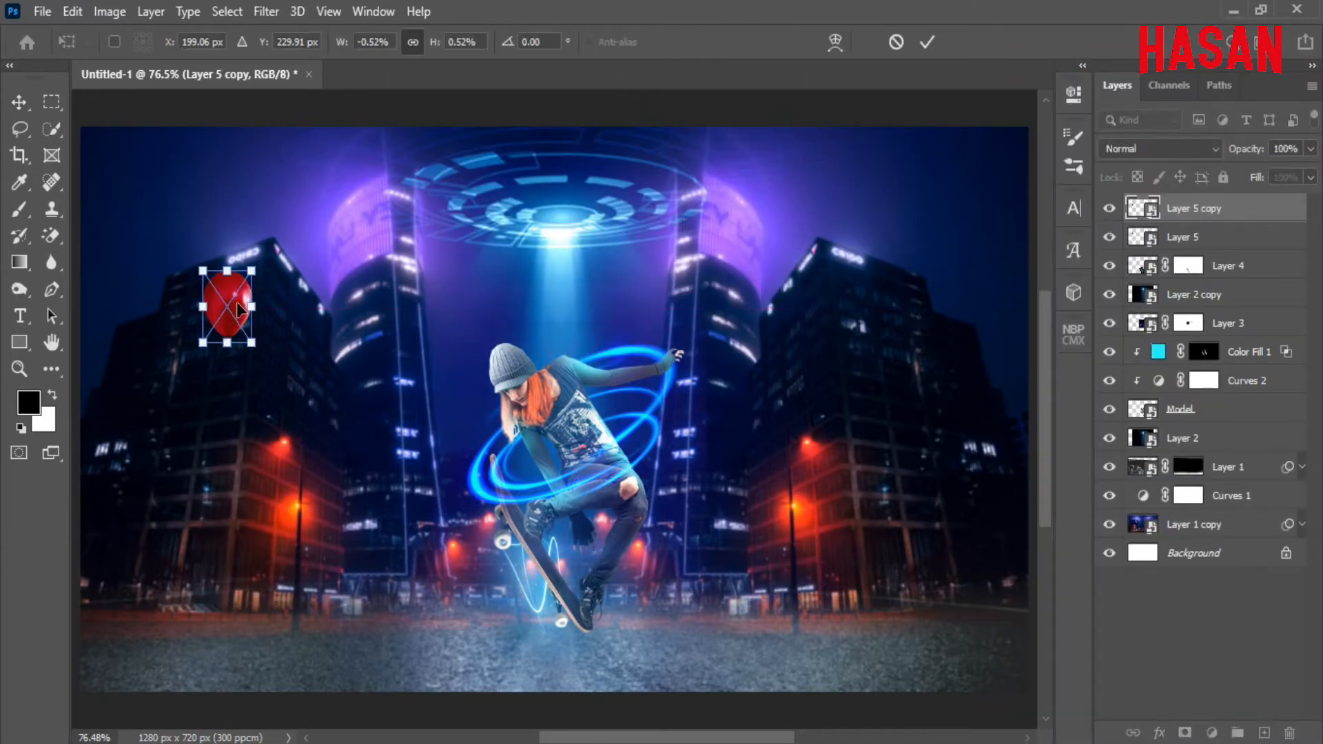
left_click_drag(237, 301, 183, 539)
left_click(928, 42)
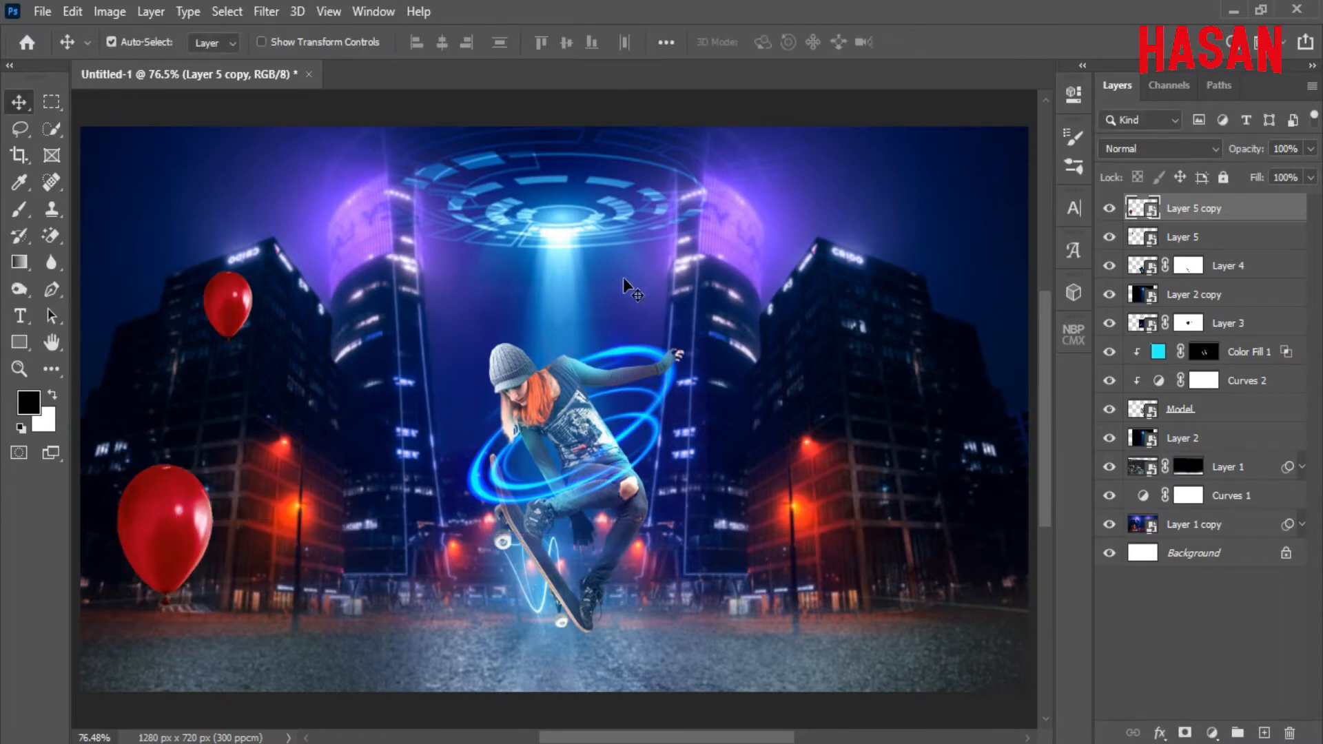
Step: Duplicate the large balloon, scale the copy to 1.28%, and place it near the image's lower right edge
right_click(1200, 215)
left_click(1055, 52)
left_click(814, 196)
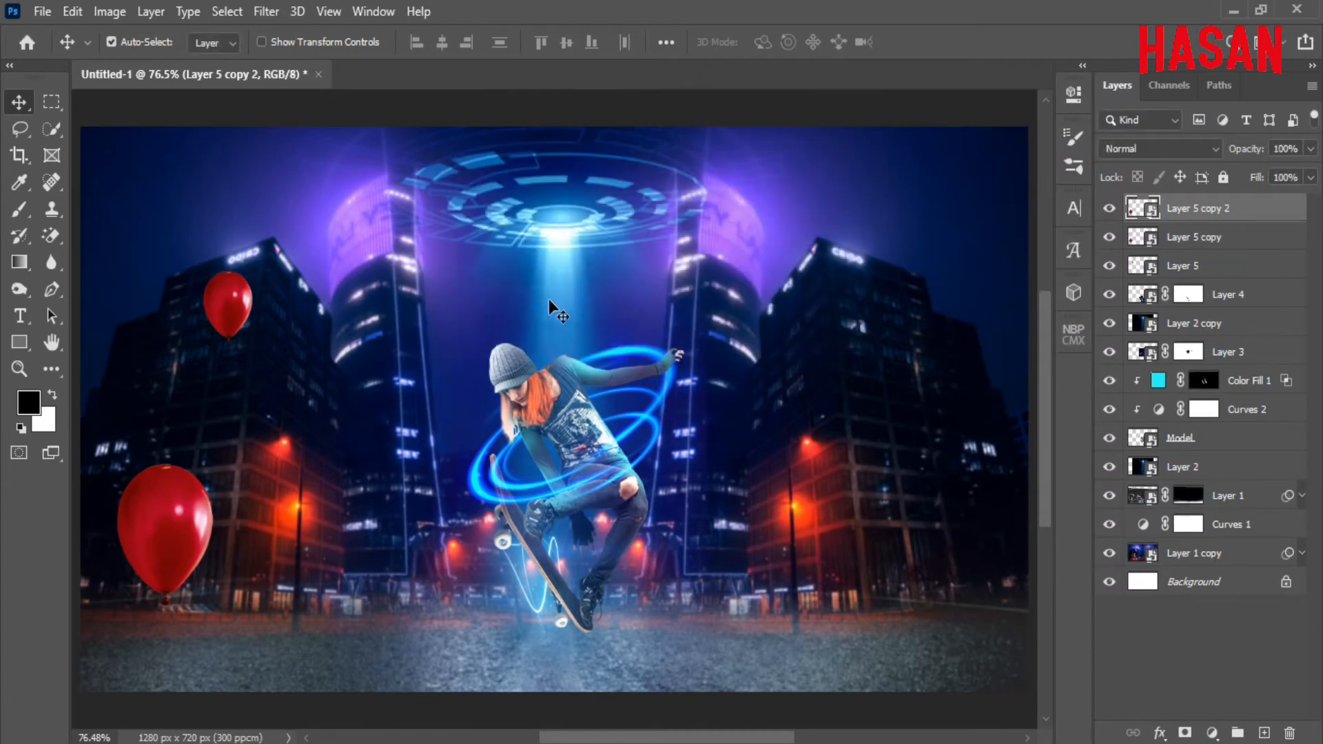
key("ctrl+t")
left_click_drag(204, 518, 966, 535)
left_click_drag(933, 530, 969, 526)
left_click(929, 44)
Step: Duplicate the large right balloon, shrink the copy to 0.52%, flip it horizontally, and place it partly cropped at the upper right edge
right_click(1202, 208)
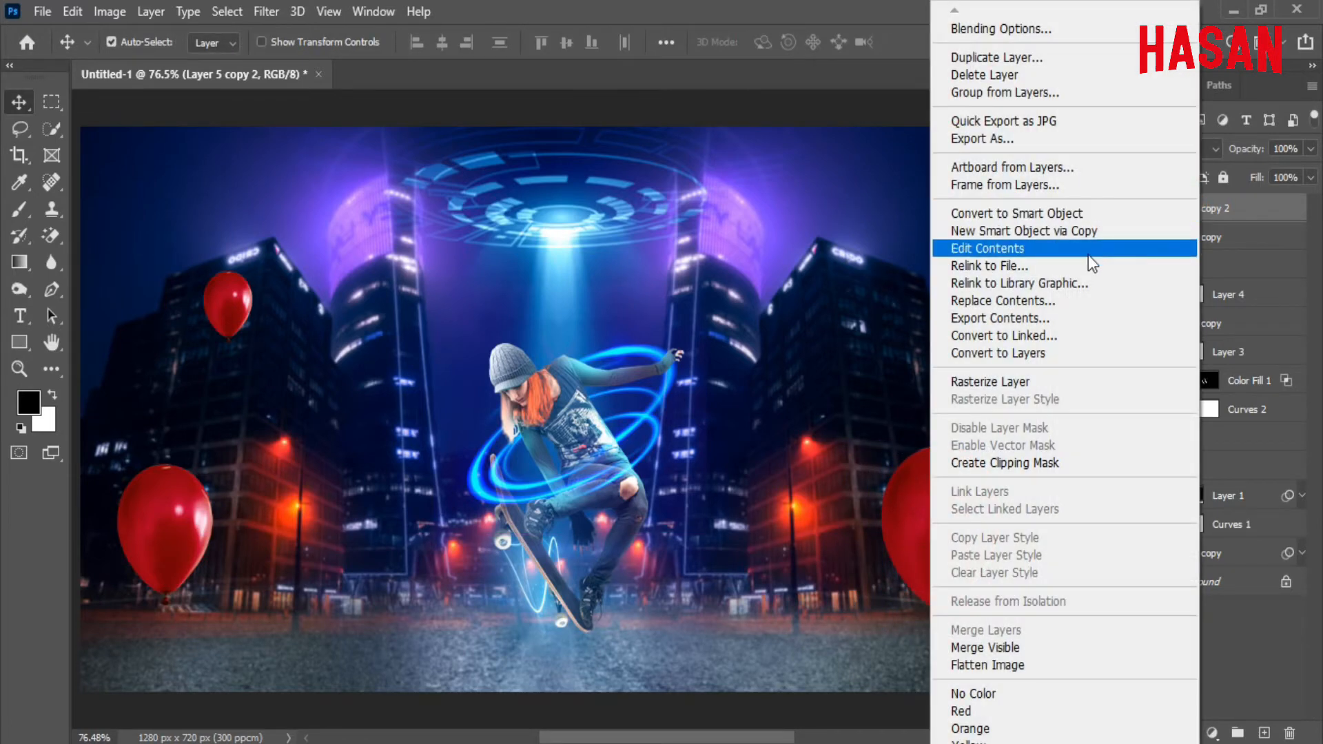
left_click(1013, 59)
key("Return")
key("ctrl+t")
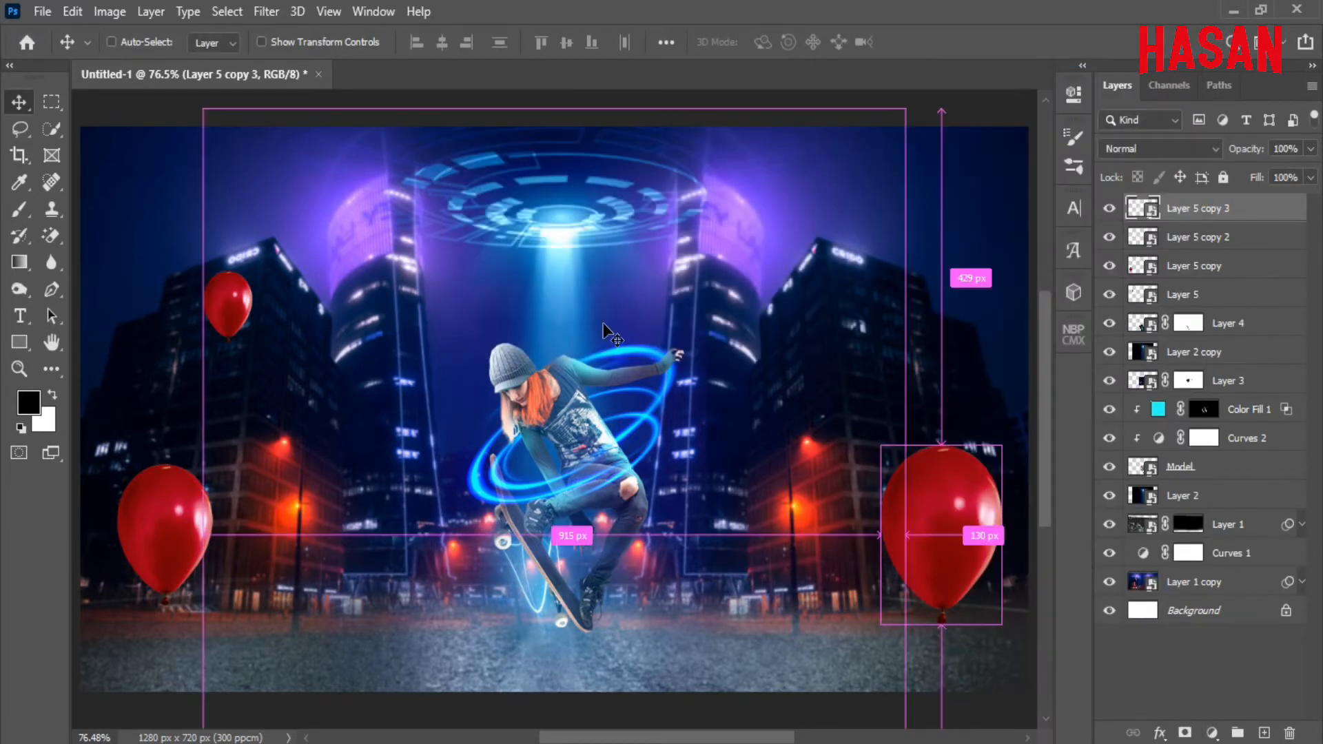
left_click_drag(976, 506, 963, 151)
right_click(956, 143)
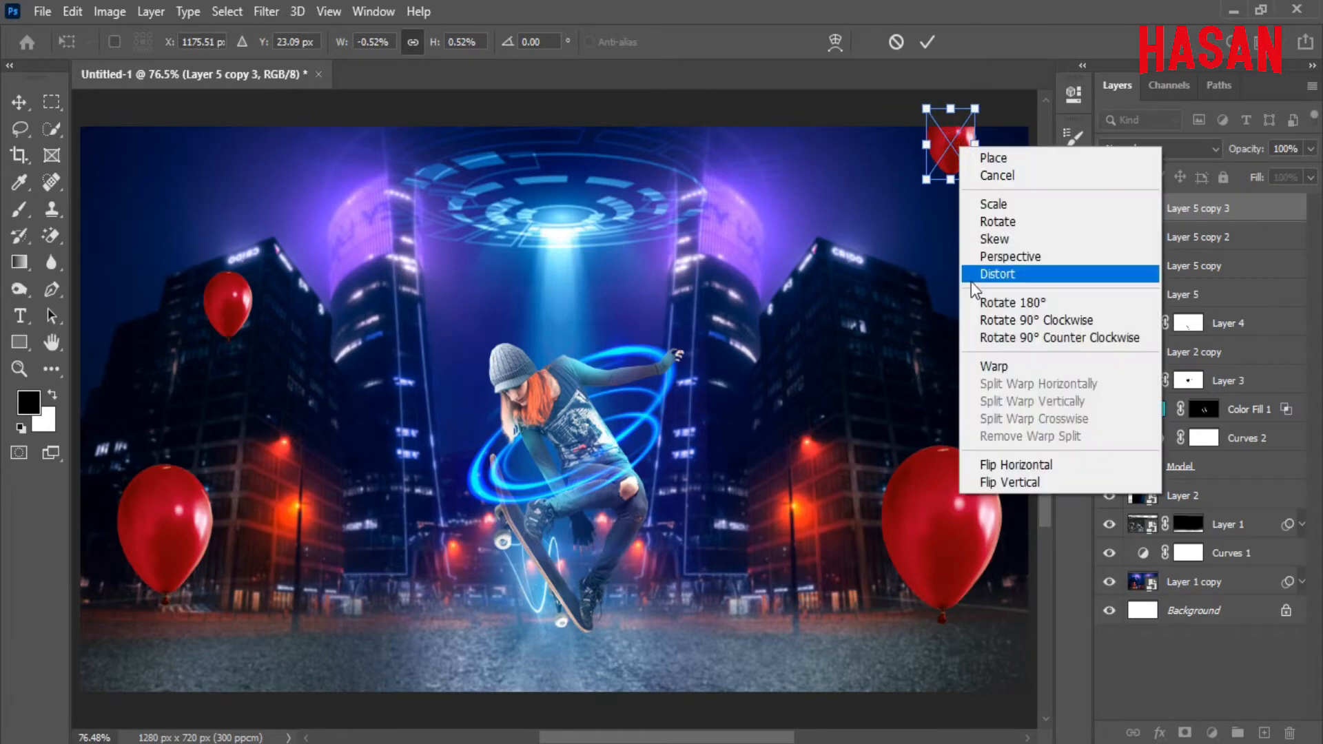
left_click(1025, 465)
left_click(929, 43)
Step: Flip the large balloon near the image's lower right edge horizontally
left_click(958, 514)
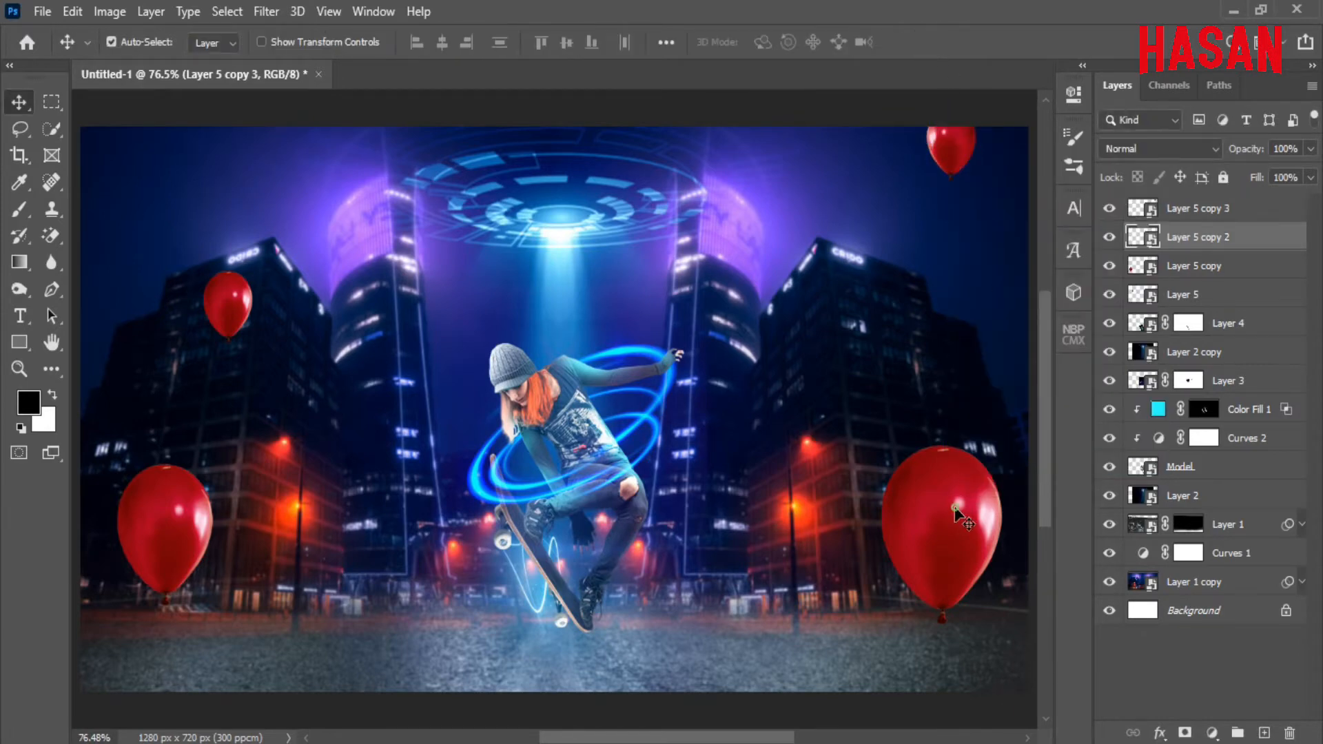
key("ctrl+t")
right_click(965, 526)
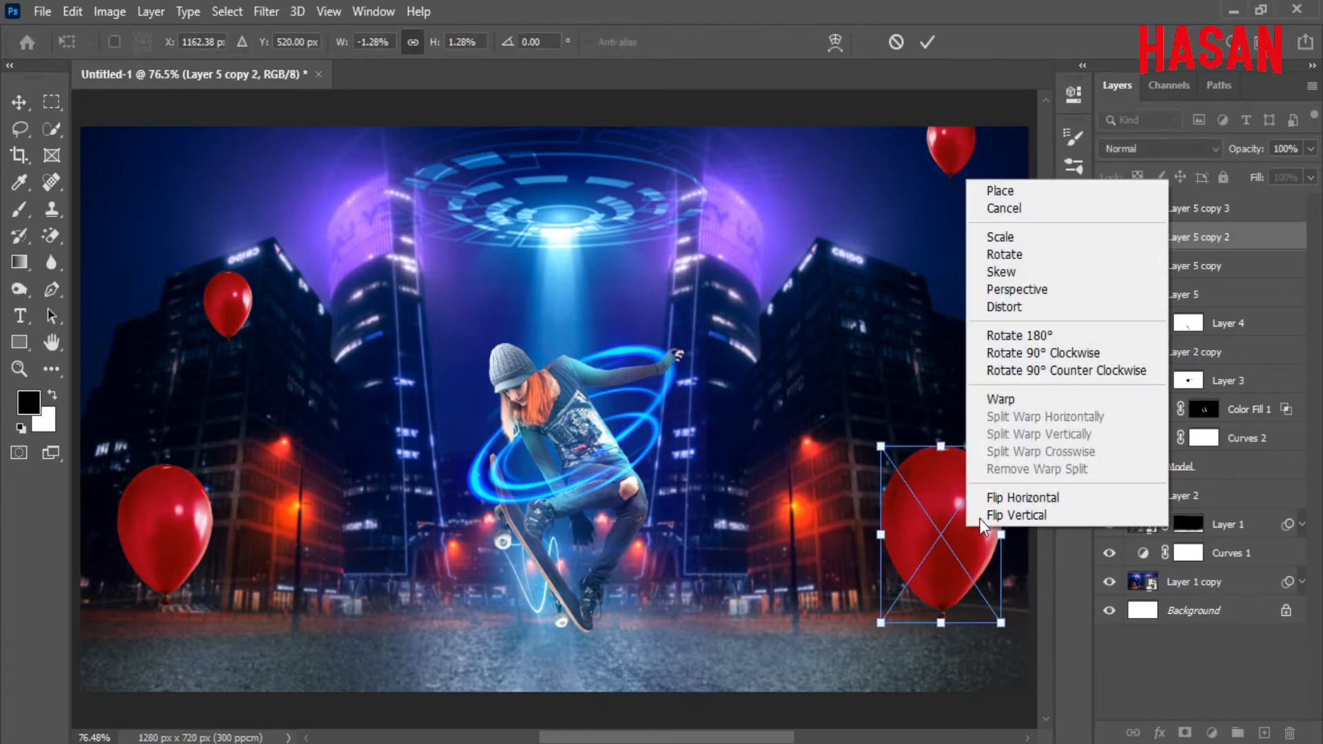
left_click(1027, 498)
left_click(928, 43)
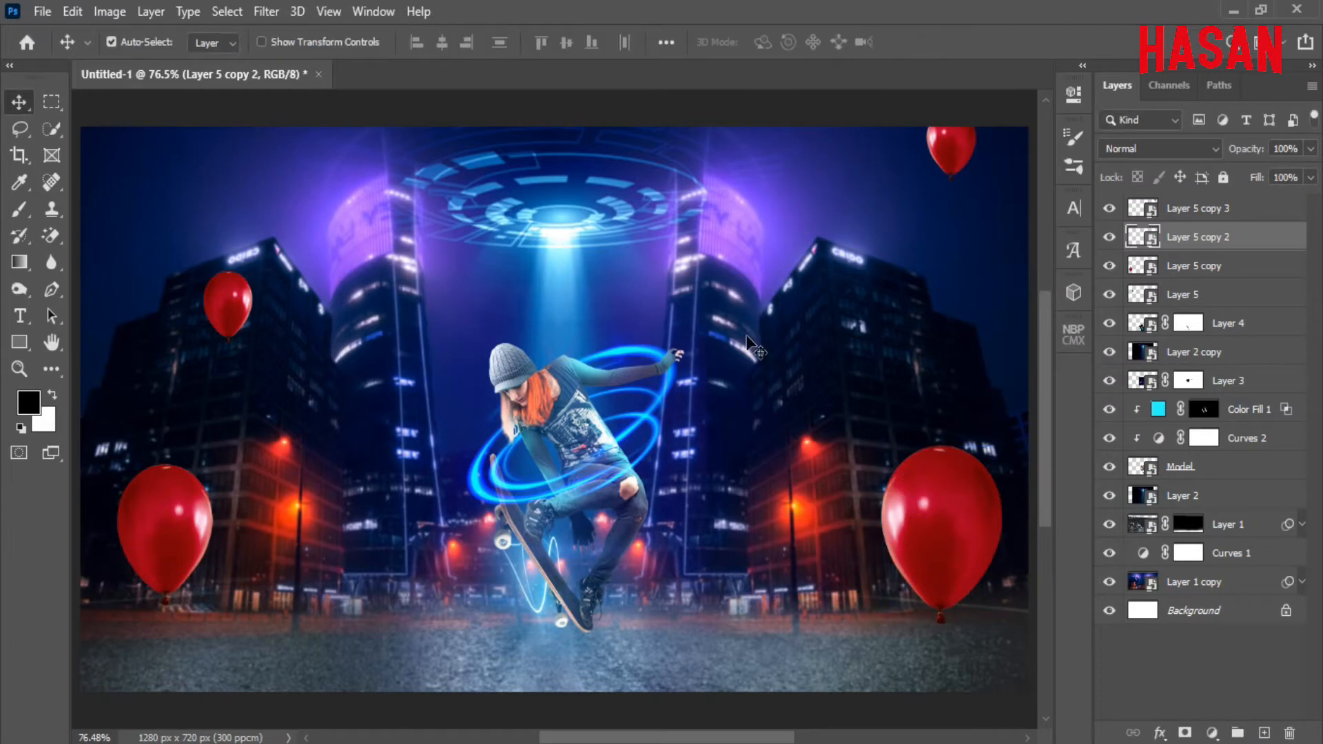
Step: Apply a Gaussian Blur with a 1.0 pixel radius to the small balloon in the image's upper right corner
left_click(1233, 209)
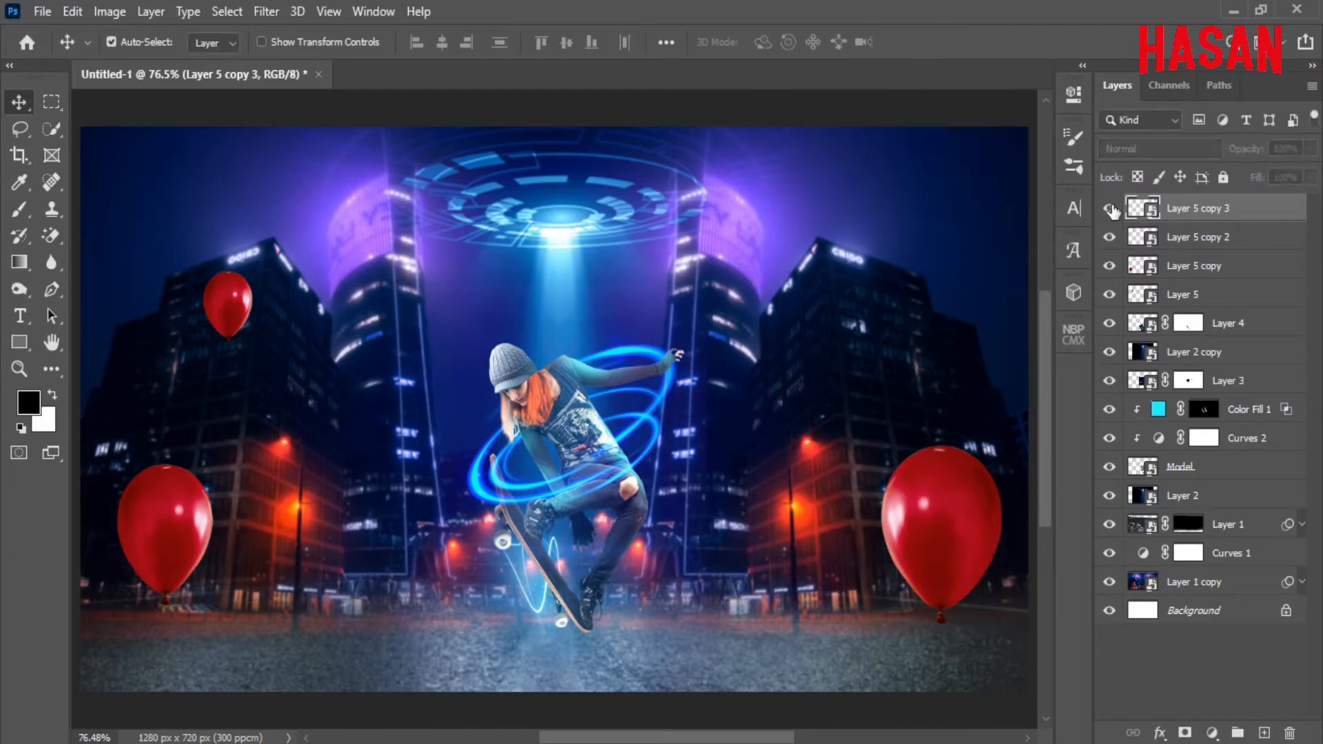
left_click(266, 11)
mouse_move(469, 262)
left_click(555, 320)
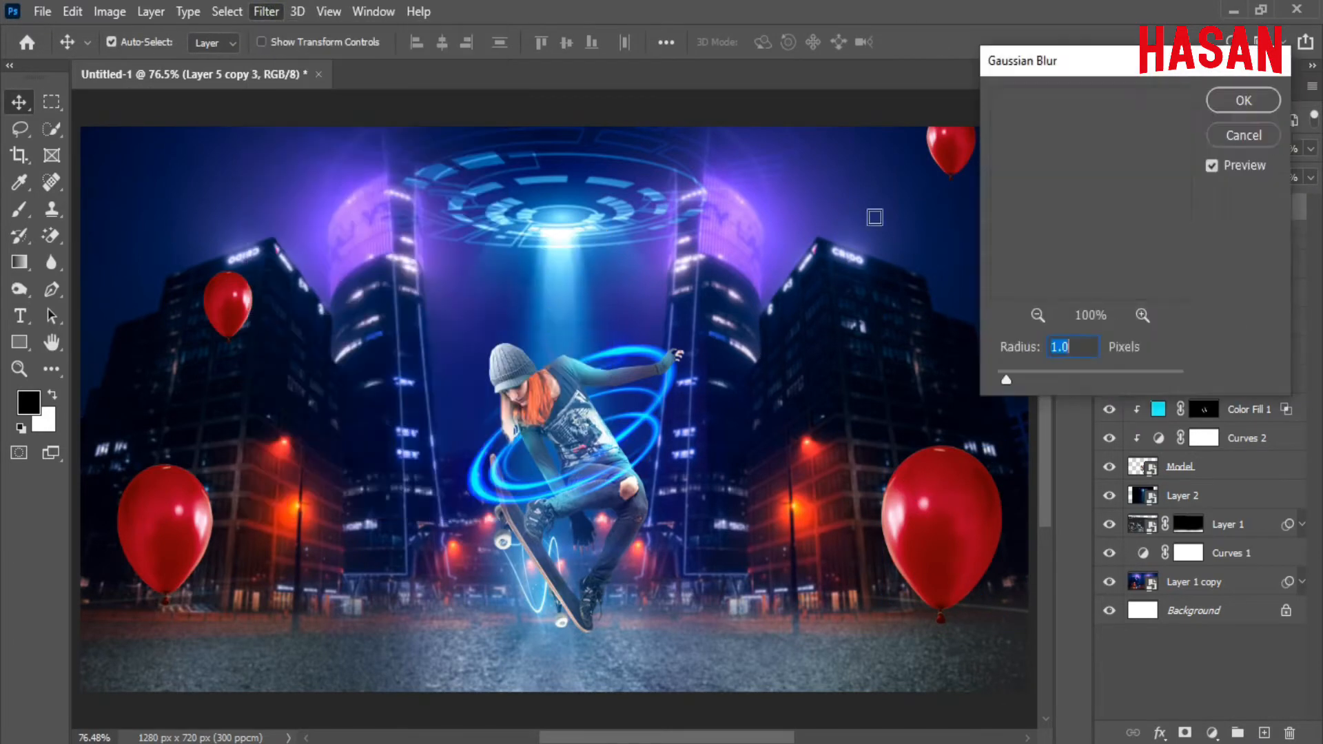
left_click_drag(1115, 65, 561, 142)
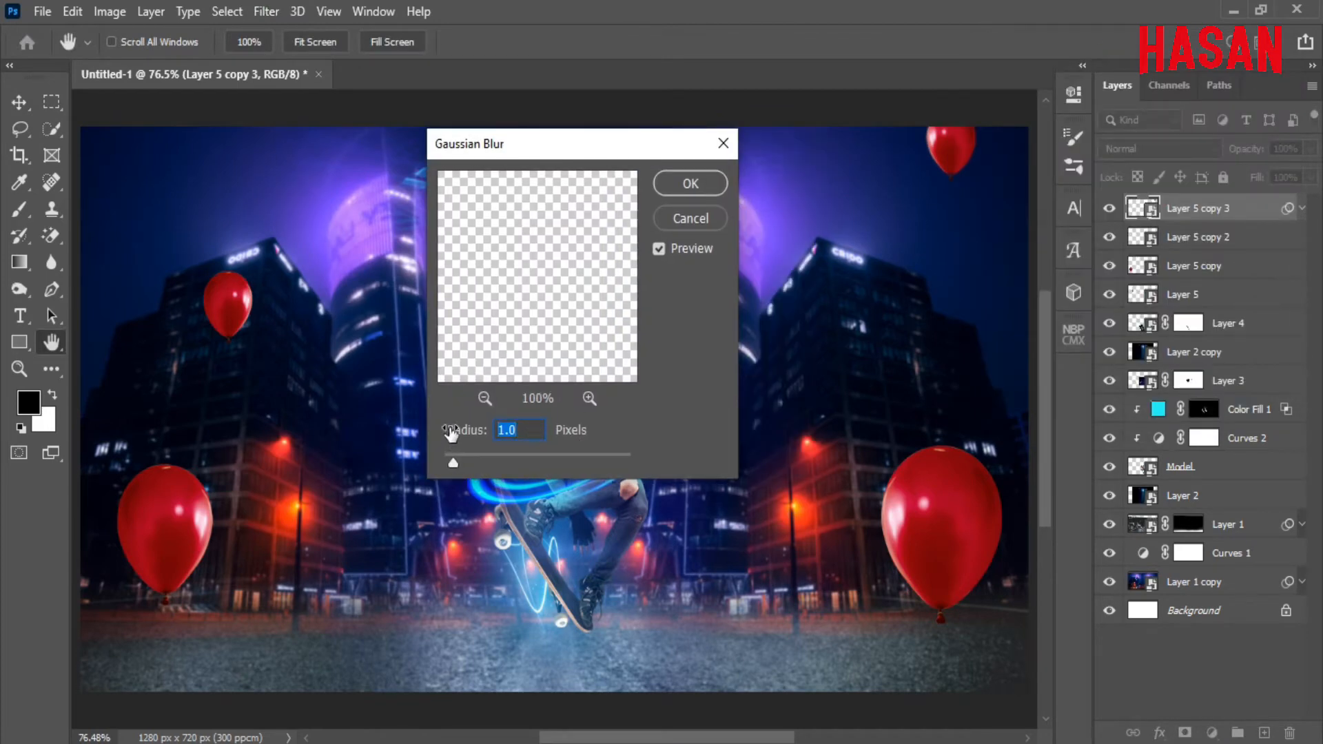
key("Return")
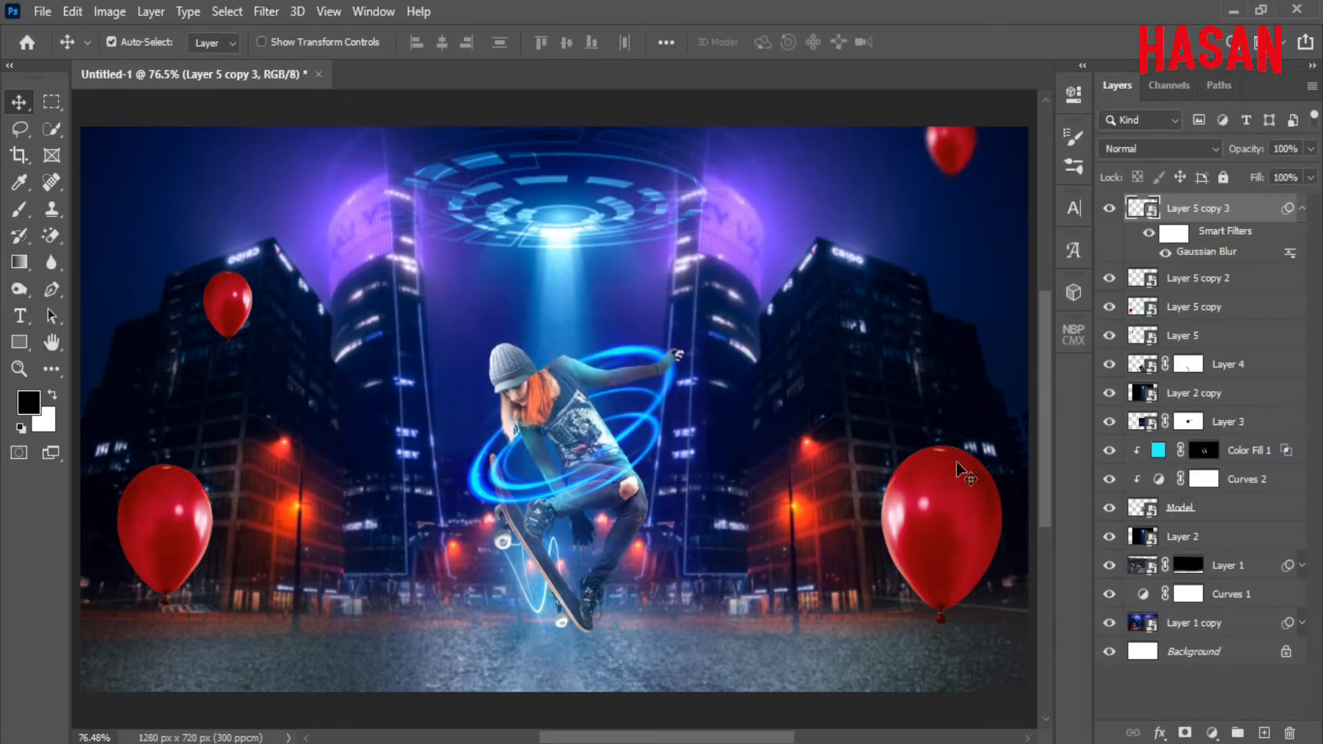
Step: Apply a Gaussian Blur with a 2 pixel radius to the large balloon on the image's right side
left_click(971, 472)
left_click(1300, 211)
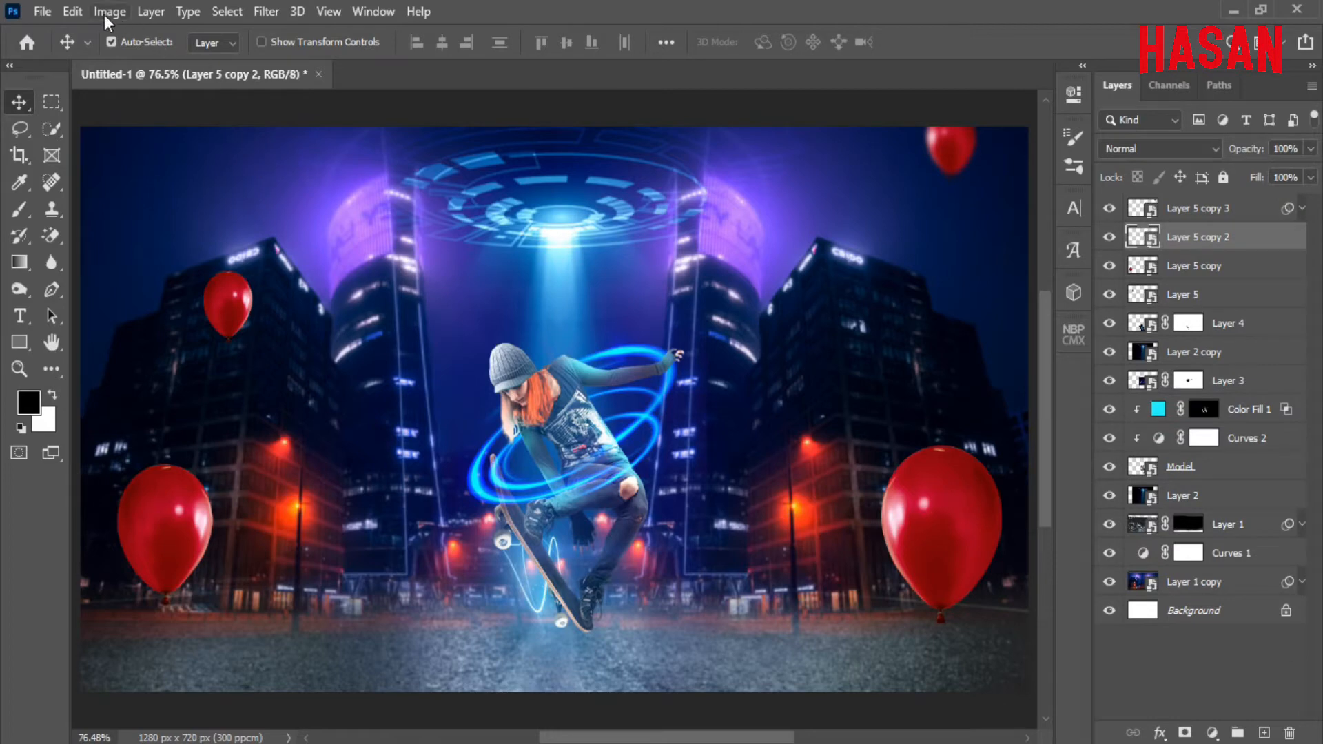
left_click(266, 13)
mouse_move(404, 245)
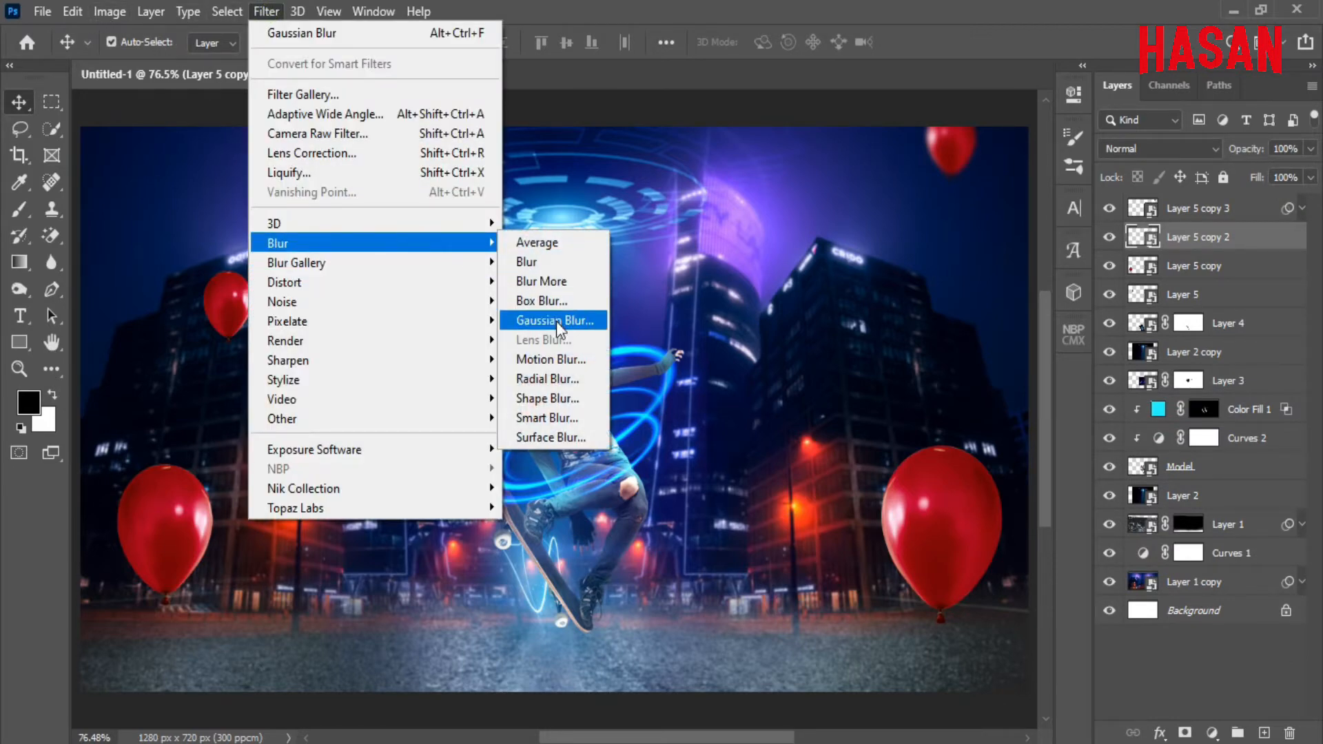
left_click(558, 325)
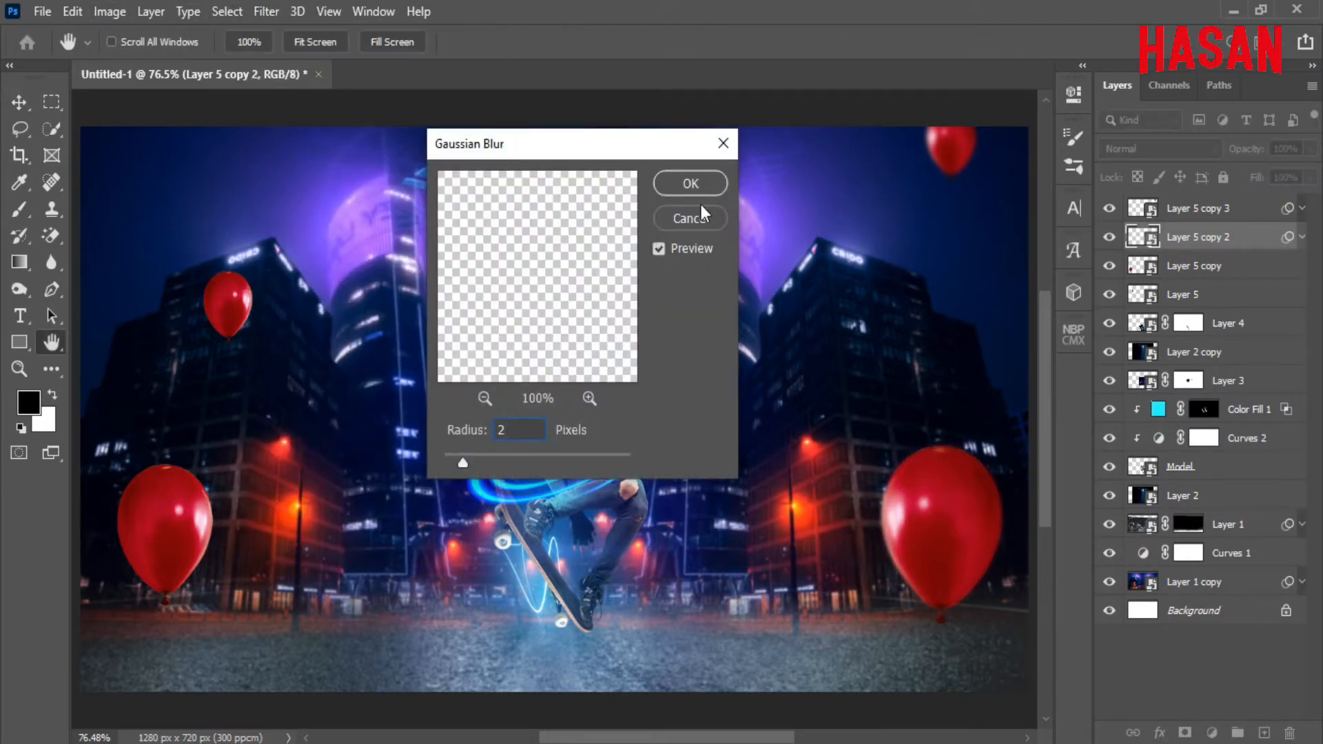
left_click(690, 183)
Step: Apply a Gaussian Blur with a 2 pixel radius to the large balloon on the image's left side
left_click(1240, 307)
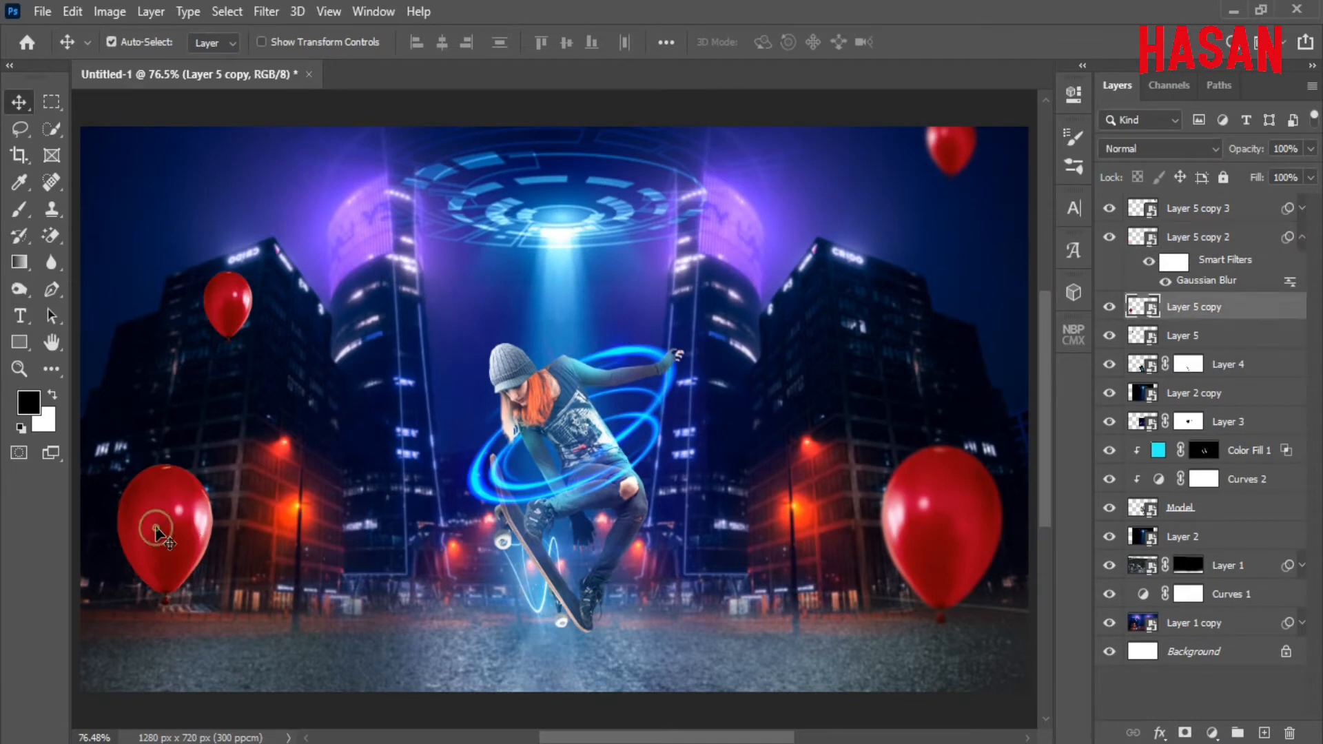
left_click(266, 12)
mouse_move(323, 245)
left_click(555, 321)
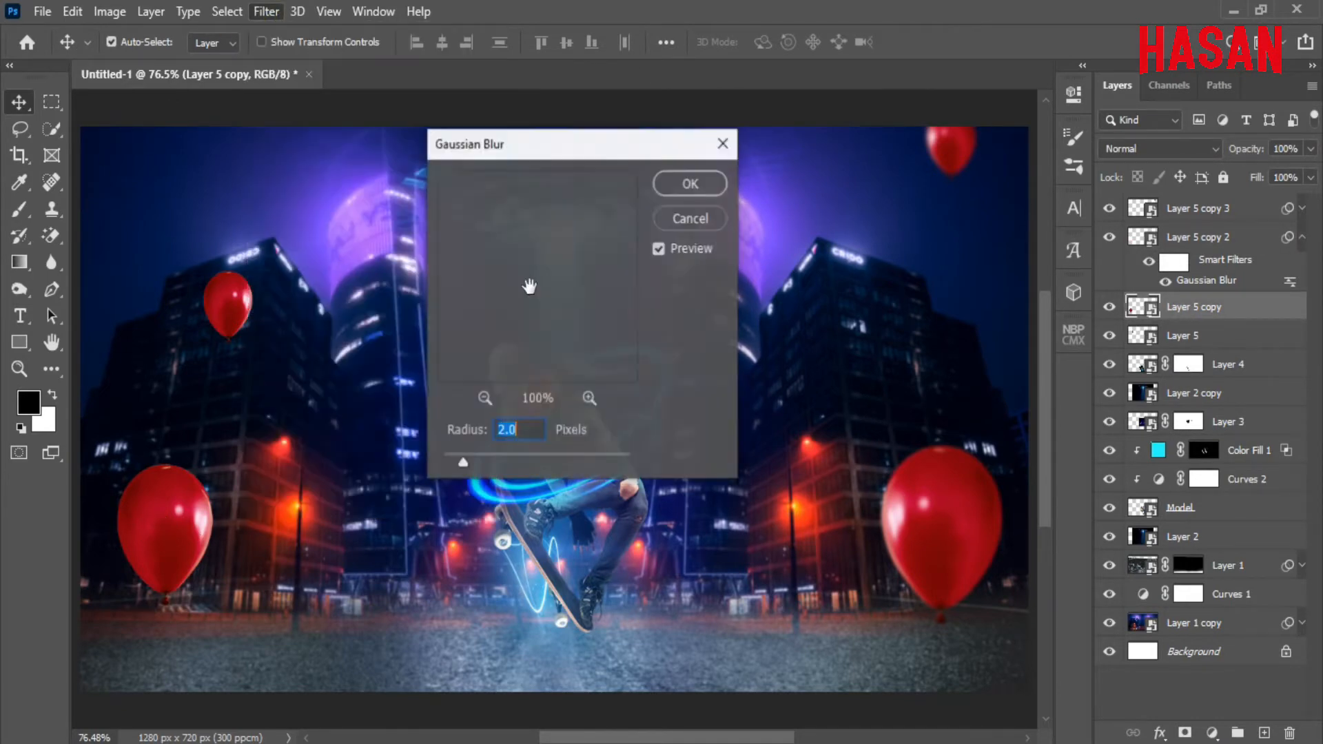
left_click(689, 184)
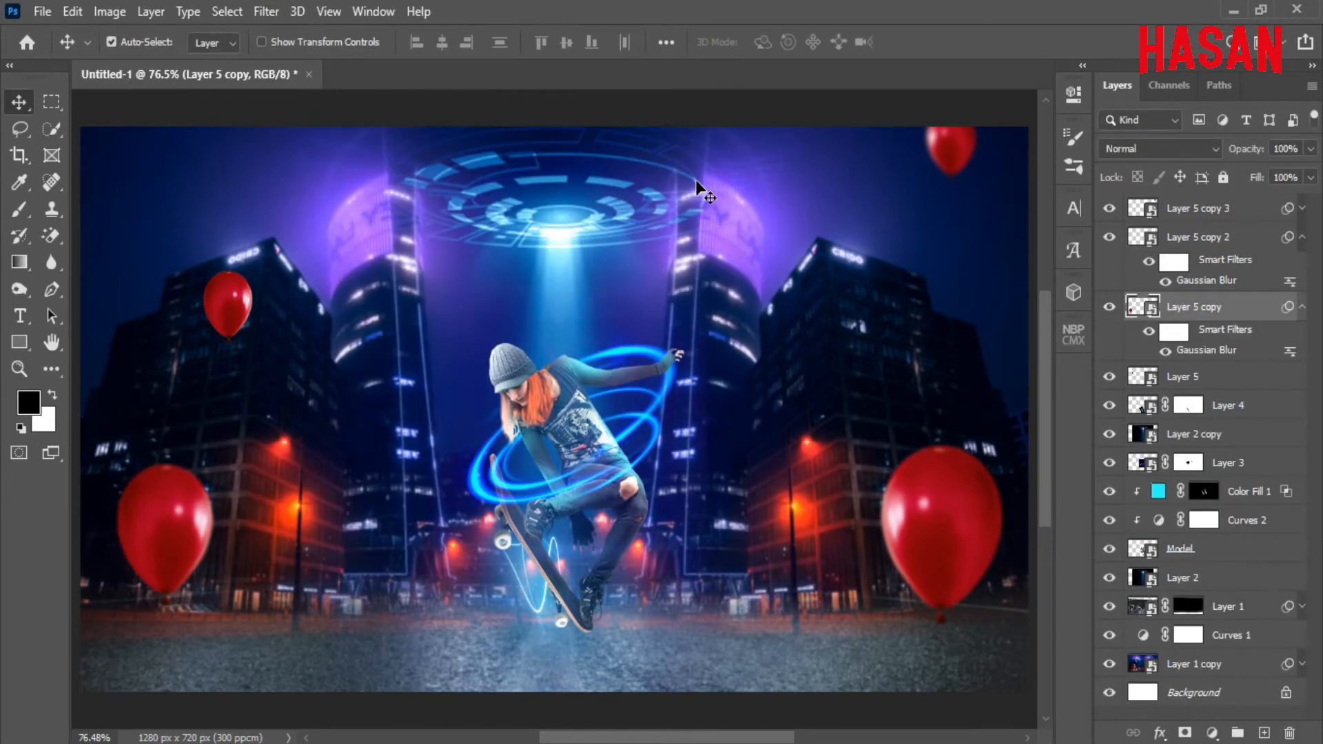
Step: Apply a Gaussian Blur with a 2 pixel radius to the small balloon over the left building
left_click(237, 304)
left_click(266, 11)
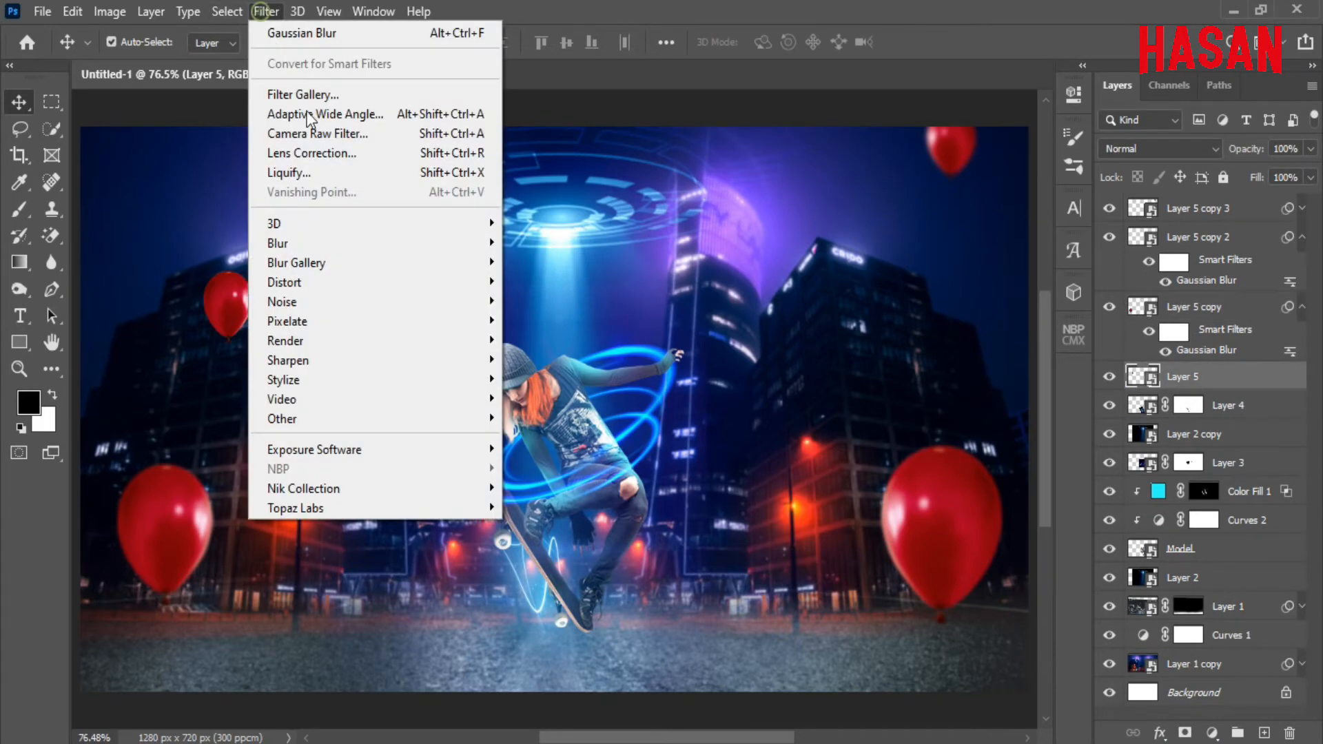
mouse_move(383, 245)
left_click(530, 320)
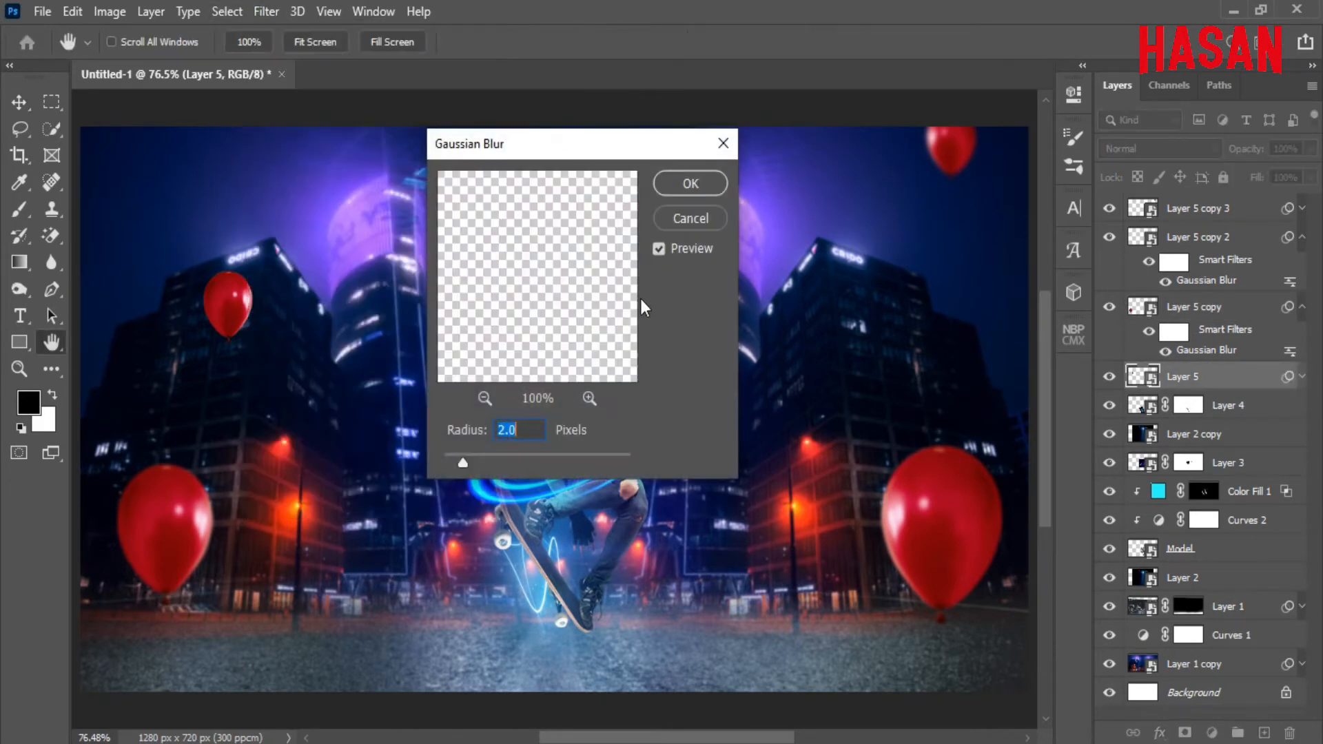
left_click(705, 185)
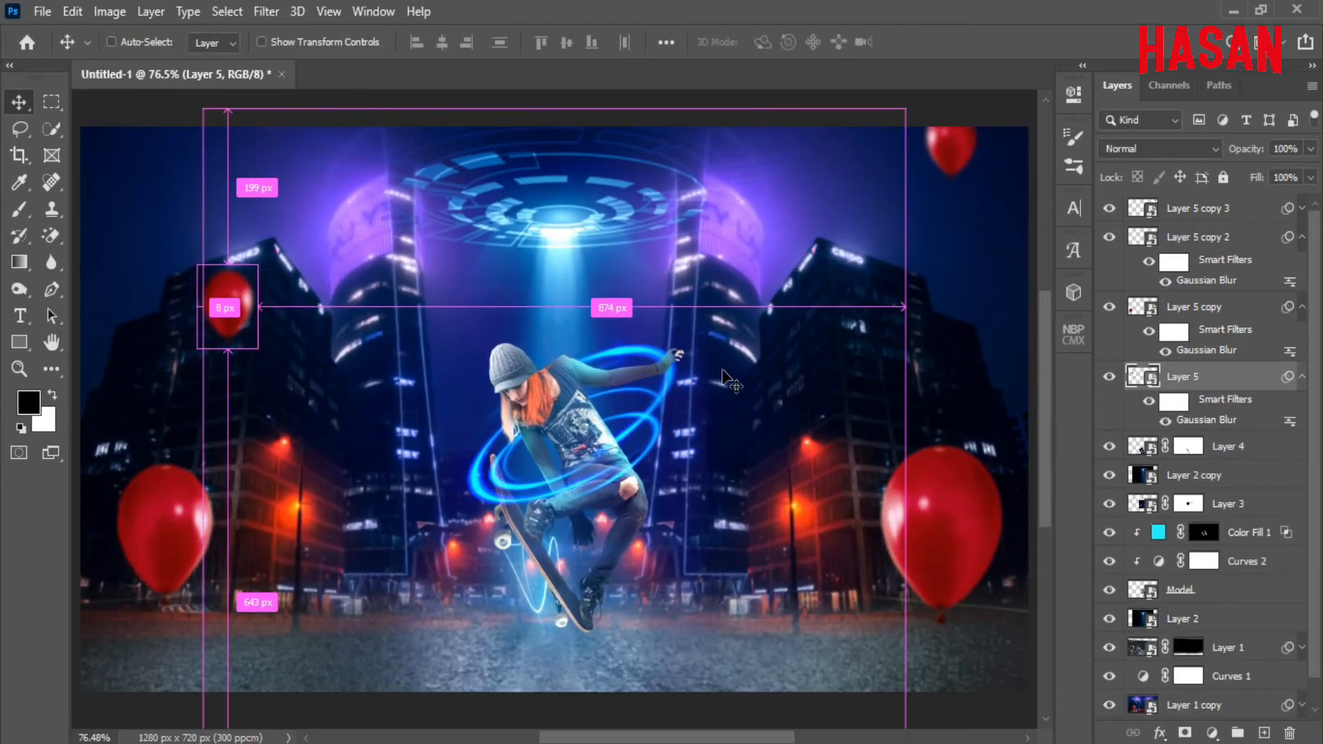
Step: Copy the smoke texture from Nucly-Textured-Light-05.jpg into the composite, minimize the source image, and move the new layer above all balloon layers
left_click(672, 390, "ctrl")
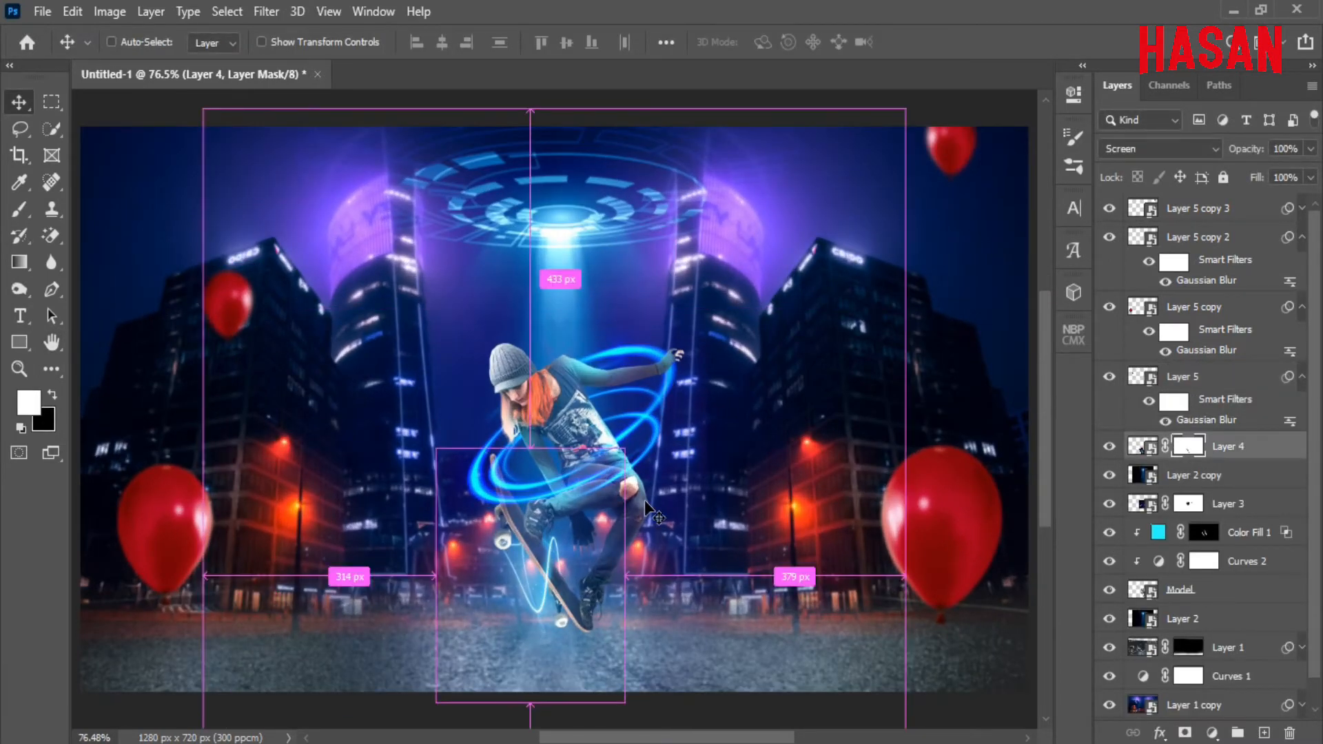
mouse_move(634, 736)
left_click(665, 684)
left_click_drag(917, 153, 1017, 103)
left_click_drag(879, 358, 376, 405)
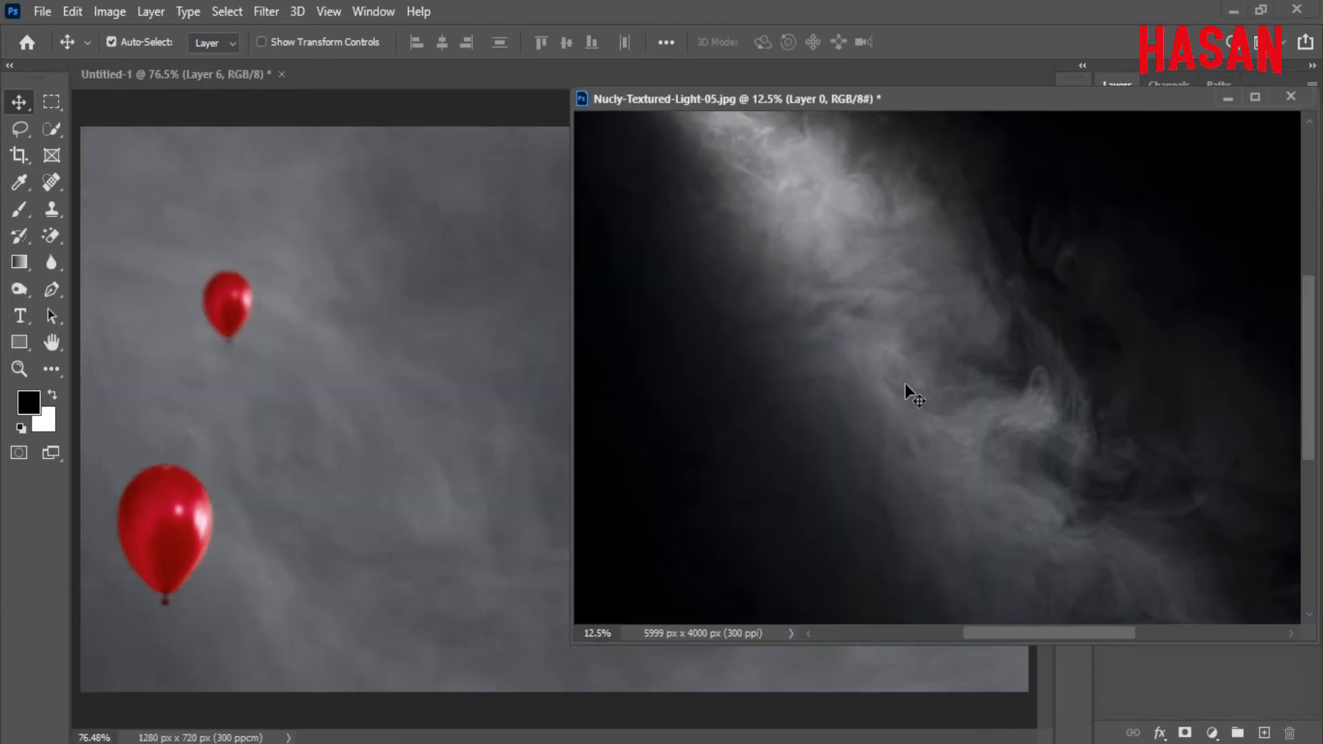
left_click(1226, 100)
left_click_drag(1254, 446, 1251, 208)
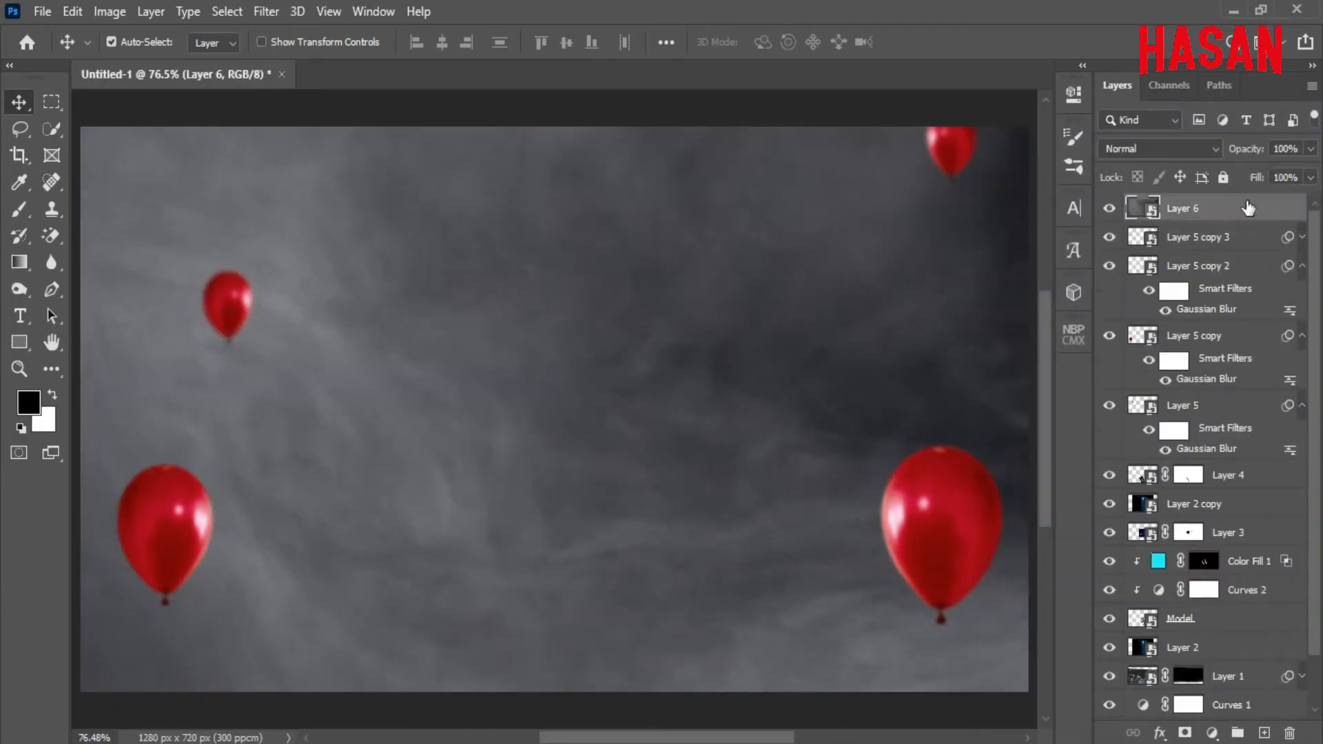
Step: Try the Screen and Overlay blend modes on the smoke layer and compare the image with the layer hidden and shown
left_click(1216, 148)
left_click(1164, 322)
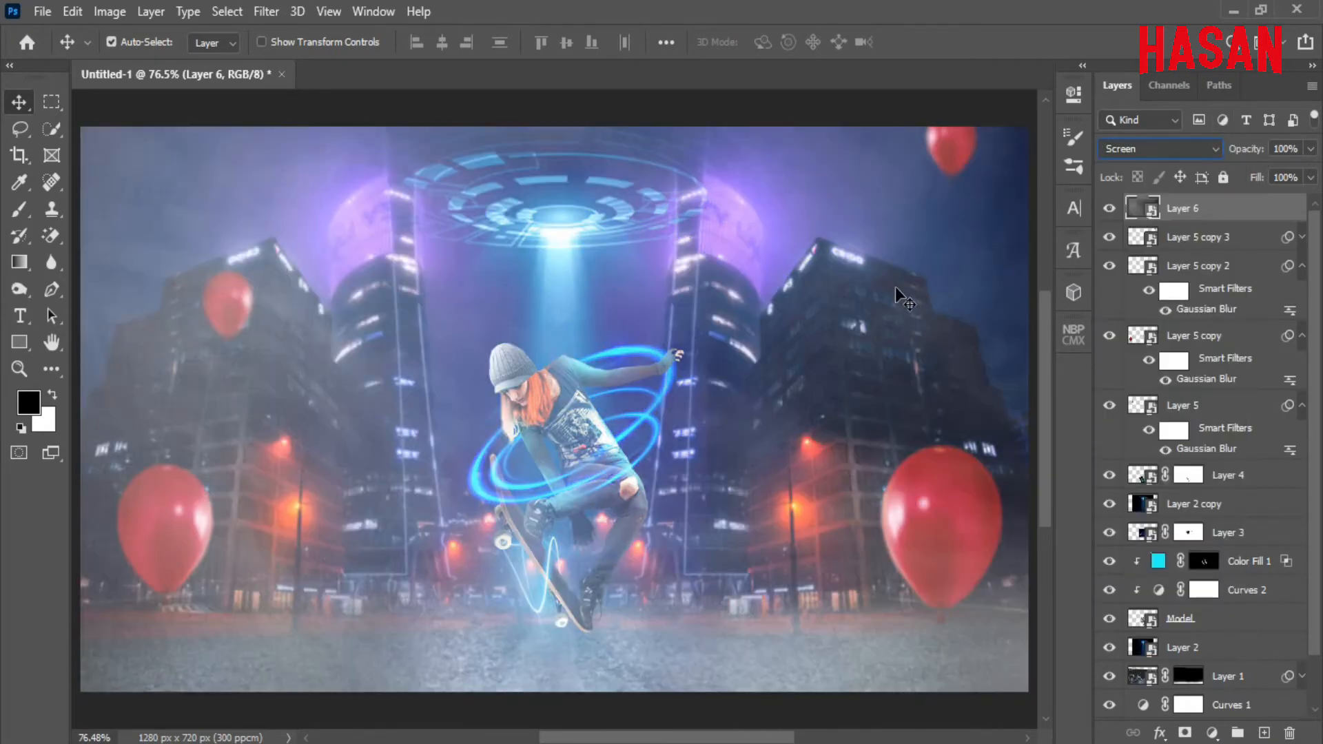
left_click(1217, 148)
left_click(1152, 399)
left_click(1109, 212)
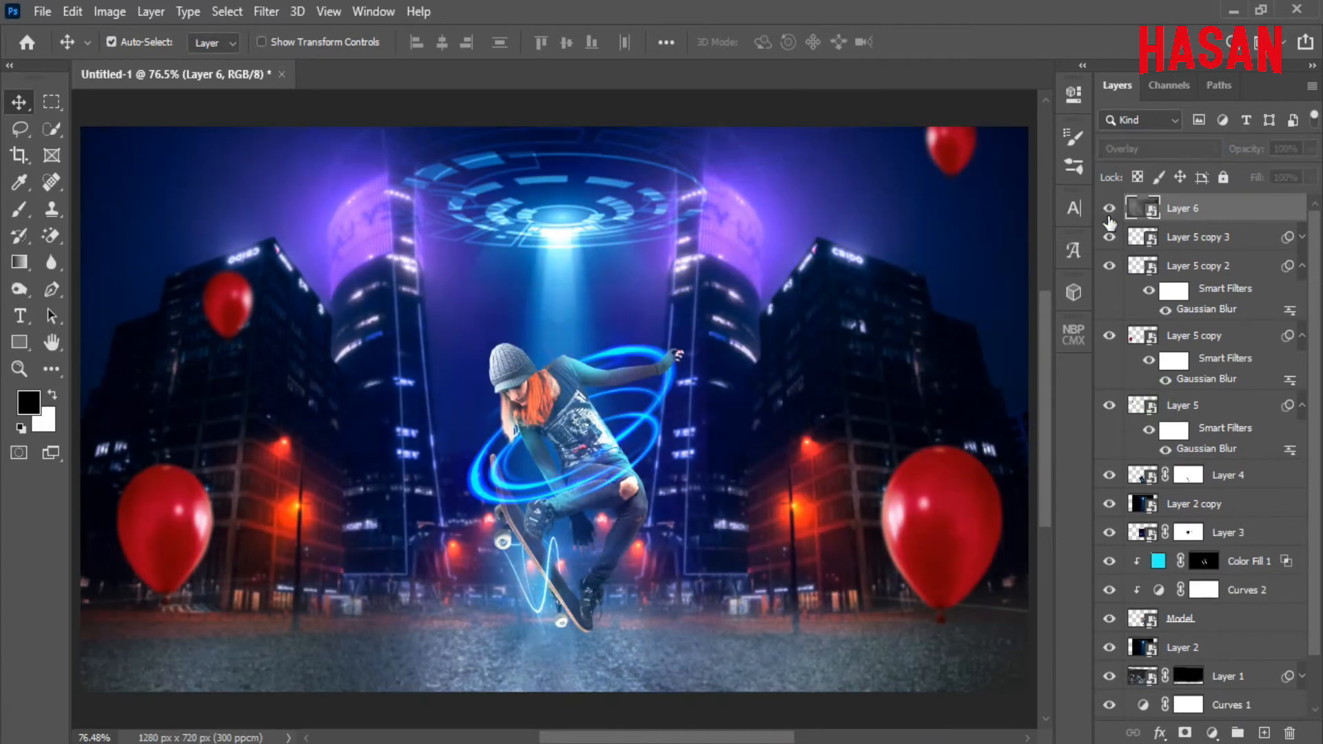
left_click(1109, 212)
Step: Scale the smoke layer down to 6.49%, center it over the skateboarder, and set its blend mode to Screen
key("ctrl+t")
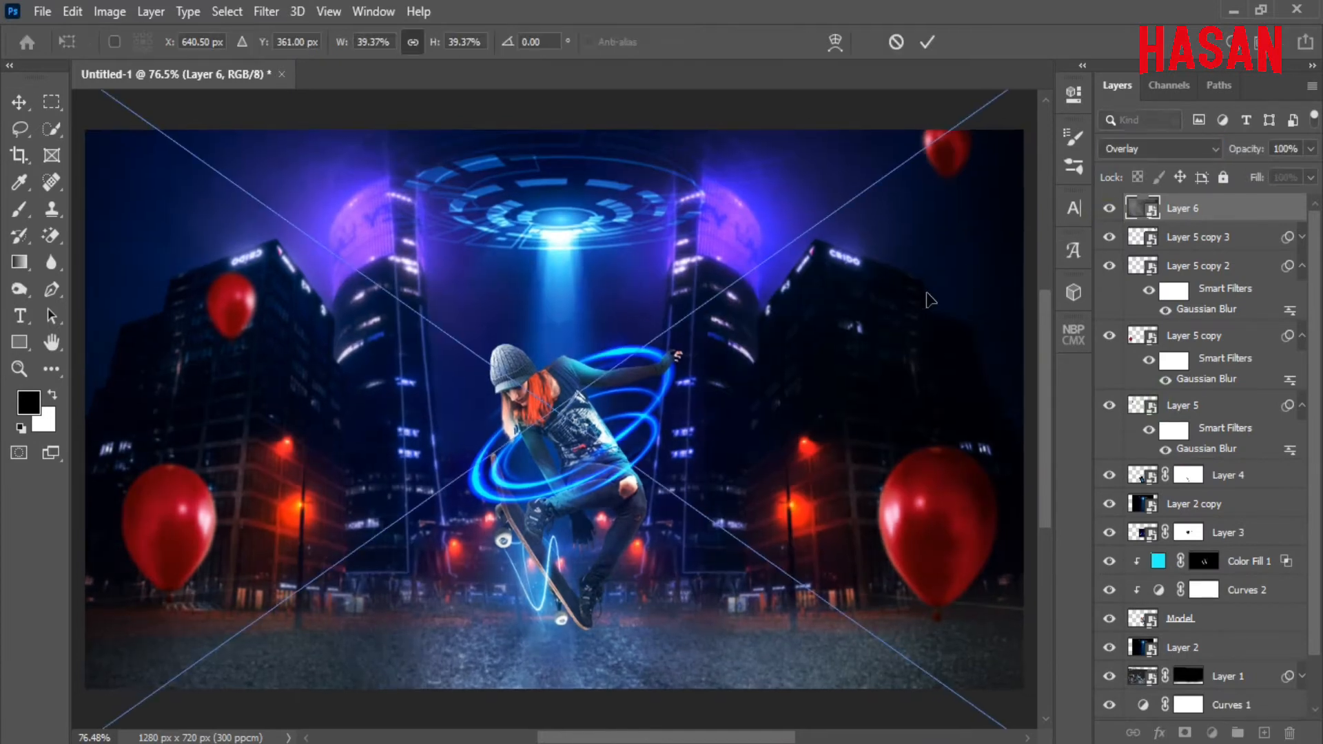
key("ctrl+minus")
key("ctrl+minus")
key("ctrl+minus")
key("ctrl+minus")
key("ctrl+minus")
key("ctrl+minus")
key("ctrl+minus")
left_click_drag(797, 409, 599, 409)
key("ctrl+0")
left_click_drag(728, 368, 720, 417)
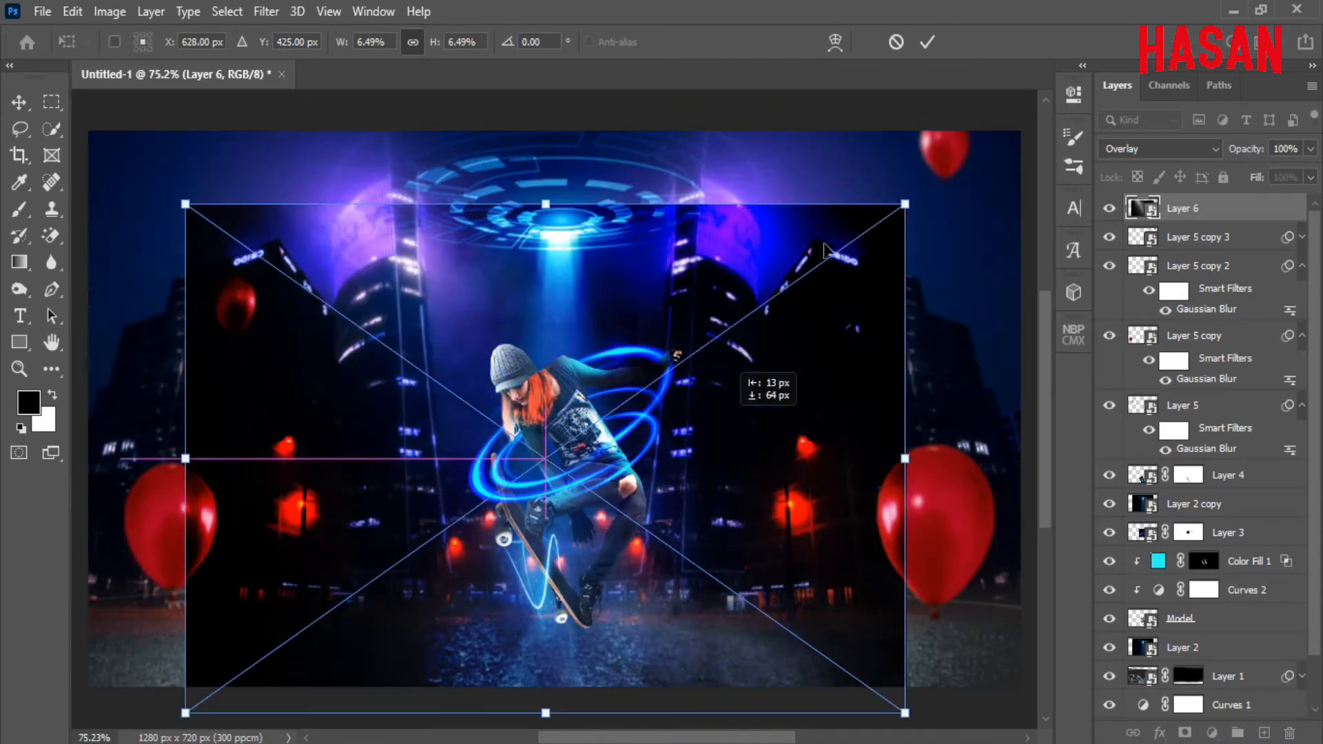
left_click(927, 42)
left_click(1211, 153)
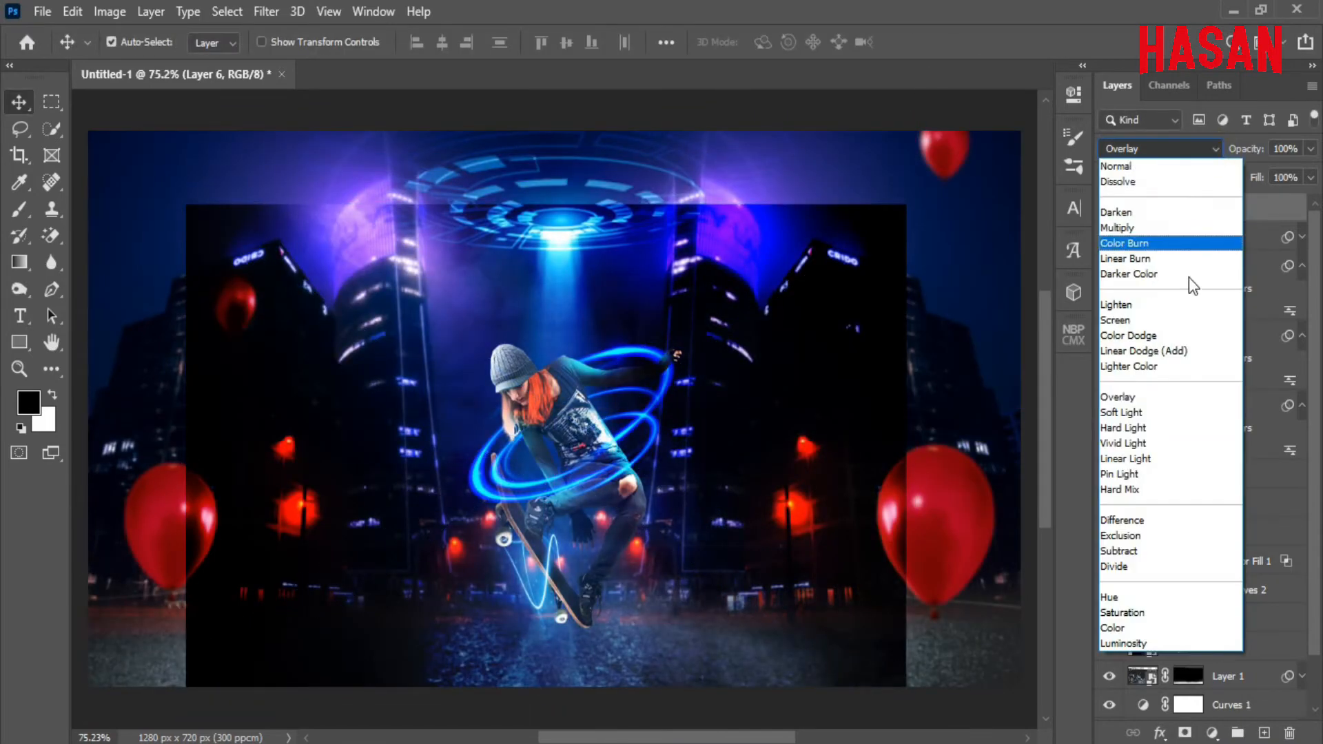
left_click(1185, 316)
Step: Scale the smoke layer to 8.46%, rotate it to -36.16°, and place it low over the ground at the image's left side
key("ctrl+t")
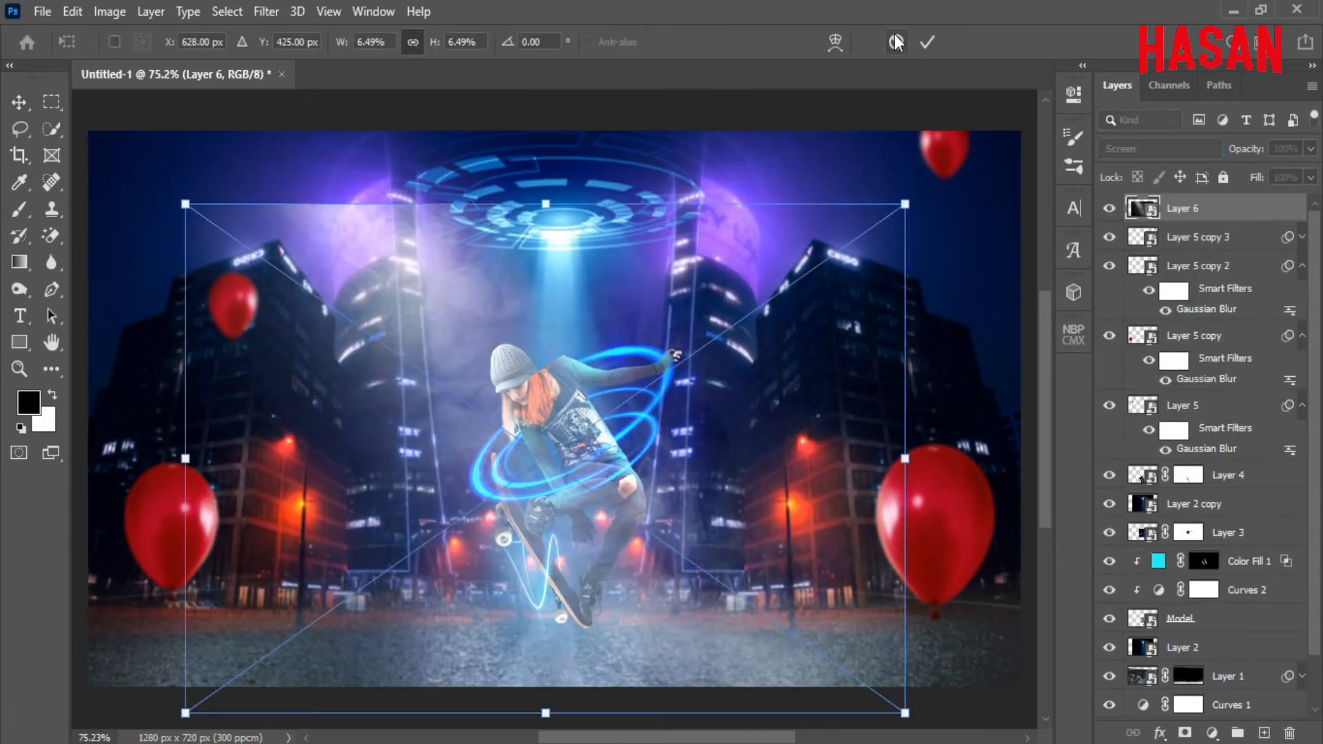
left_click_drag(920, 199, 645, 106)
left_click_drag(789, 286, 883, 246)
left_click_drag(658, 394, 701, 587)
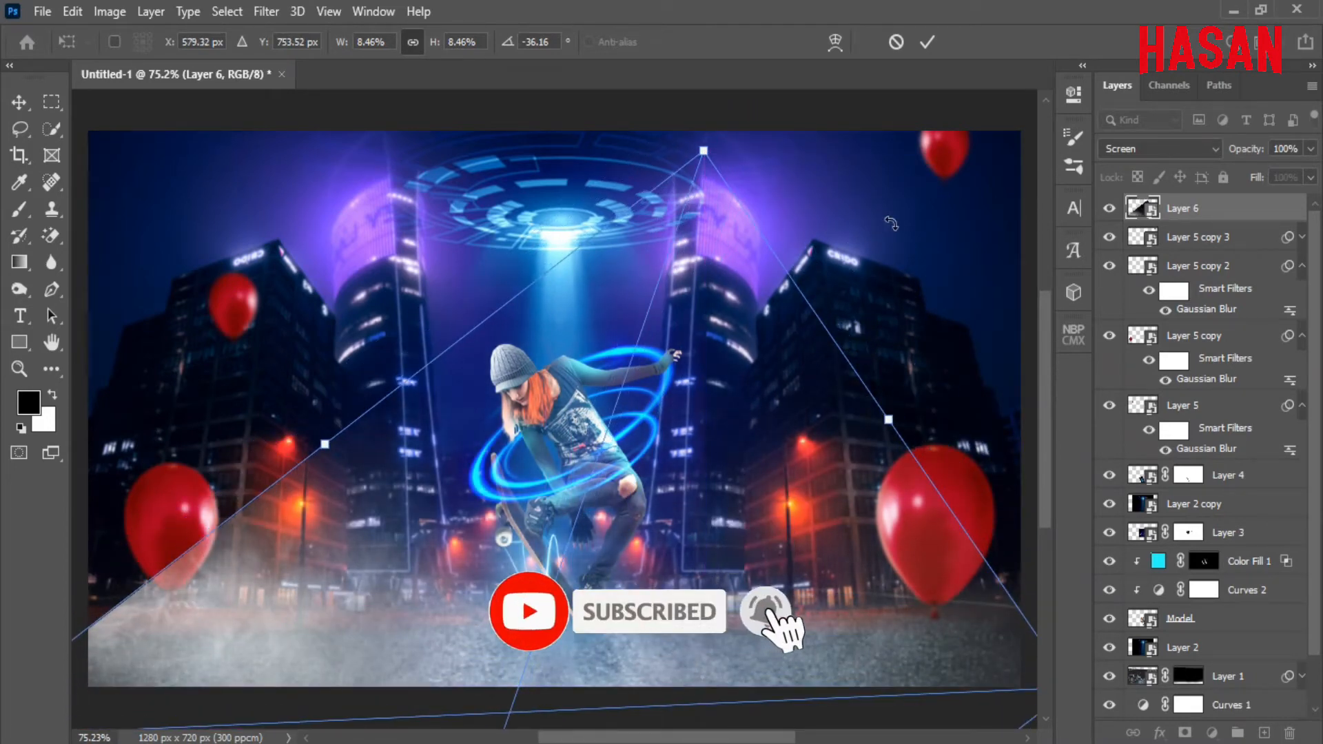
left_click_drag(575, 611, 412, 642)
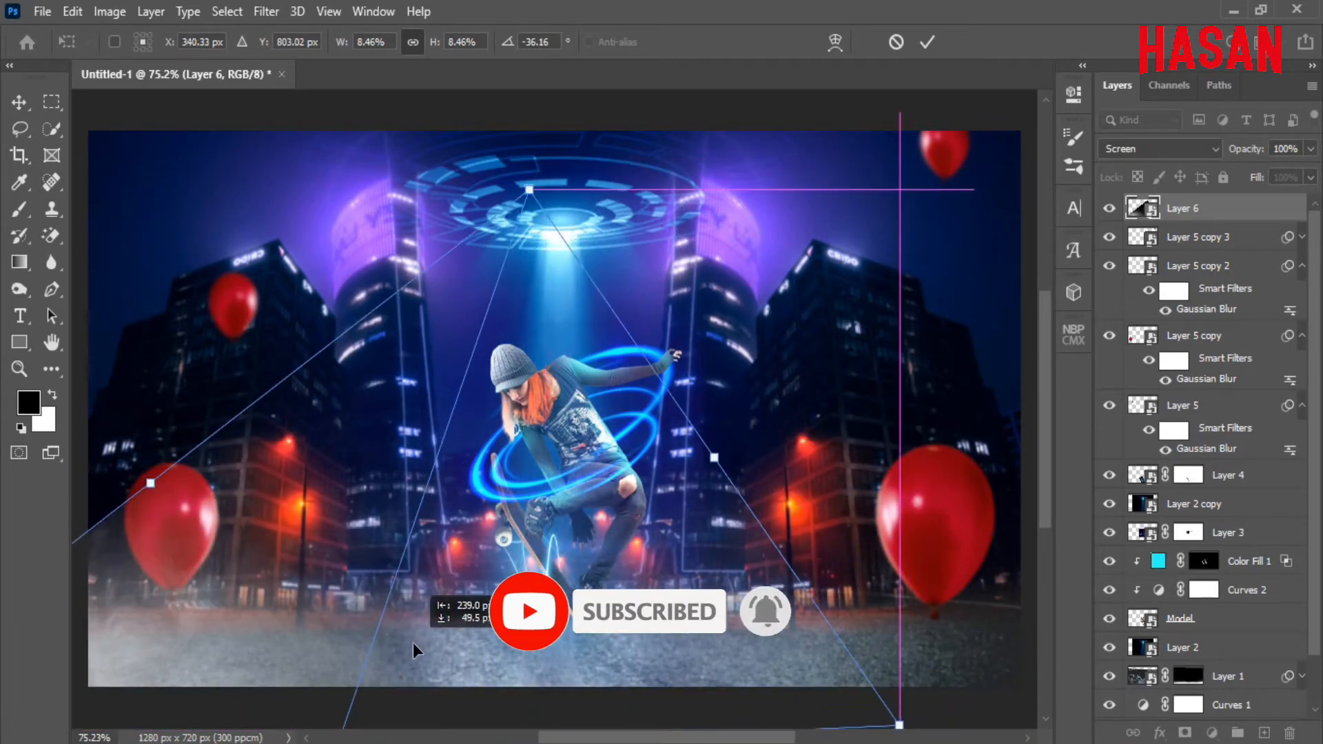
left_click(928, 42)
scroll(843, 334, "down", 1)
scroll(843, 334, "up", 1)
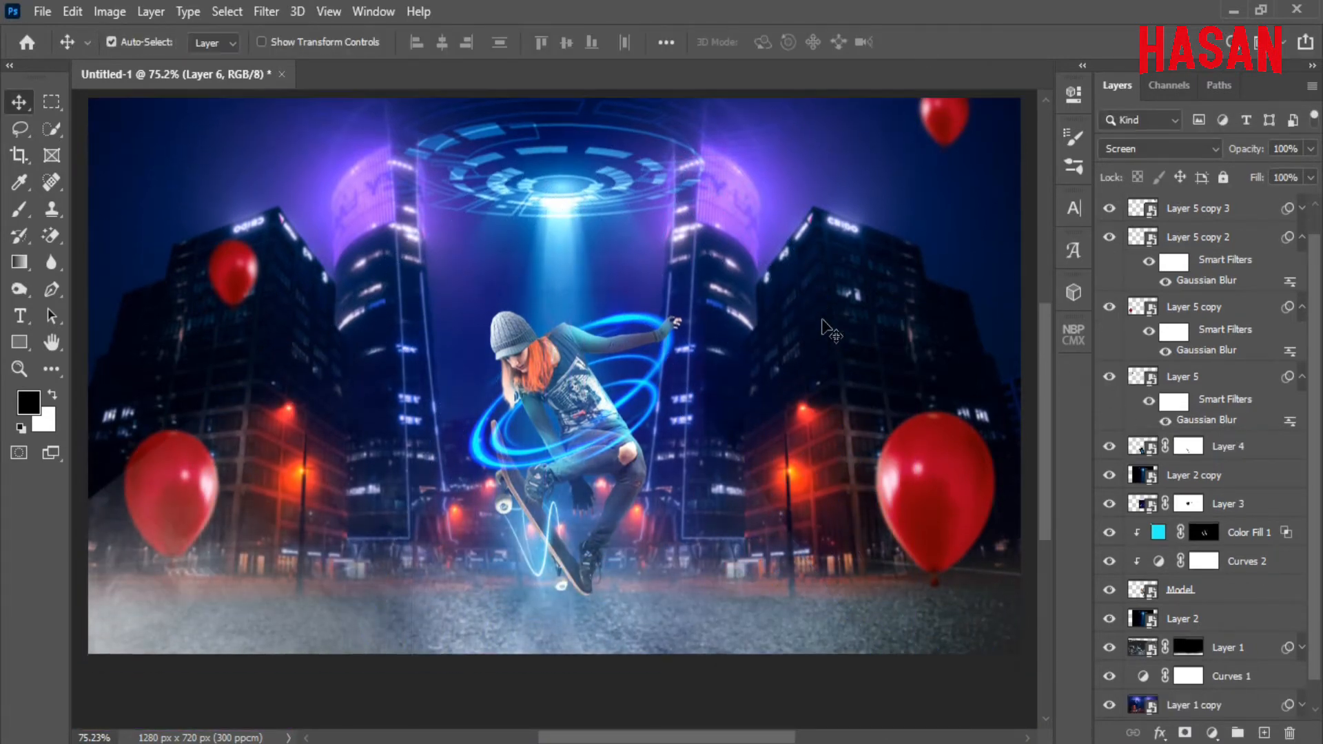
scroll(1130, 196, "up", 1)
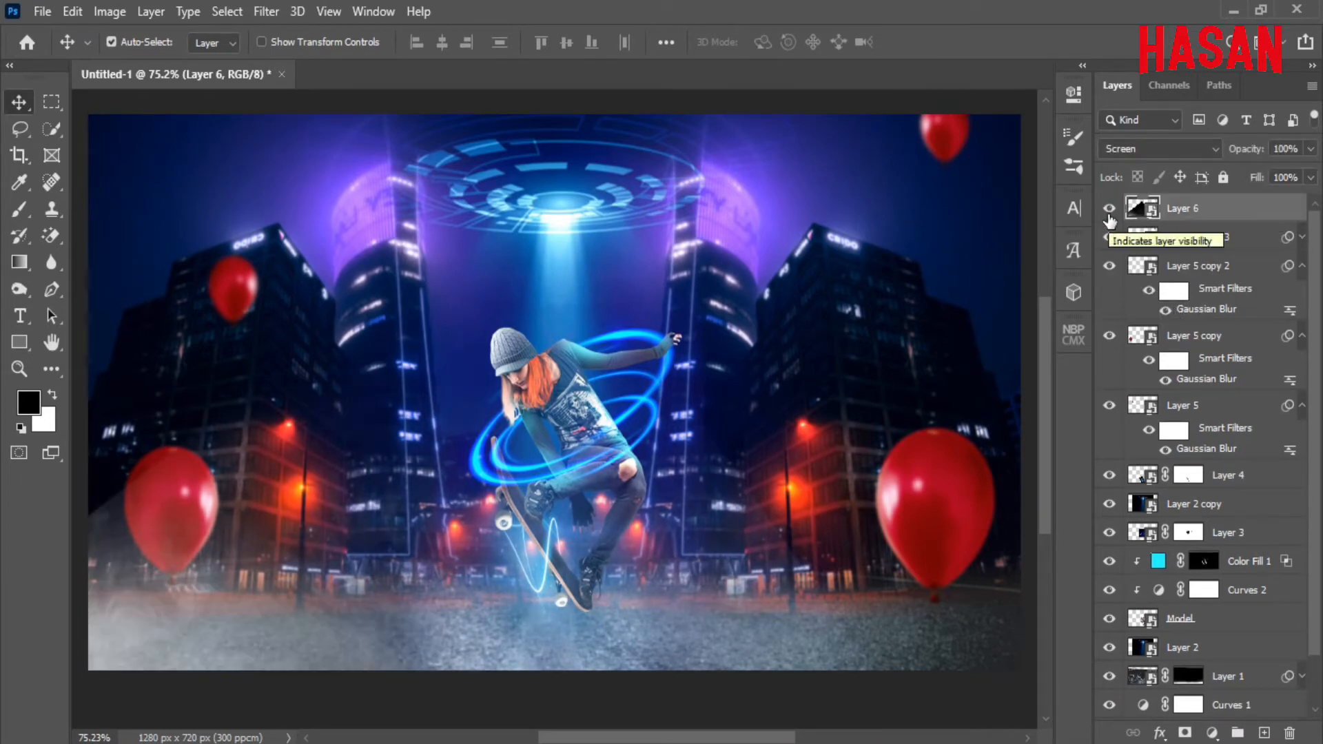
Step: Move the smoke layer down the stack to just above Layer 1 copy and compare the image with it hidden and shown
left_click(1108, 208)
left_click(1109, 209)
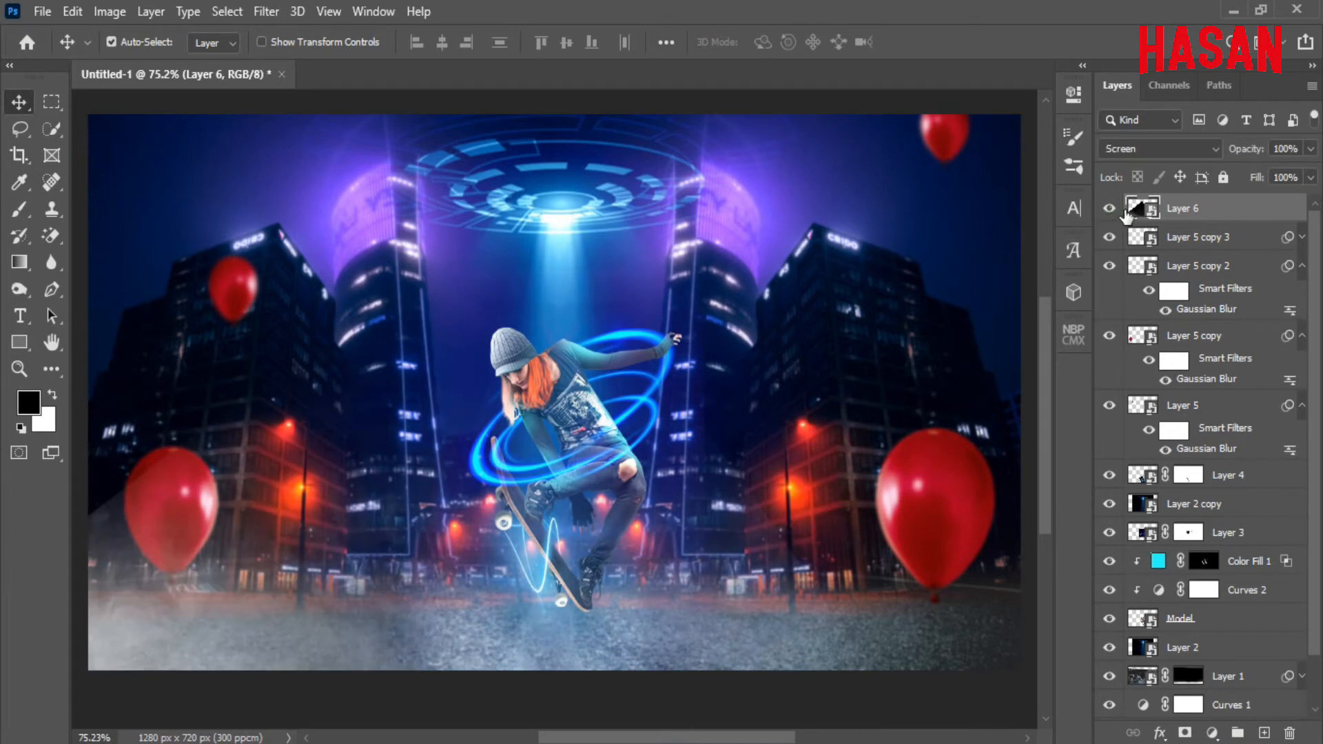
left_click_drag(1245, 210, 1240, 651)
scroll(1216, 407, "down", 2)
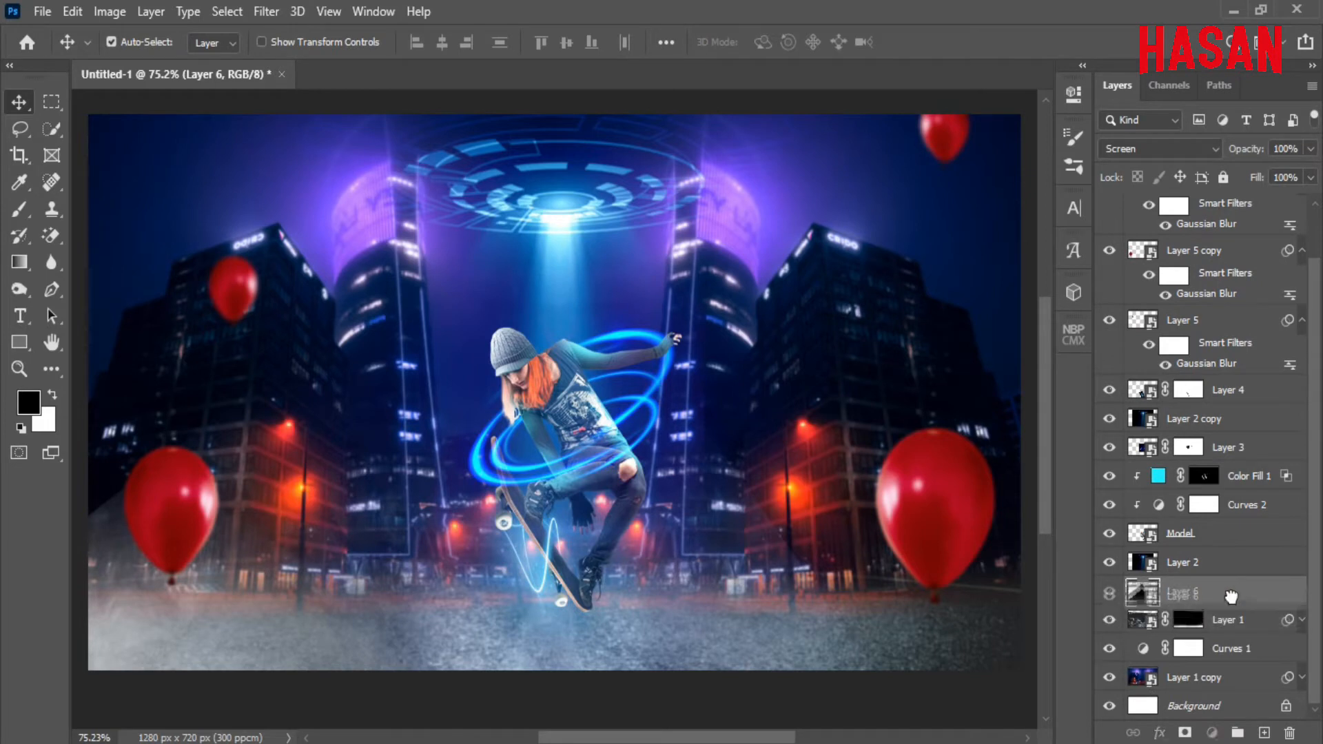
left_click_drag(1245, 598, 1241, 662)
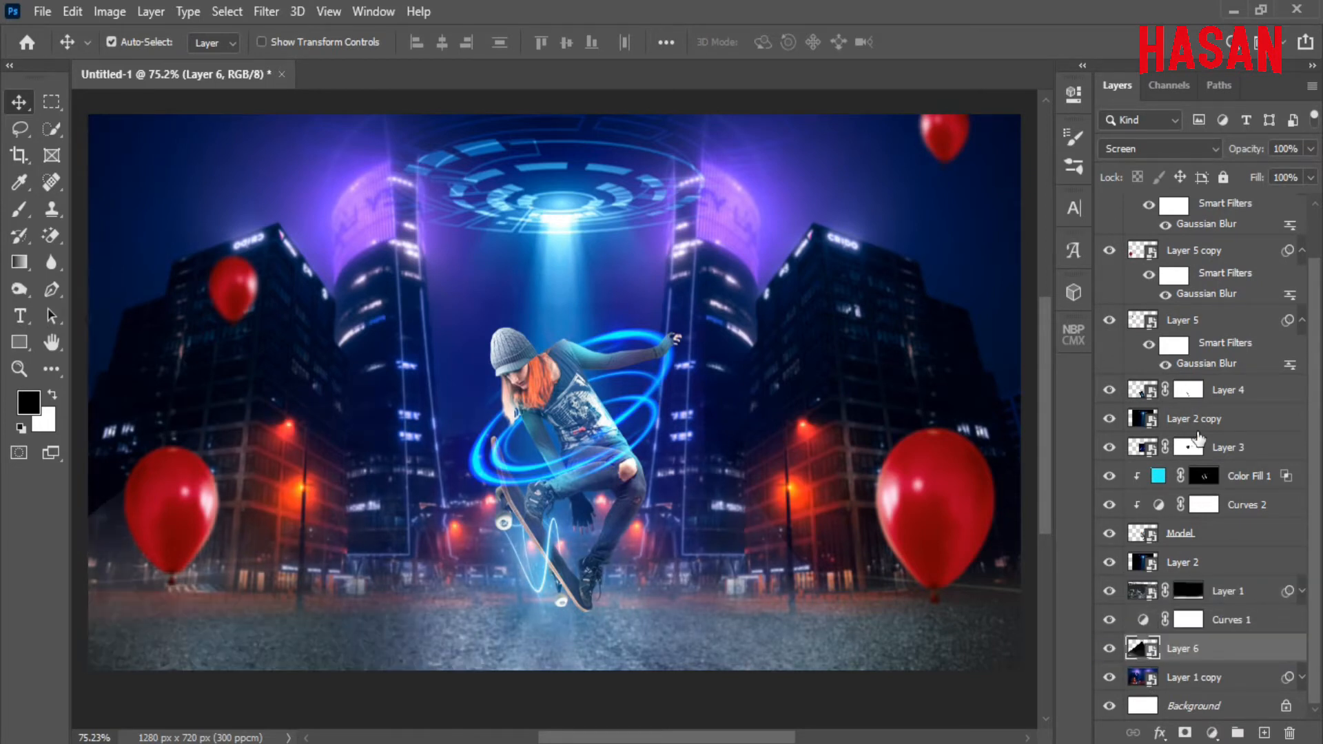
left_click(1108, 650)
left_click(1108, 650)
Step: Transform the smoke layer to 8.46% width and 10.48% height, keeping its -36.16° rotation, over the image's lower left area
key("ctrl+t")
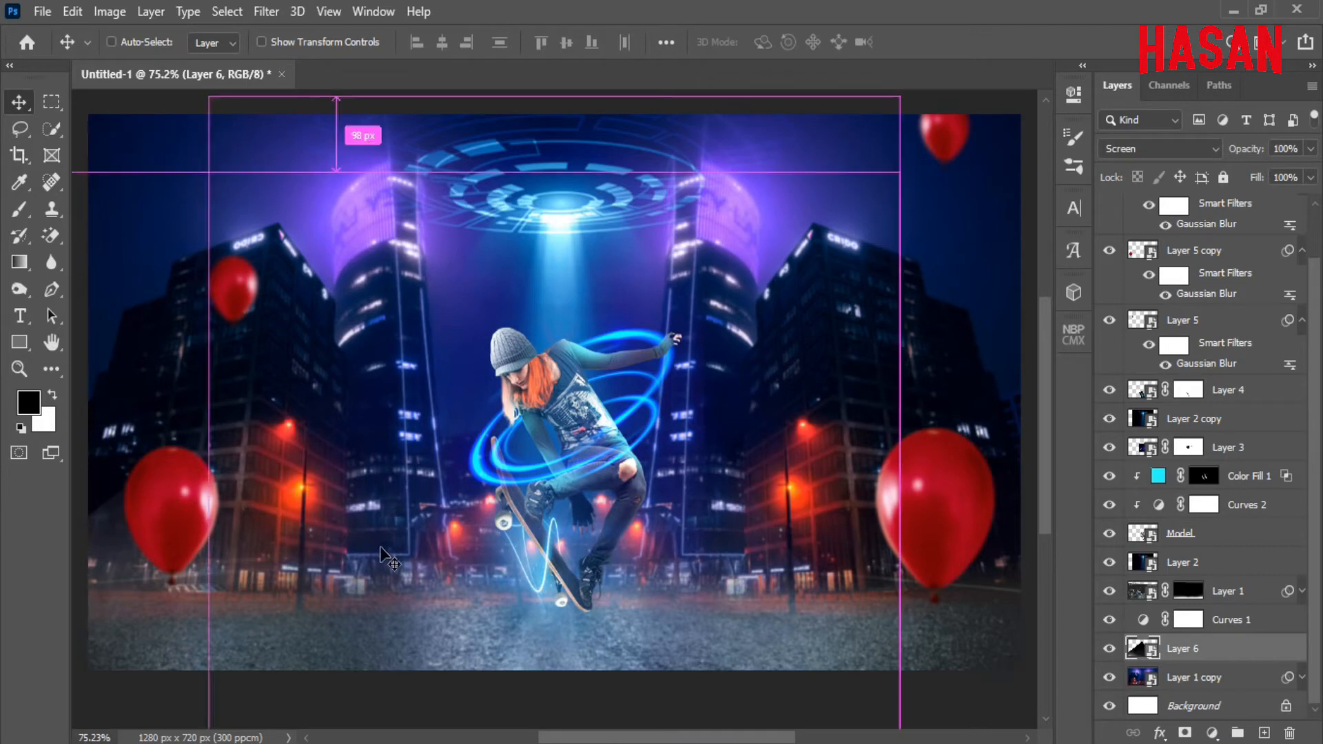
left_click_drag(158, 461, 105, 437)
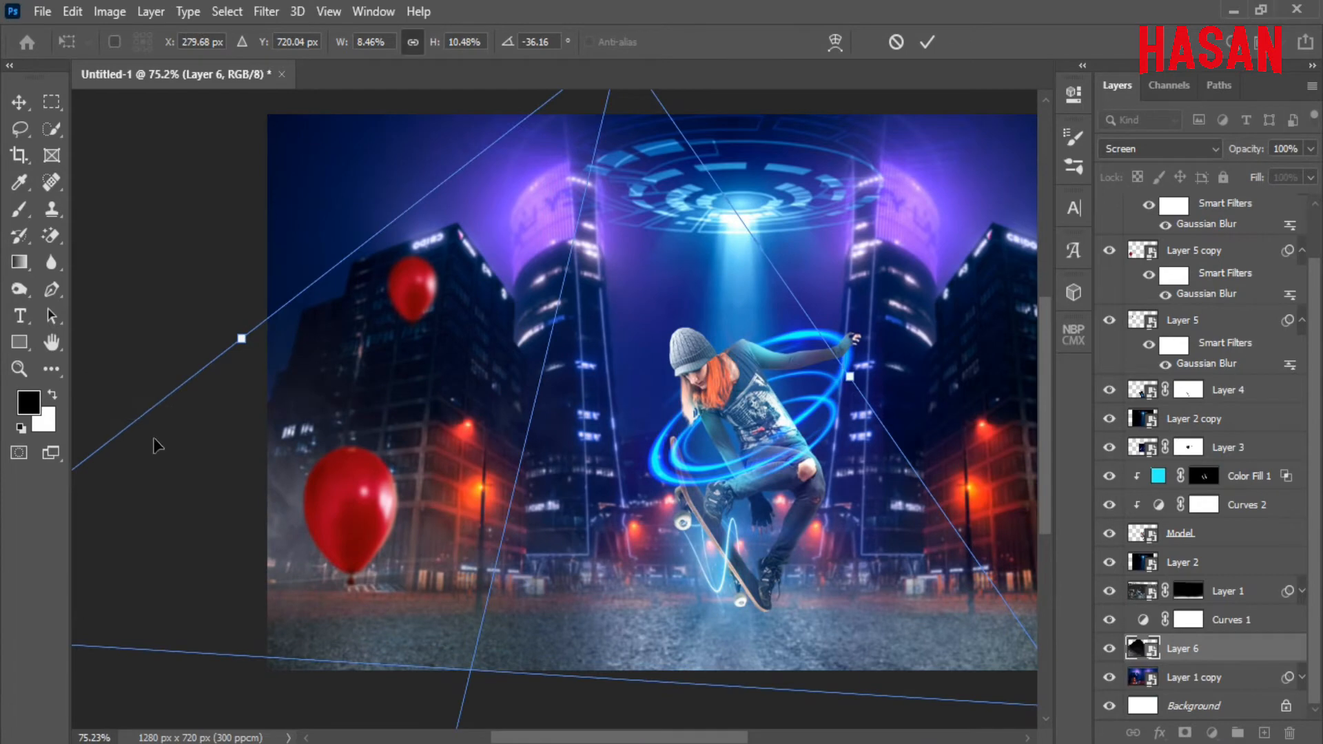
scroll(155, 442, "down", 5)
scroll(153, 440, "up", 5)
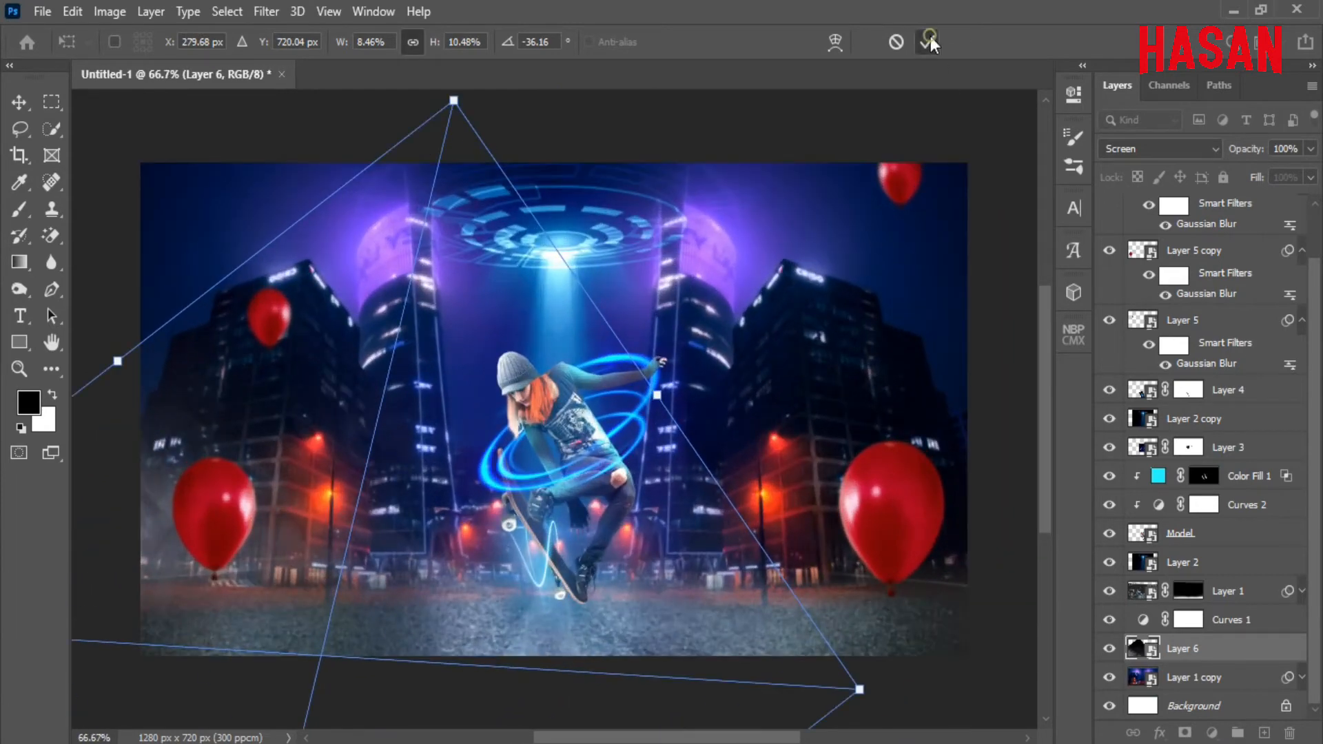
key("Return")
Step: Apply Levels to the smoke layer with a midtone input of 0.56 and compare the image with the layer hidden and shown
key("ctrl+l")
left_click_drag(599, 99, 966, 77)
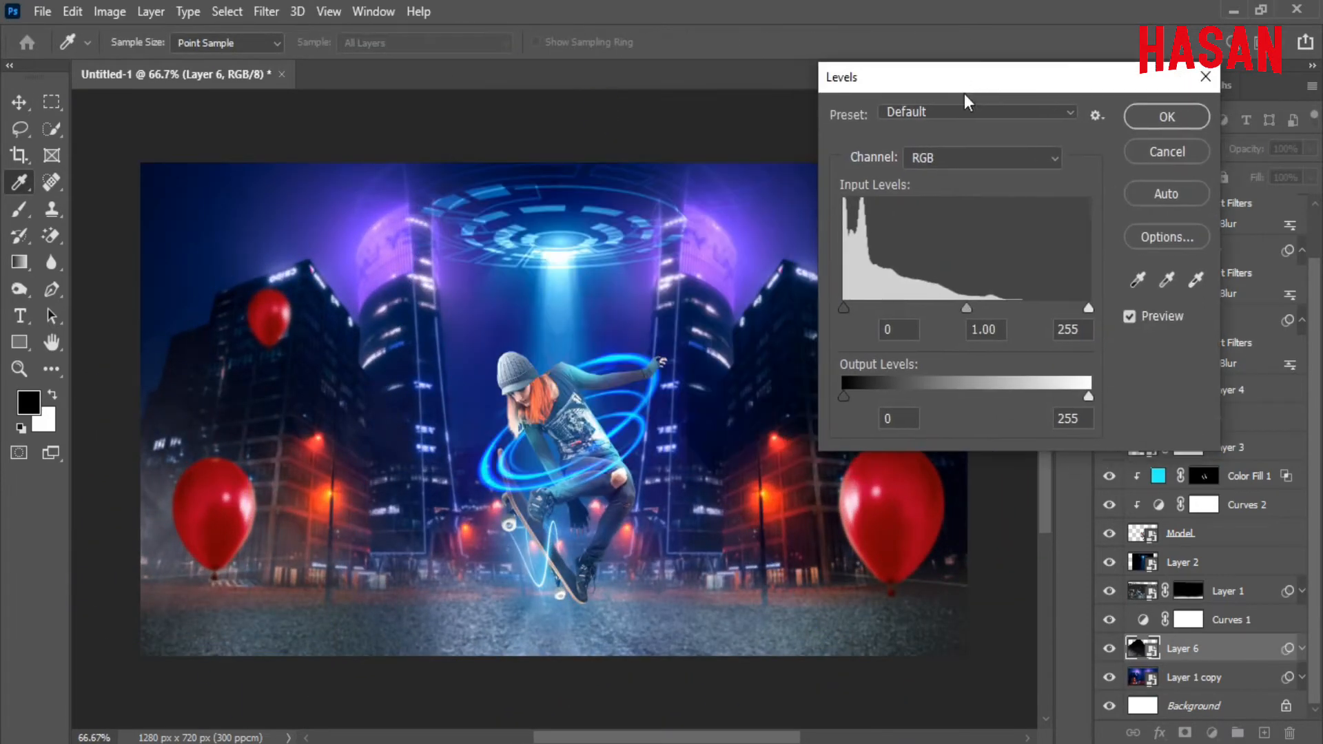
mouse_move(980, 310)
left_mouse_down()
mouse_move(1009, 314)
mouse_move(998, 317)
left_mouse_up()
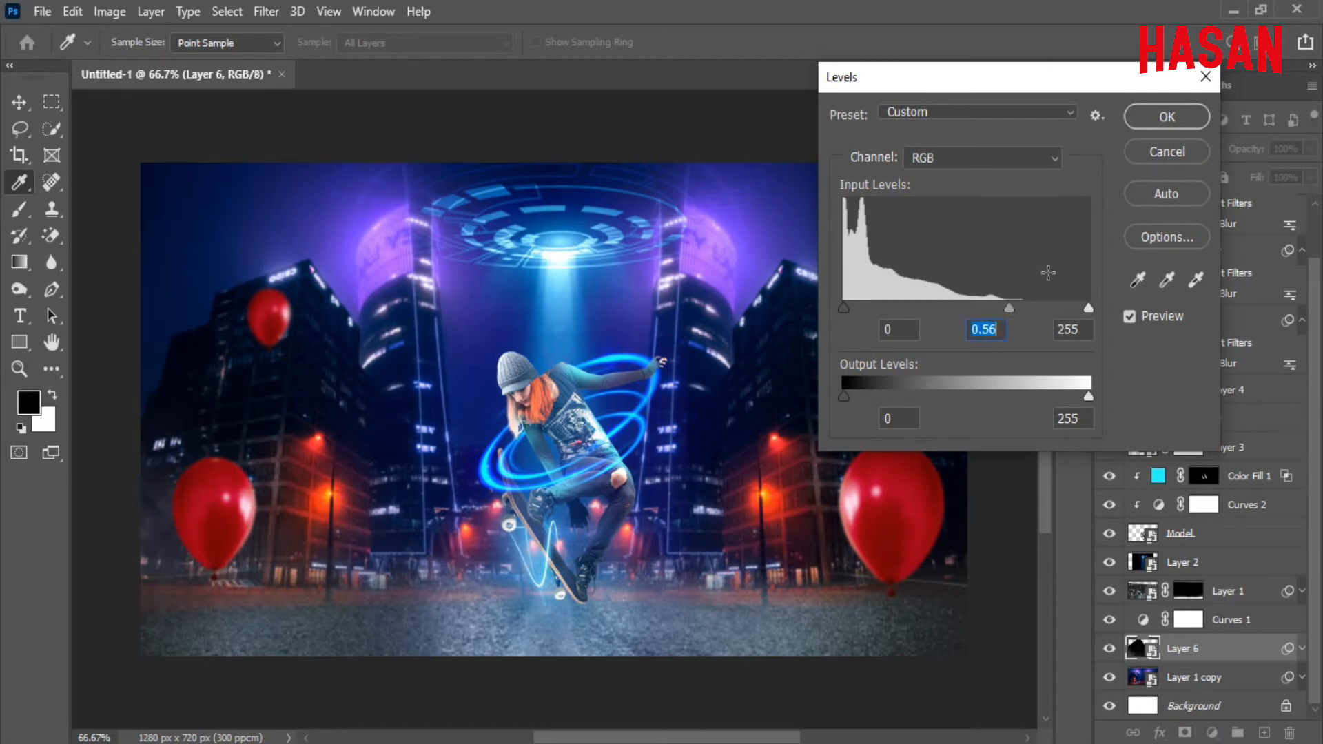
left_click(1166, 116)
left_click(1111, 650)
left_click(1110, 650)
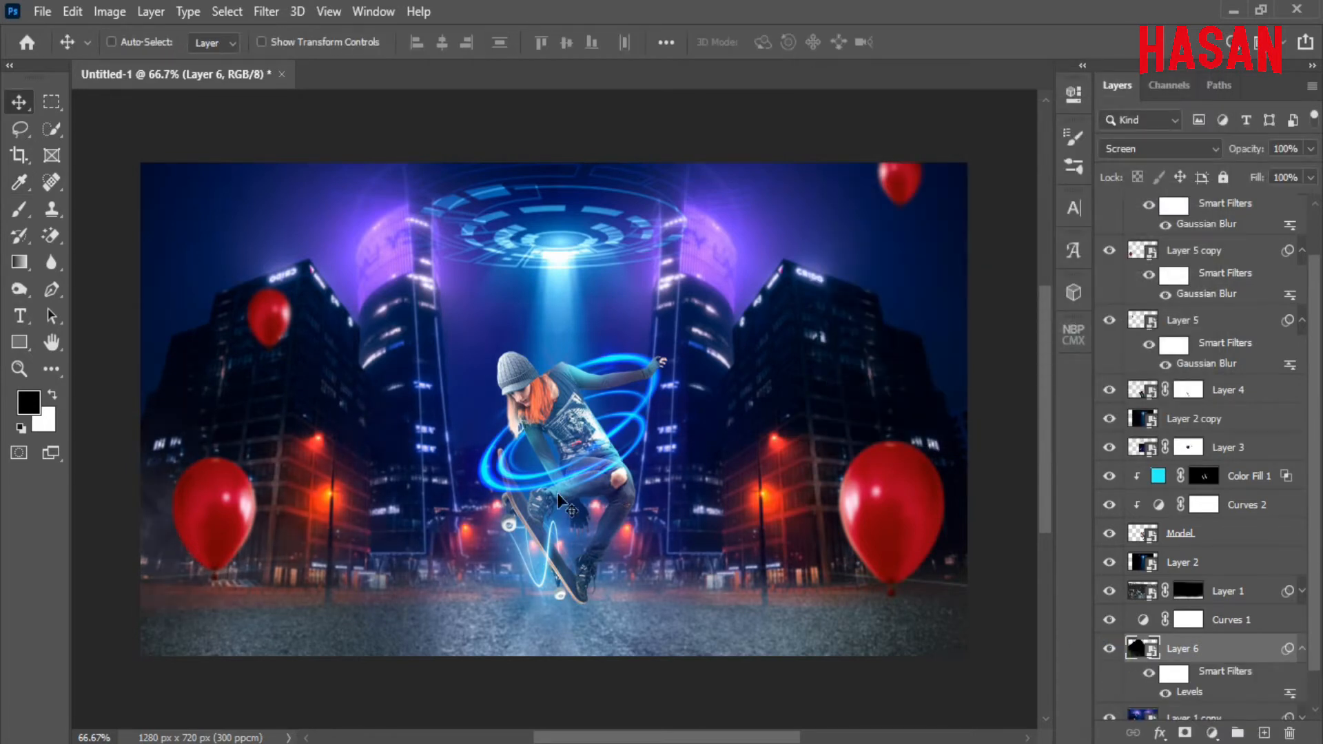
key("ctrl+0")
key("ctrl+minus")
key("ctrl+minus")
key("ctrl+minus")
key("ctrl+0")
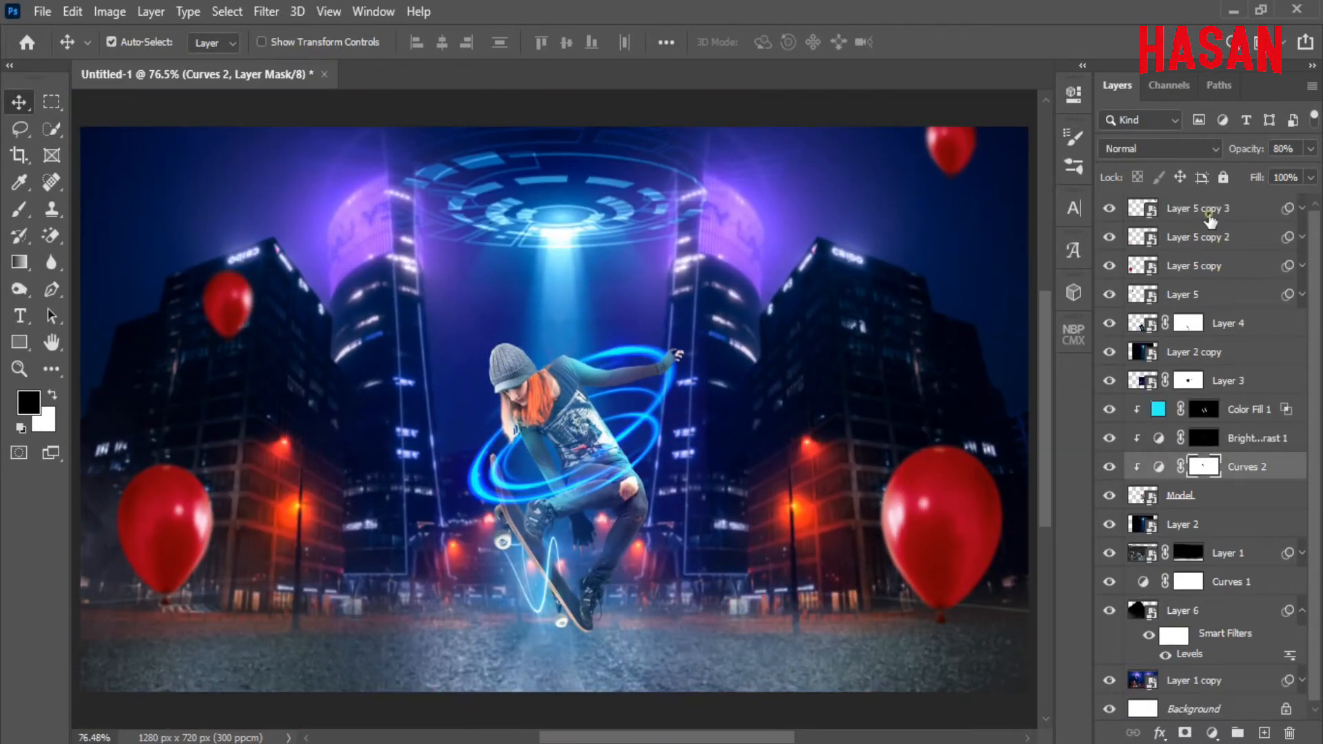
Step: Add an unclipped Selective Color adjustment above the topmost balloon layer and adjust its Cyans range, setting black to -12%
left_click(1211, 215)
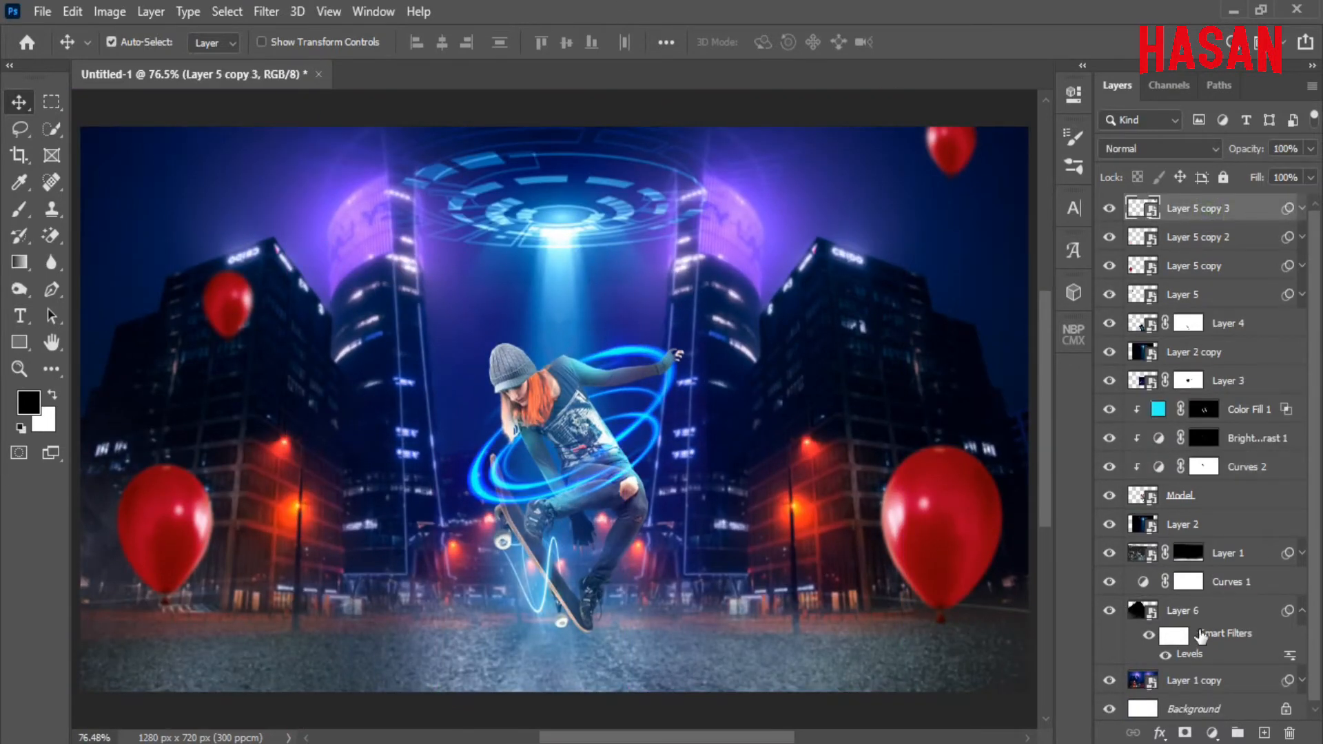
left_click(1212, 732)
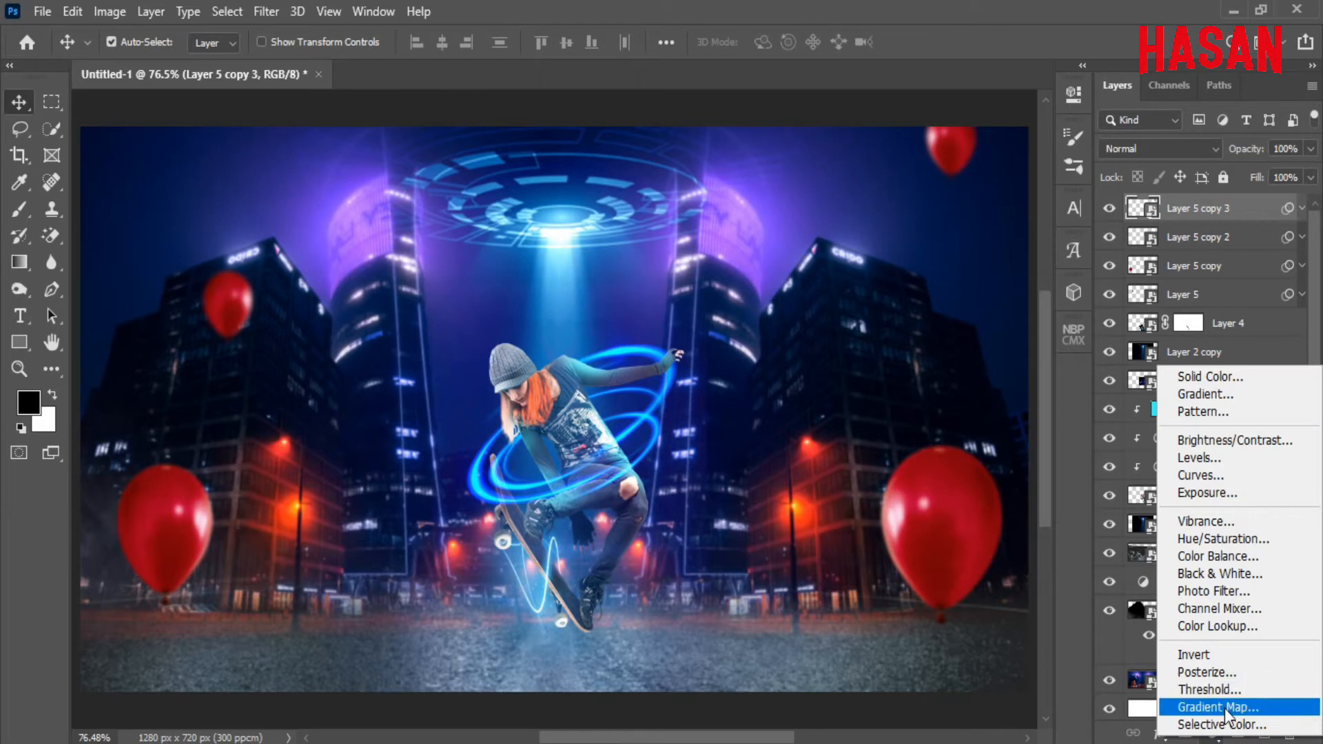
left_click(1217, 724)
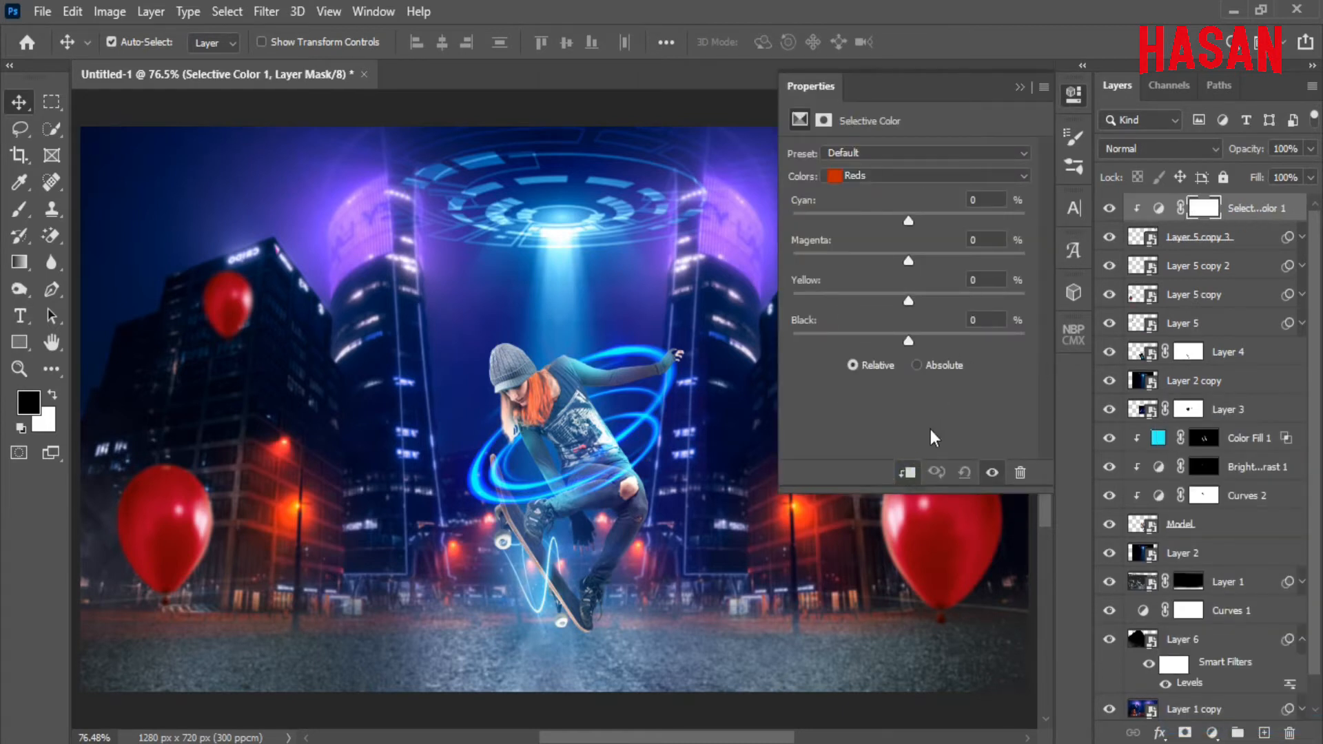
left_click(907, 473)
left_click(1010, 177)
left_click(979, 240)
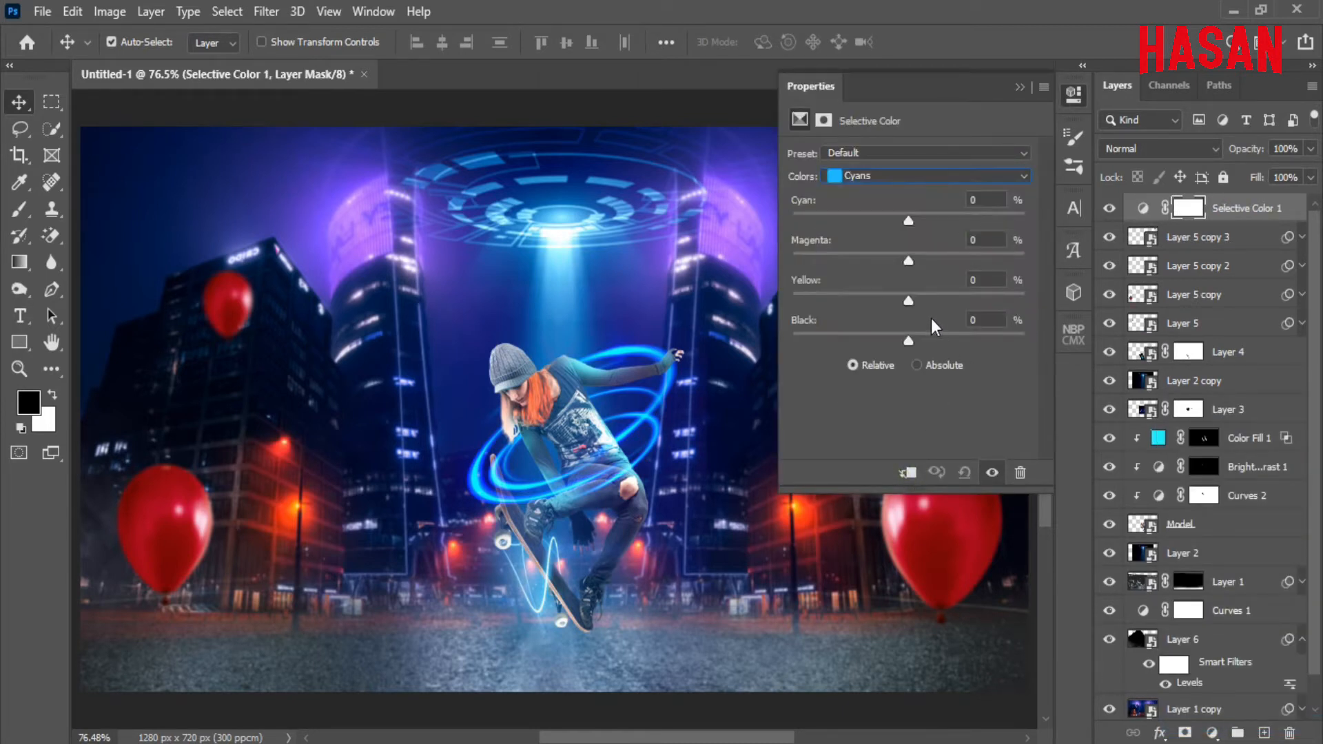
left_click_drag(943, 226, 907, 263)
mouse_move(909, 339)
left_mouse_down()
mouse_move(950, 341)
mouse_move(857, 329)
mouse_move(896, 331)
left_mouse_up()
Step: Adjust the Blues range of the Selective Color layer, strongly lowering cyan and setting magenta and yellow to -20%
left_click(1007, 177)
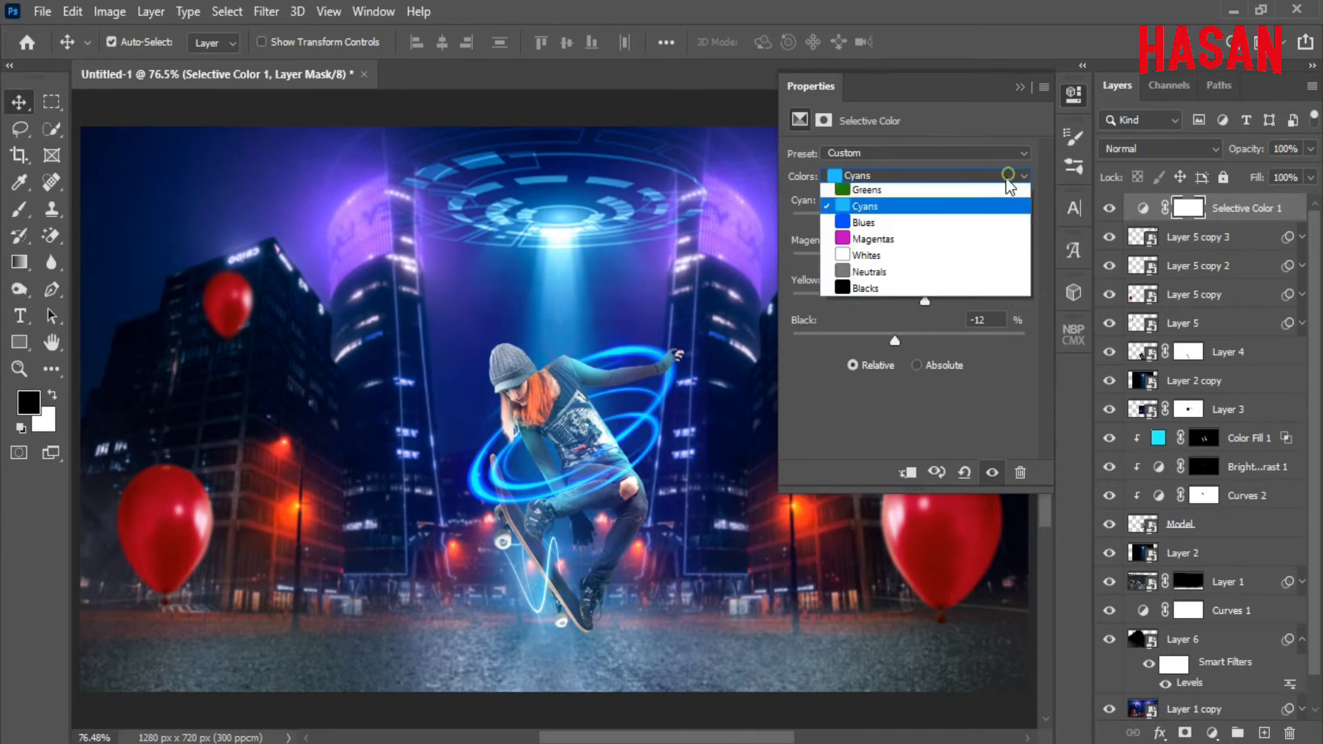
left_click(986, 222)
key("ctrl+minus")
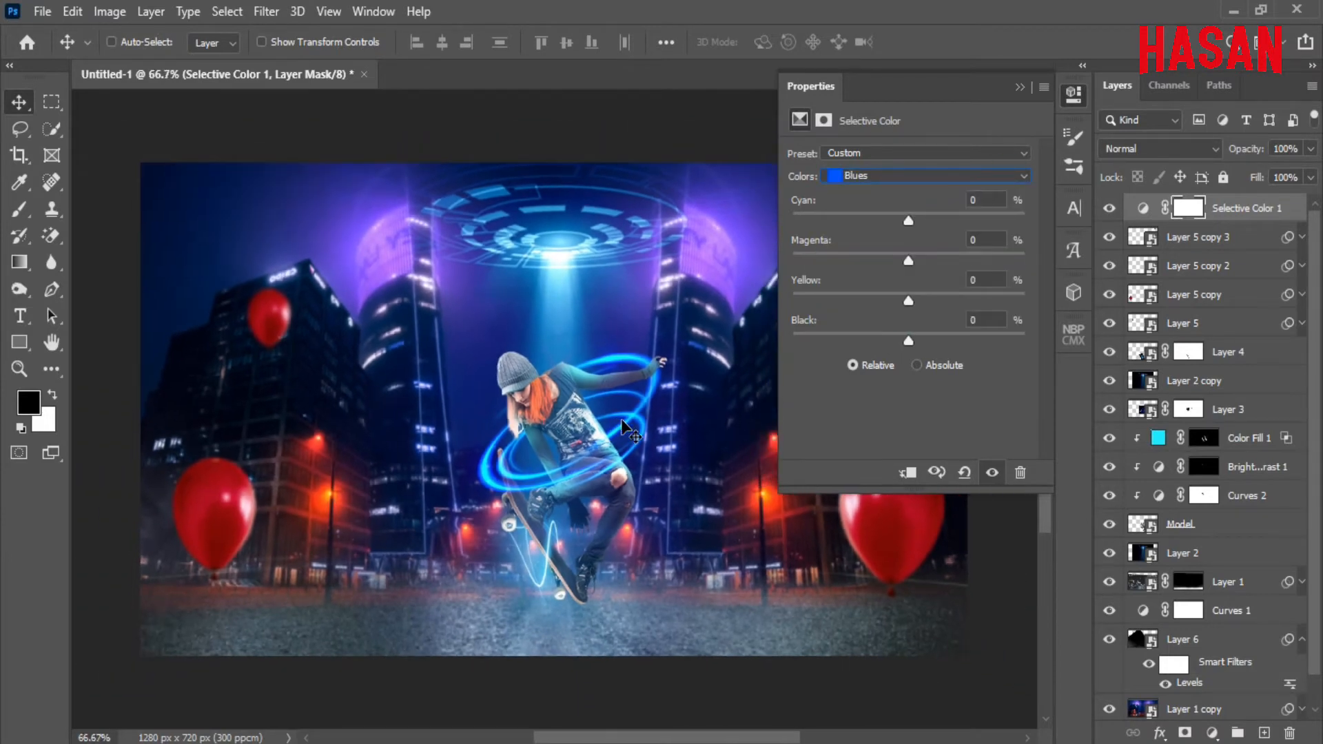
left_click_drag(625, 428, 565, 421)
mouse_move(909, 222)
left_mouse_down()
mouse_move(896, 222)
mouse_move(961, 212)
mouse_move(887, 212)
mouse_move(935, 219)
left_mouse_up()
left_click_drag(820, 215, 907, 216)
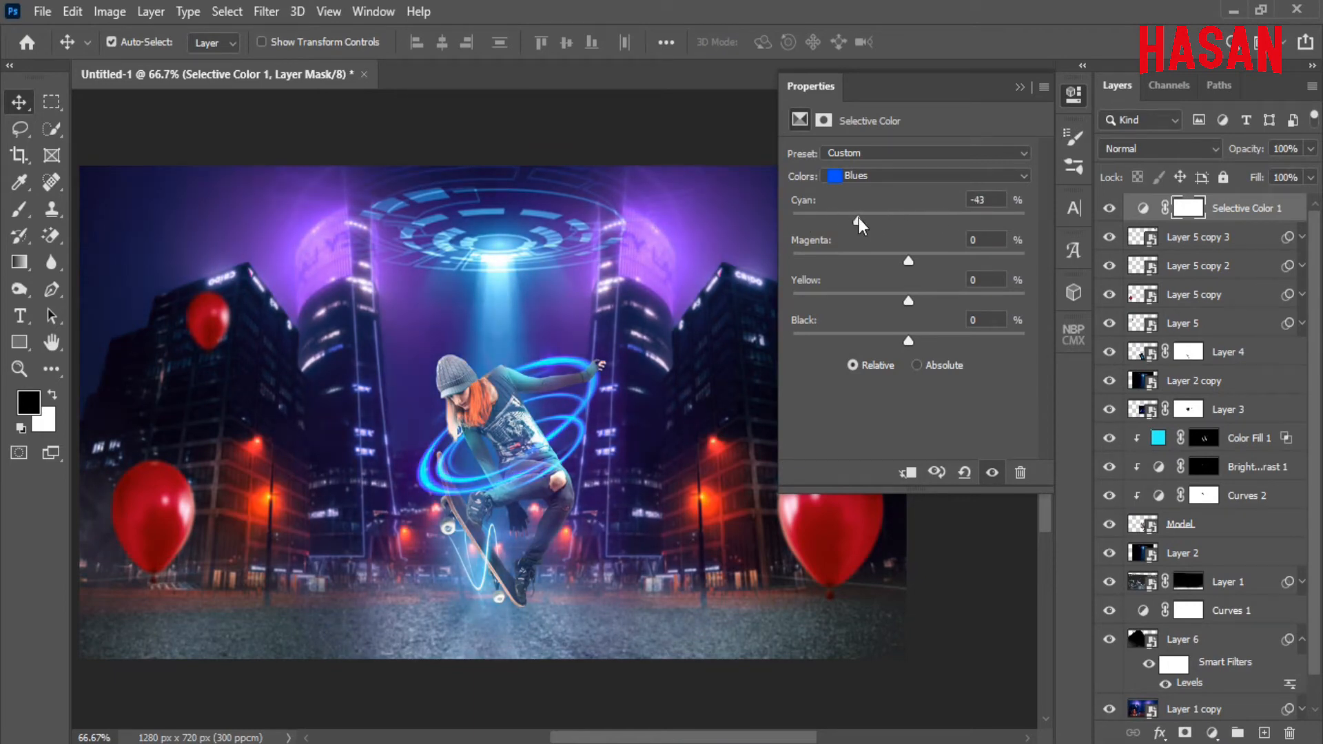
mouse_move(859, 218)
left_mouse_down()
mouse_move(998, 217)
mouse_move(825, 226)
mouse_move(886, 219)
mouse_move(855, 227)
left_mouse_up()
mouse_move(909, 260)
left_mouse_down()
mouse_move(942, 262)
mouse_move(855, 260)
mouse_move(886, 254)
left_mouse_up()
mouse_move(908, 301)
left_mouse_down()
mouse_move(921, 299)
mouse_move(850, 300)
mouse_move(901, 299)
mouse_move(866, 296)
mouse_move(886, 297)
left_mouse_up()
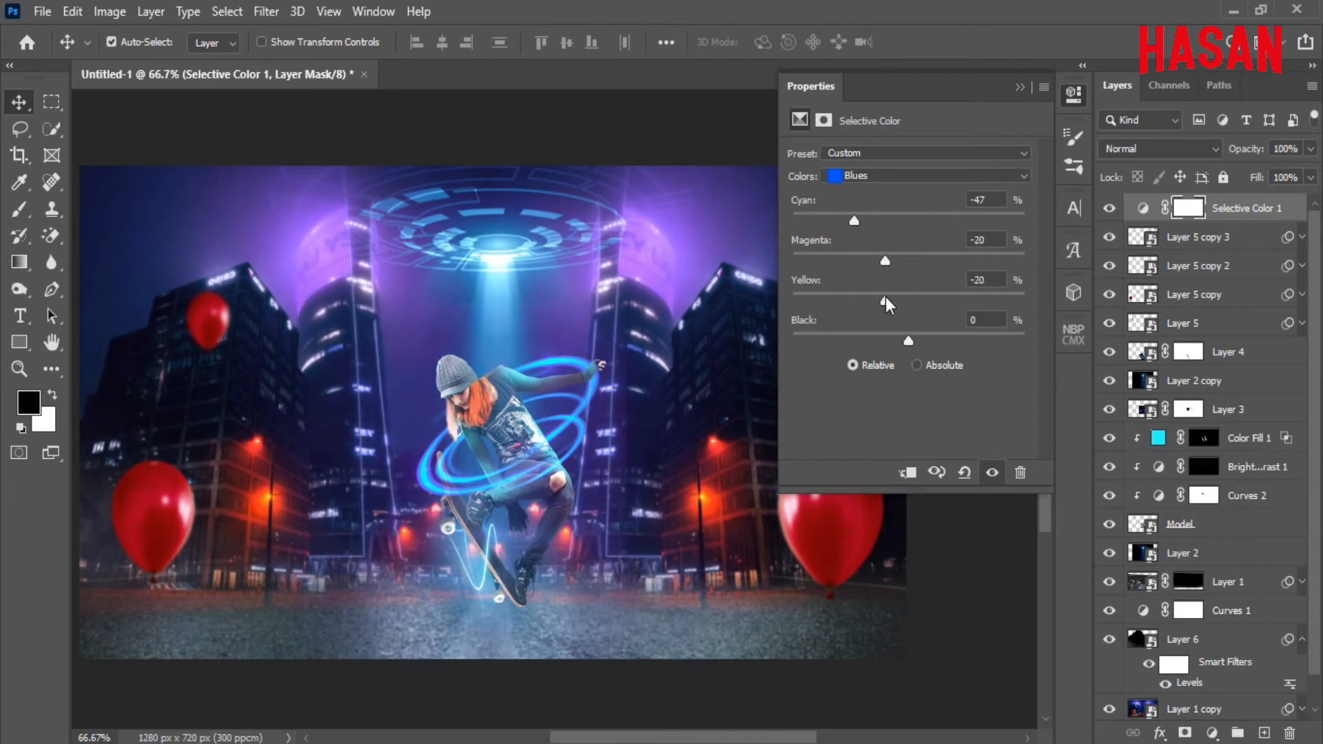
mouse_move(908, 340)
left_mouse_down()
mouse_move(875, 341)
mouse_move(942, 340)
mouse_move(908, 337)
left_mouse_up()
left_click_drag(854, 220, 813, 222)
Step: Adjust the Whites range of the Selective Color layer, lowering cyan to its minimum and fine-tuning magenta and yellow
left_click(1003, 176)
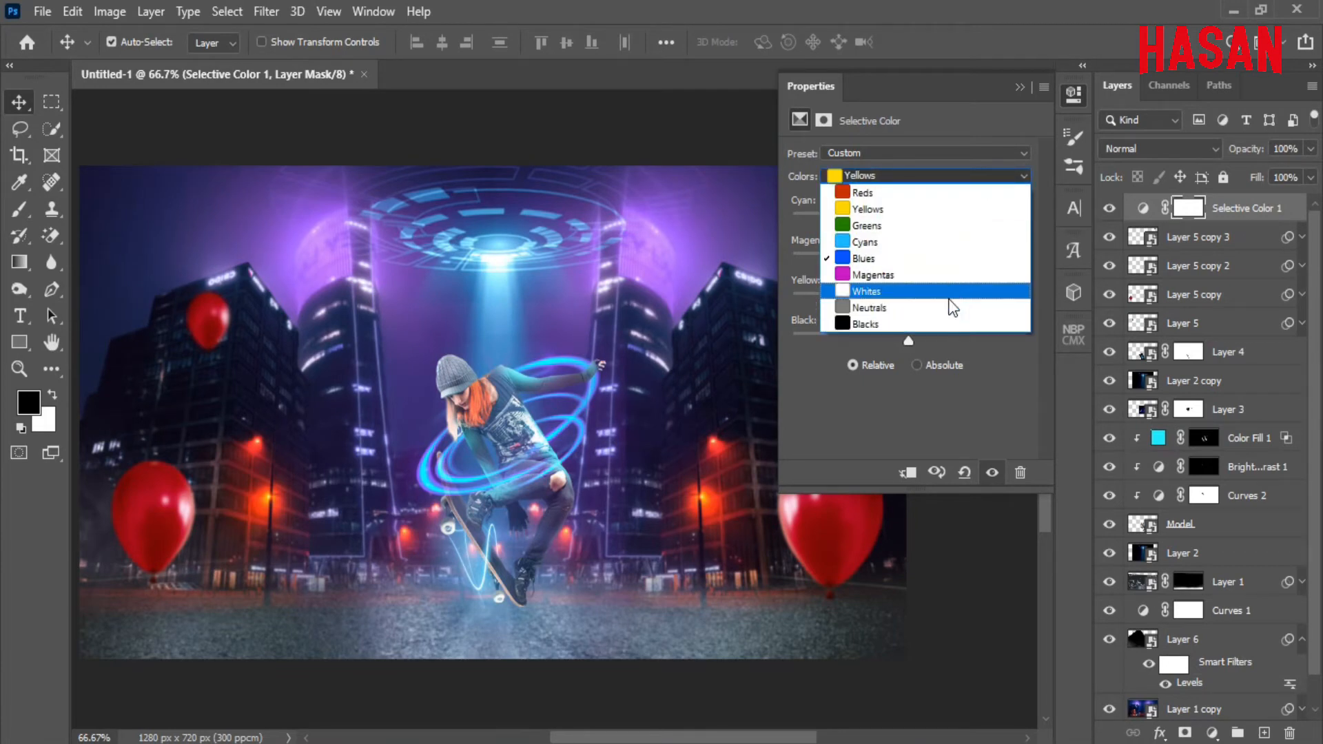
left_click(953, 292)
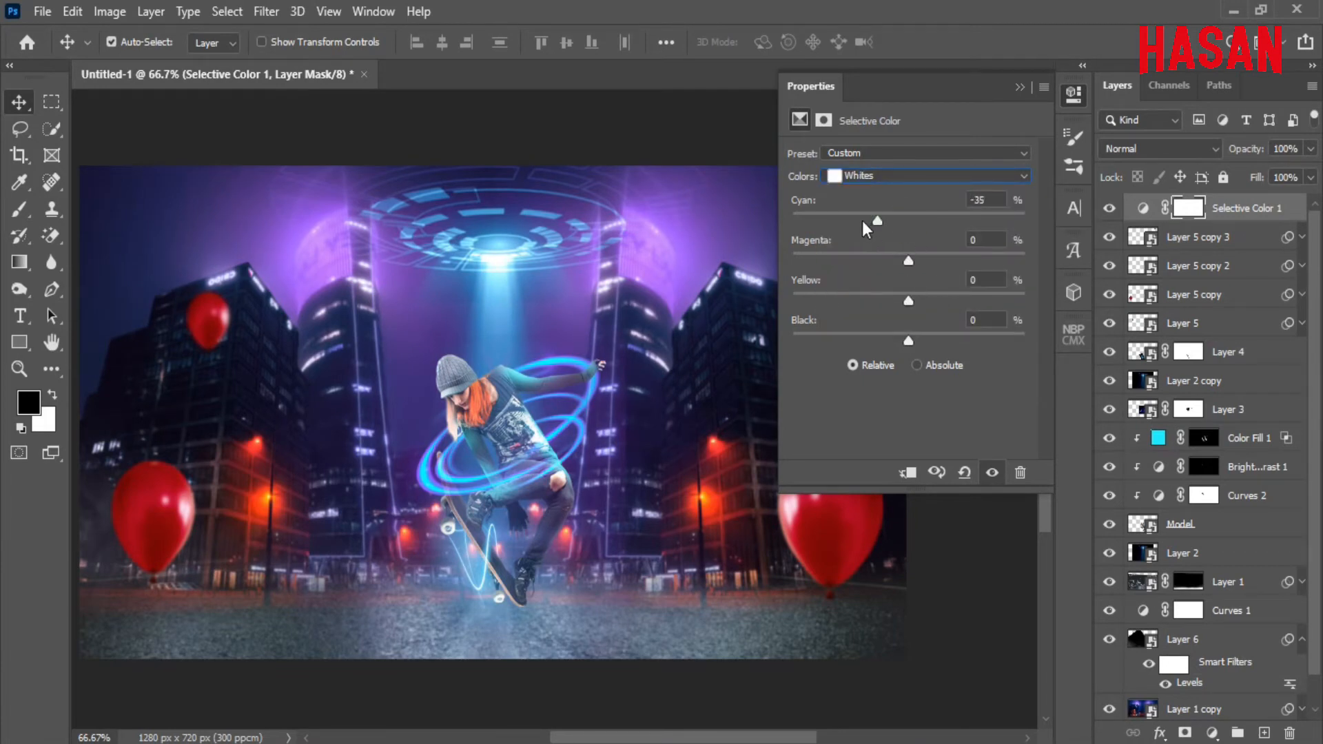
left_click_drag(826, 202, 825, 206)
left_click_drag(916, 262, 966, 299)
Step: Set the Neutrals range of the Selective Color layer to cyan -2%, magenta +8%, yellow +10% and black -2%
left_click(978, 176)
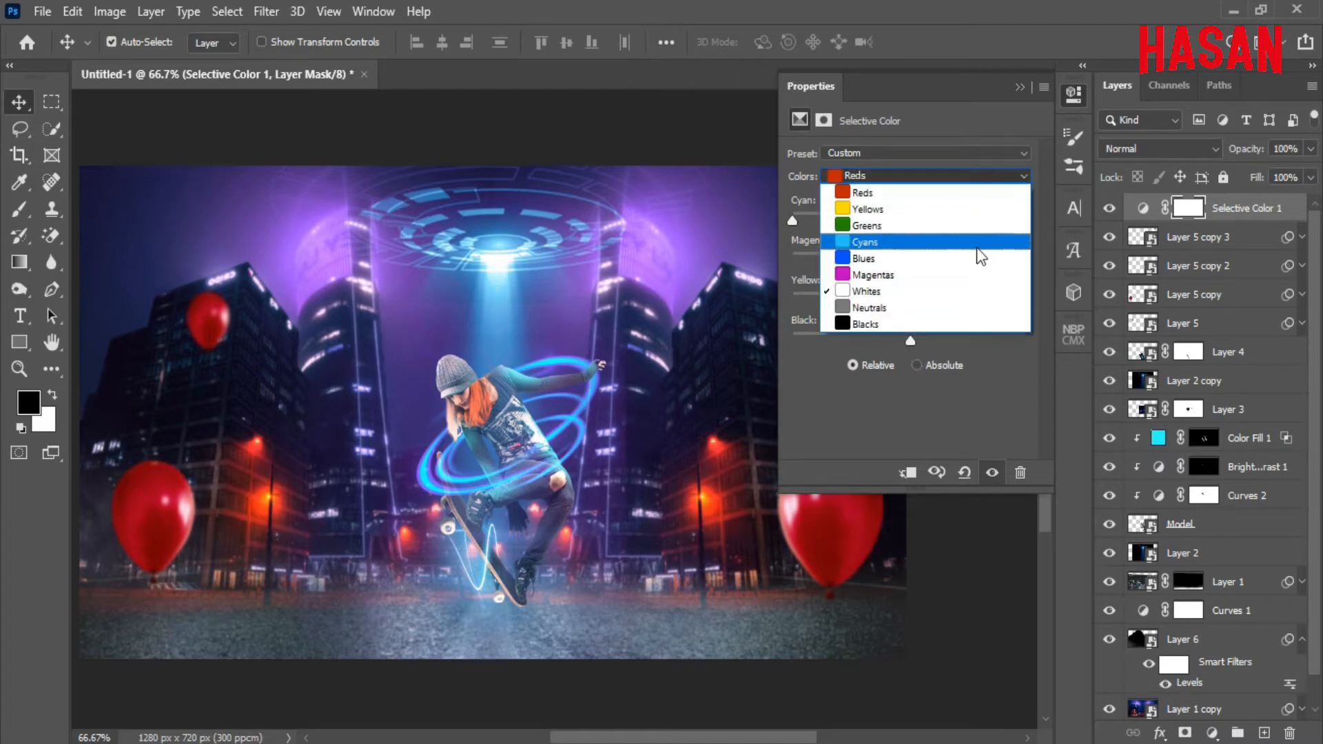
left_click(968, 308)
left_click_drag(919, 224, 907, 345)
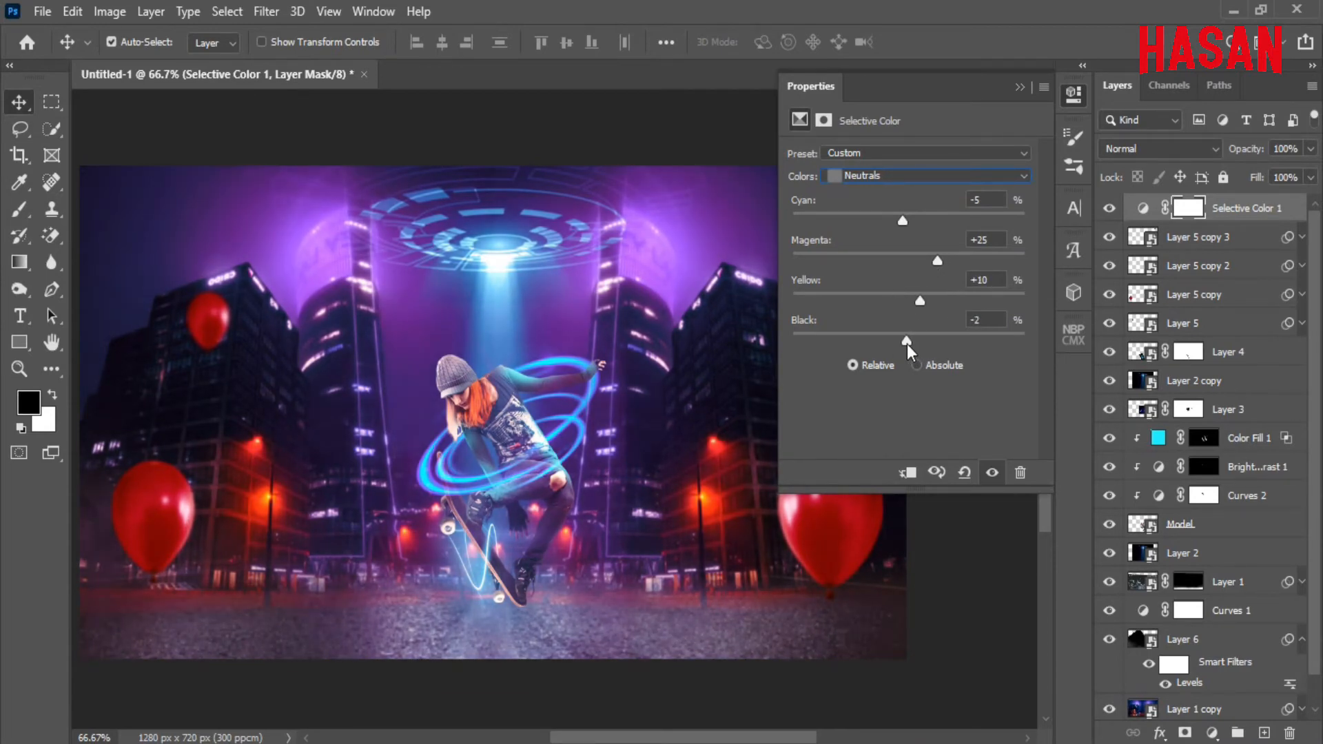
left_click_drag(938, 261, 907, 229)
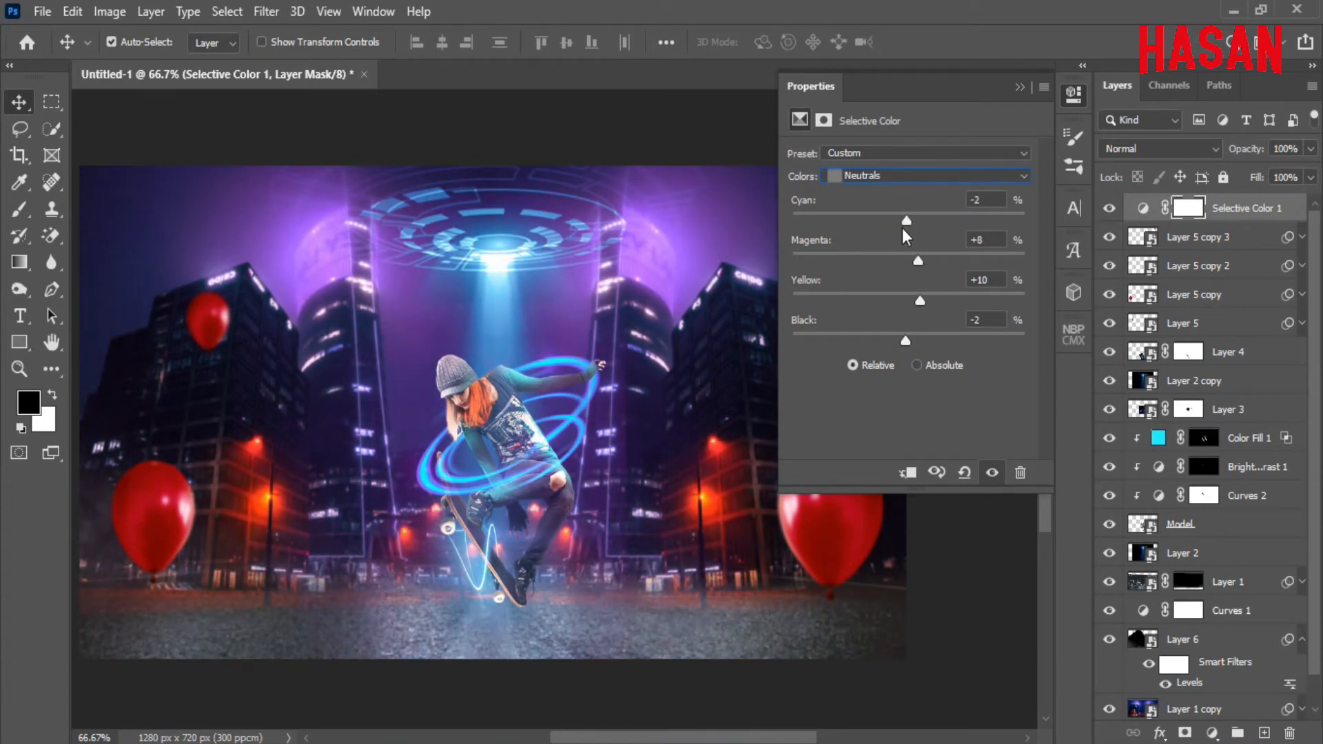
left_click(1020, 87)
Step: Reduce the Selective Color layer's opacity to 80%, comparing the image with the adjustment hidden and shown
left_click(1106, 209)
left_click(1106, 210)
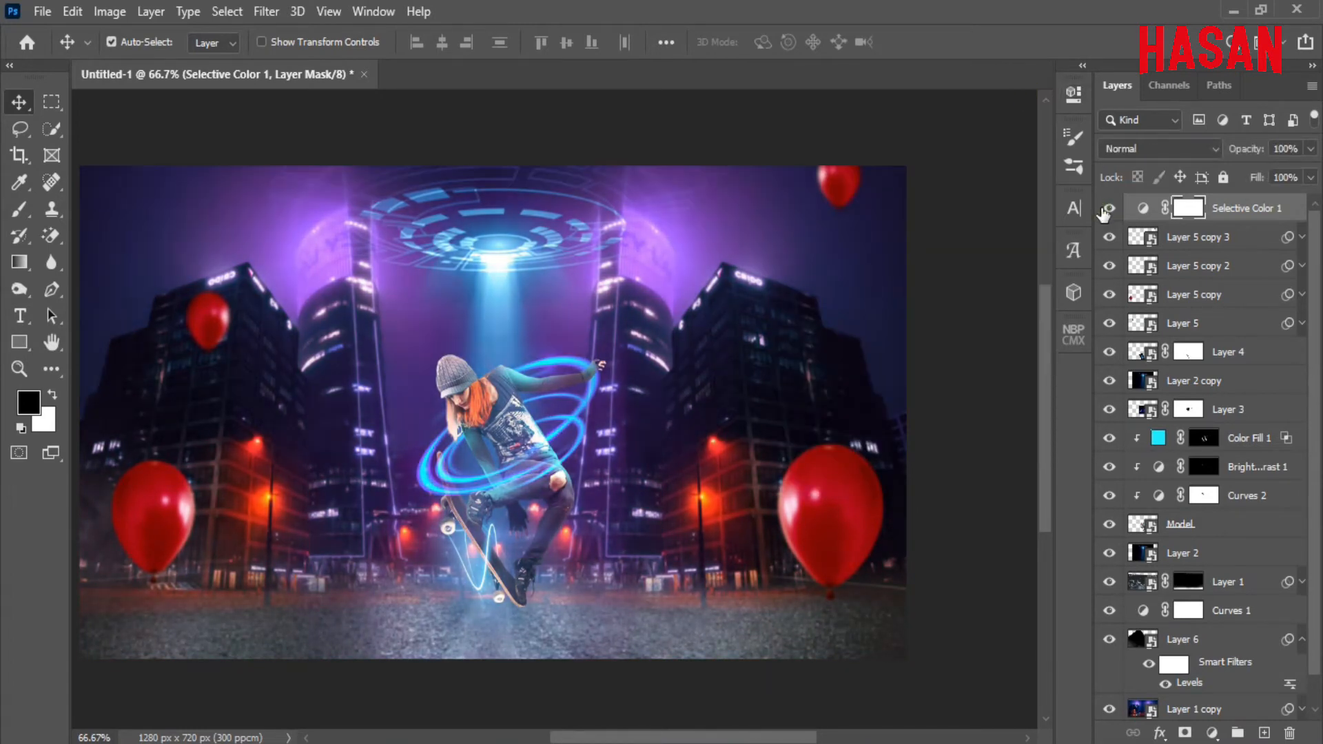
left_click_drag(1237, 150, 1230, 153)
left_click(1110, 209)
left_click(1109, 210)
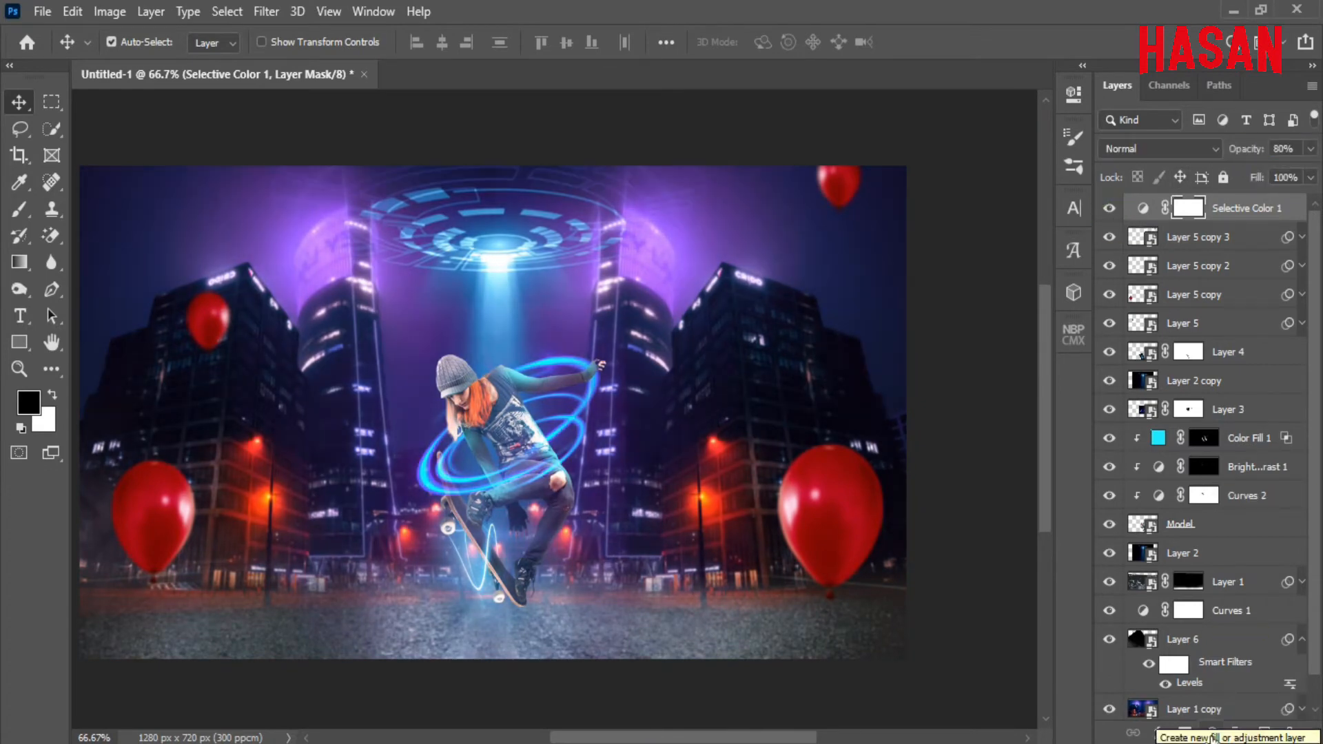
Step: Add a Color Balance adjustment on top and shift its midtones slightly toward red, with magenta-green at -20 and yellow-blue at +7
left_click(1211, 732)
left_click(1224, 556)
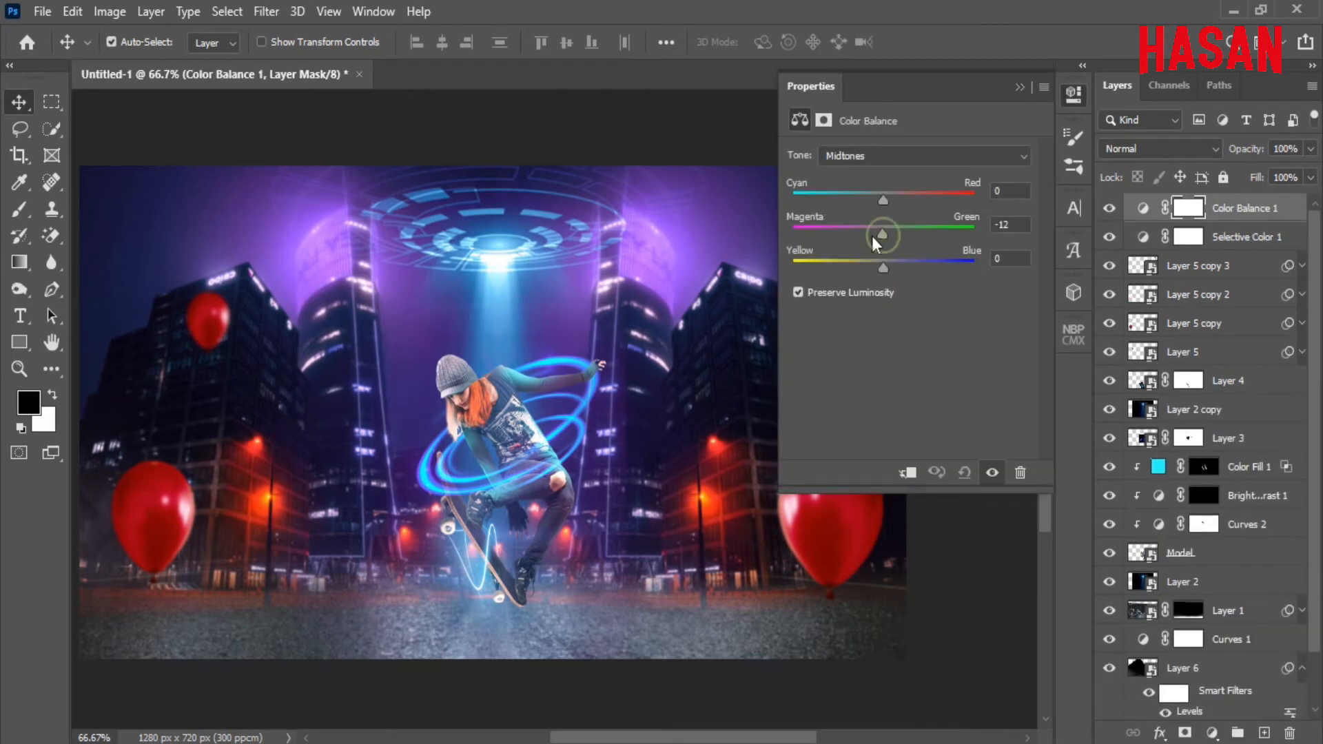
left_click_drag(883, 269, 904, 269)
left_click_drag(883, 200, 891, 197)
Step: Shift the Color Balance highlights toward magenta at about -12 and slightly toward blue
left_click(949, 157)
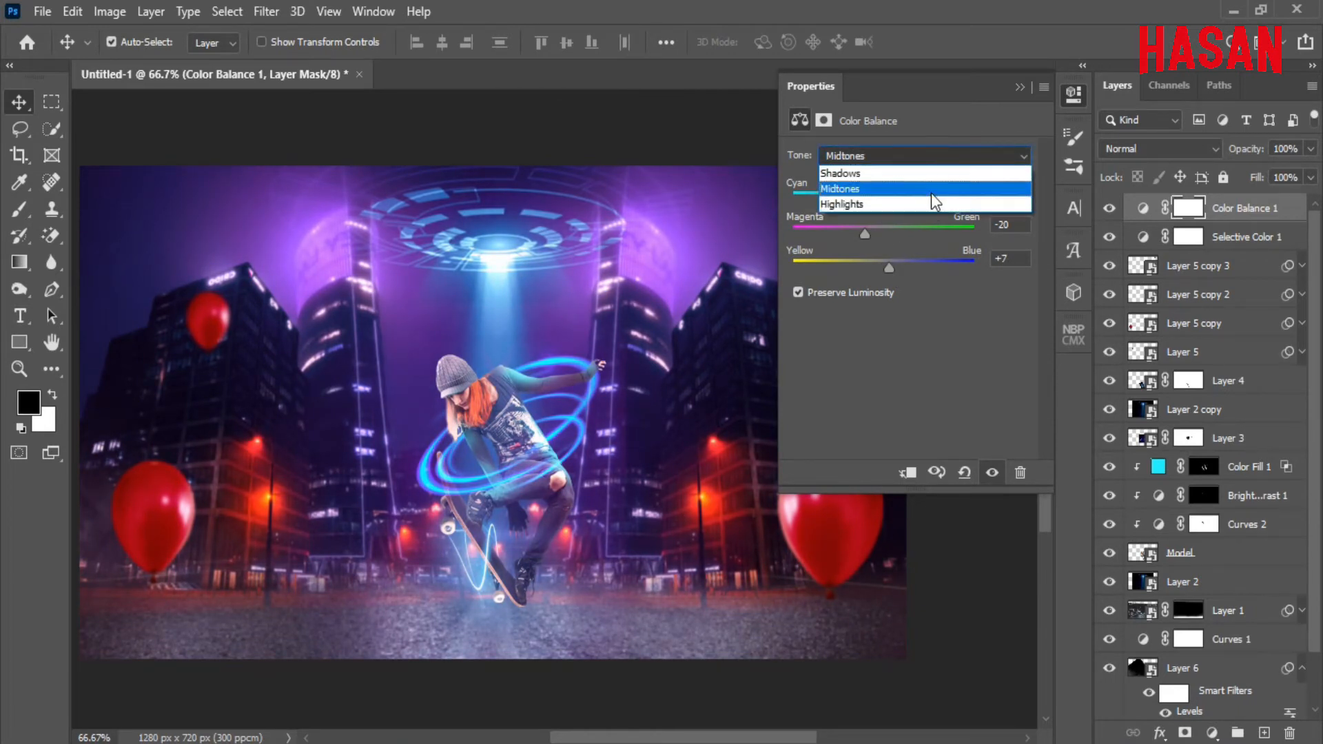
left_click(932, 201)
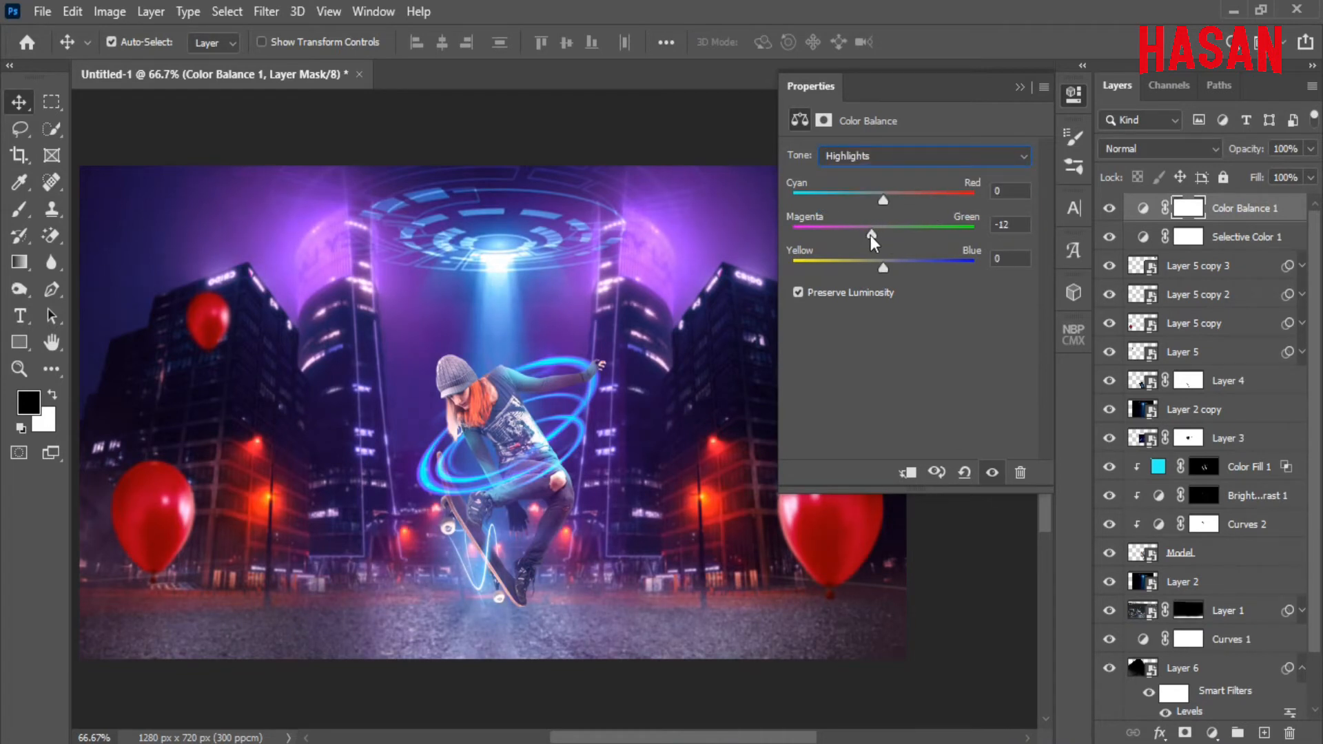
left_click_drag(883, 268, 892, 266)
Step: Shift the Color Balance shadows slightly toward magenta and close the adjustment's settings
left_click(965, 158)
left_click(950, 172)
left_click_drag(883, 235, 875, 242)
left_click(1025, 87)
scroll(633, 370, "up", 1)
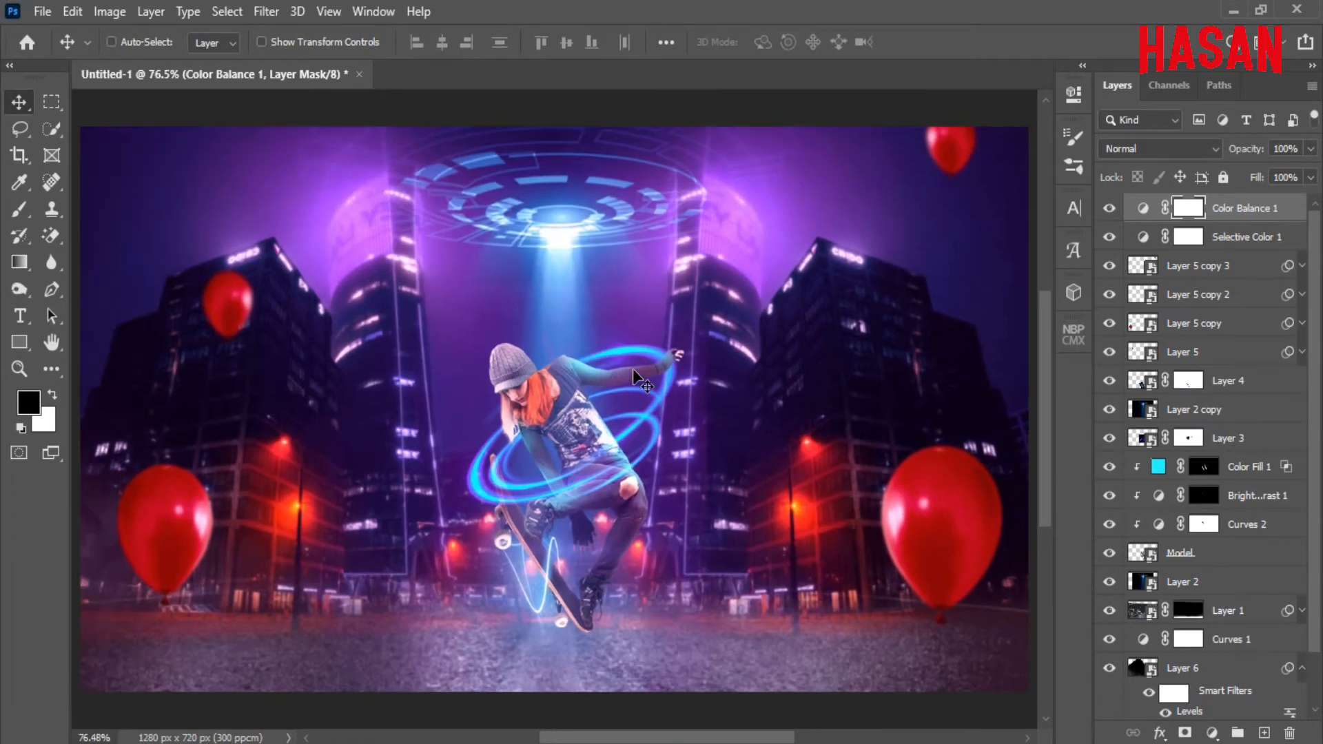
Step: Add a Color Lookup adjustment on top using the Crisp_Warm.look 3DLUT file
left_click(1212, 733)
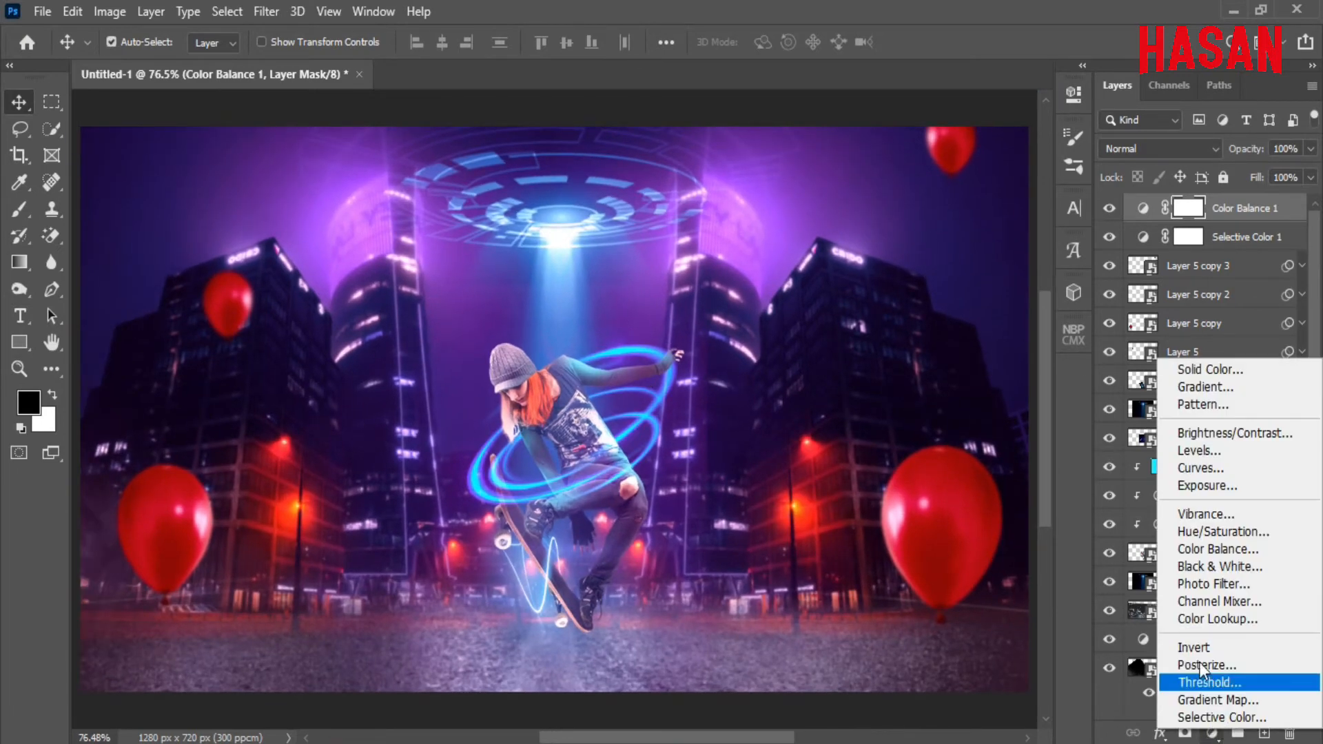
left_click(1234, 619)
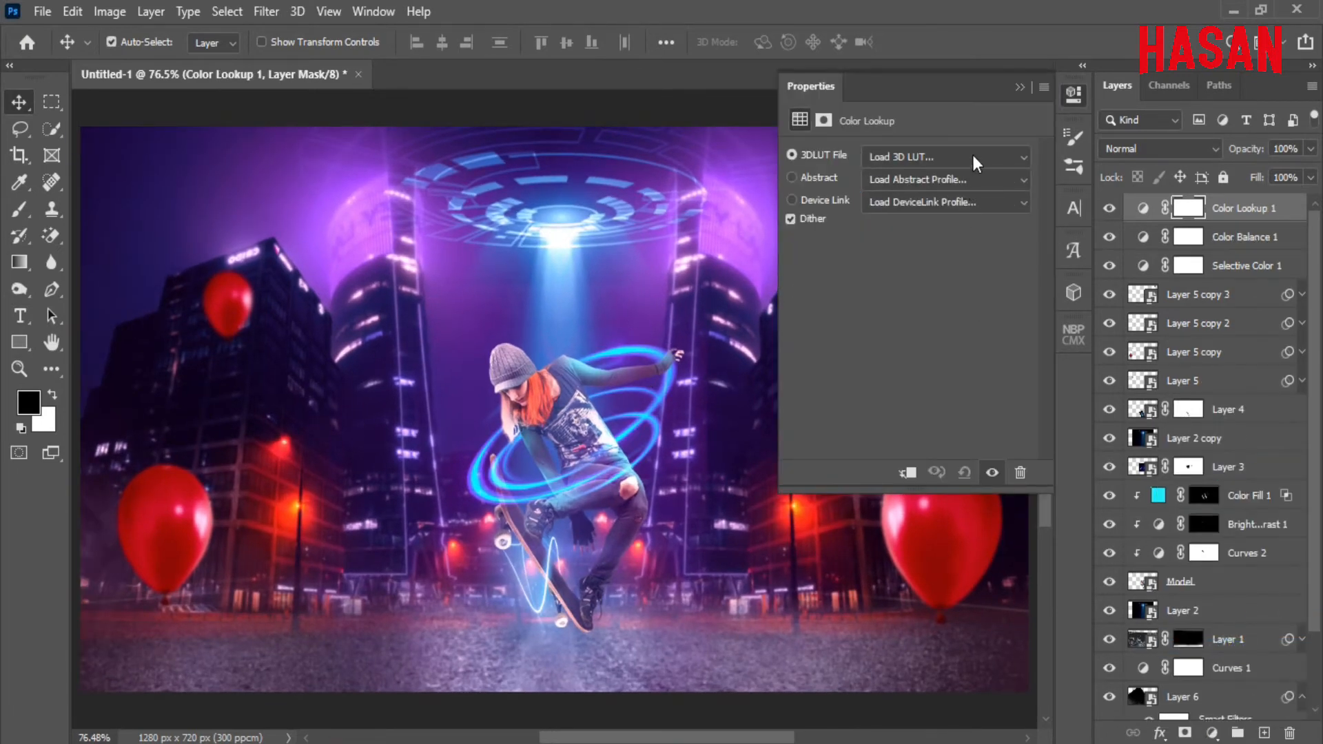
left_click(896, 154)
scroll(958, 358, "down", 1)
left_click(951, 400)
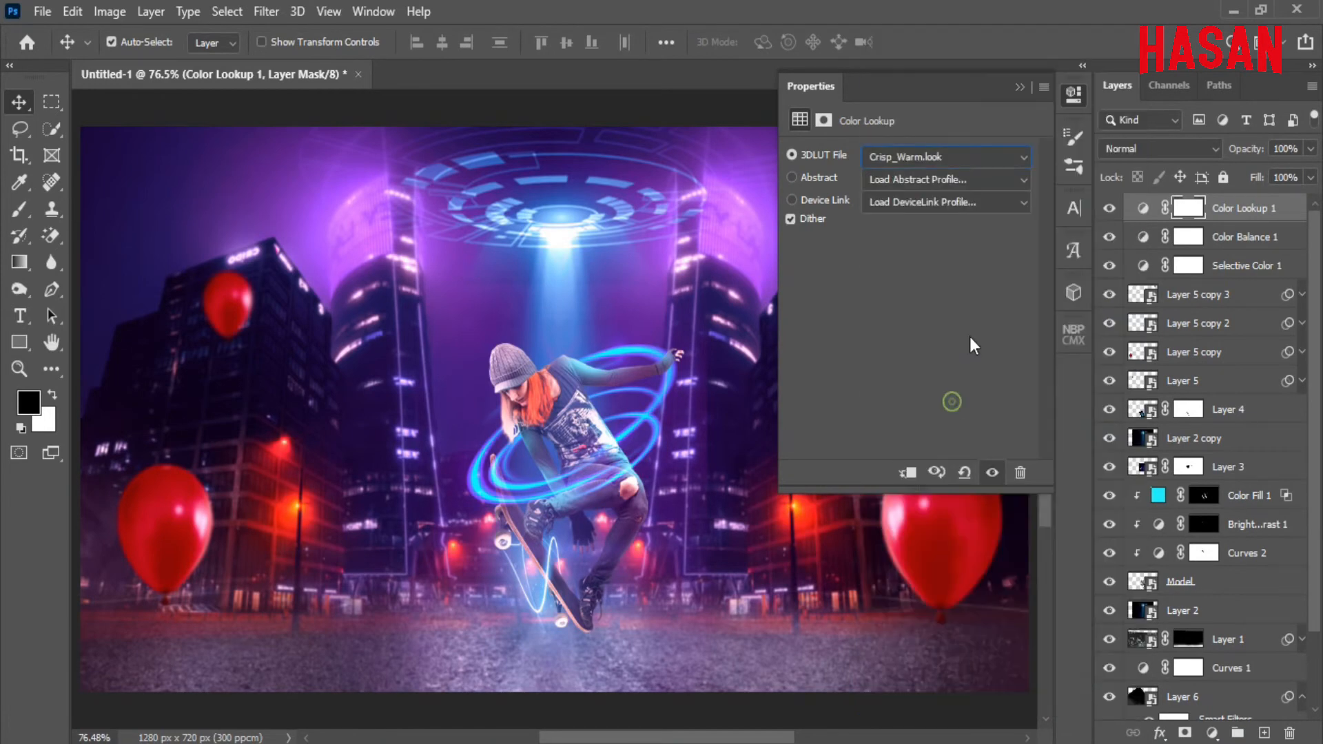
left_click(1019, 90)
Step: Reduce the Color Lookup layer's opacity to about 41% and compare the image with the adjustment hidden and shown
left_click_drag(1251, 150, 1189, 155)
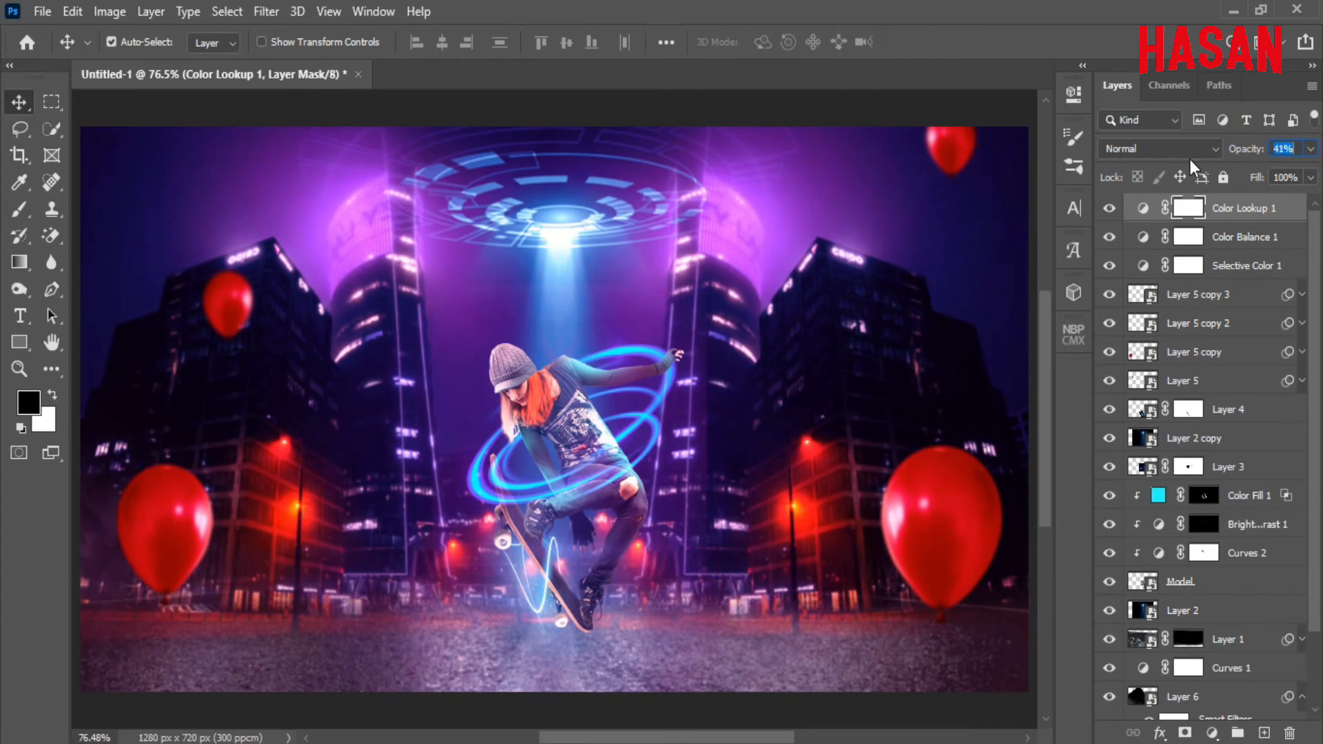
left_click(1110, 207)
left_click(1110, 207)
left_click_drag(1235, 158, 1237, 153)
Step: Add a Gradient Map adjustment on top in Soft Light mode at about 30% opacity and open its gradient for editing
left_click(1212, 733)
left_click(1211, 708)
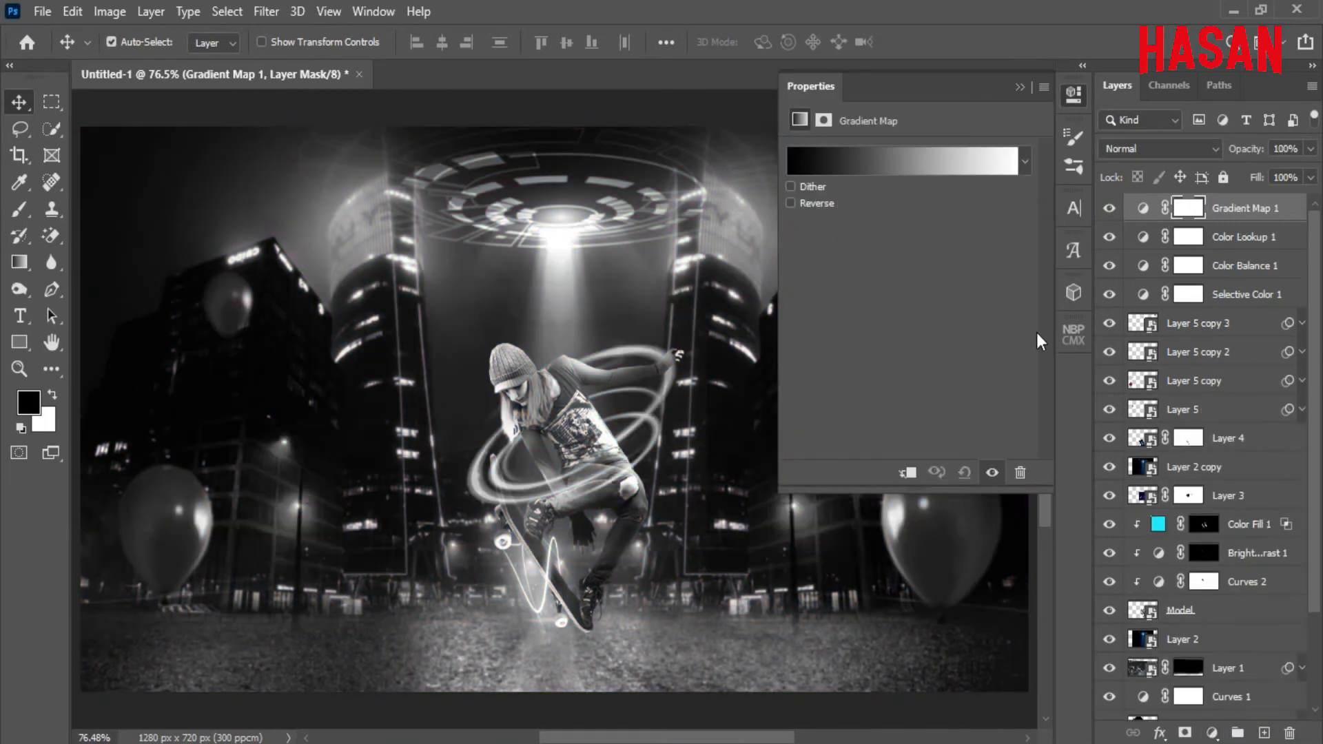
left_click(1196, 144)
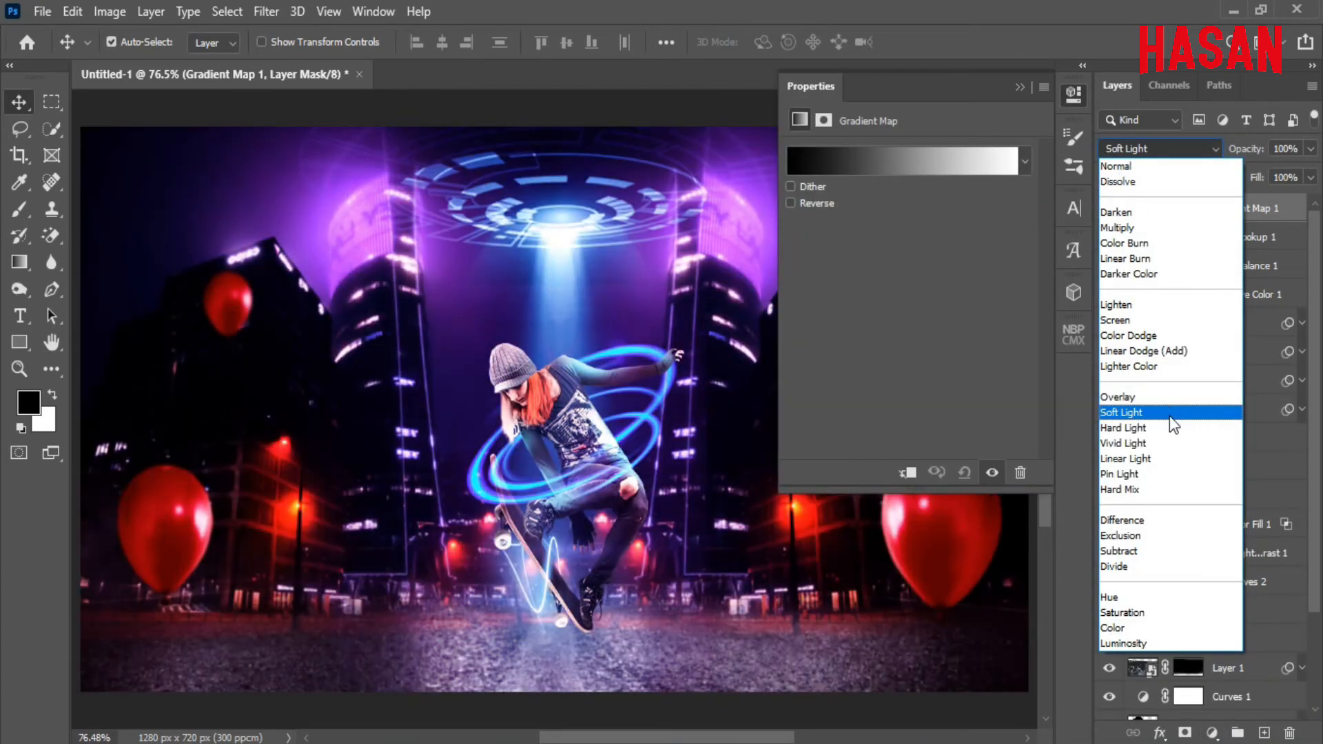
left_click(1170, 413)
left_click_drag(1248, 157, 1187, 156)
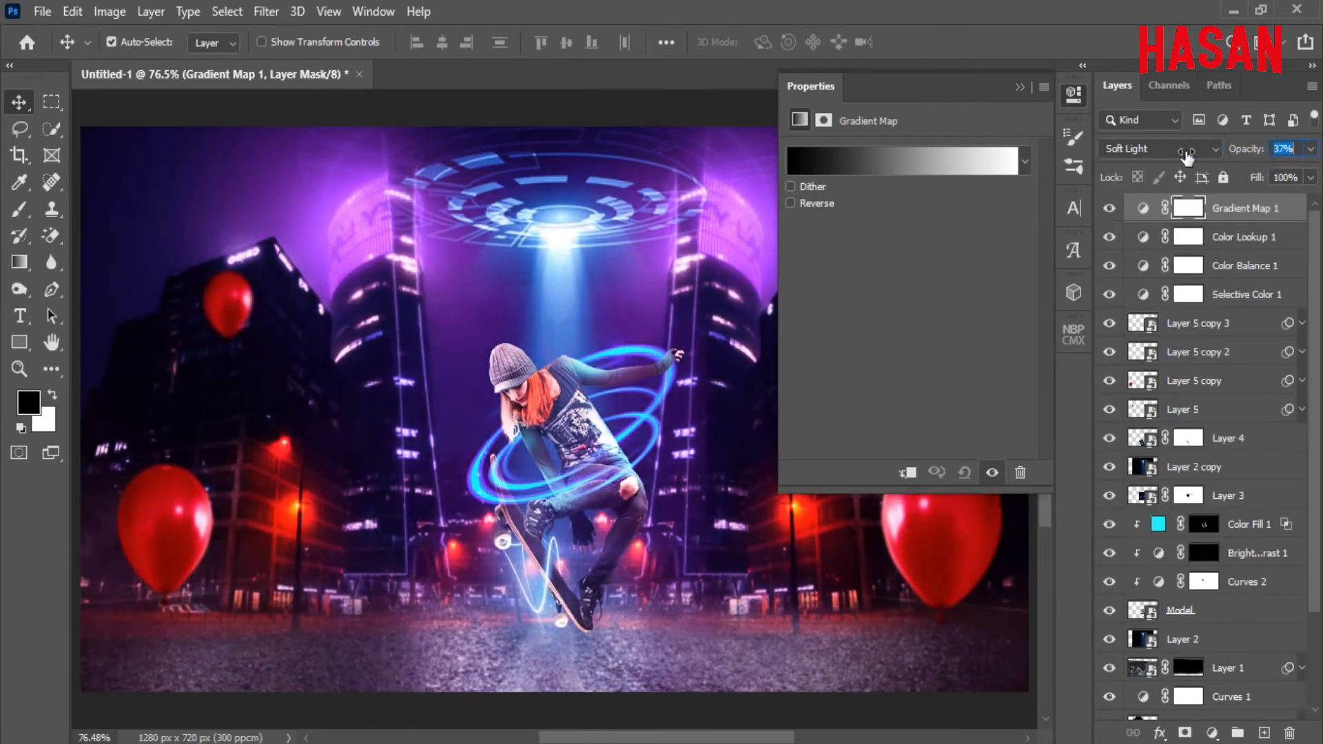
left_click(884, 168)
left_click_drag(894, 42, 958, 90)
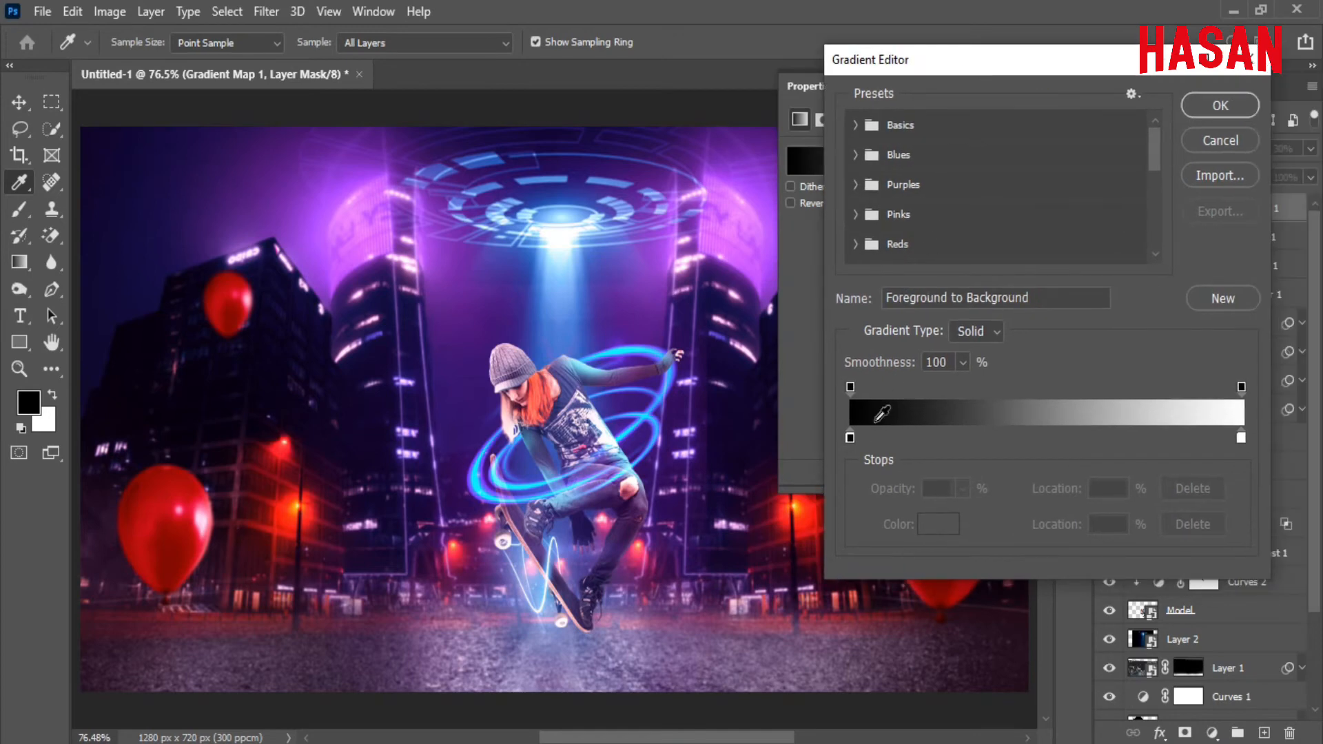
Step: Recolor the gradient's black starting color stop to a dark purple
left_click(850, 439)
double_click(850, 439)
left_click(756, 226)
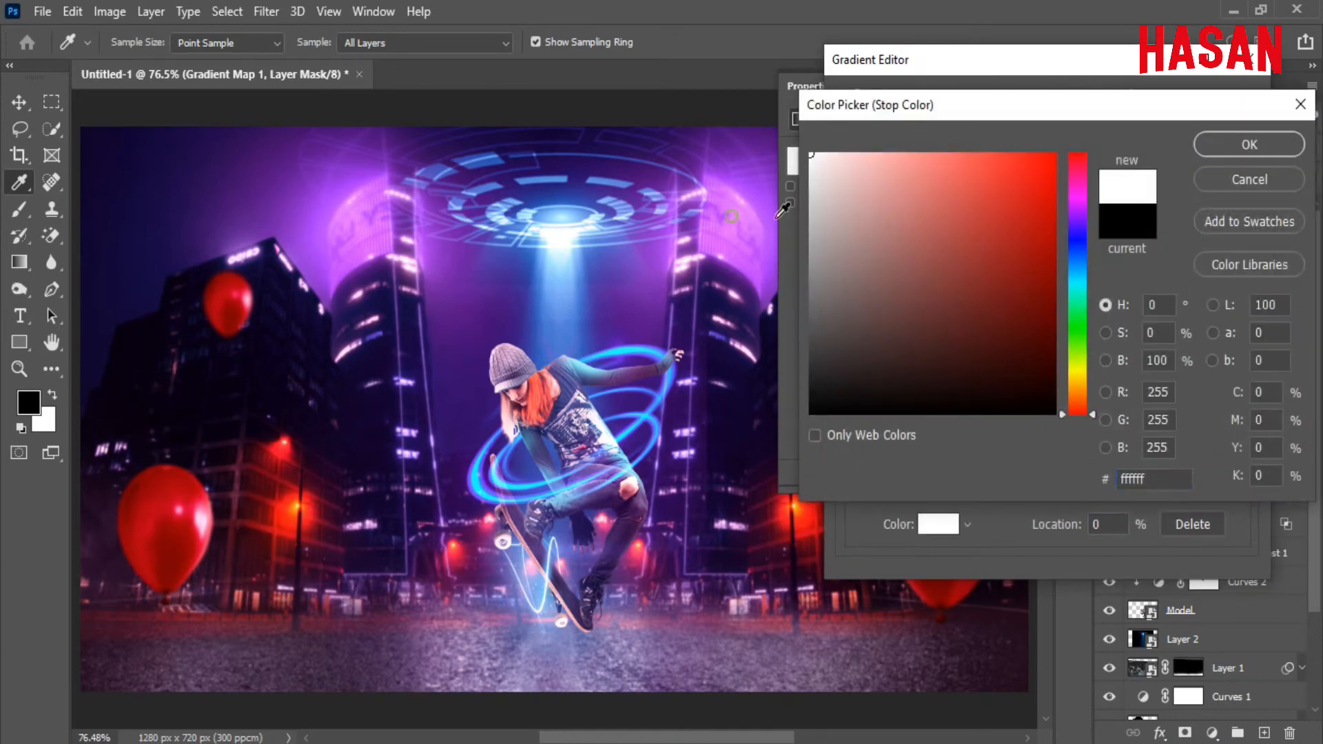
left_click_drag(1084, 276, 1083, 206)
left_click(1048, 169)
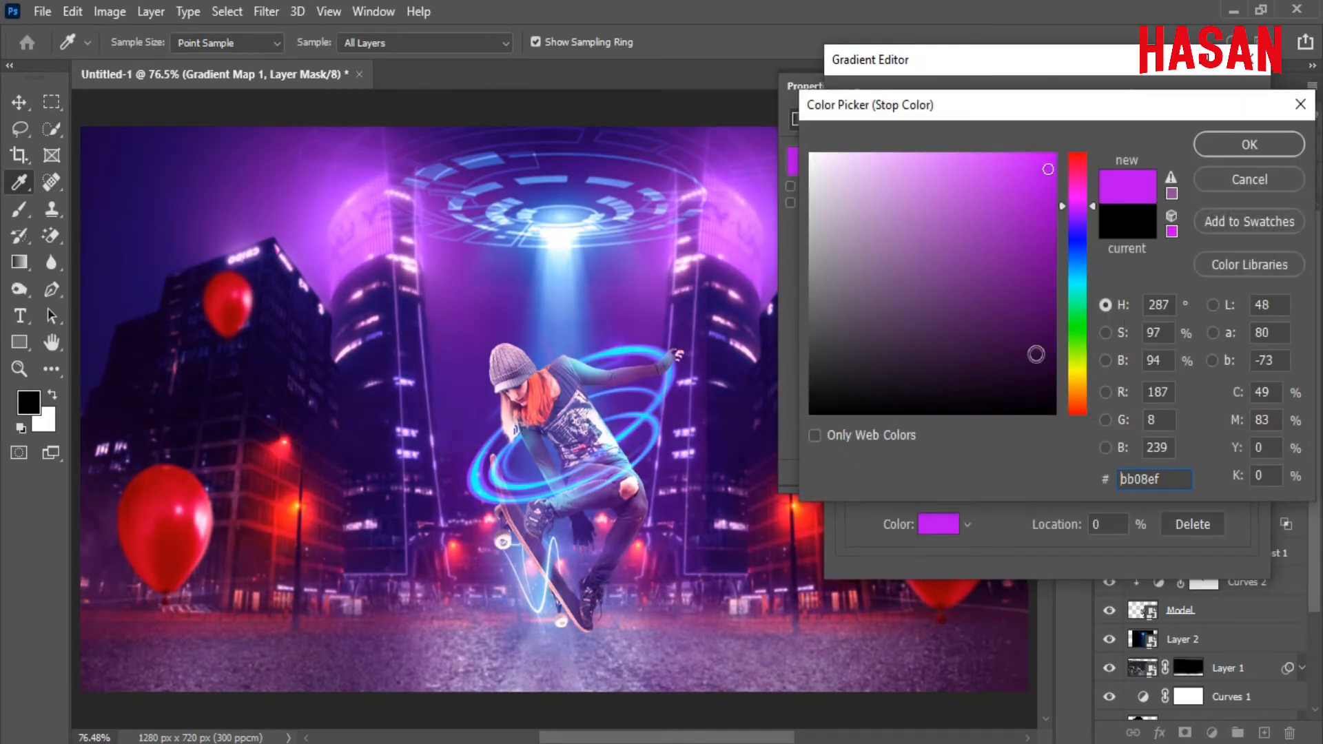
left_click(1036, 255)
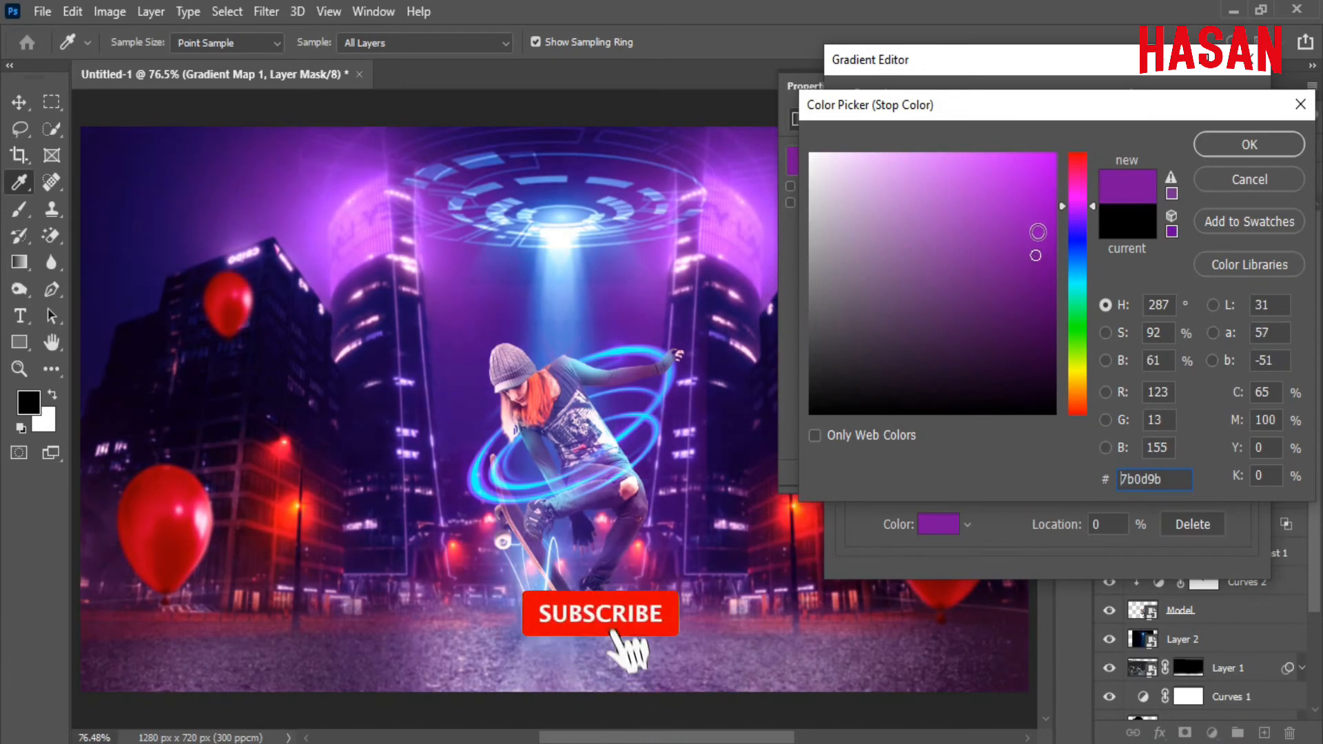
left_click(1031, 360)
left_click(1035, 254)
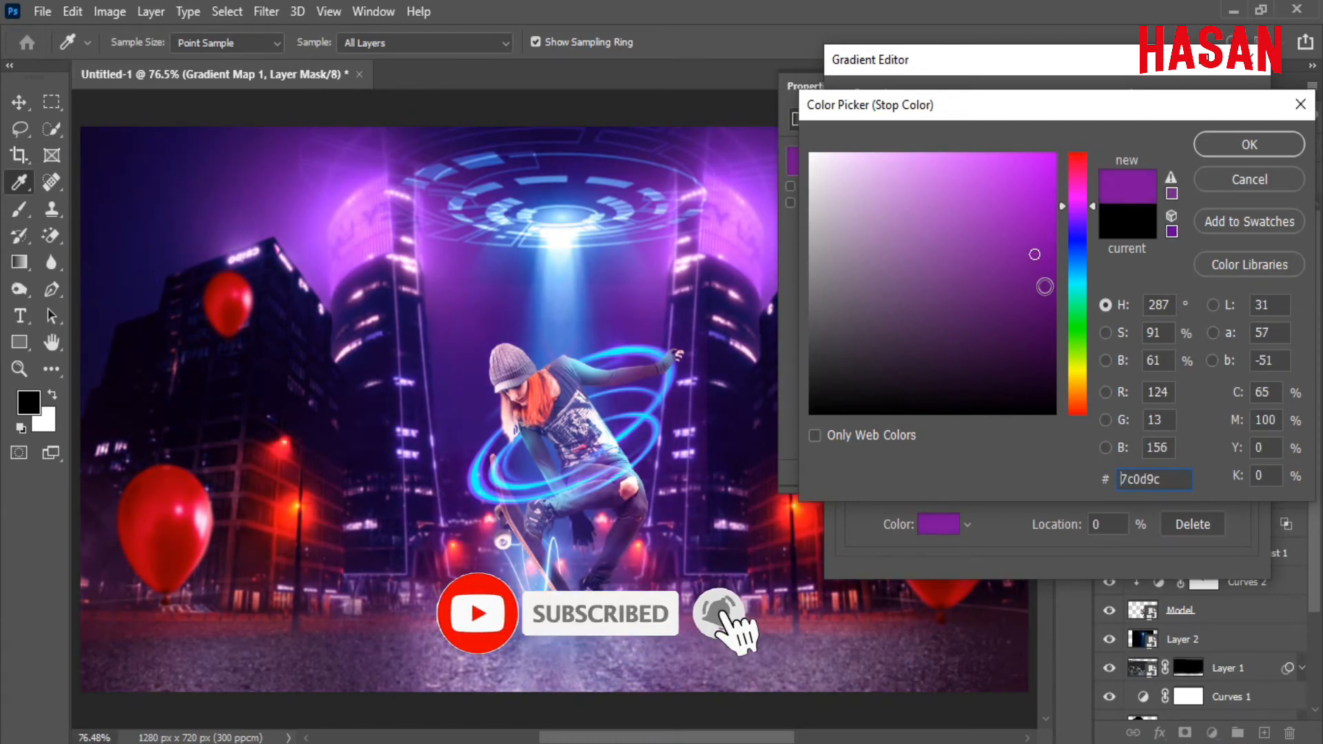
left_click_drag(1049, 269, 1033, 315)
left_click(1250, 144)
Step: Recolor the gradient's white end stop to bright magenta-purple #d919f0
double_click(1242, 440)
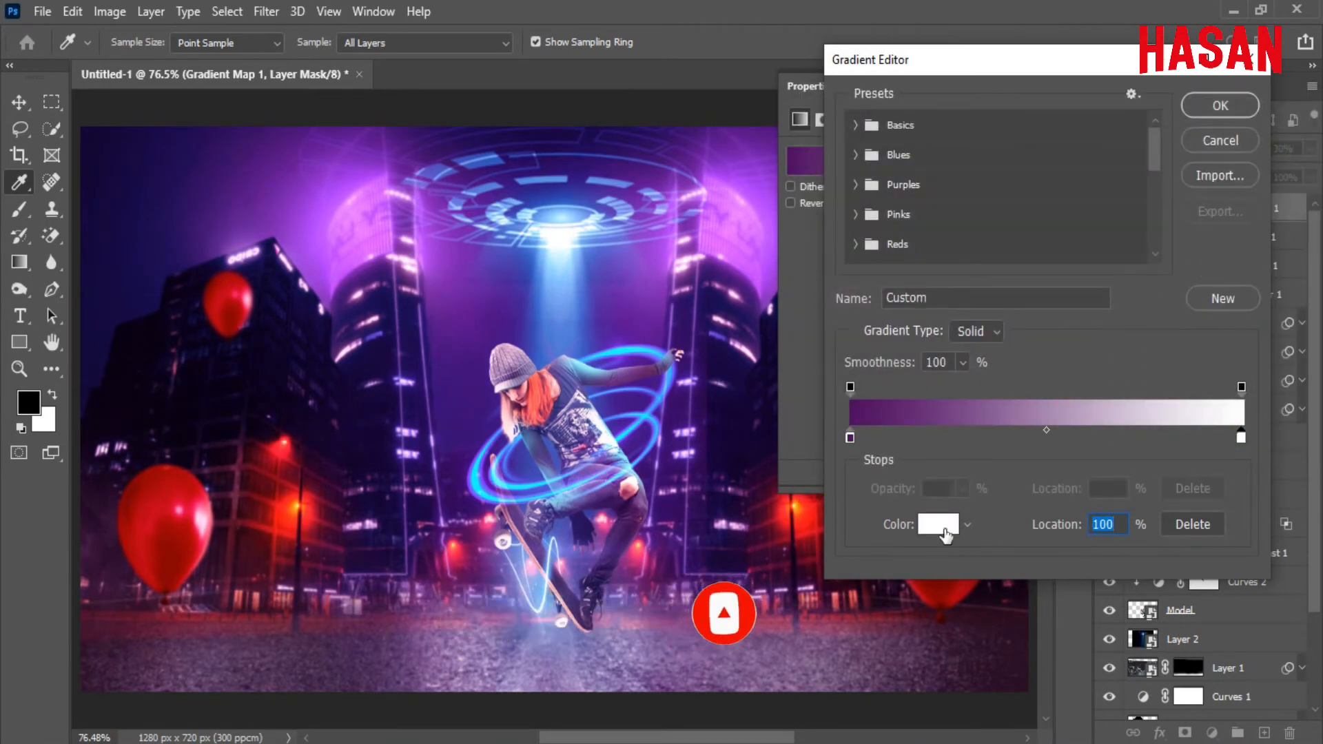
left_click(1078, 256)
left_click(983, 326)
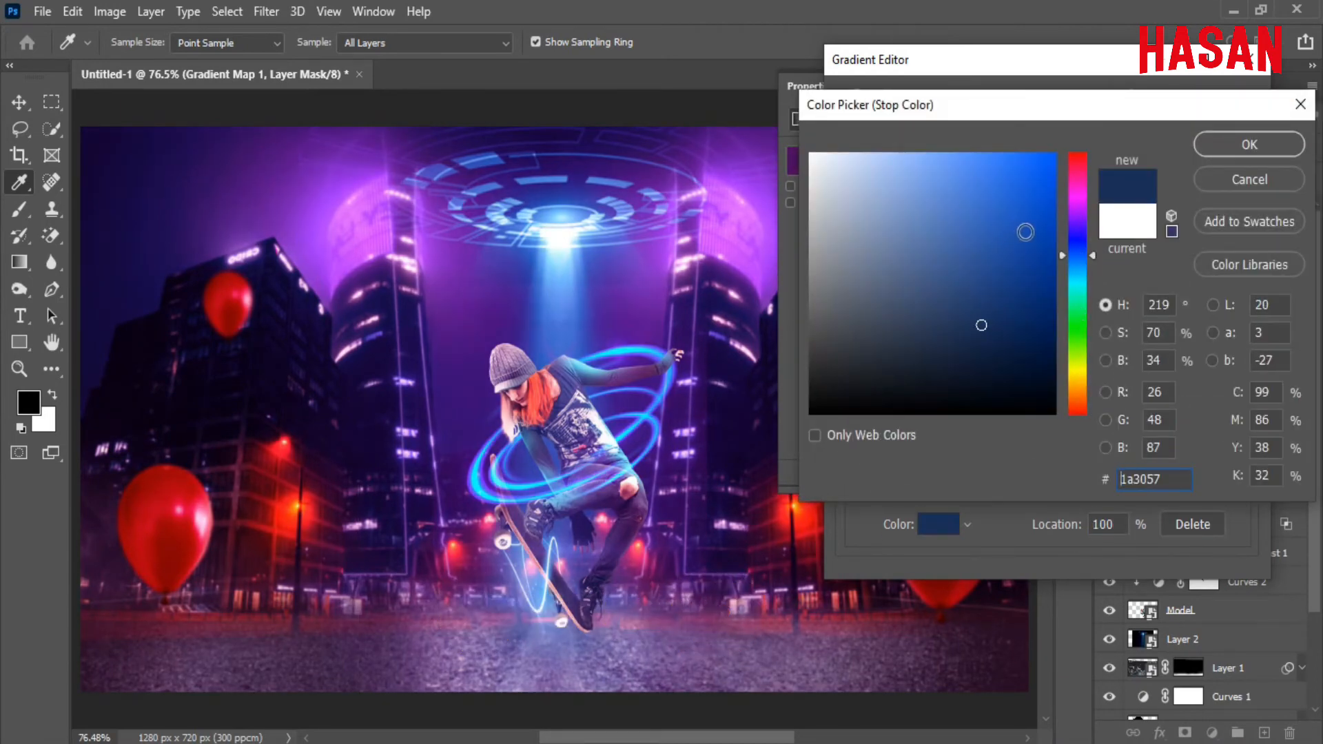
left_click(1039, 222)
mouse_move(1083, 233)
left_mouse_down()
mouse_move(1078, 200)
mouse_move(1033, 200)
mouse_move(1042, 303)
mouse_move(1029, 168)
left_mouse_up()
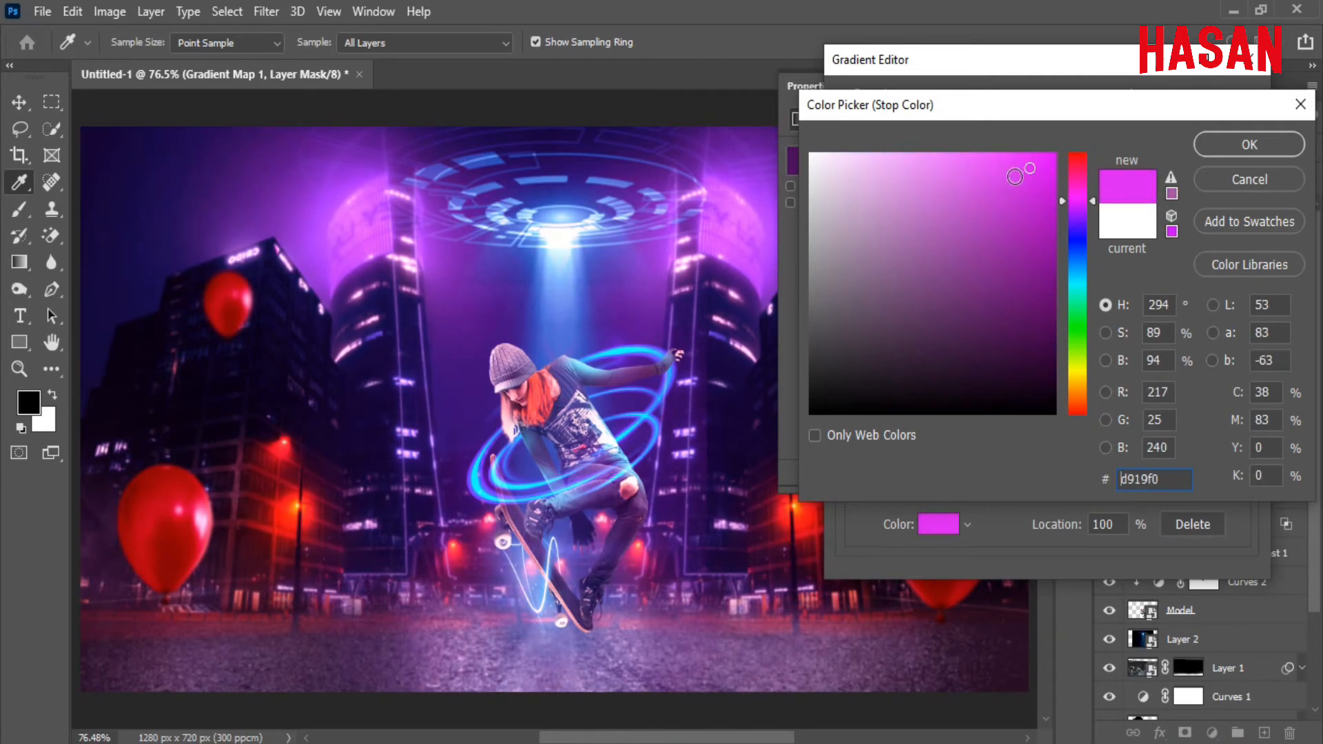
left_click(1249, 149)
Step: Recolor the gradient's starting color stop to a deep saturated blue and accept the edited gradient
left_click(850, 437)
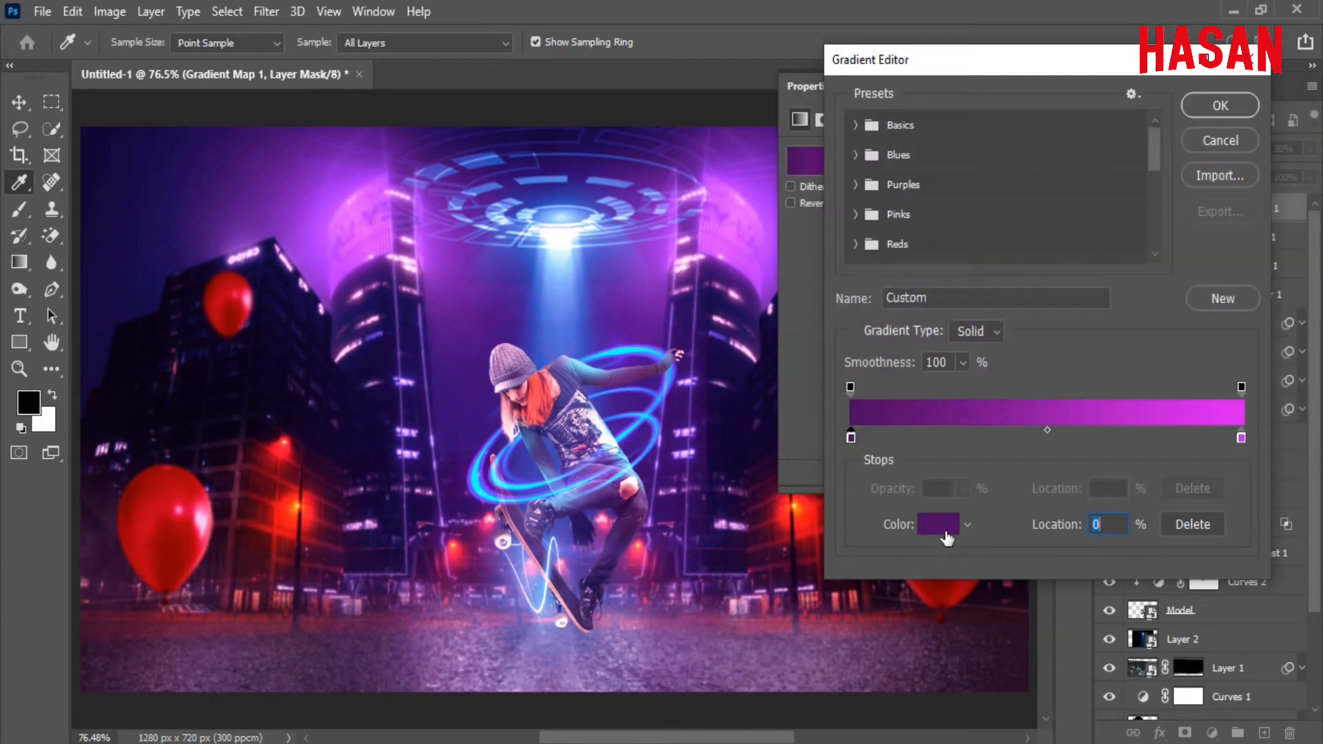
left_click(939, 525)
left_click(1078, 250)
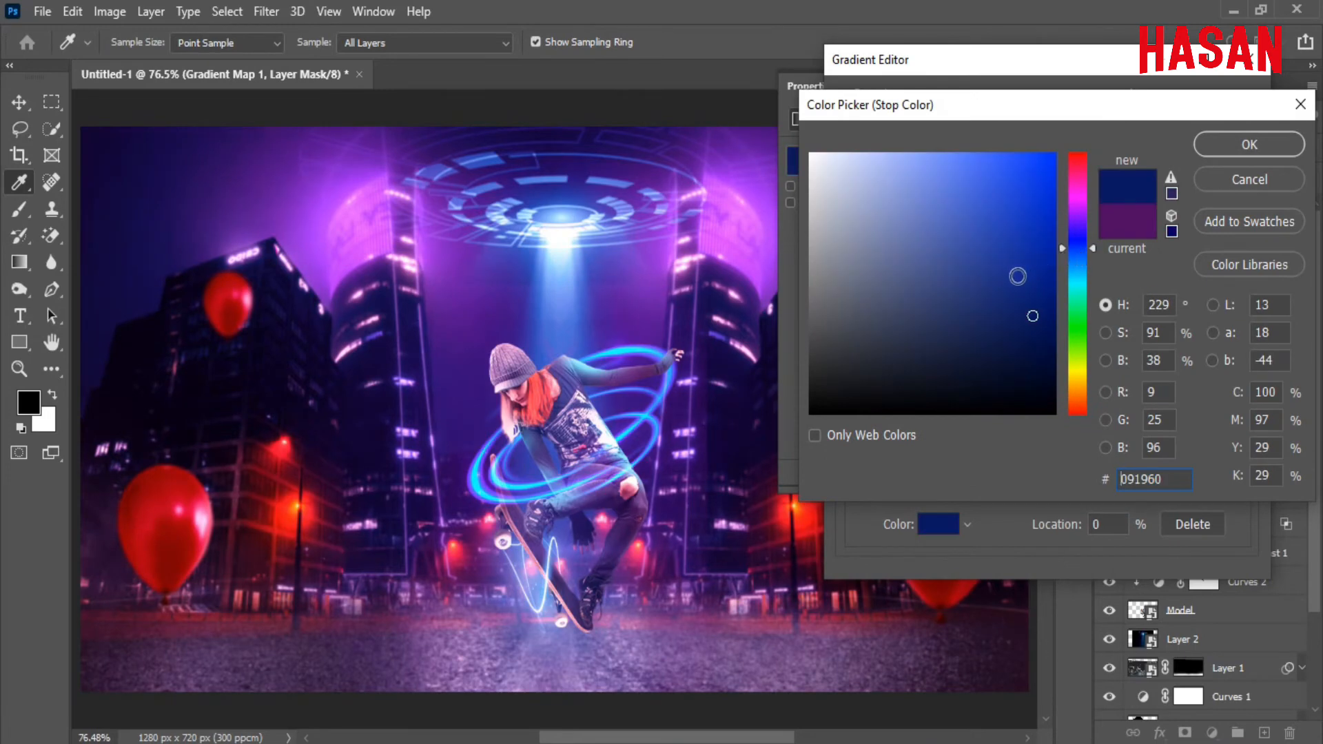
mouse_move(913, 188)
left_mouse_down()
mouse_move(1034, 207)
mouse_move(1042, 188)
mouse_move(1044, 272)
left_mouse_up()
left_click(1249, 144)
left_click(1211, 100)
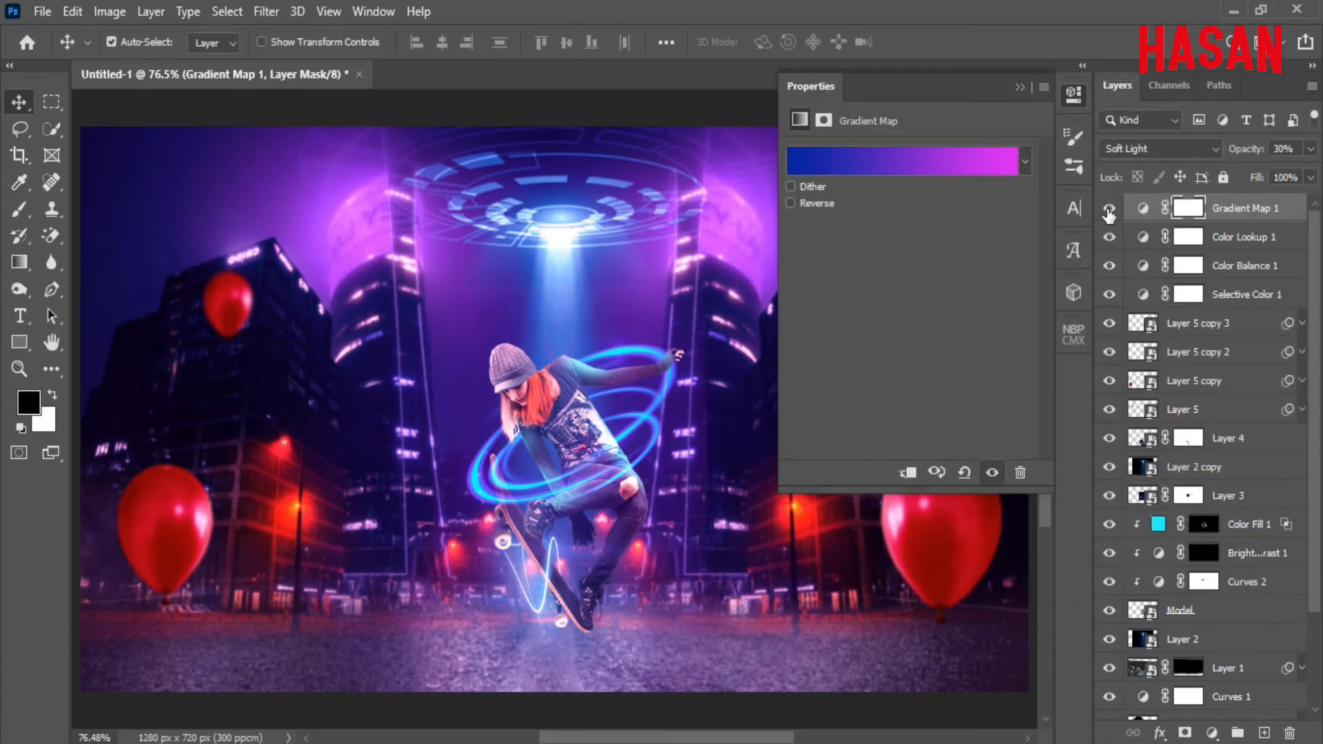
Step: Lower the Gradient Map layer's opacity to 12% and compare the image with the adjustment hidden and shown
left_click(1109, 209)
left_click(1109, 209)
left_click(1109, 209)
left_click(1109, 209)
left_click_drag(1252, 156, 1221, 163)
left_click(1109, 209)
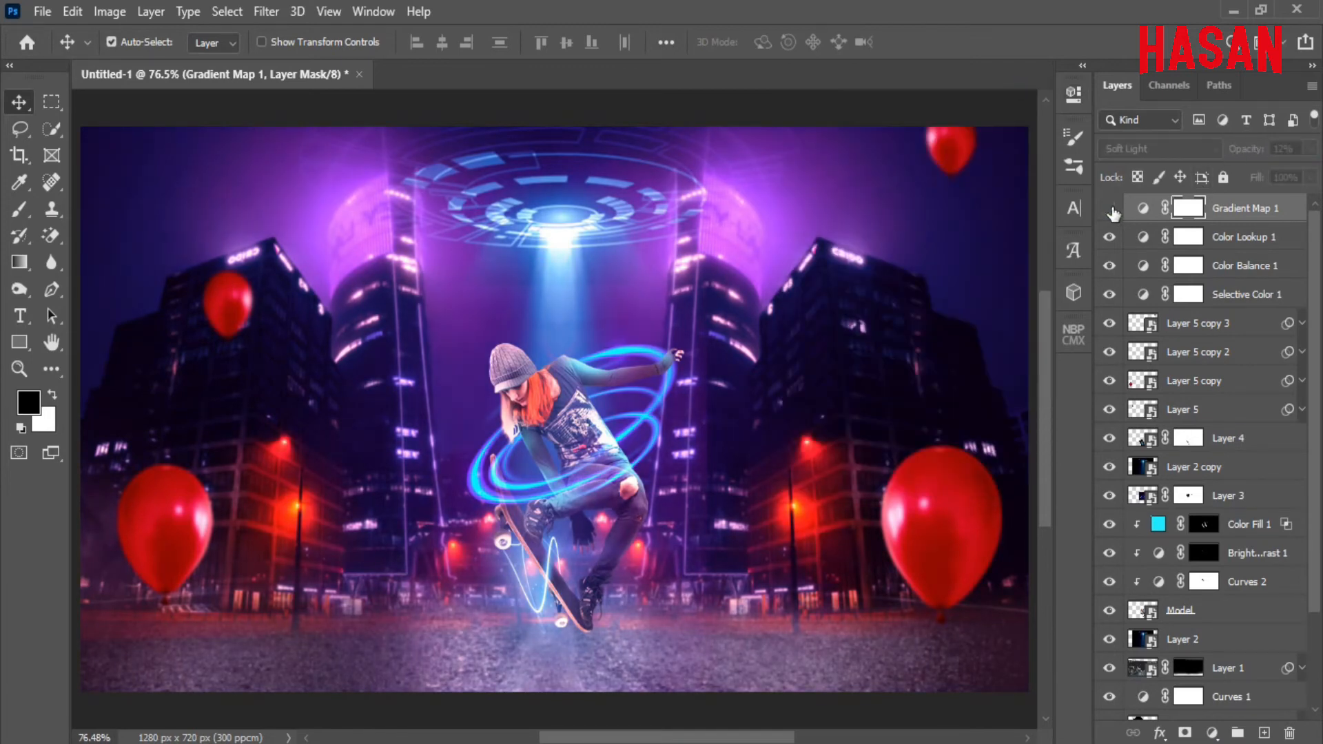
left_click(1110, 210)
left_click(1110, 209)
left_click(1110, 209)
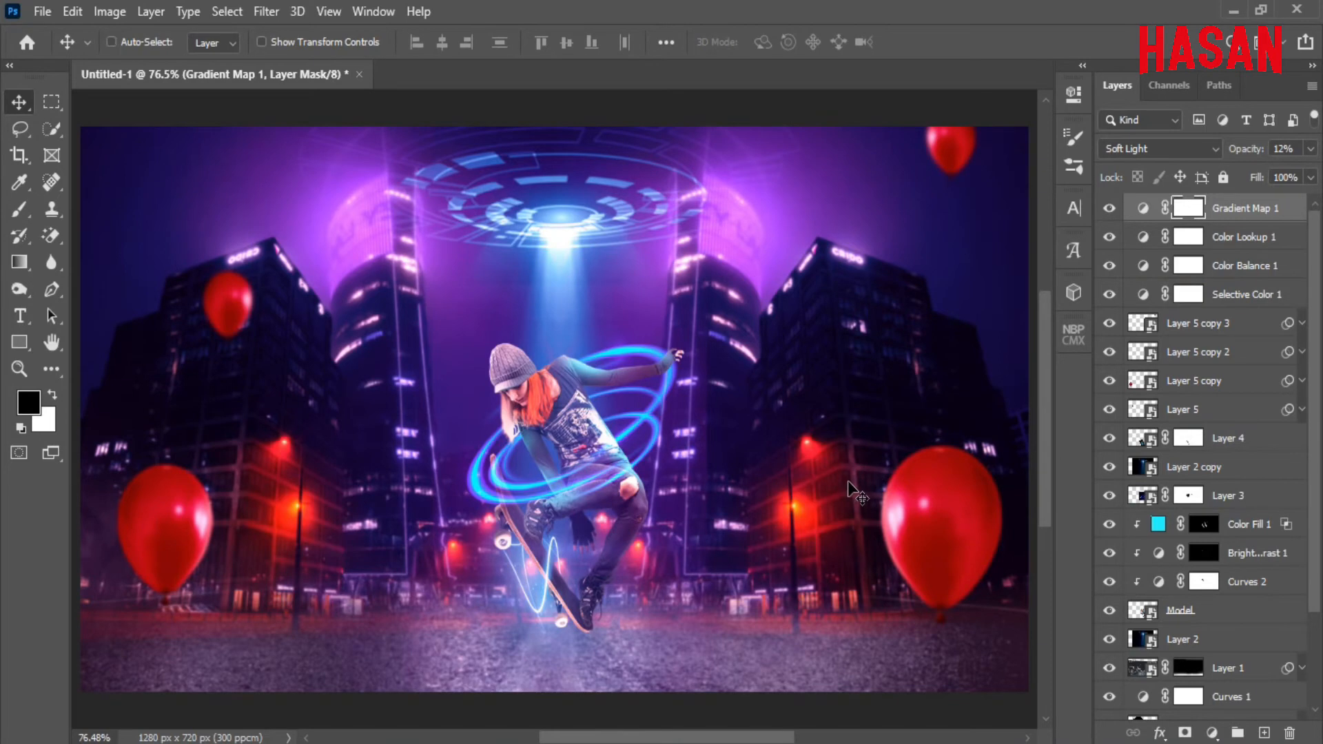
Step: Stamp all visible layers into a new top layer, convert it to a Smart Object and open the Camera Raw Filter
key("ctrl+shift+alt+e")
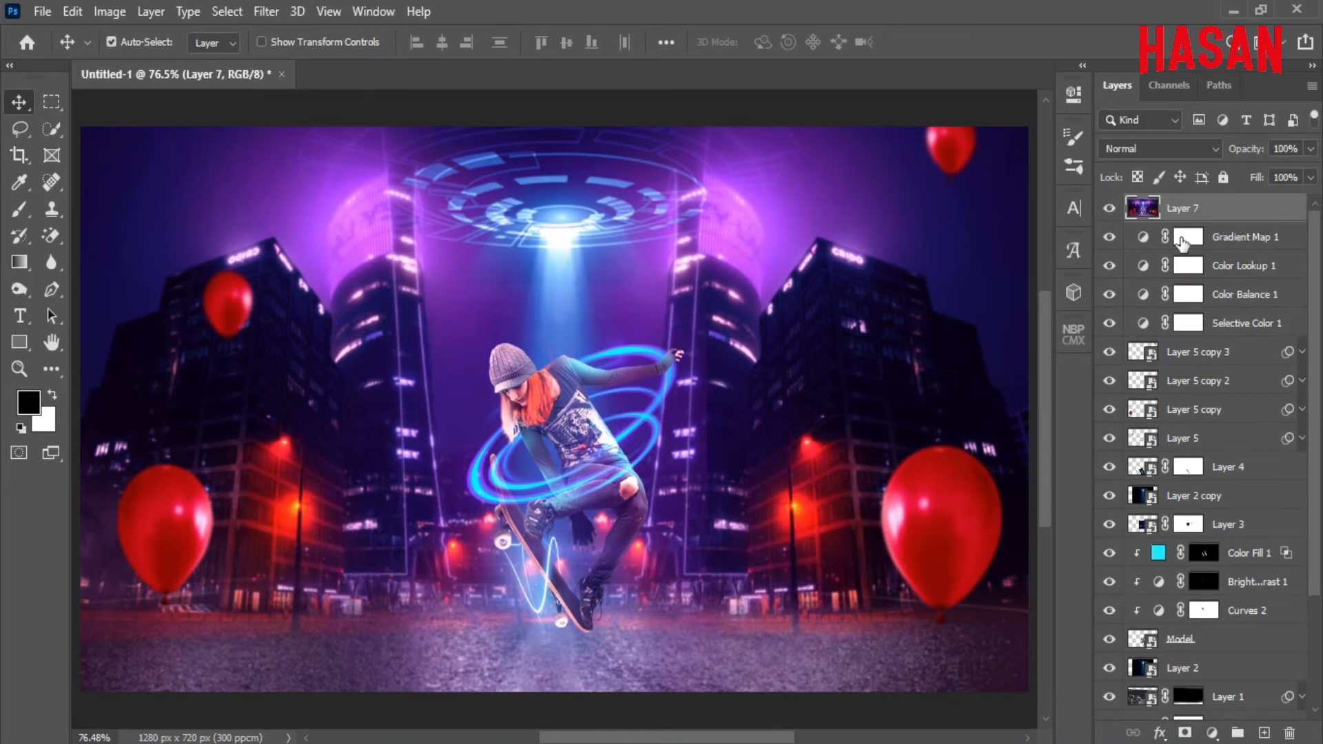
right_click(1216, 209)
left_click(1034, 285)
left_click(266, 11)
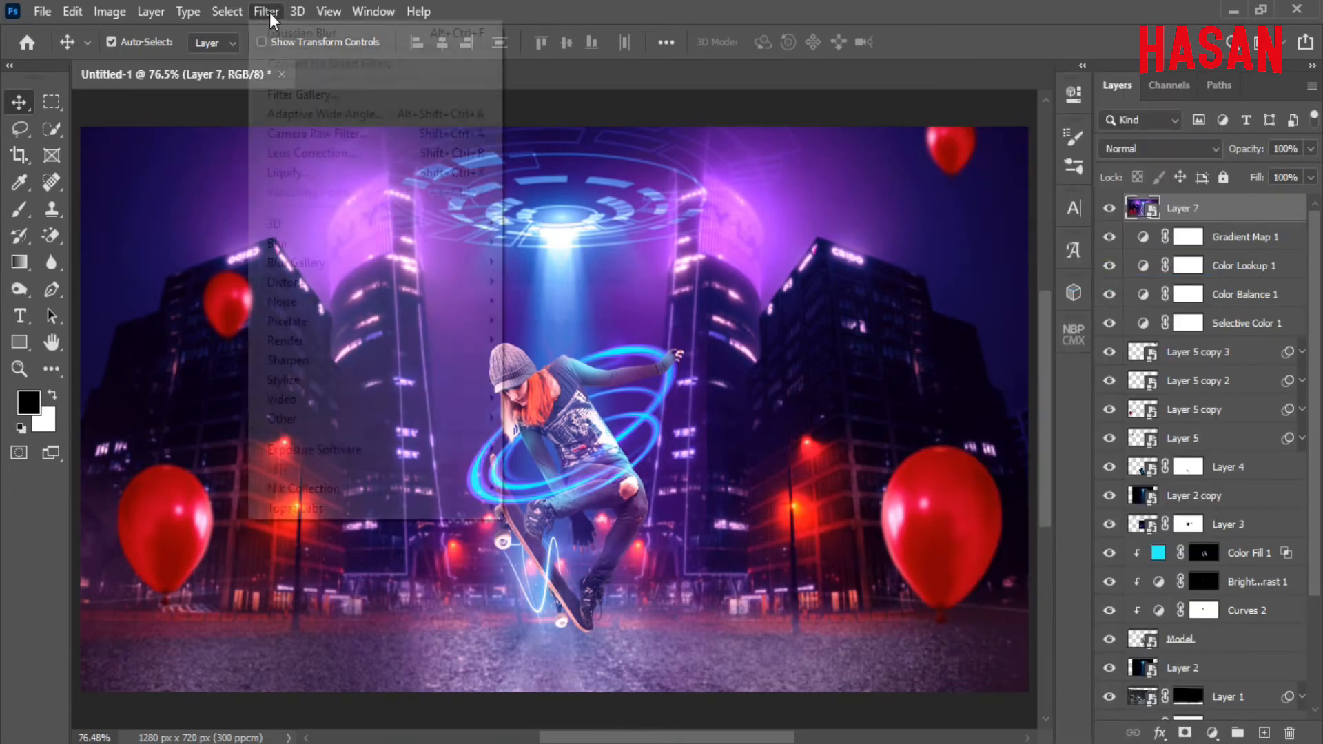
left_click(379, 135)
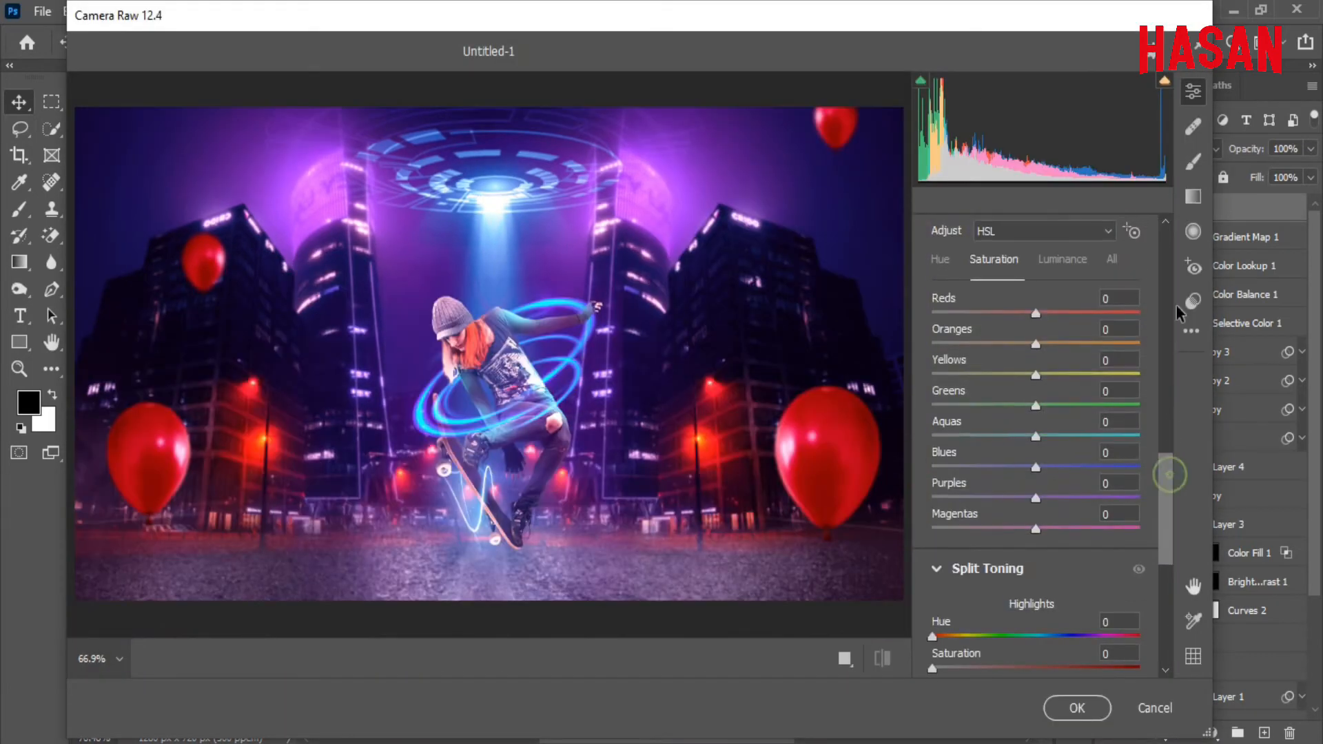
Step: Set Camera Raw Tint +5, Exposure +0.10, Contrast +8, Highlights +14, Shadows -5, Whites +39, Blacks -16, Texture +10, Clarity +8 and Dehaze +14
mouse_move(1042, 425)
left_mouse_down()
mouse_move(1060, 425)
mouse_move(1020, 427)
mouse_move(1045, 427)
left_mouse_up()
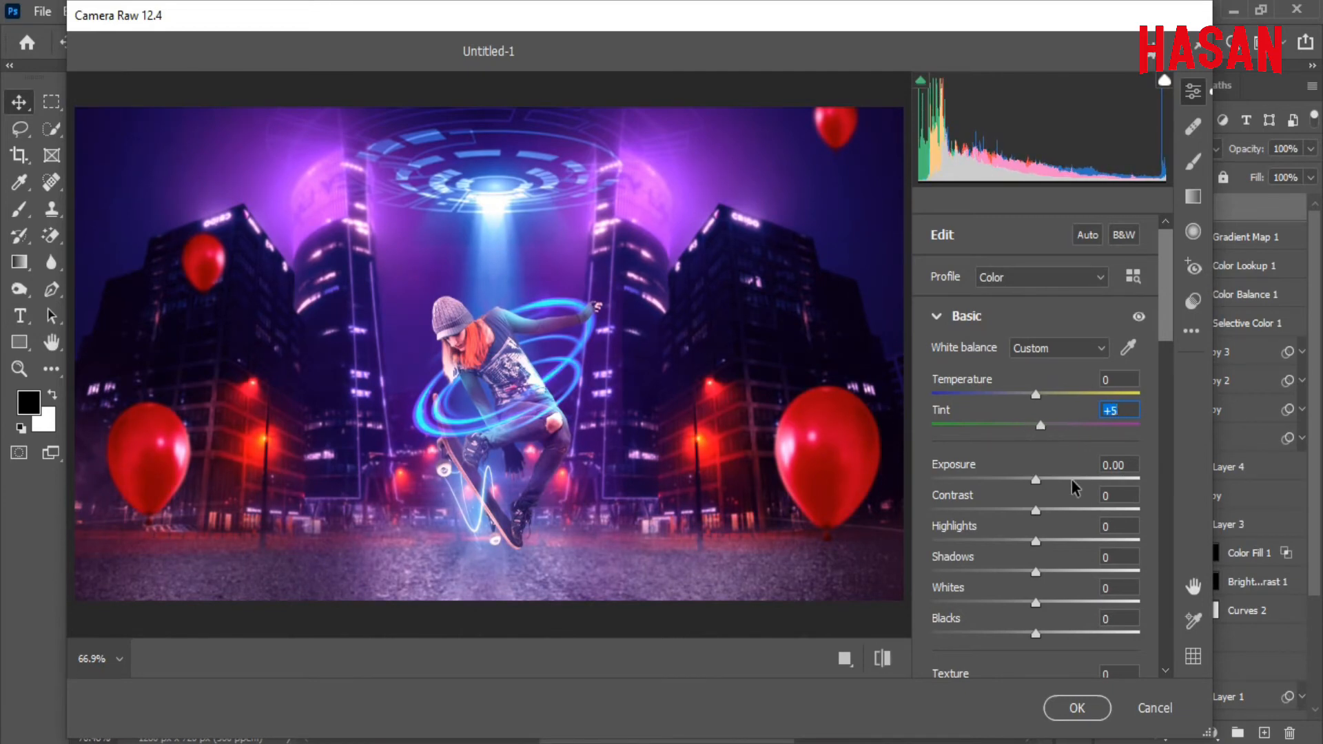
left_click_drag(1161, 304, 1164, 338)
left_click_drag(1035, 330, 1019, 482)
left_click(1036, 483)
left_click_drag(1036, 536, 1053, 606)
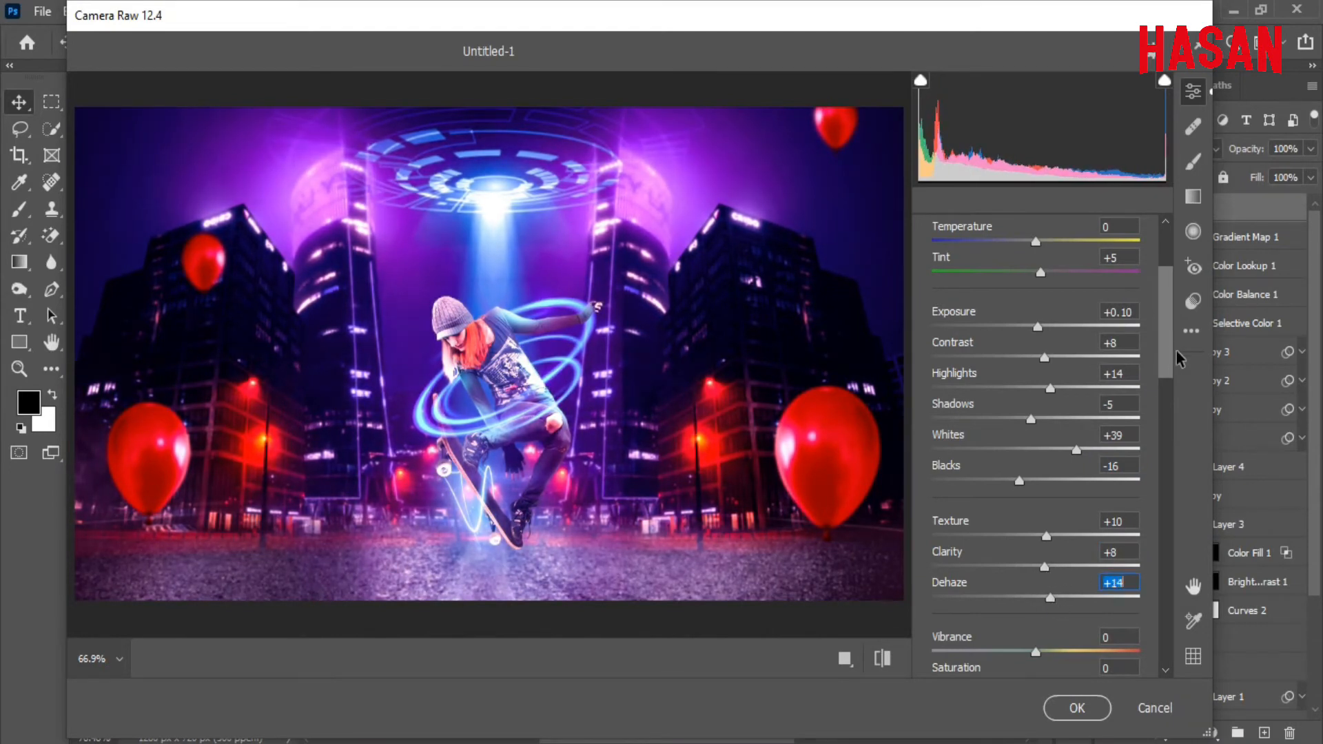
Step: Set Vibrance to -7 and both Noise Reduction and Color Noise Reduction to 50
scroll(1055, 609, "down", 4)
mouse_move(1036, 353)
left_mouse_down()
mouse_move(1058, 358)
mouse_move(1015, 368)
mouse_move(1096, 366)
mouse_move(1027, 376)
left_mouse_up()
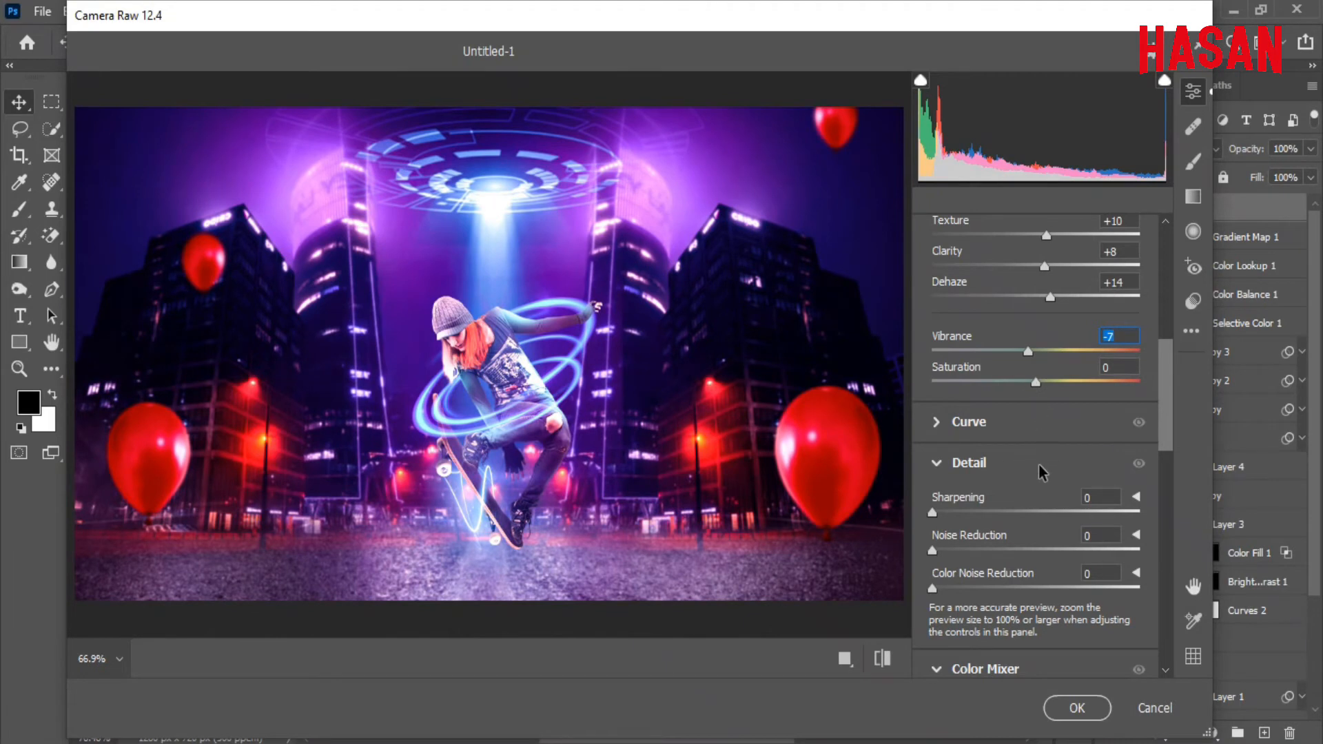
left_click_drag(1171, 403, 1172, 421)
left_click_drag(932, 486, 1040, 481)
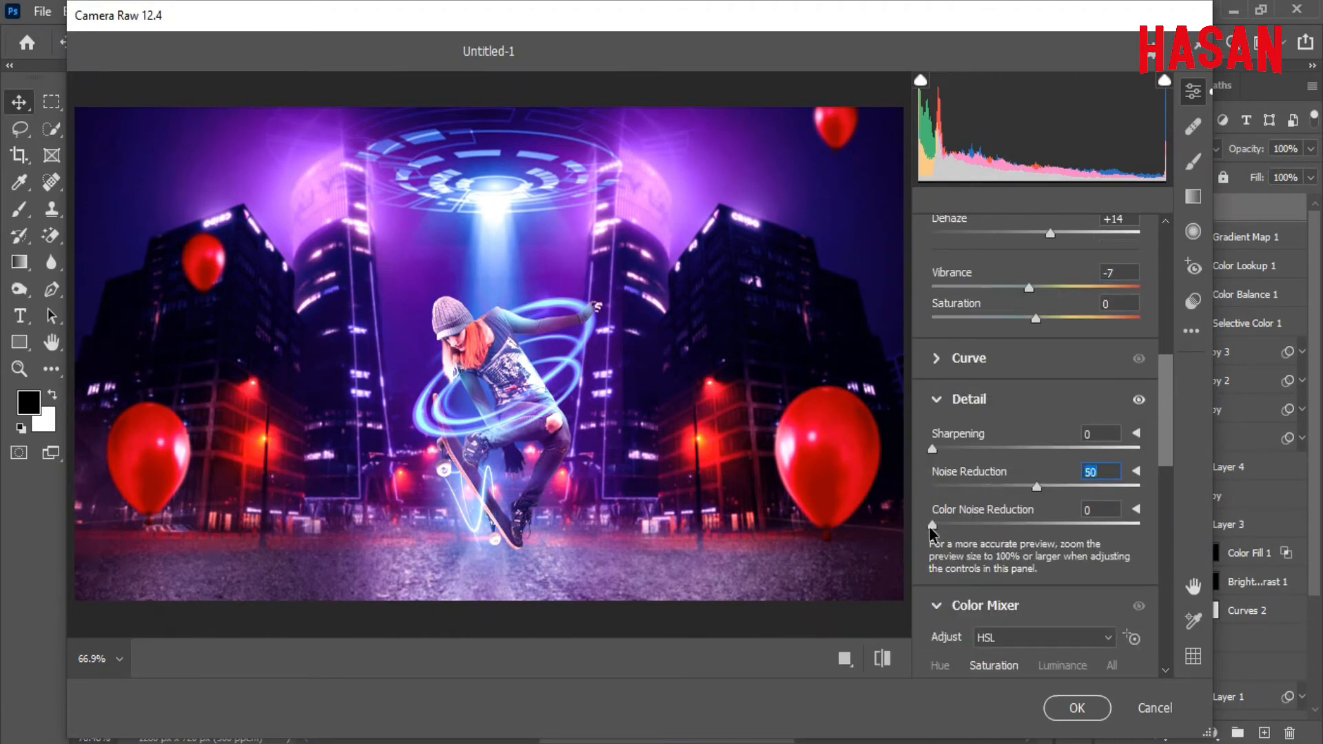
left_click_drag(932, 525, 1035, 527)
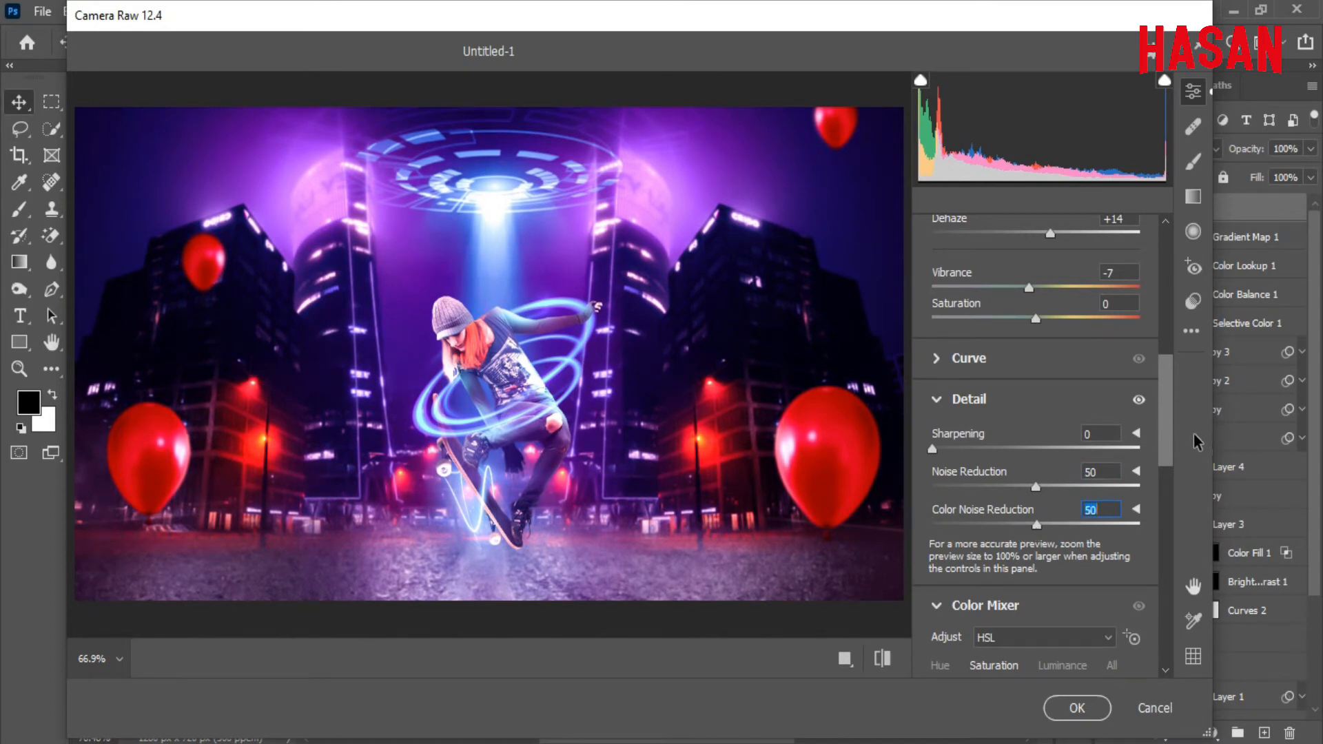
Step: Set Color Mixer saturation to Purples -1 and Magentas -4, and luminance to Aquas +7, Blues -8 and Purples +4
left_click_drag(1166, 403, 1184, 506)
left_click_drag(1036, 532, 1045, 500)
left_click(1068, 267)
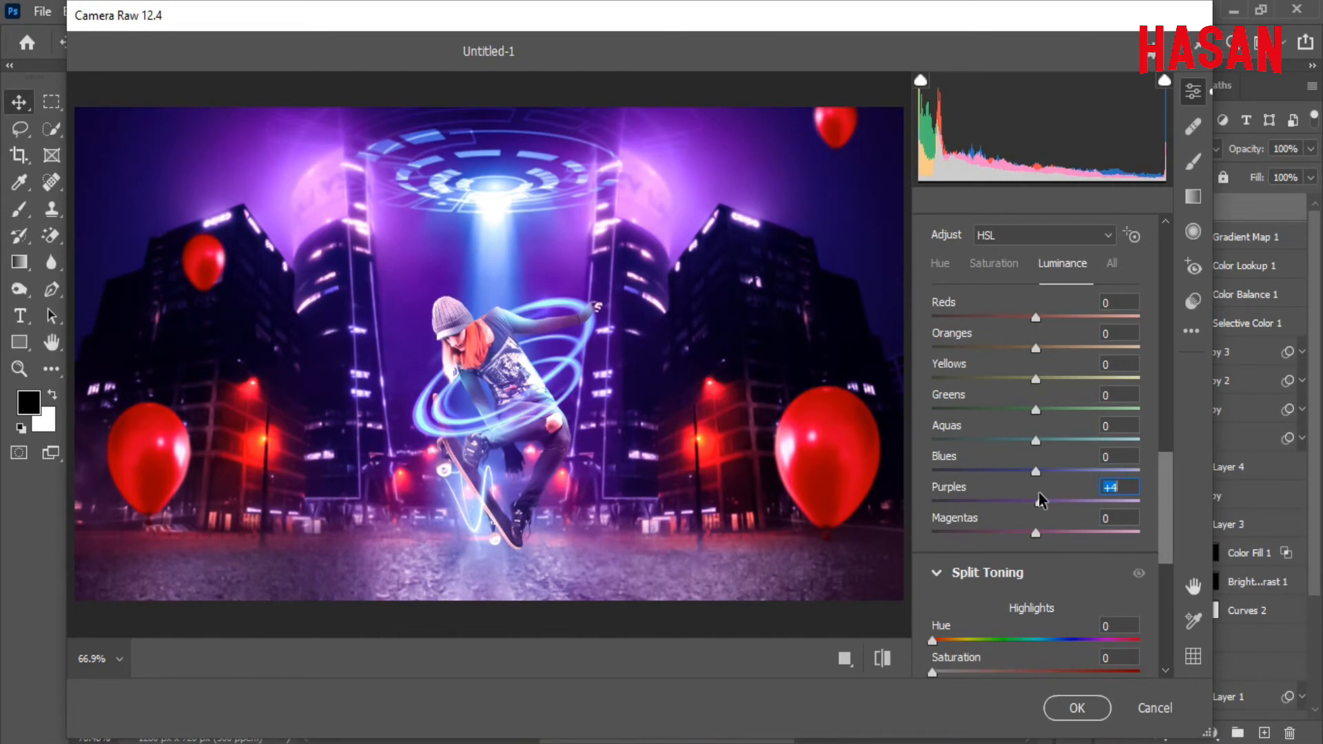
left_click_drag(1036, 444, 1027, 477)
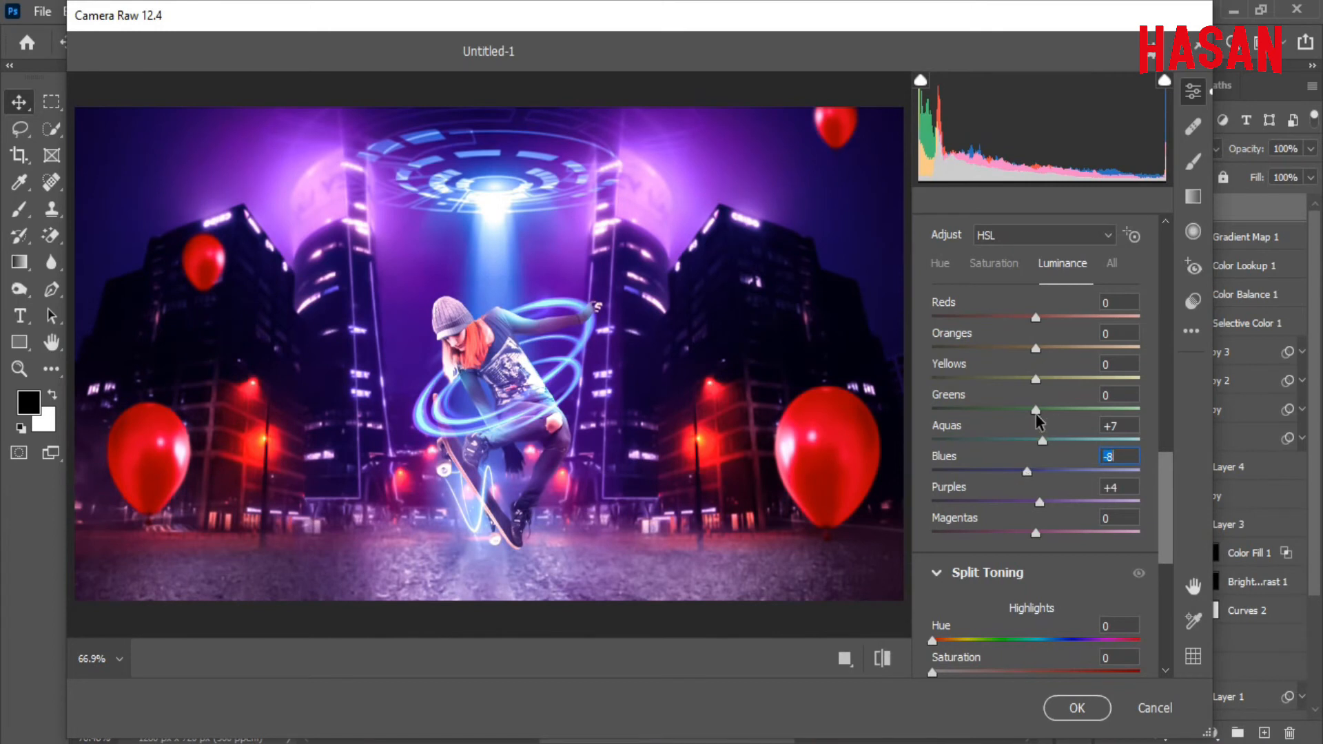
left_click_drag(1165, 457, 1169, 533)
left_click(994, 301)
Step: Split-tone the highlights to hue 301, saturation 14, and the shadows to hue 224, saturation 6, with a balance of 7
left_click_drag(1073, 420, 1107, 422)
left_click_drag(933, 453, 965, 465)
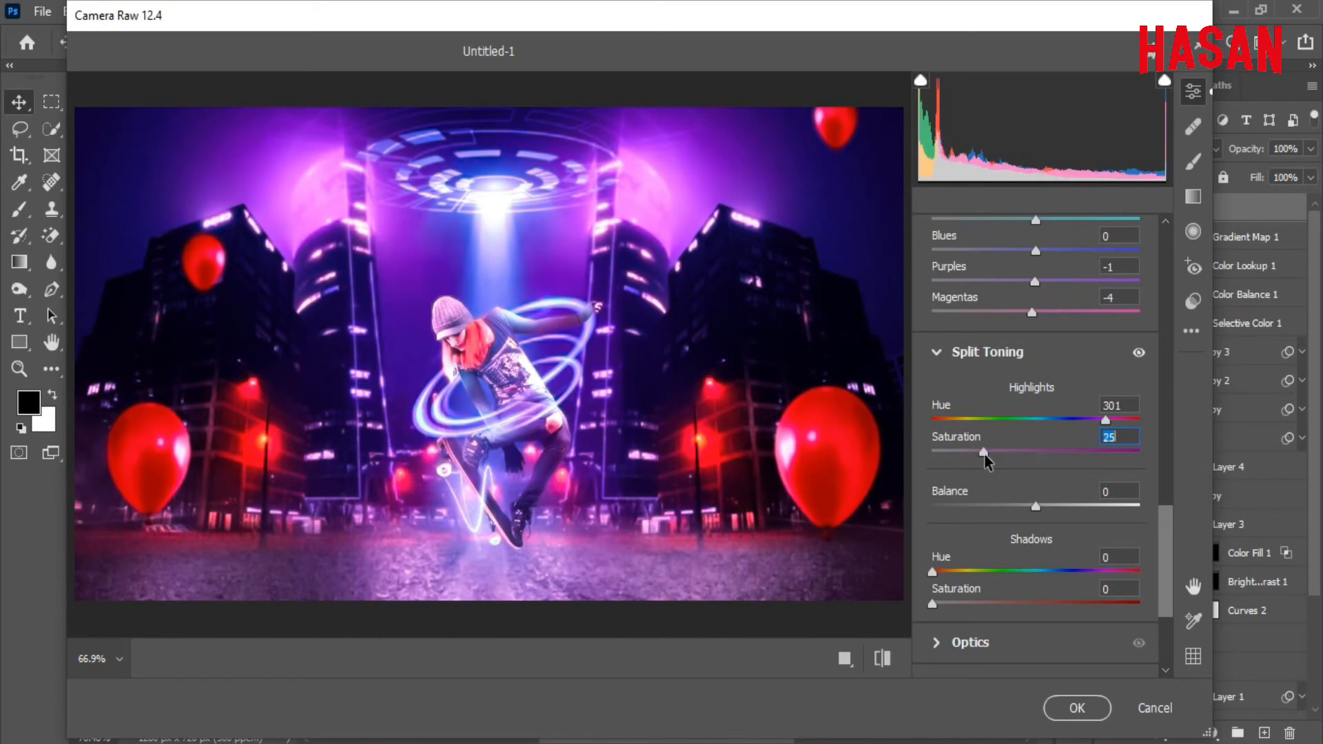
left_click_drag(972, 453, 963, 457)
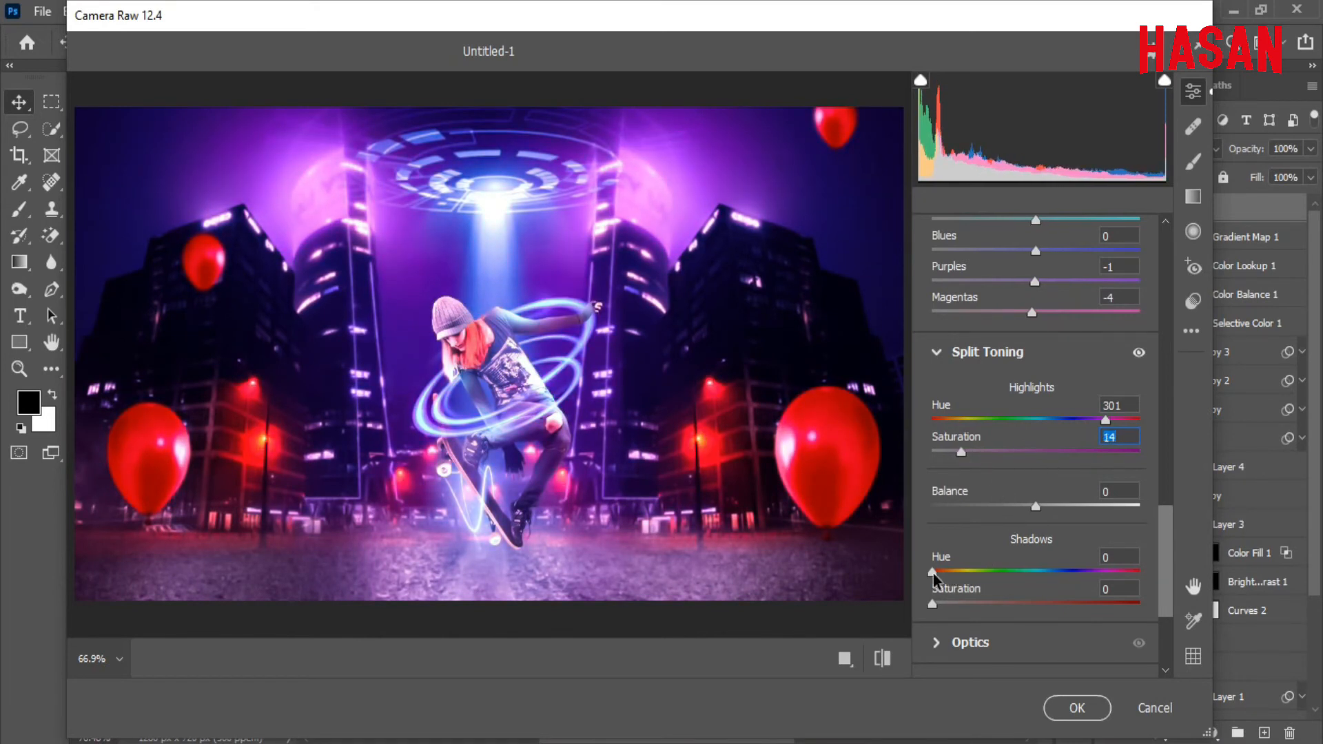
left_click_drag(932, 572, 1062, 573)
mouse_move(933, 604)
left_mouse_down()
mouse_move(1015, 610)
mouse_move(948, 614)
left_mouse_up()
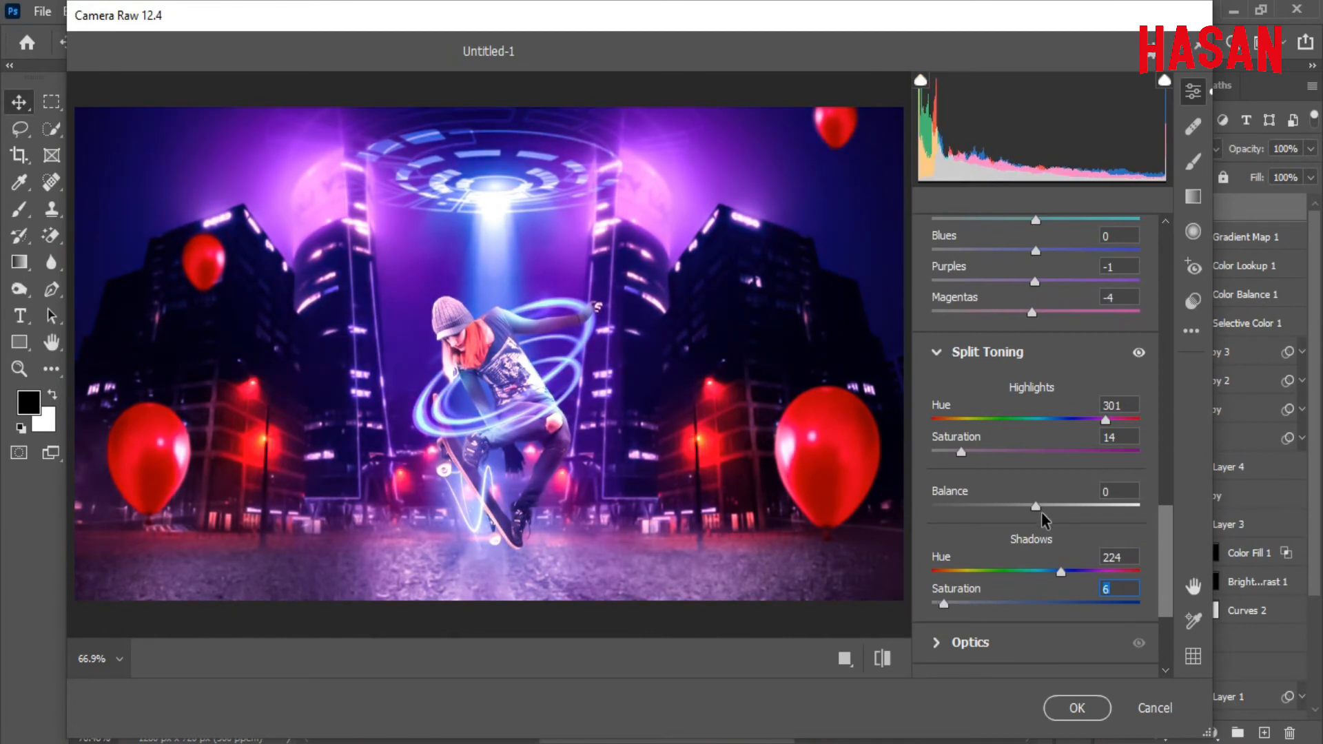
mouse_move(1038, 506)
left_mouse_down()
mouse_move(1108, 508)
mouse_move(1047, 511)
left_mouse_up()
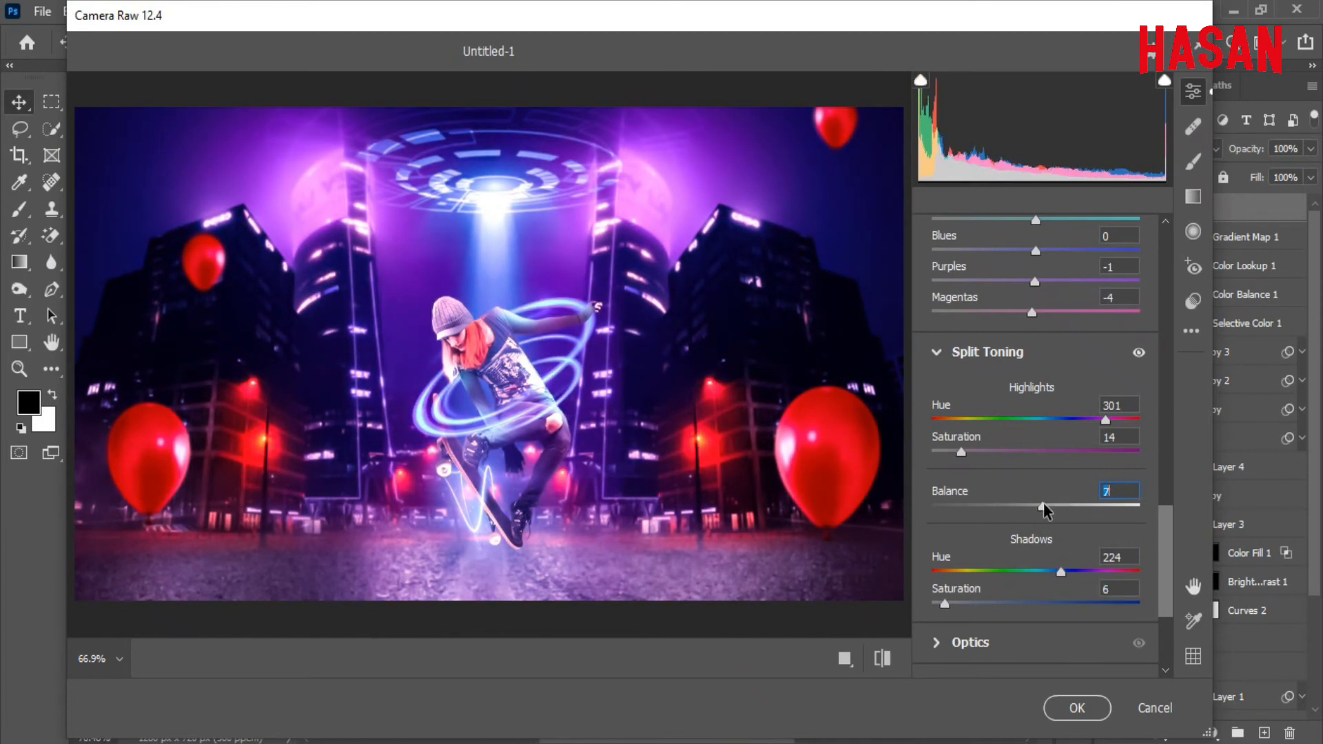
Step: Apply the Camera Raw Filter with Vignetting at -9 and the Blue Primary calibration at hue +4 and saturation -7
left_click_drag(1164, 532, 1166, 583)
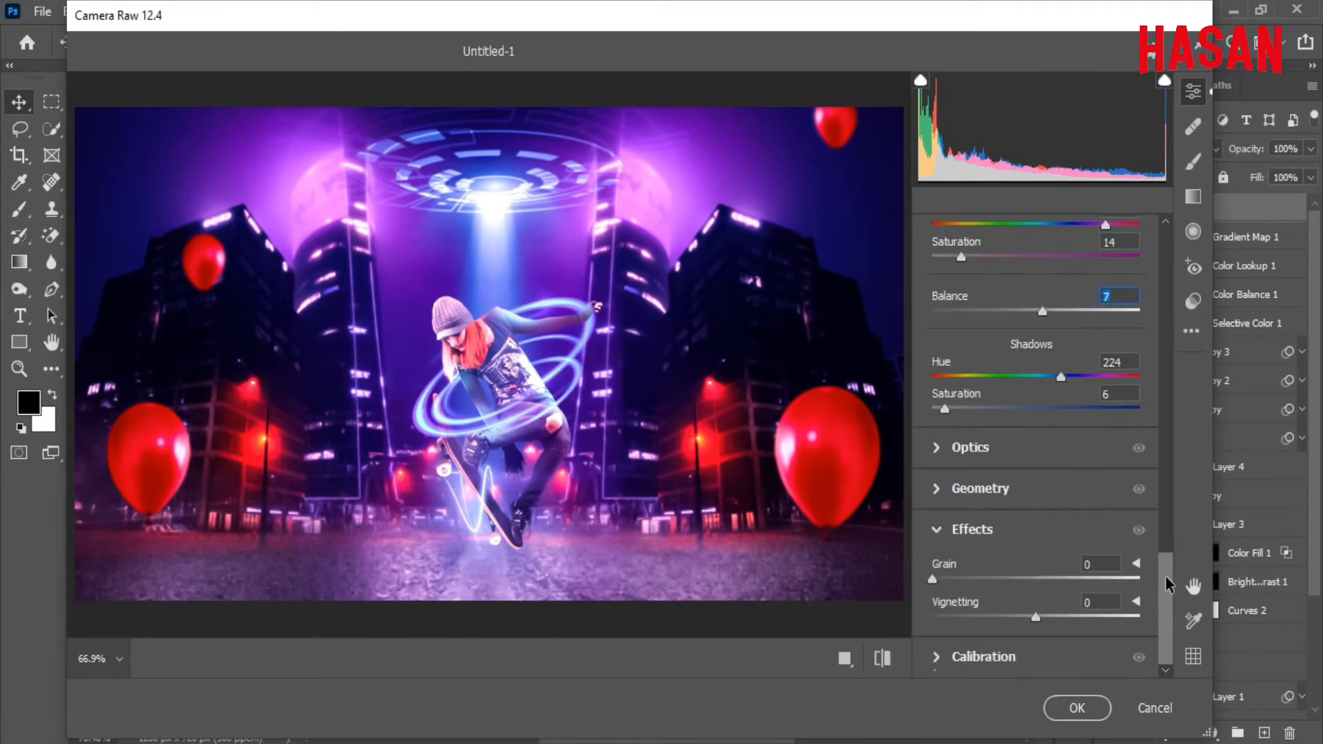
mouse_move(1037, 618)
left_mouse_down()
mouse_move(1023, 615)
mouse_move(1046, 620)
mouse_move(1031, 626)
left_mouse_up()
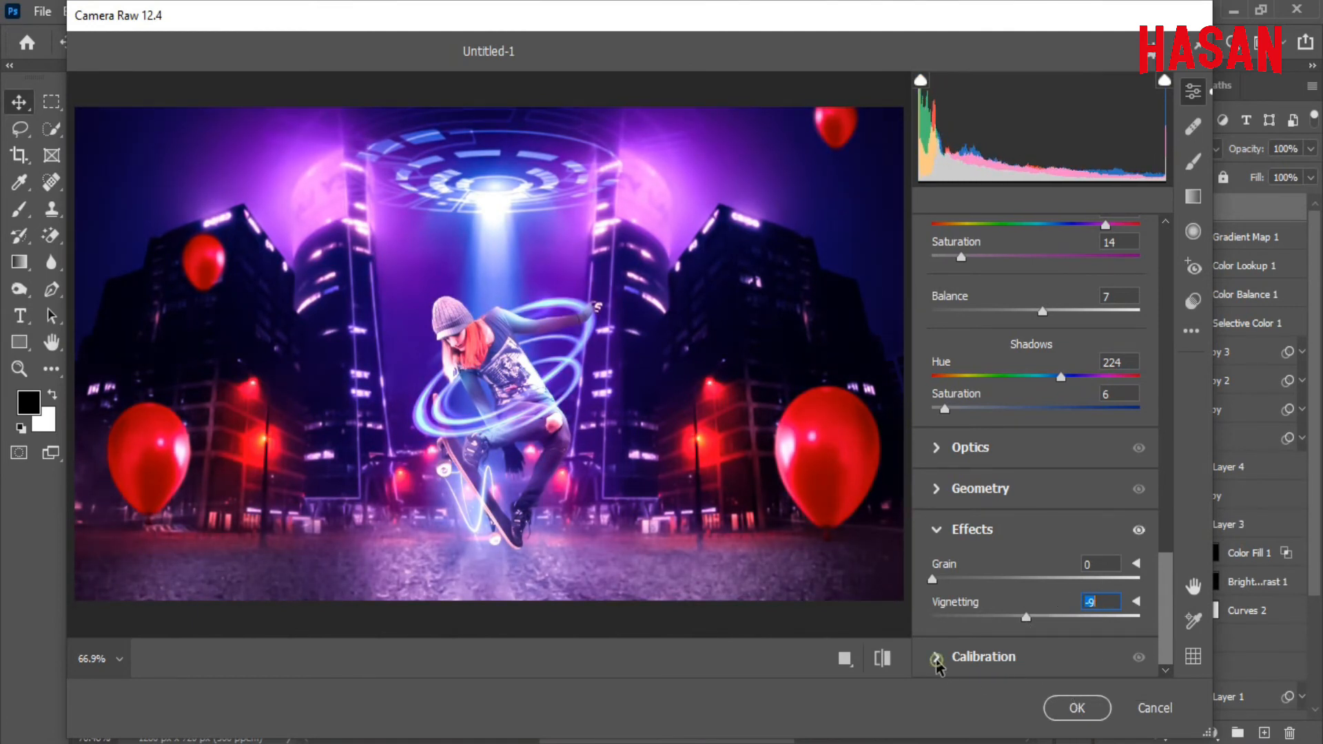
left_click(937, 659)
left_click_drag(1036, 625, 1027, 663)
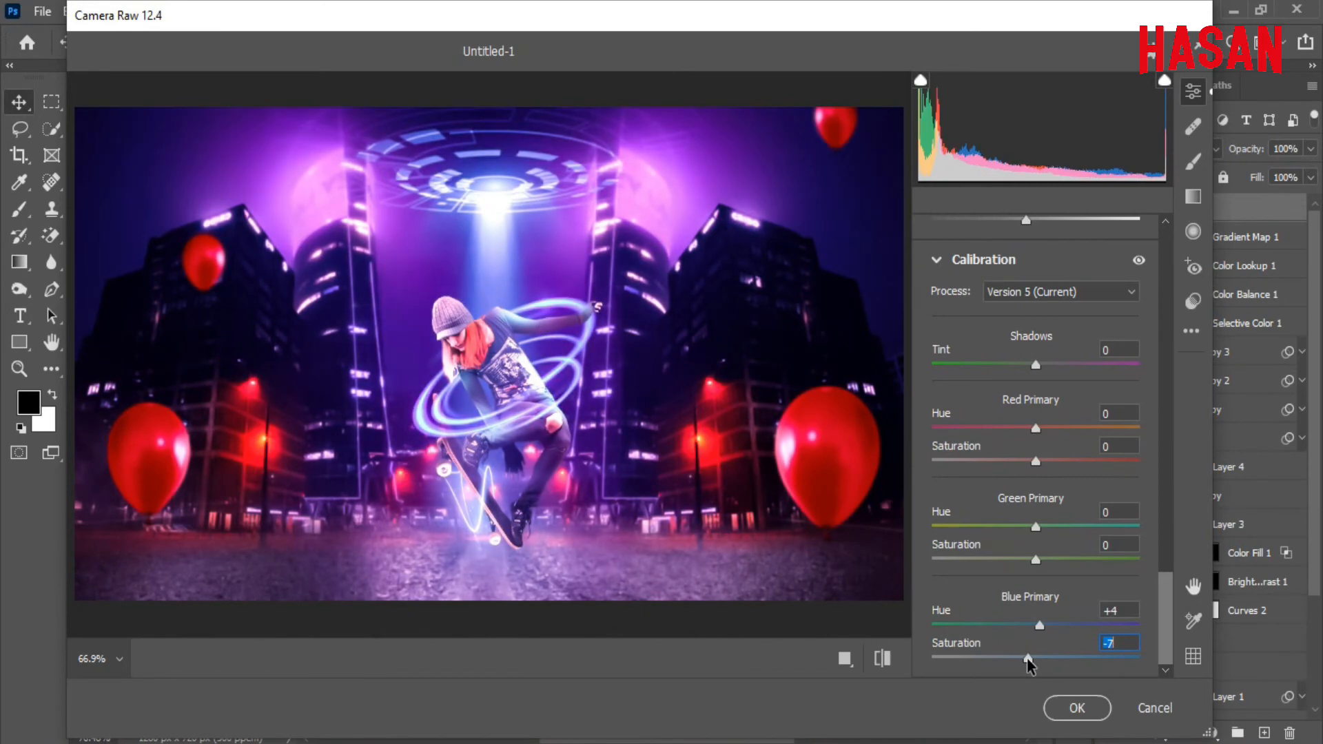
left_click(1077, 709)
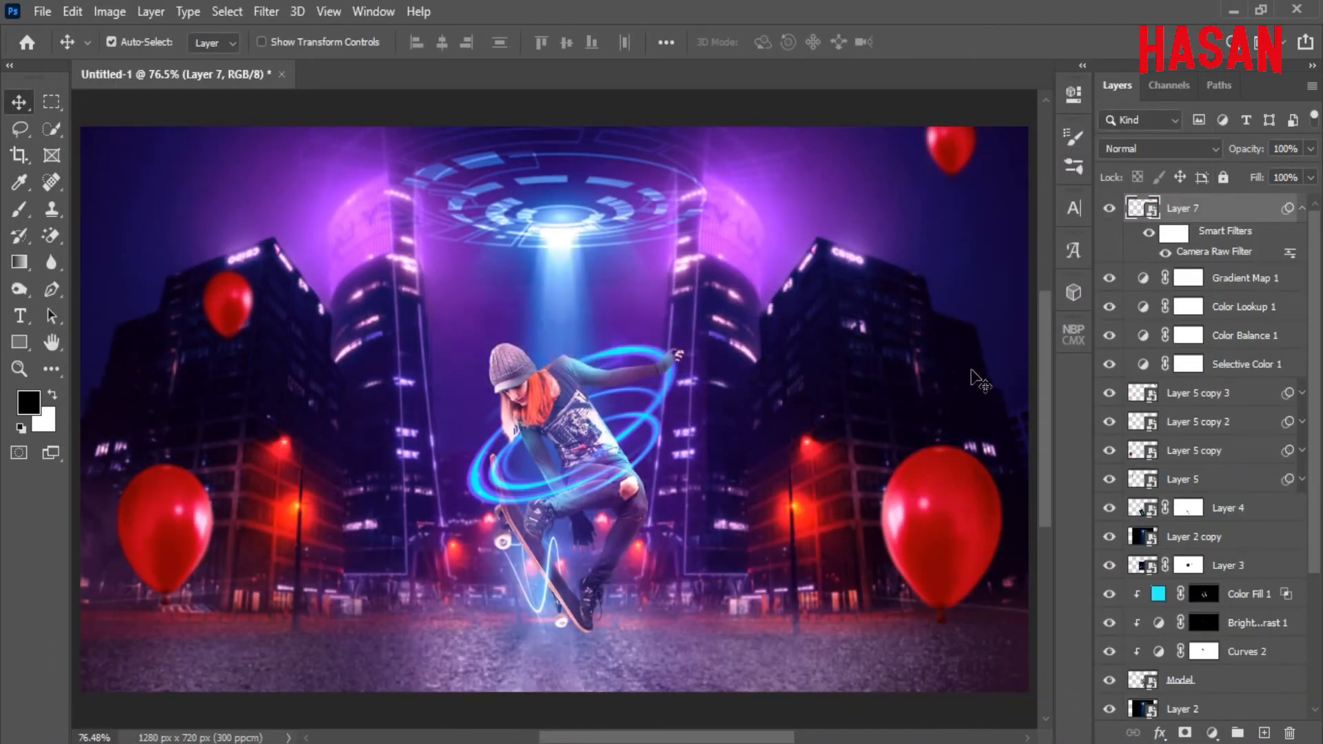
left_click(1302, 207)
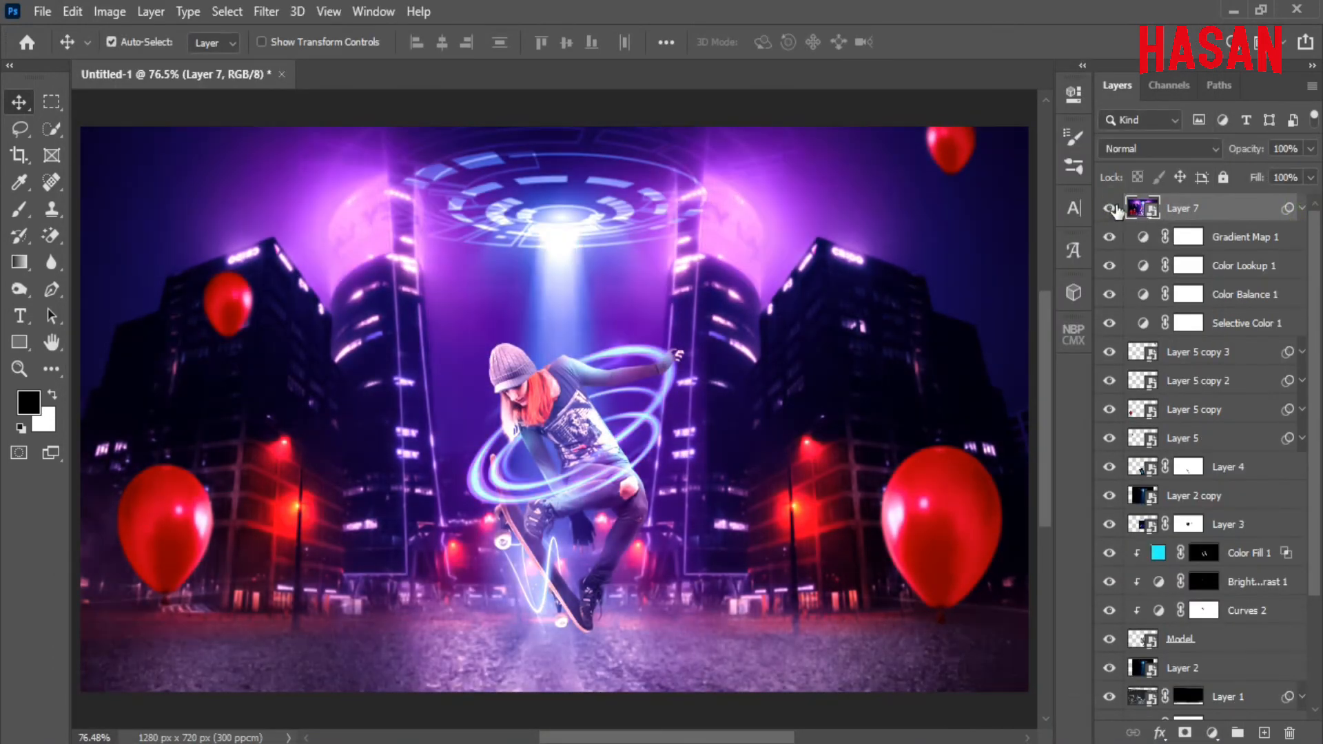
Step: Lower Layer 7's opacity to 71% and compare the image with and without that layer
left_click_drag(1249, 150, 1232, 152)
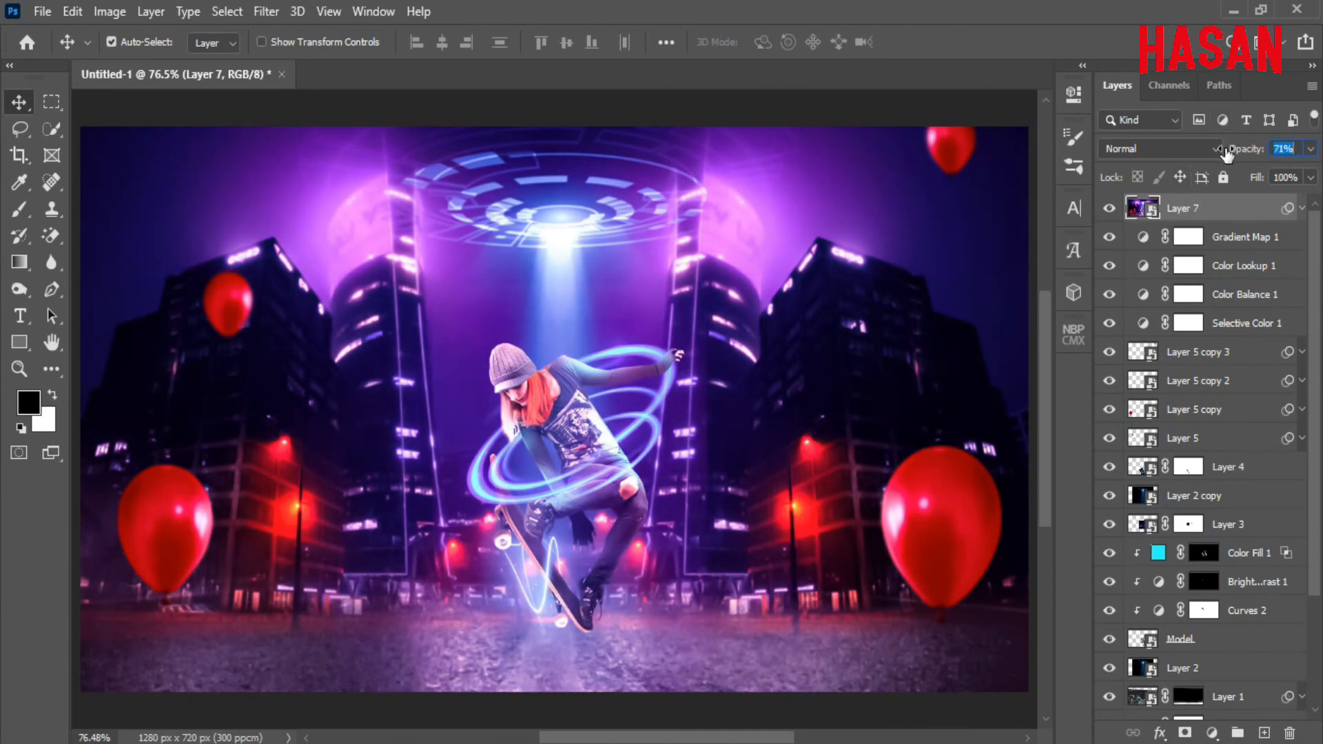
left_click(1110, 208)
left_click(1110, 208)
Step: Stamp all visible layers into a new layer above Layer 7 and convert it to a smart object
key("ctrl+shift+alt+e")
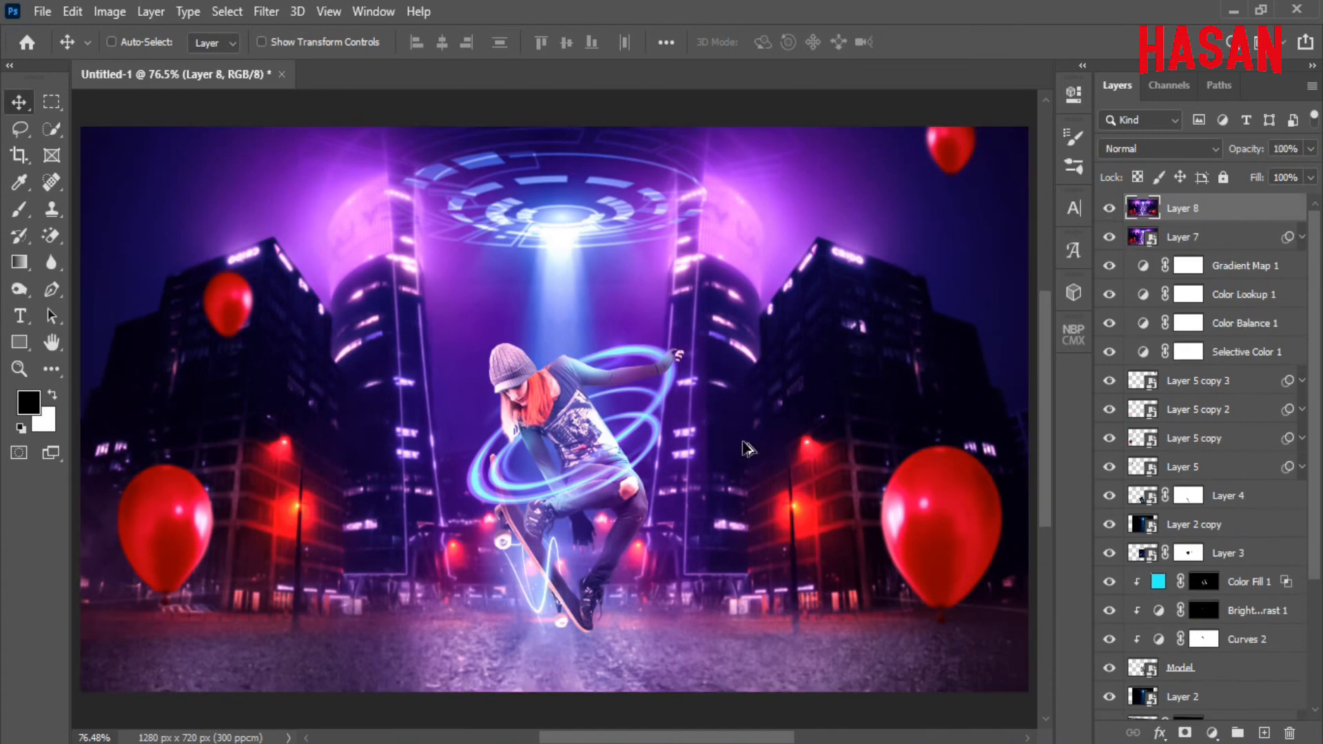
right_click(1237, 208)
left_click(1075, 286)
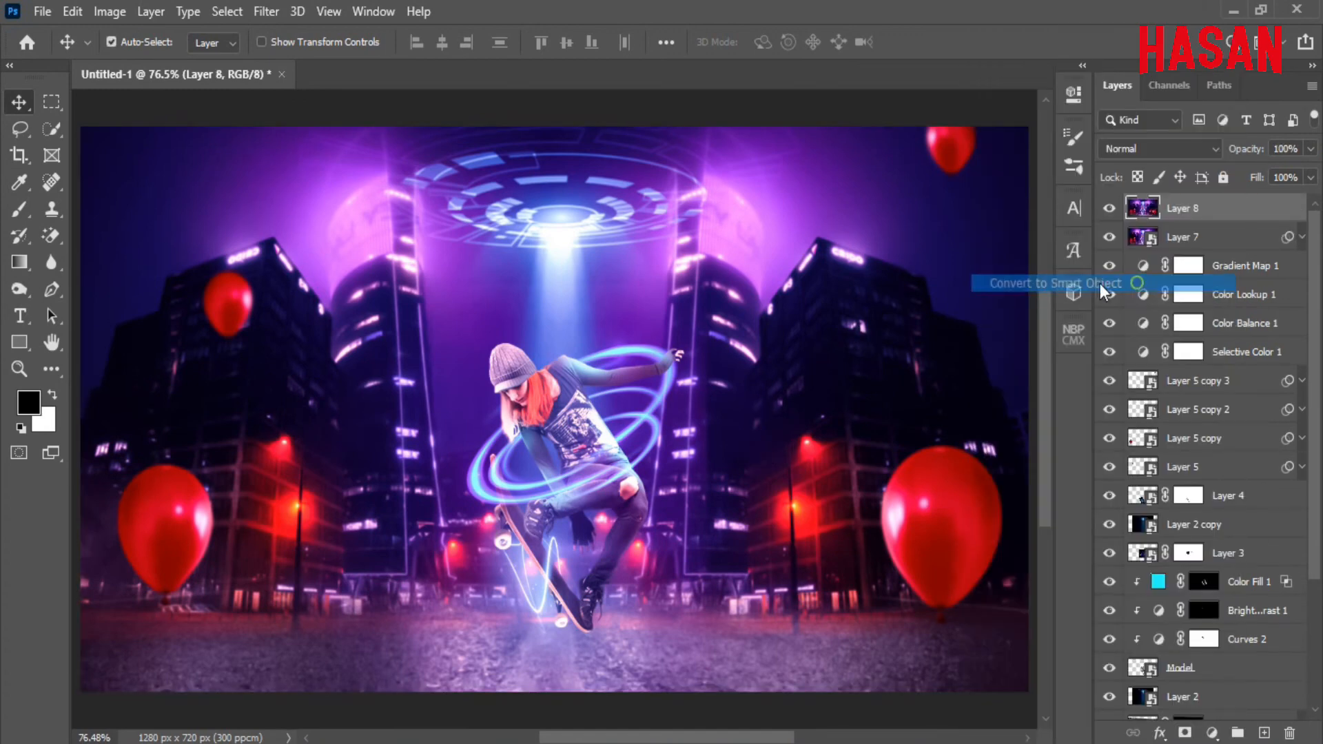
Step: Stamp the visible layers above Layer 8 and open Color Efex Pro 4 on the result, postponing the Nik Collection update
key("ctrl+shift+alt+e")
left_click(266, 11)
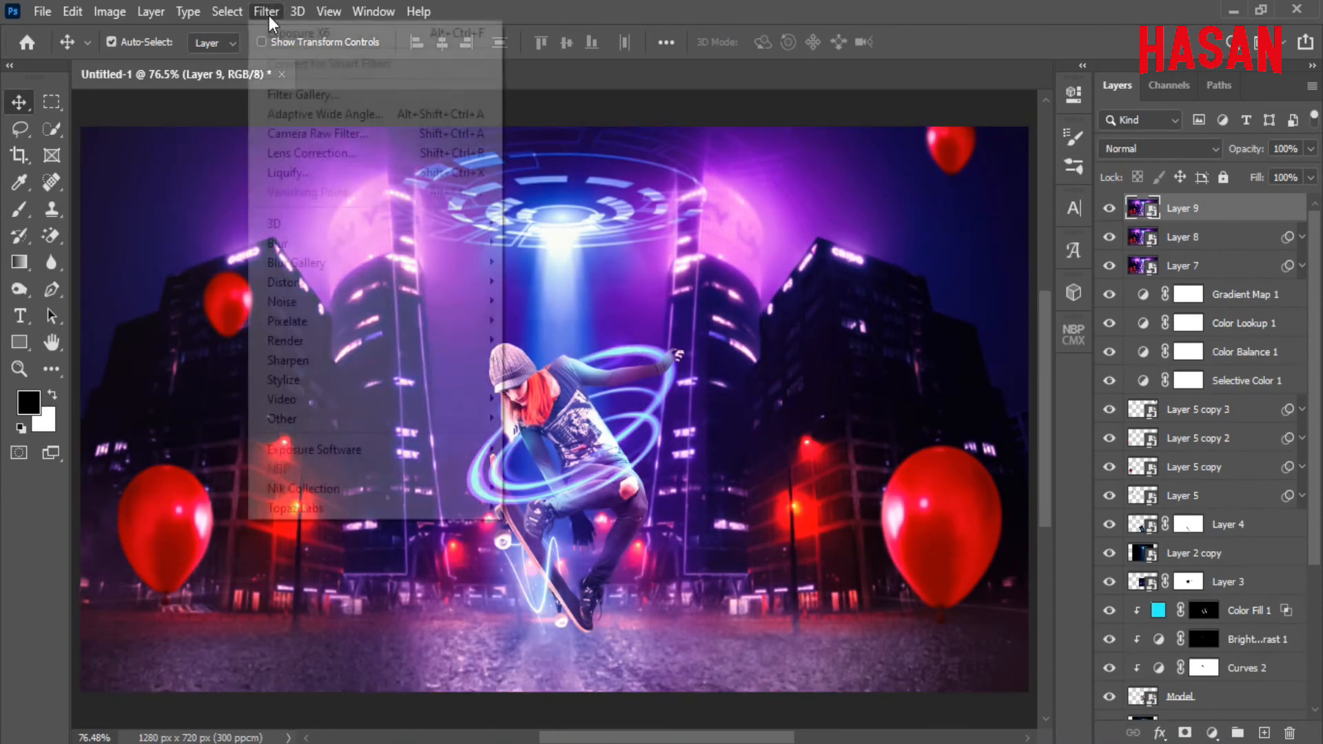
mouse_move(422, 487)
key("Escape")
key("Escape")
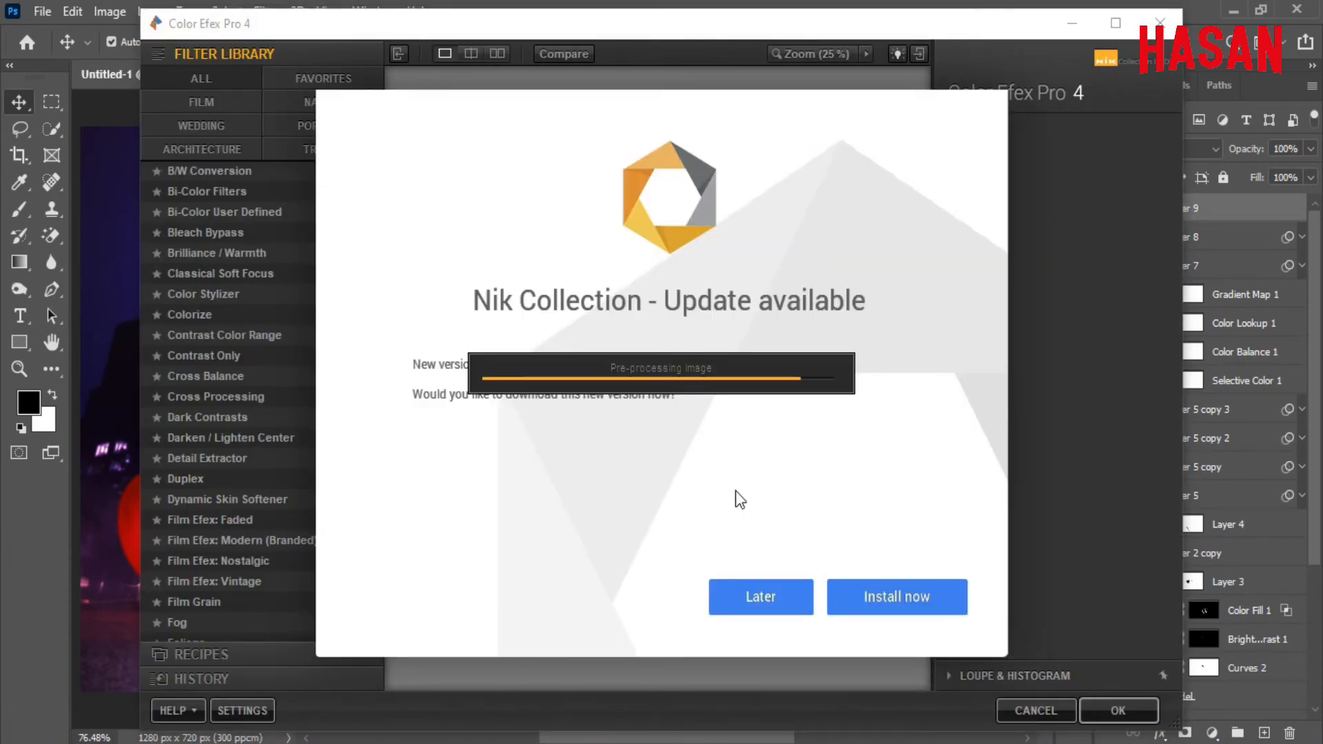
left_click(765, 599)
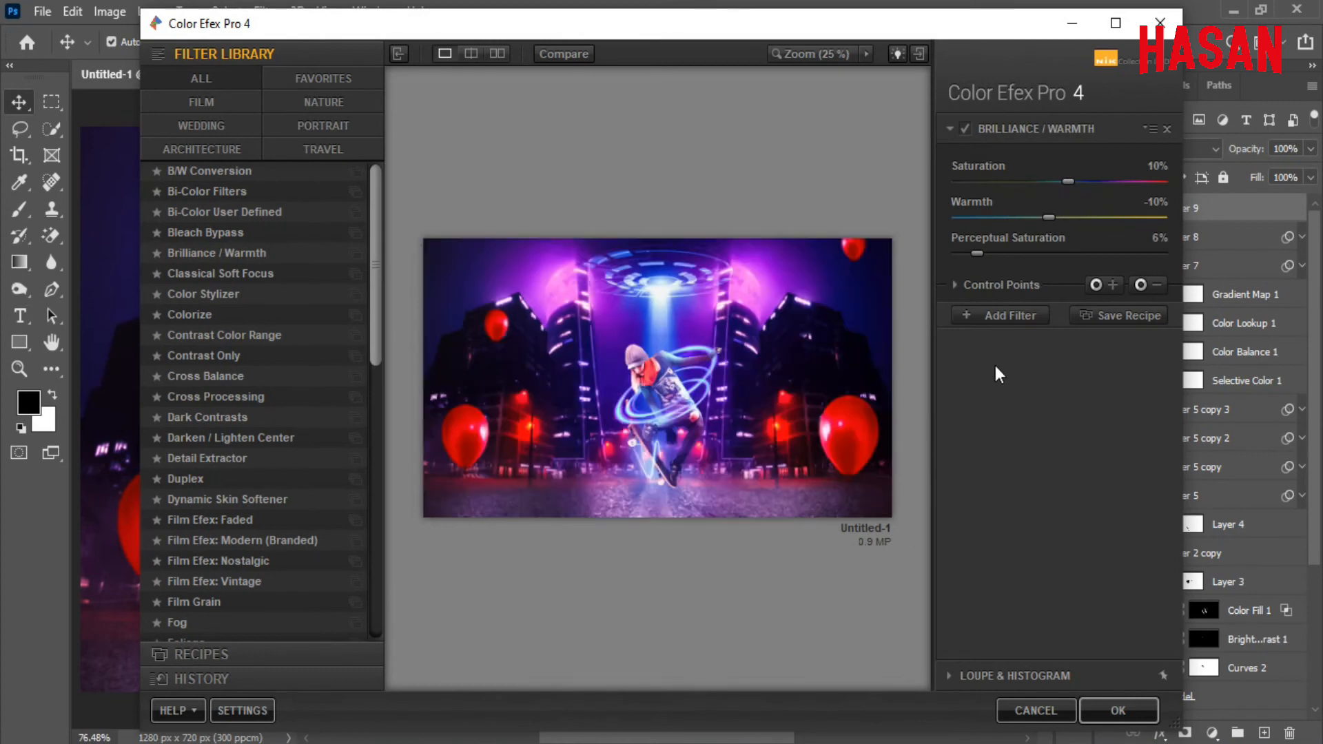
Step: Add a Classical Soft Focus filter below Brilliance / Warmth, using Soft Focus method 1
left_click(1004, 316)
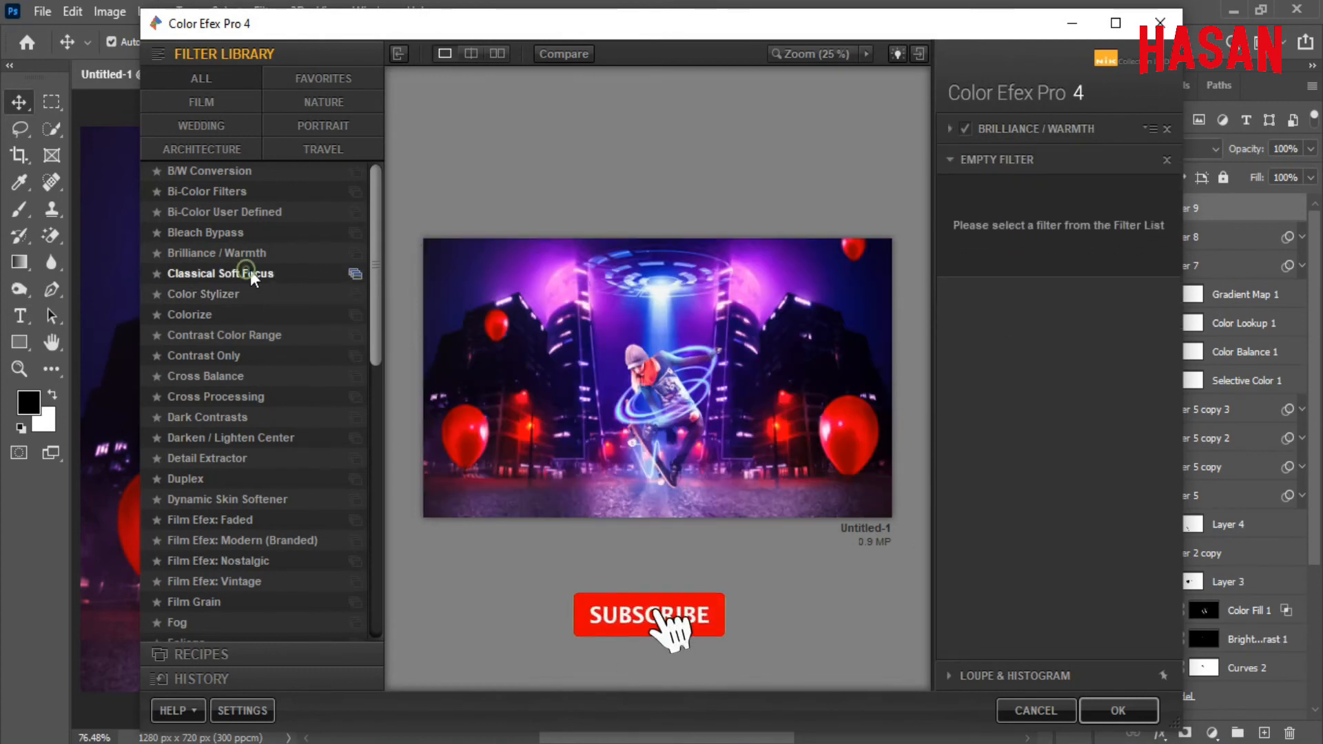
left_click(253, 273)
left_click(1134, 205)
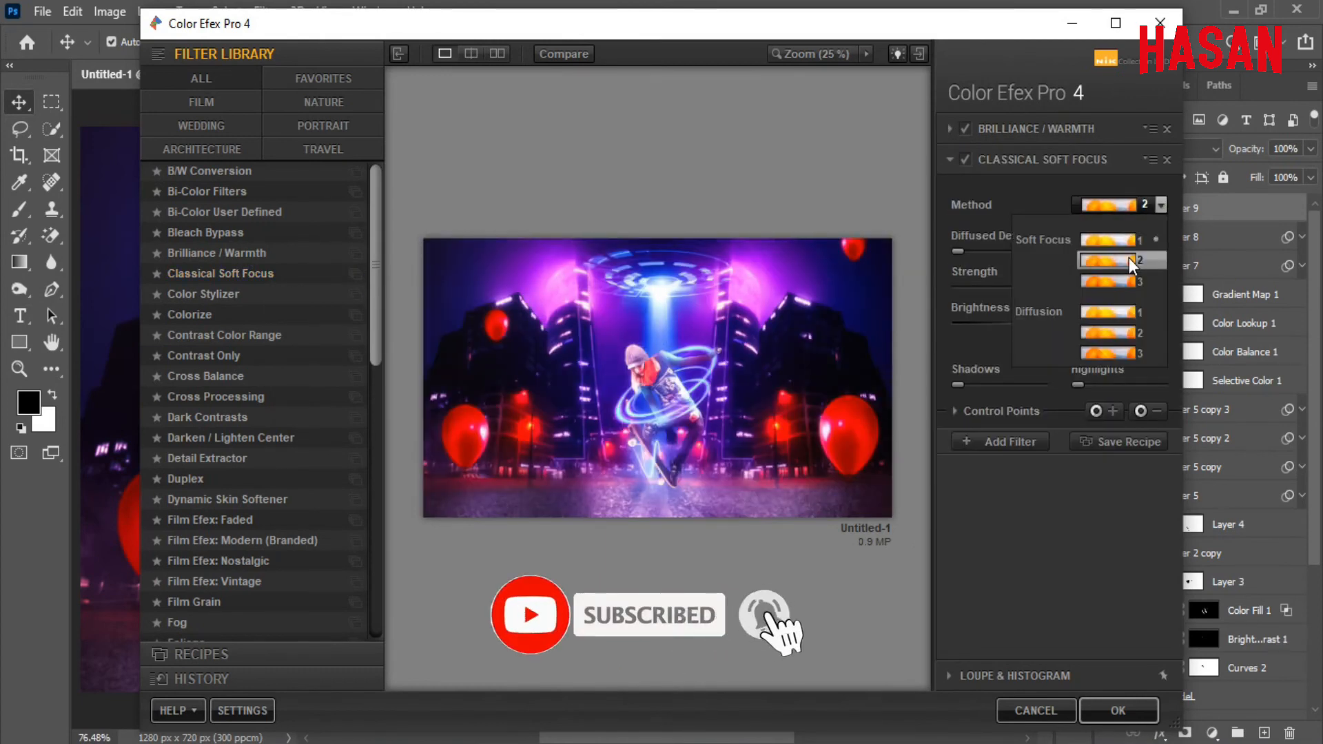
left_click(1136, 238)
Step: Add a Glamour Glow filter below Classical Soft Focus and adjust its Glow amount slightly
left_click(1016, 445)
scroll(272, 377, "down", 1)
scroll(267, 387, "down", 2)
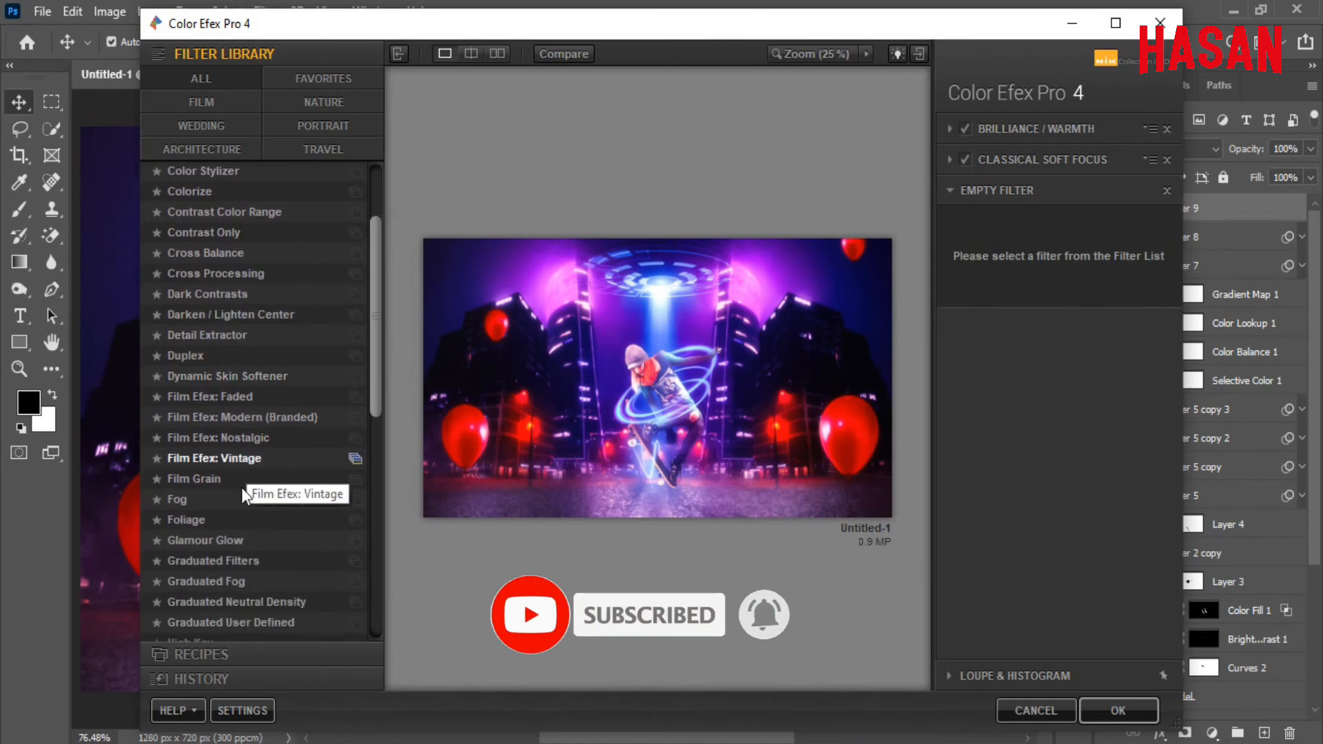
left_click(206, 541)
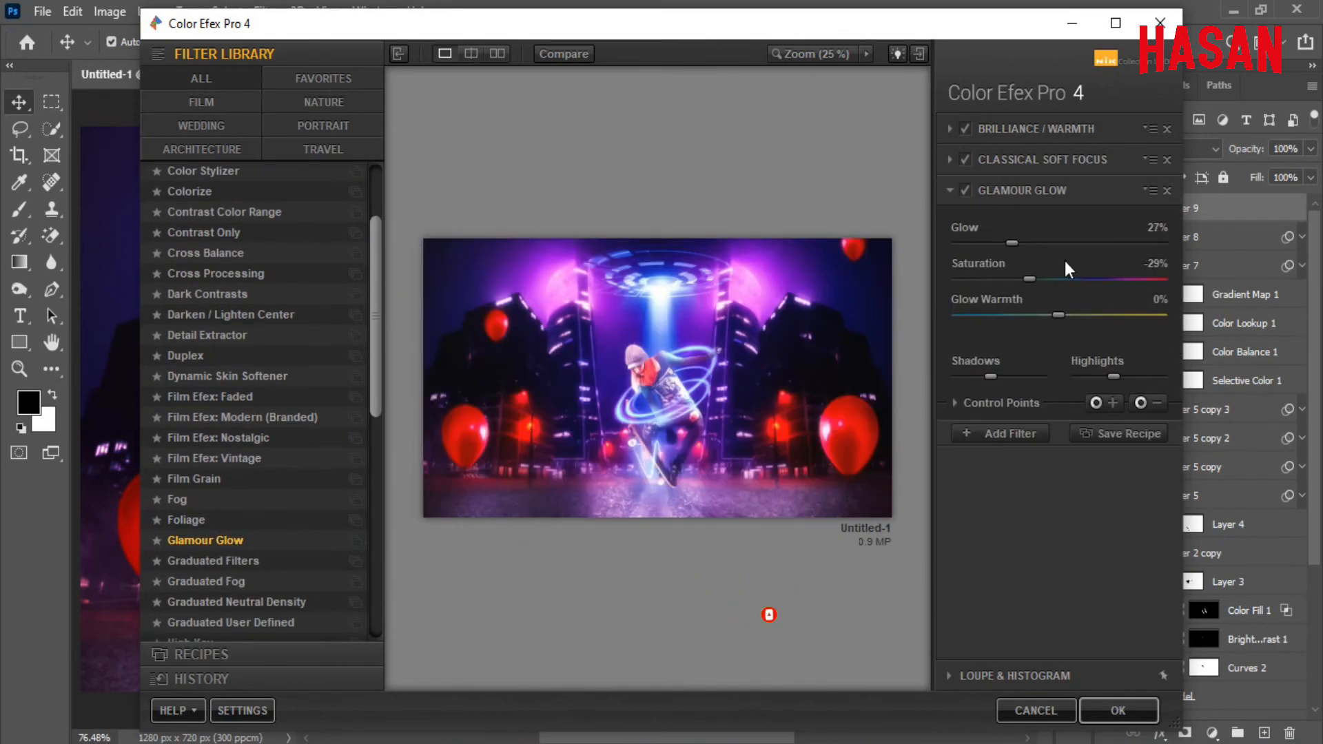
left_click_drag(1015, 242, 1012, 250)
Step: Add a Cross Processing filter with method L02 and apply the whole Color Efex Pro filter stack to Layer 9
left_click(1030, 430)
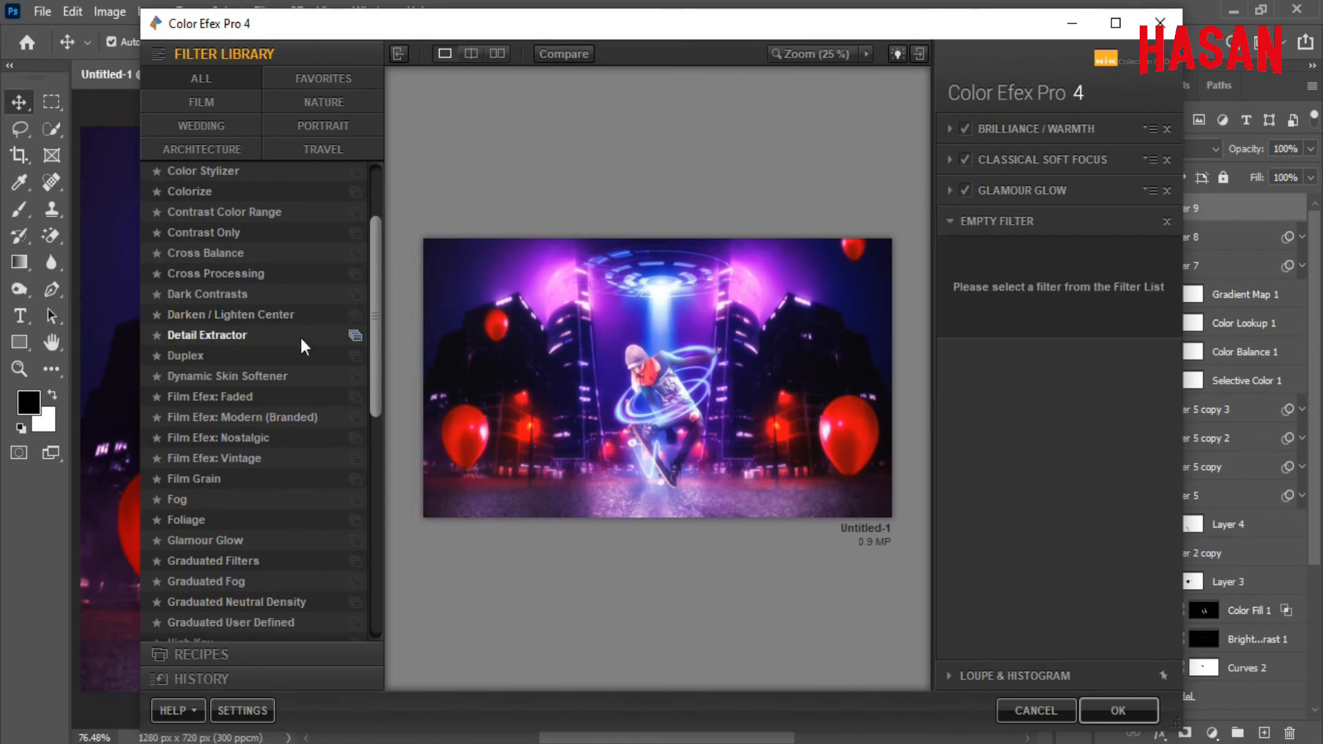
scroll(283, 303, "up", 2)
left_click(220, 397)
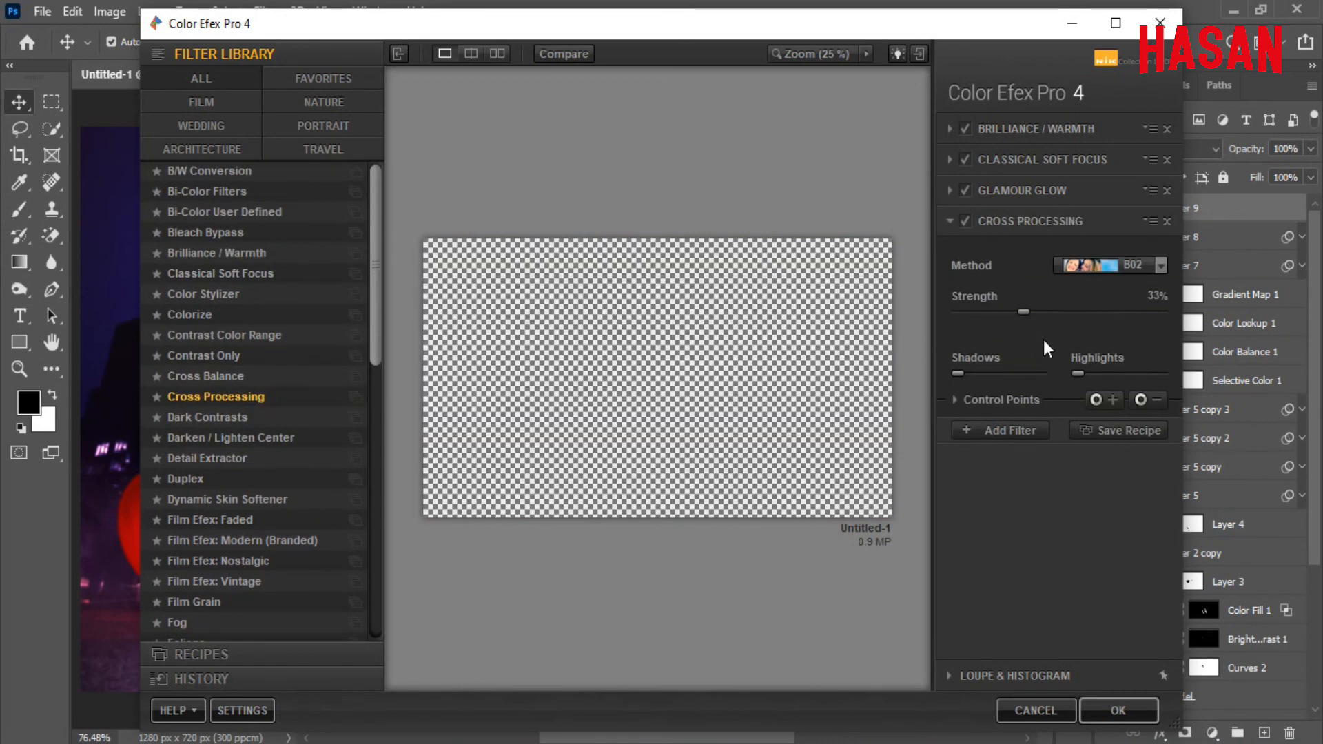
left_click(1161, 267)
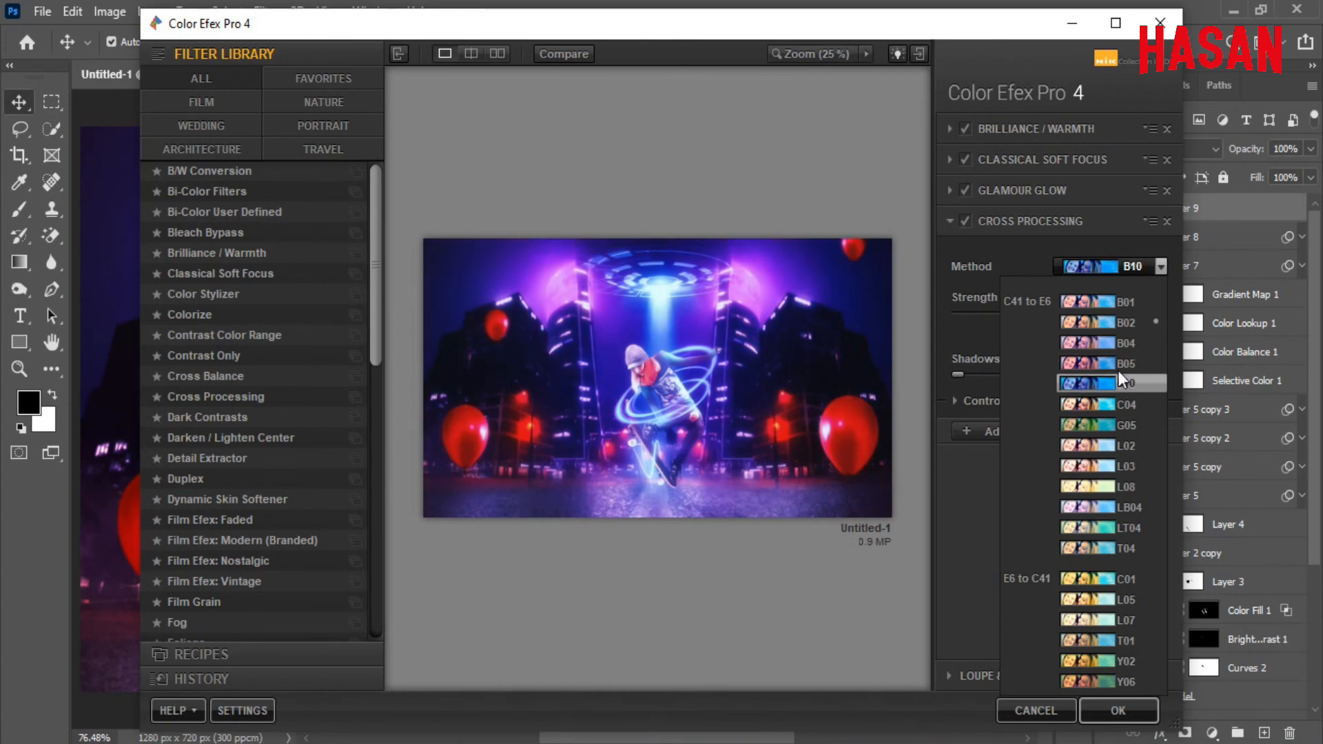
left_click(1118, 448)
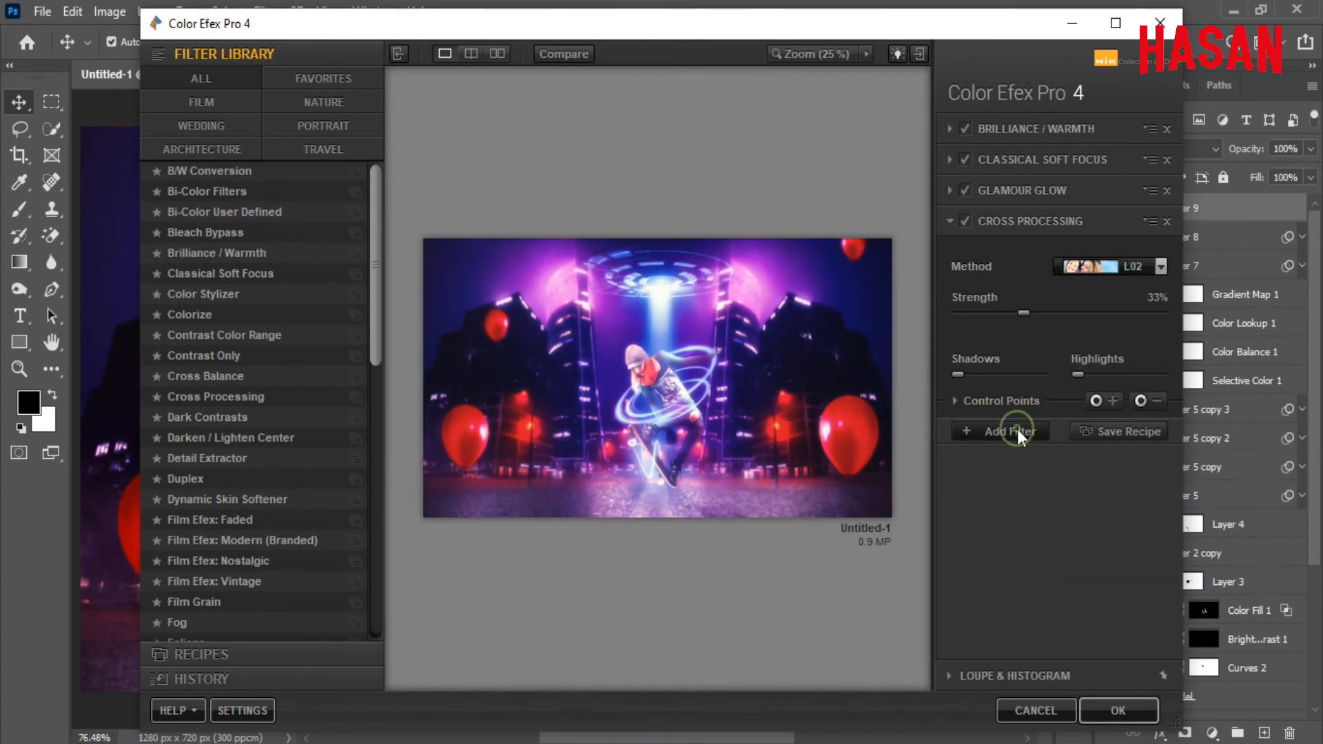
left_click(1017, 429)
left_click(1124, 711)
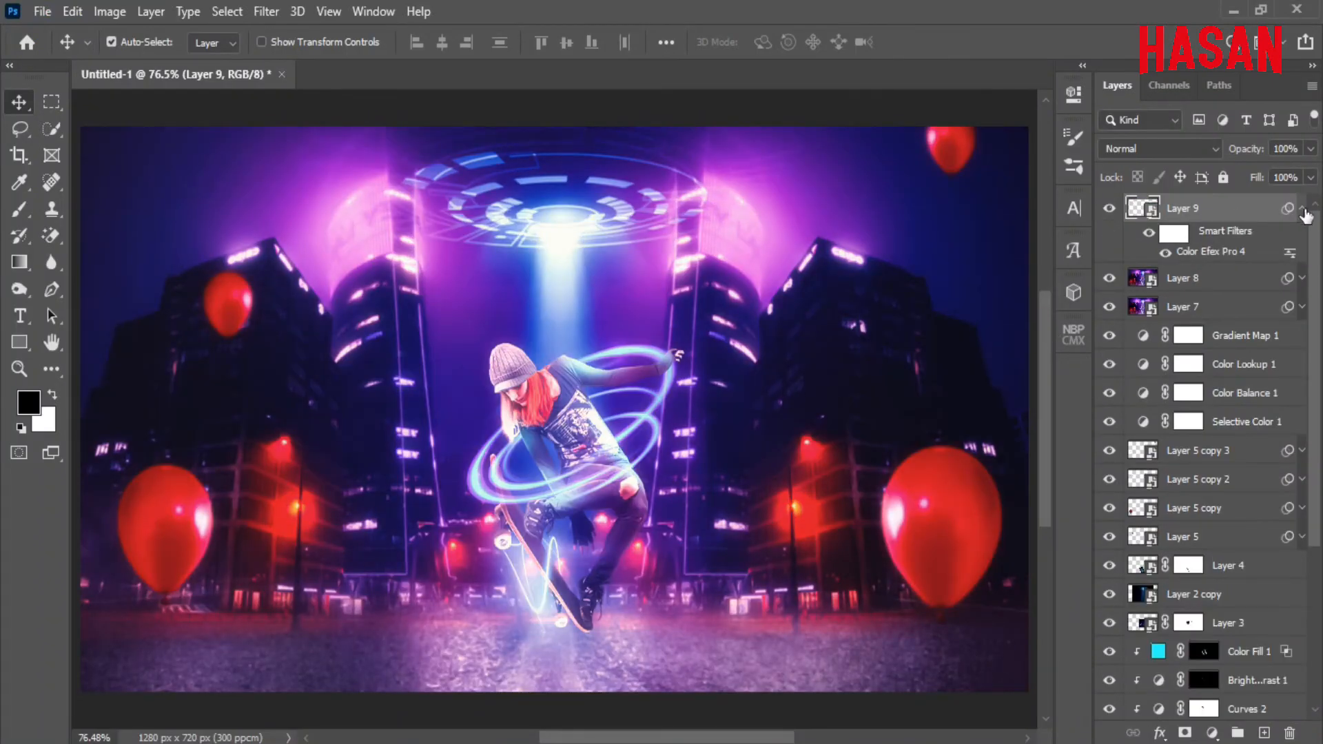
Step: Collapse Layer 9's smart filters, reduce its opacity to 44% and compare the image with and without it
left_click(1305, 210)
left_click_drag(1246, 149, 1196, 147)
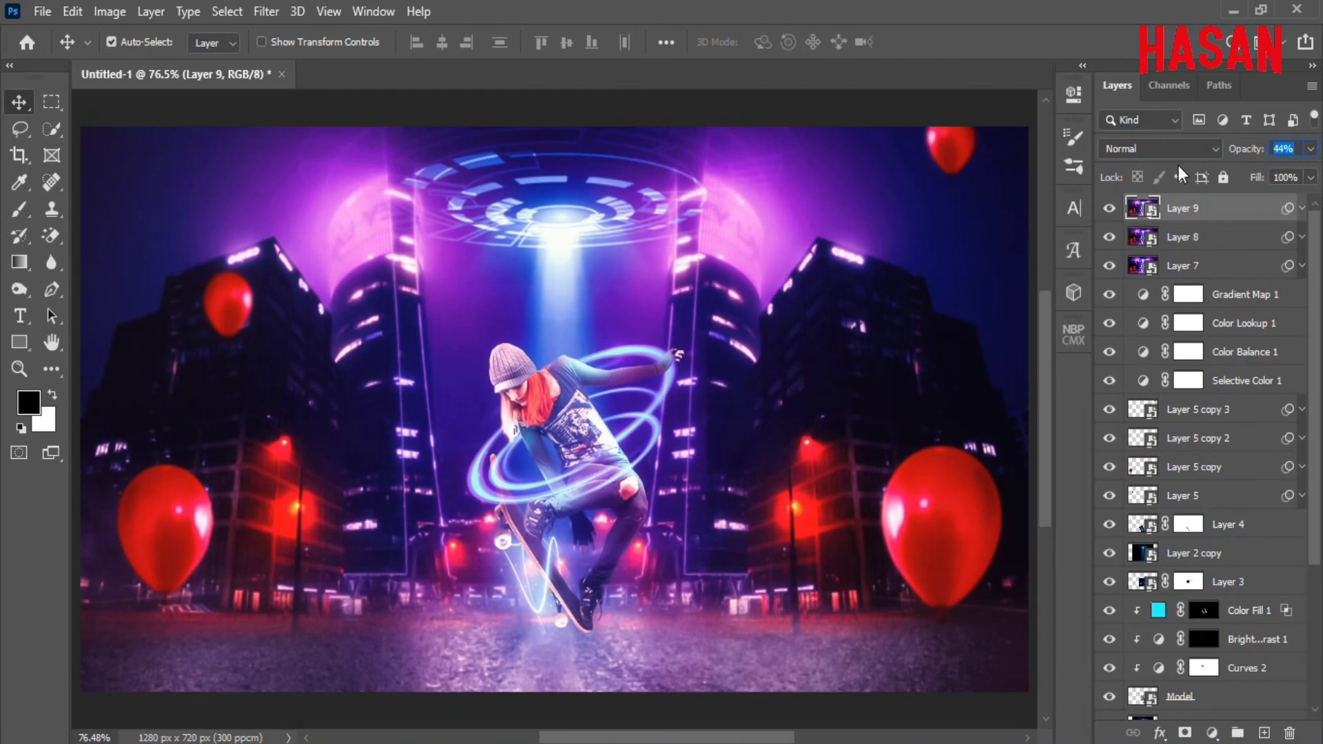
left_click(1109, 209)
left_click(1109, 208)
left_click(1109, 209)
left_click(1109, 209)
key("ctrl")
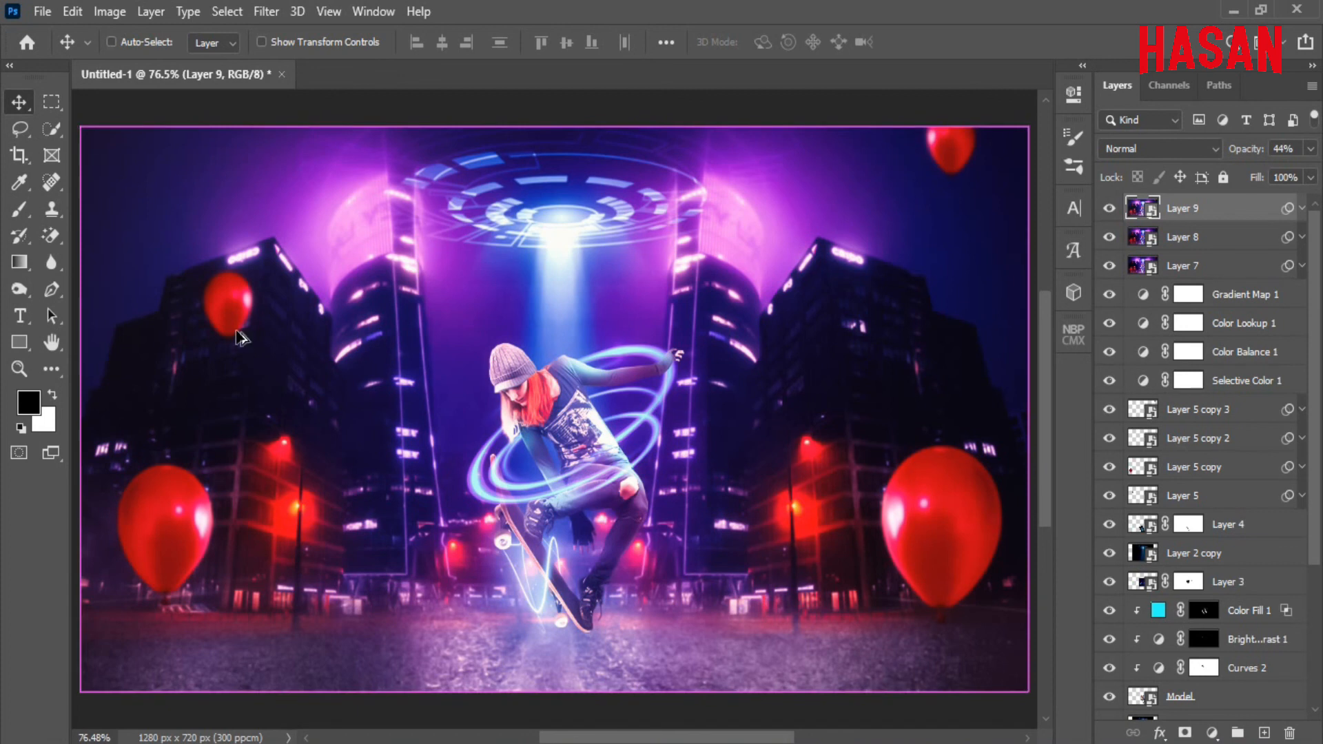
Step: Stamp the visible layers into a new top layer and add a Levels adjustment above it with the white output level at 198
key("ctrl+shift+alt+e")
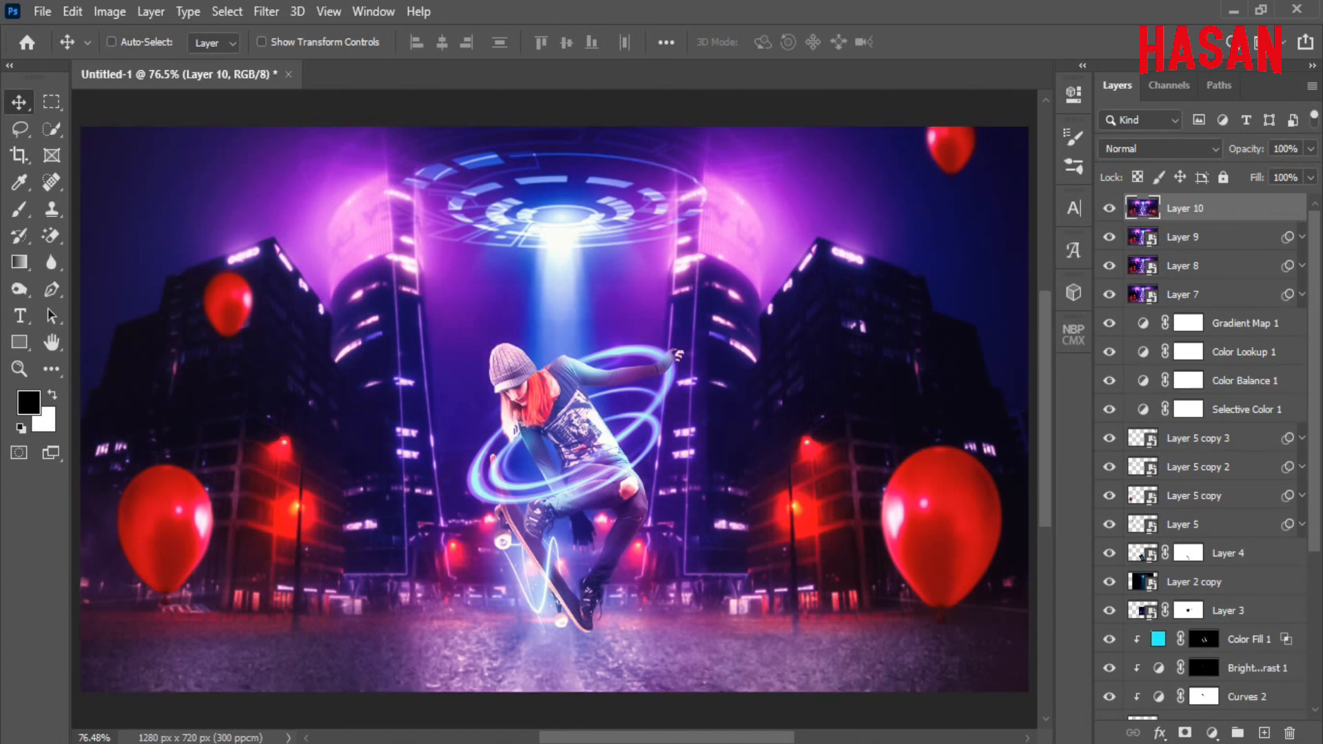
left_click(1212, 733)
left_click(1208, 446)
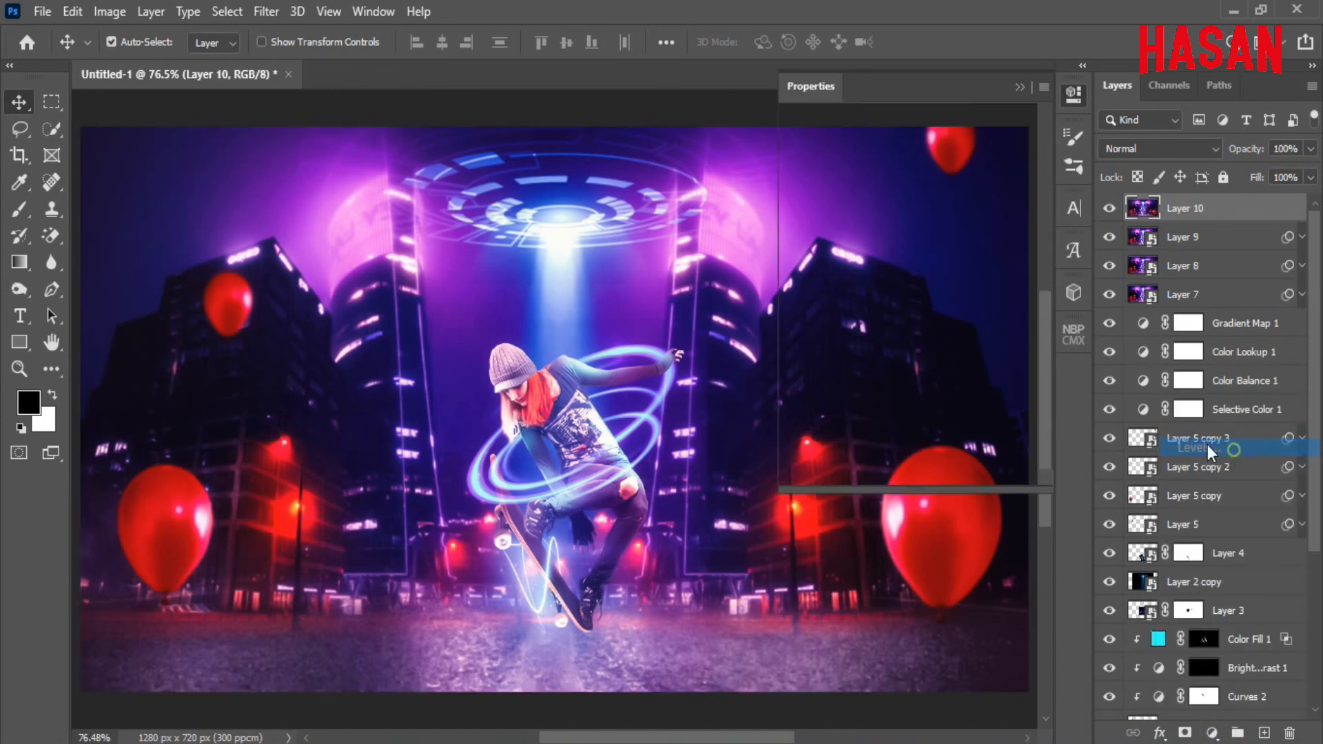
left_click_drag(1026, 363, 981, 362)
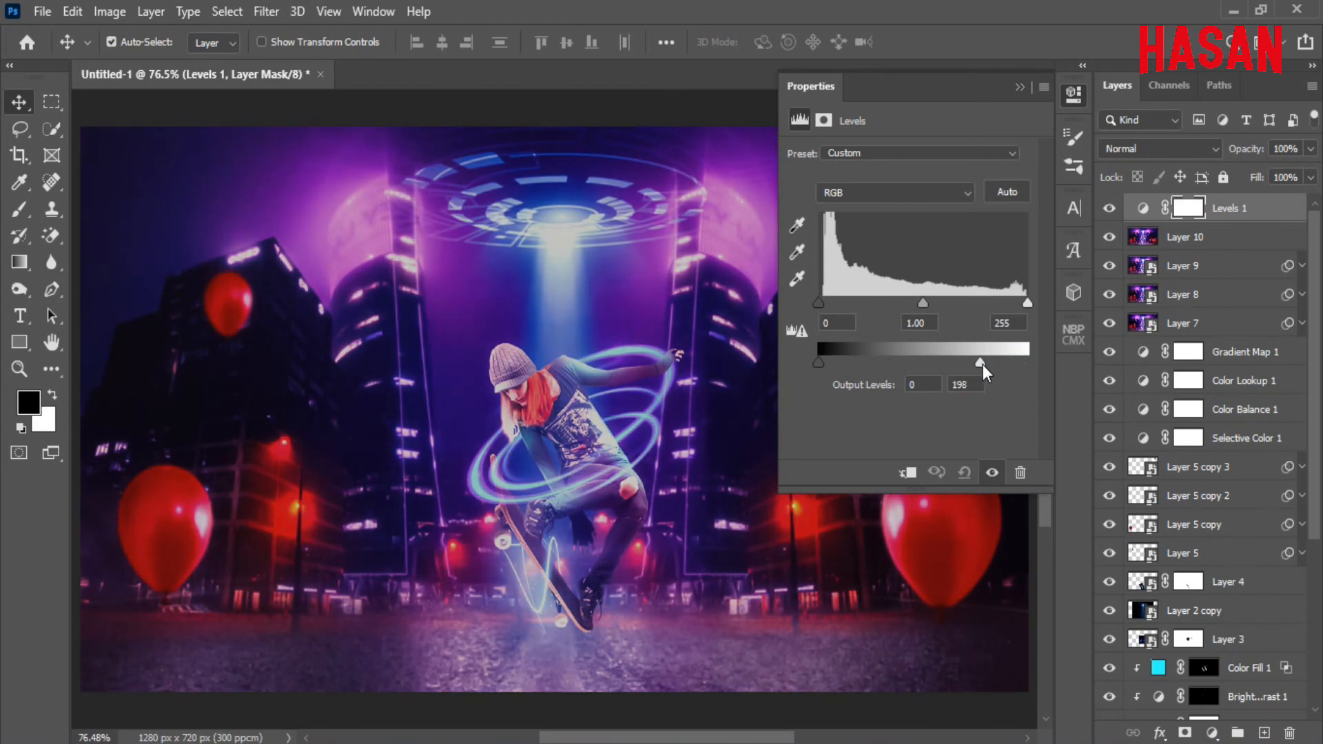
left_click(1020, 87)
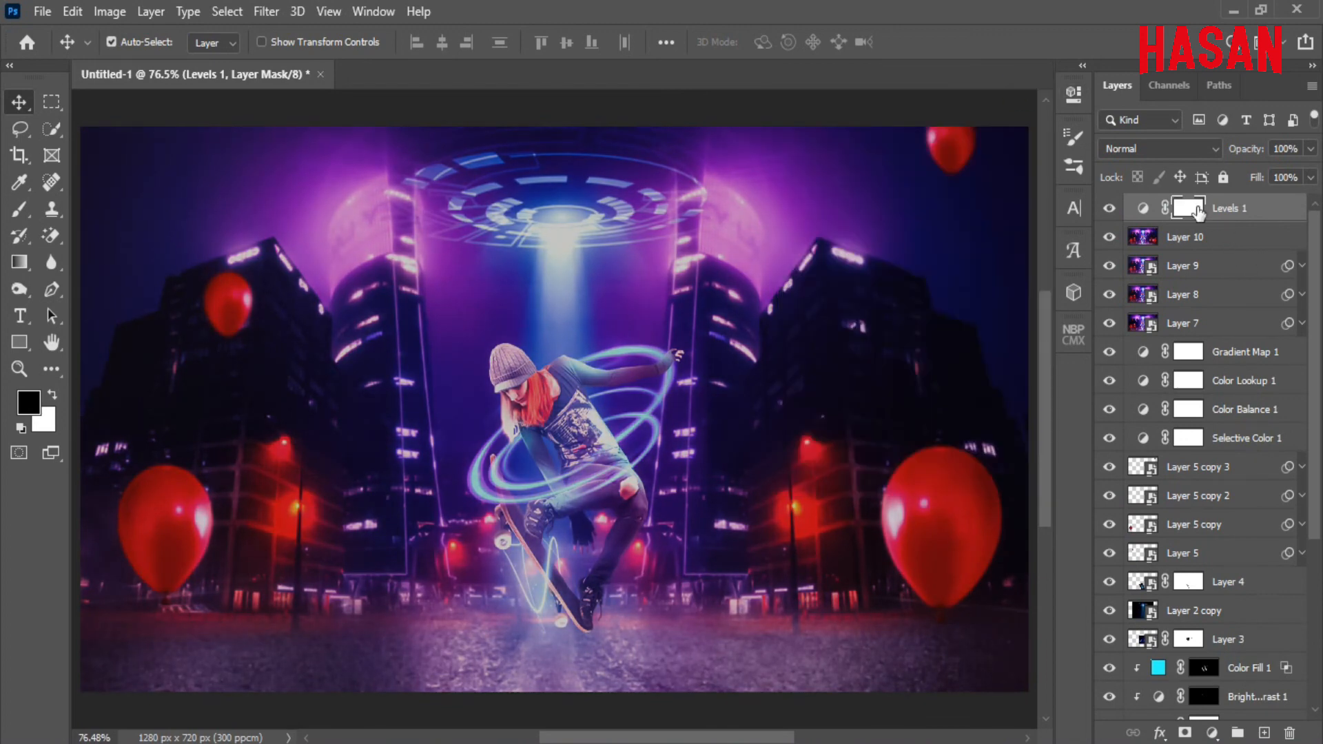
Step: Draw black radial gradients at 60% opacity on the Levels mask, from the skateboarder outwards, to clear the darkening there
right_click(19, 262)
left_click(86, 262)
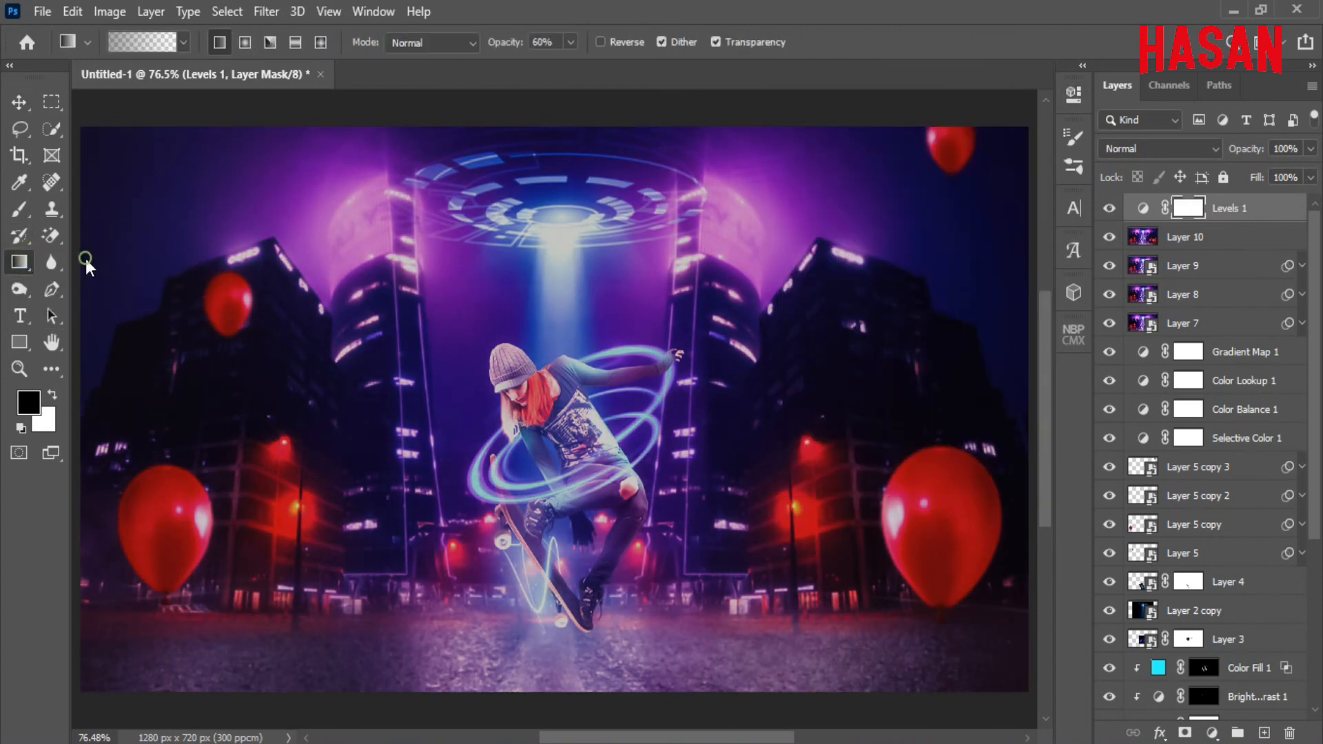
left_click(245, 42)
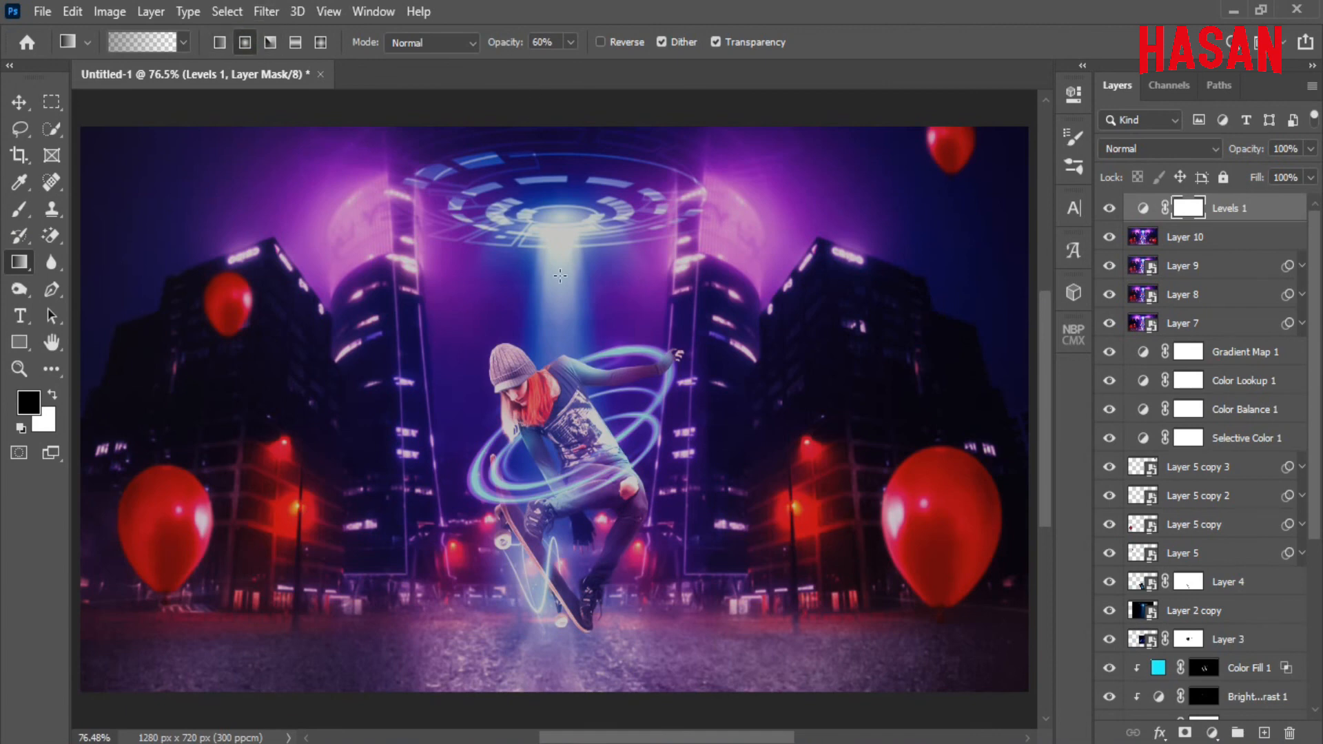
key("ctrl+minus")
left_click_drag(547, 395, 889, 153)
left_click_drag(536, 417, 635, 146)
Step: Draw wider black radial gradients at 100% opacity from the centre of the Levels mask, and compare the image with and without the vignette
left_click_drag(499, 48, 508, 48)
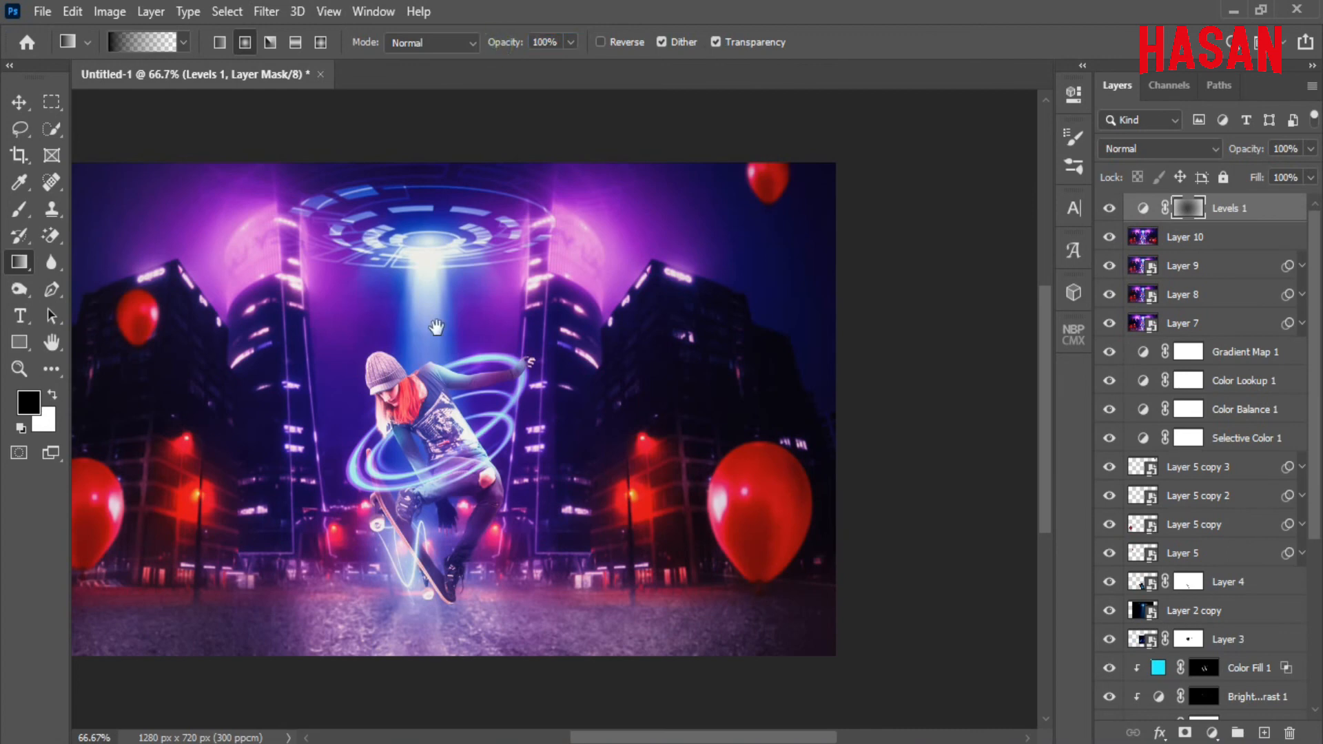
left_click_drag(437, 330, 577, 246)
key("ctrl+minus")
left_click_drag(549, 442, 628, 197)
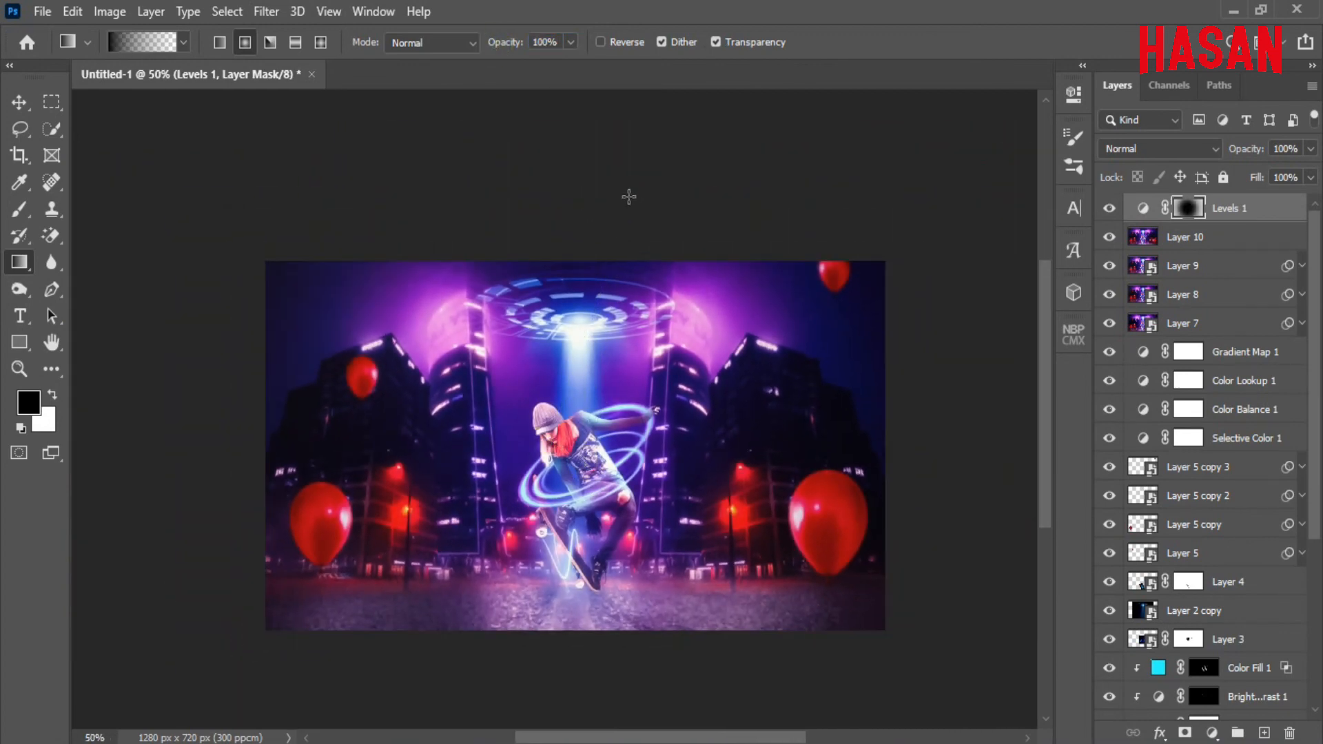
left_click_drag(476, 480, 659, 190)
key("v")
key("ctrl+0")
left_click(1110, 209)
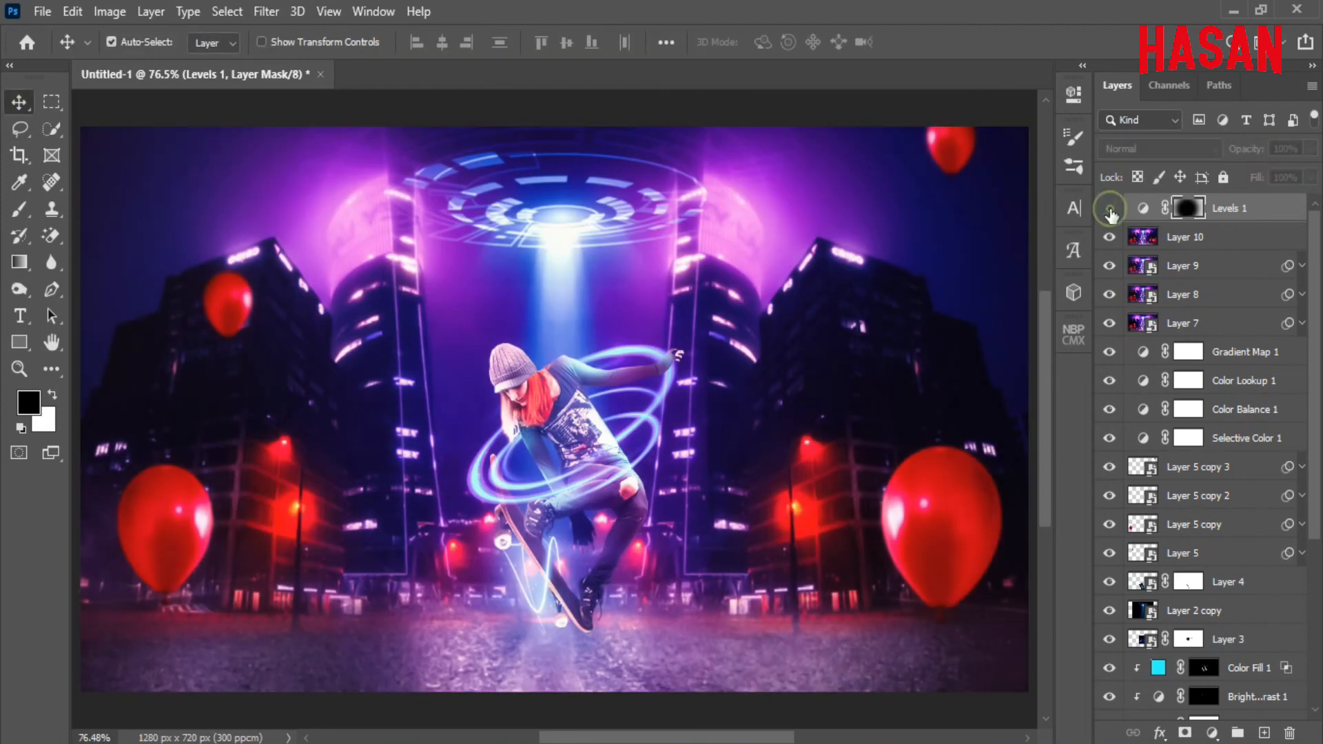
left_click(1109, 209)
Step: Stamp all visible layers into a new layer above the Levels adjustment, and again into one above Layer 11 copy
key("ctrl")
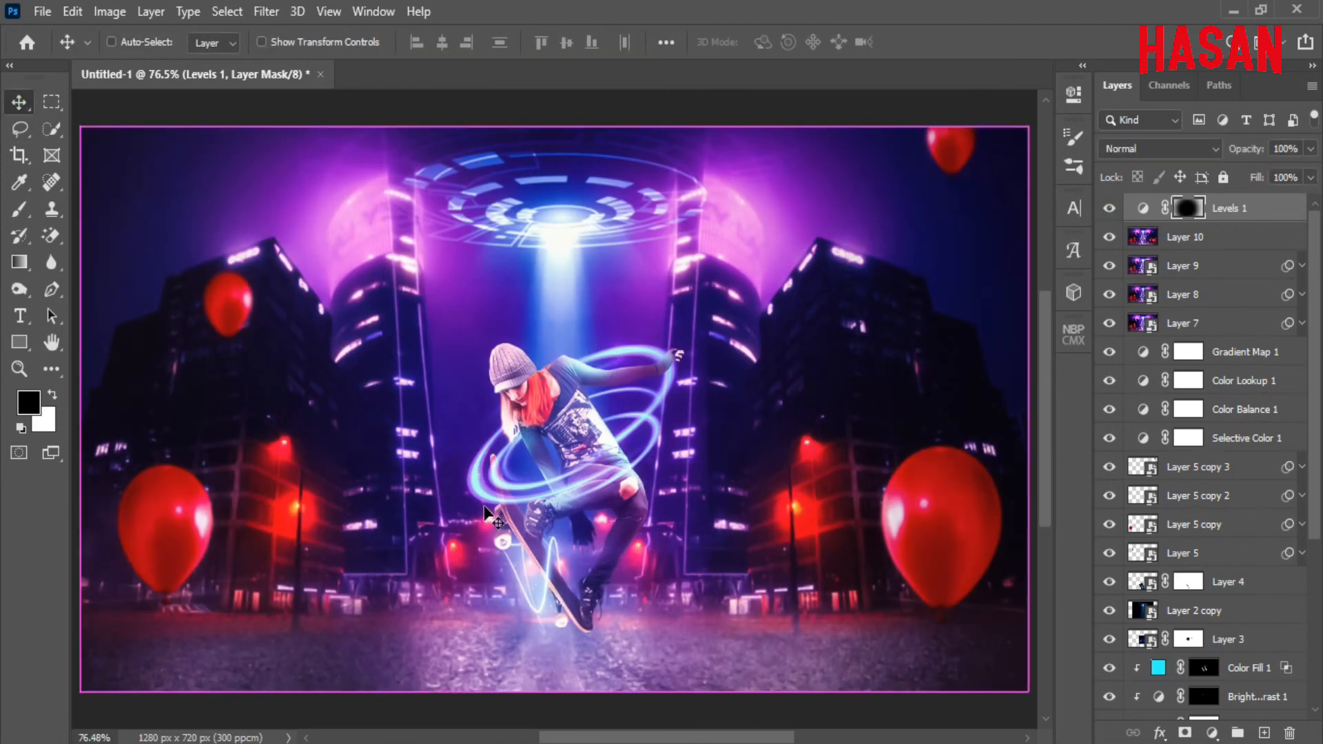
key("ctrl+shift+alt+e")
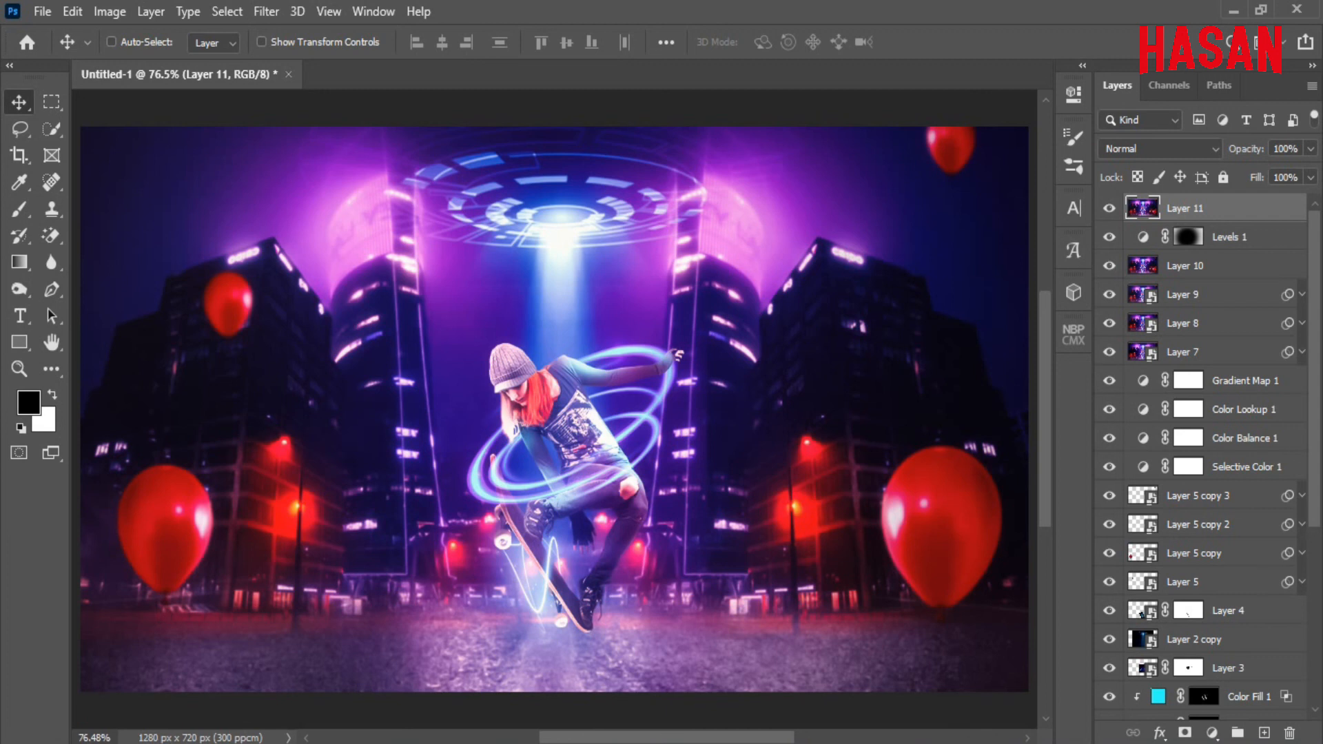
key("ctrl+shift+alt+e")
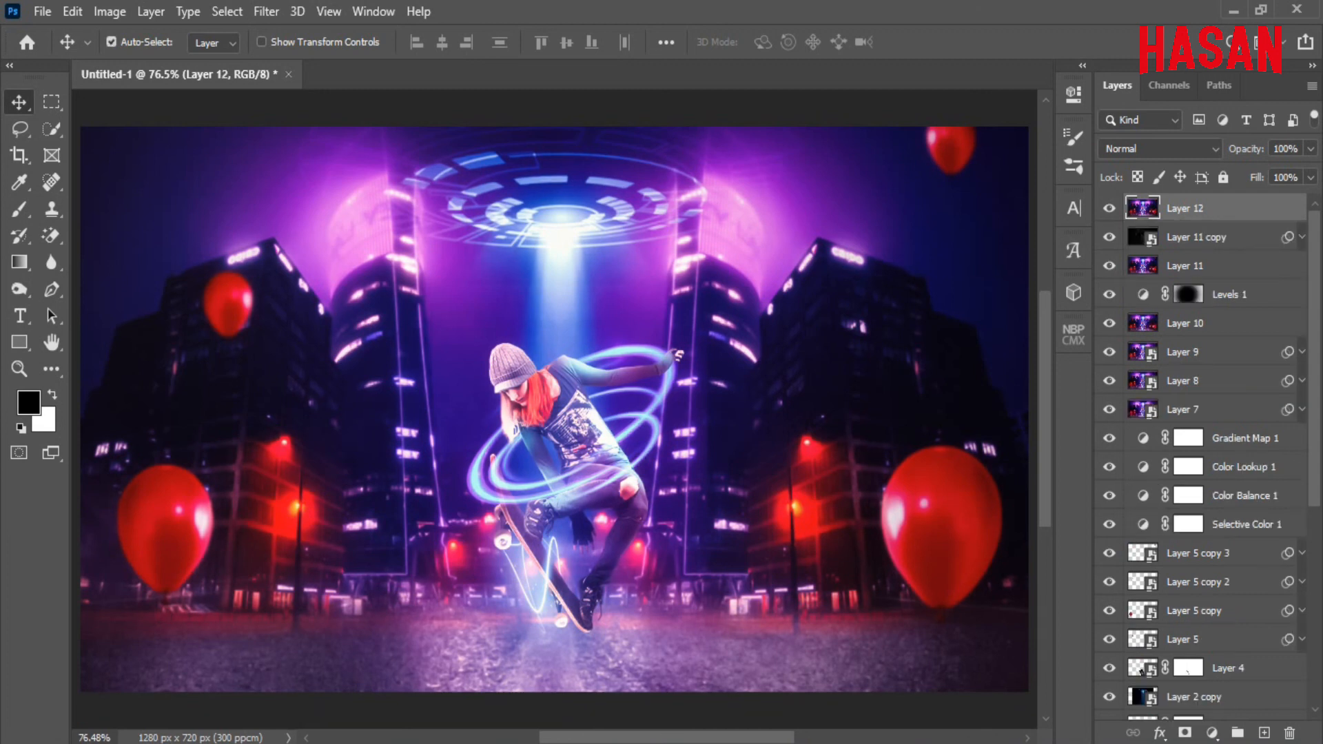
key("ctrl")
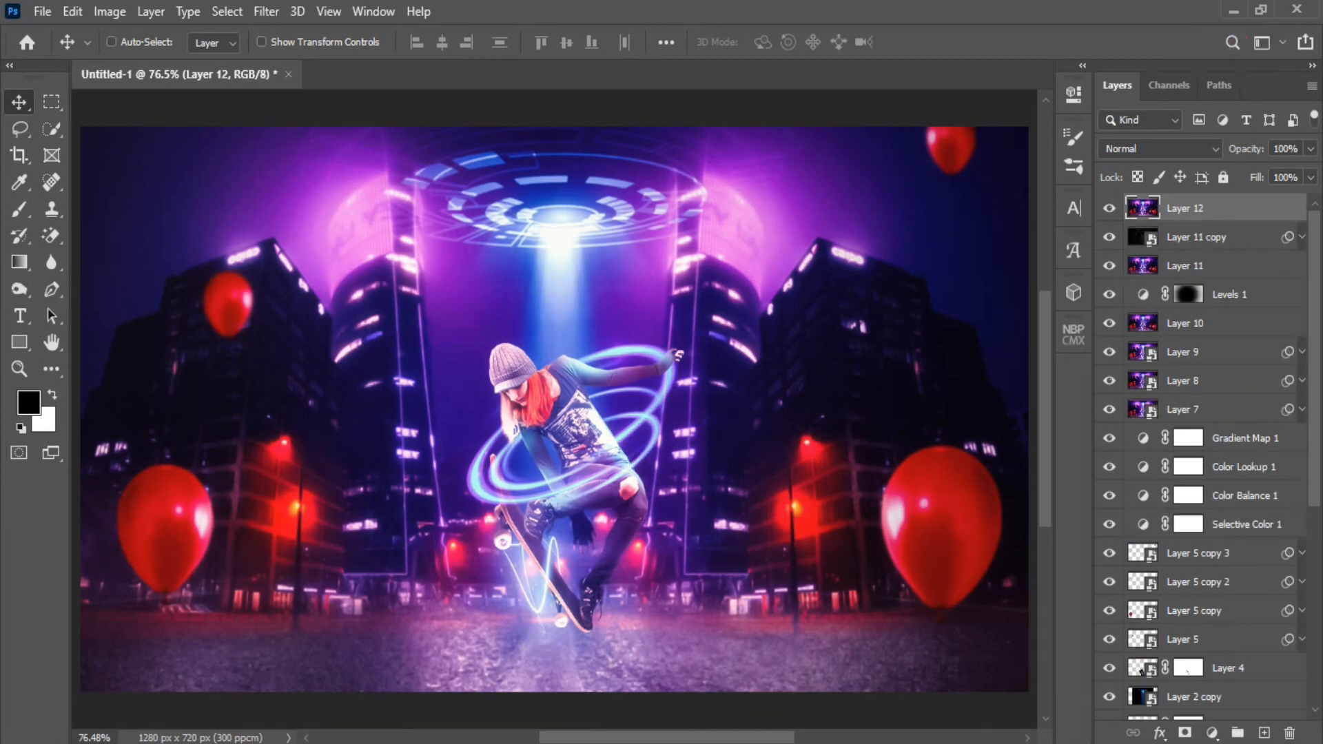